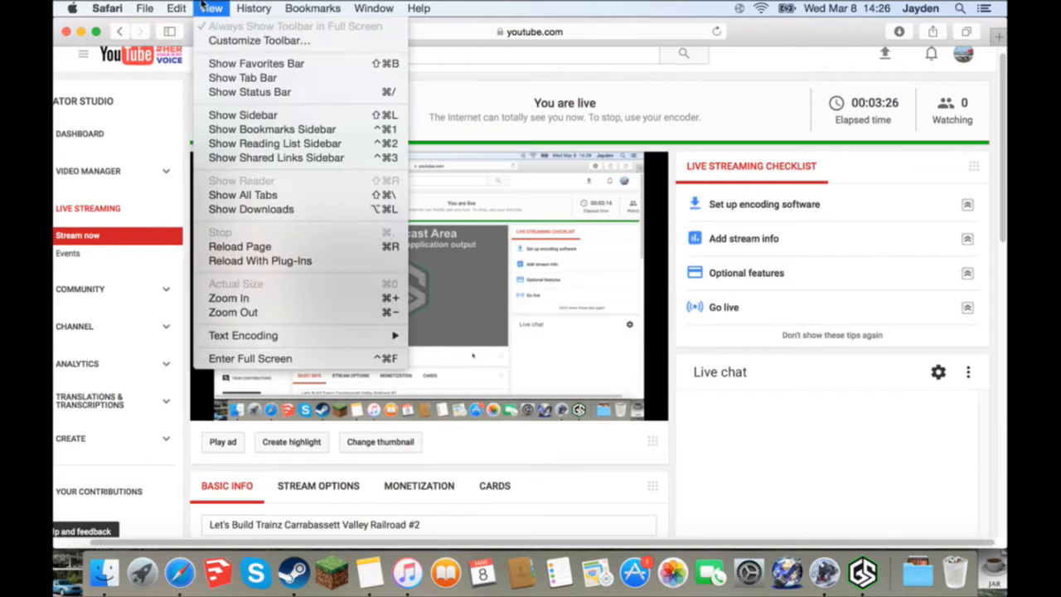
{"action": "left_click", "coordinate": [573, 449]}
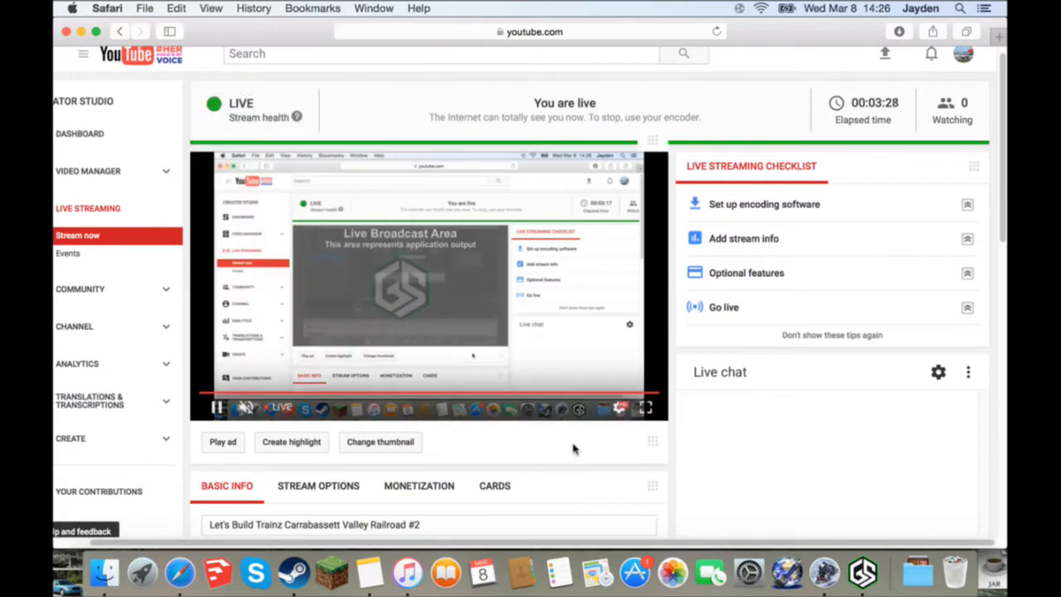
{"action": "key", "text": "super+shift+backslash"}
{"action": "left_click", "coordinate": [411, 232]}
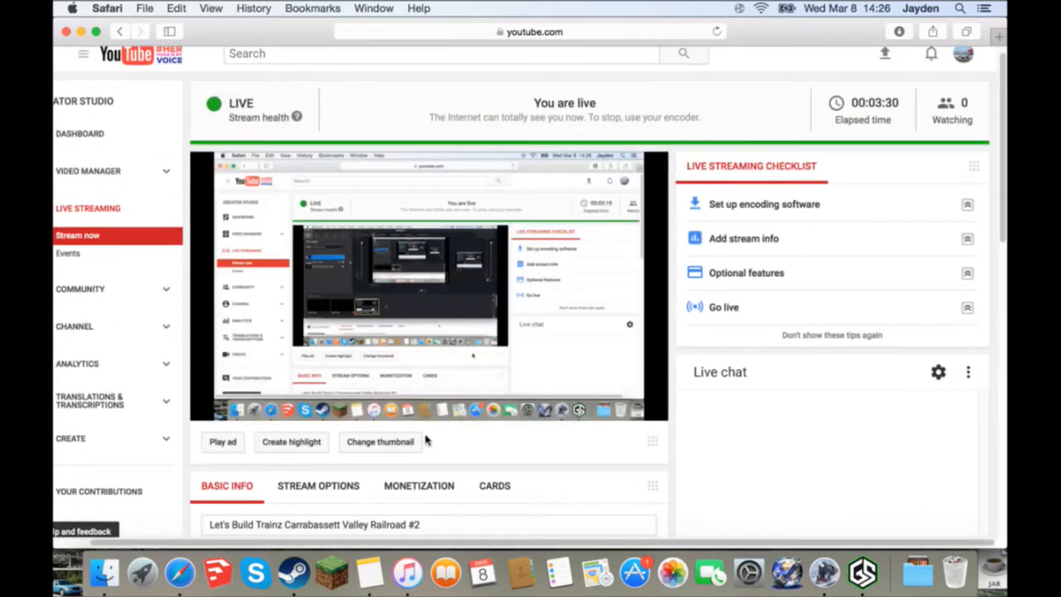
{"action": "scroll", "coordinate": [483, 453], "scroll_direction": "down", "scroll_amount": 1}
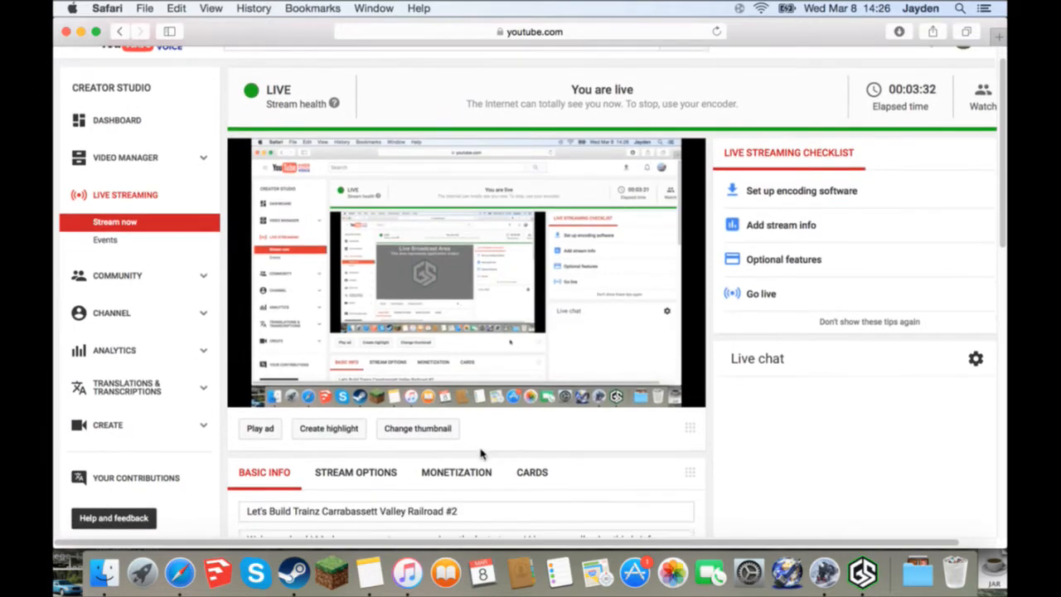
{"action": "left_click", "coordinate": [889, 7]}
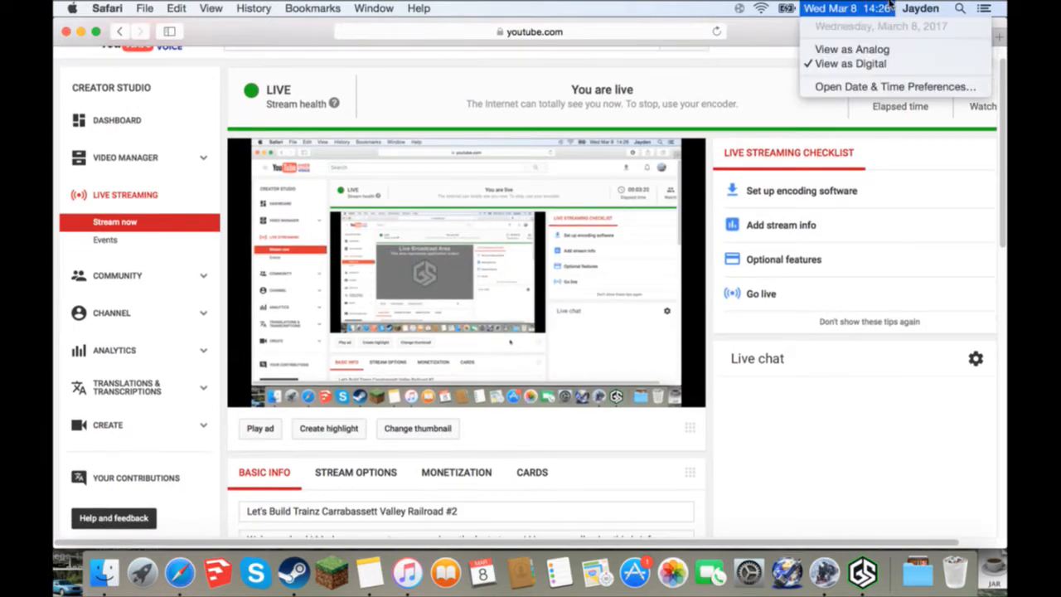
{"action": "left_click", "coordinate": [756, 83]}
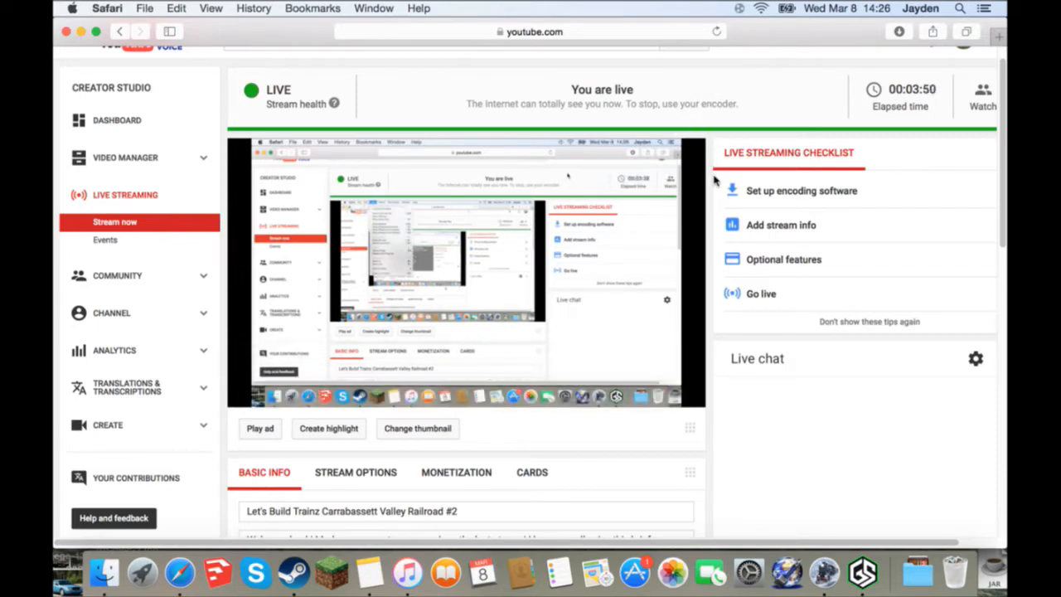
Review the live stream's basic info, encoder setup, chat and viewer analytics on the YouTube live dashboard.
{"action": "scroll", "coordinate": [712, 179], "scroll_direction": "right", "scroll_amount": 2}
{"action": "scroll", "coordinate": [714, 177], "scroll_direction": "down", "scroll_amount": 10}
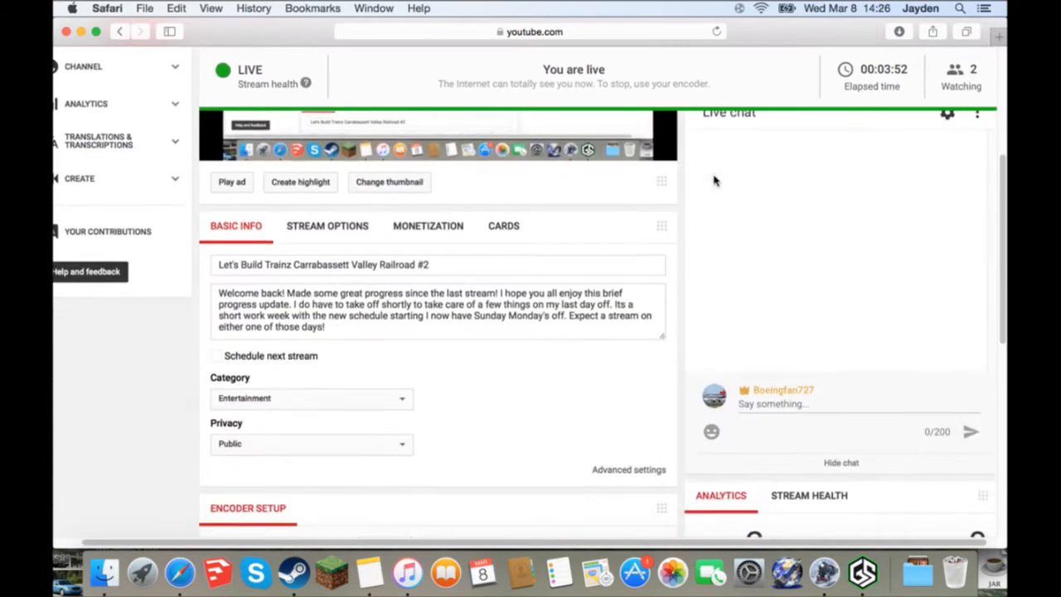
{"action": "scroll", "coordinate": [694, 218], "scroll_direction": "up", "scroll_amount": 1}
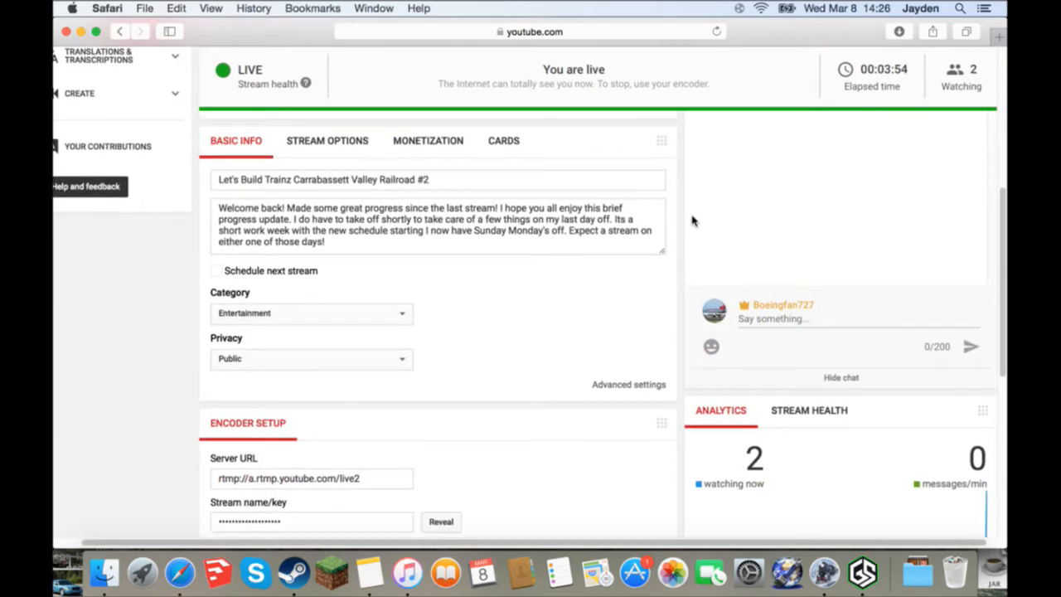
{"action": "scroll", "coordinate": [678, 253], "scroll_direction": "up", "scroll_amount": 1}
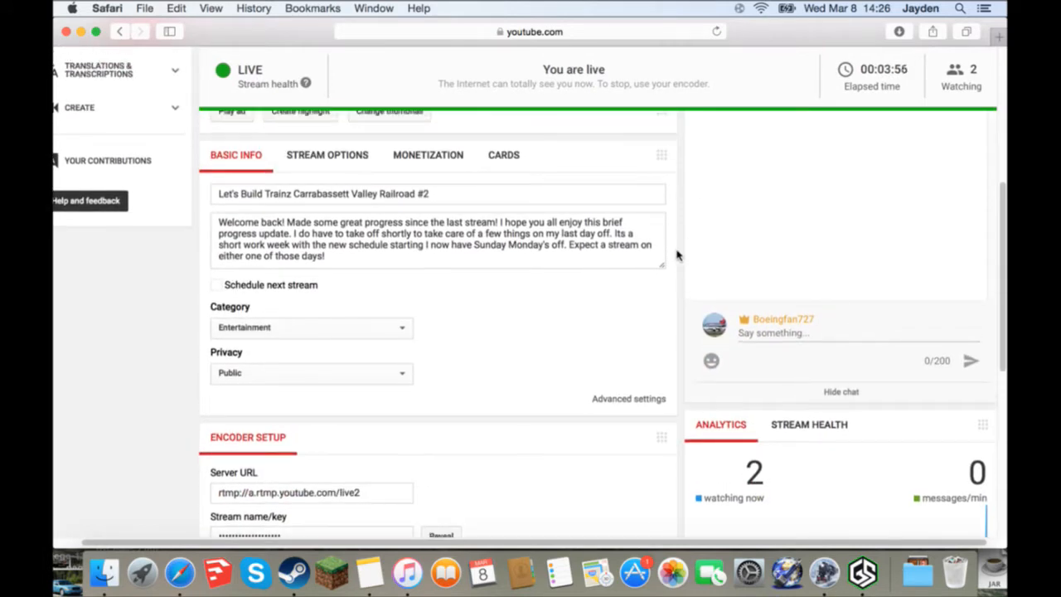
{"action": "left_click", "coordinate": [883, 6]}
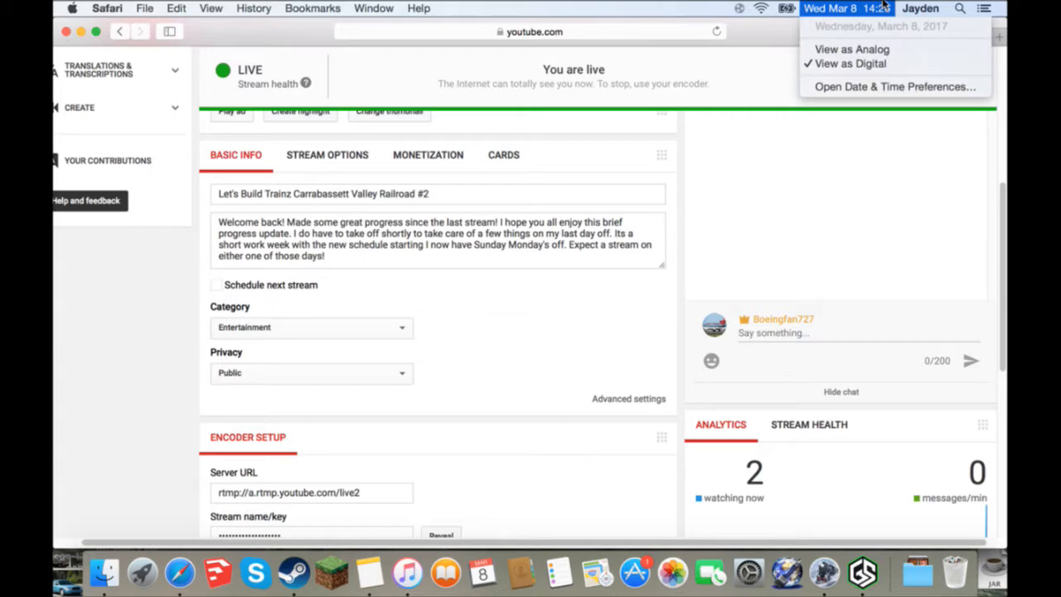
{"action": "left_click", "coordinate": [681, 270]}
{"action": "scroll", "coordinate": [681, 270], "scroll_direction": "up", "scroll_amount": 5}
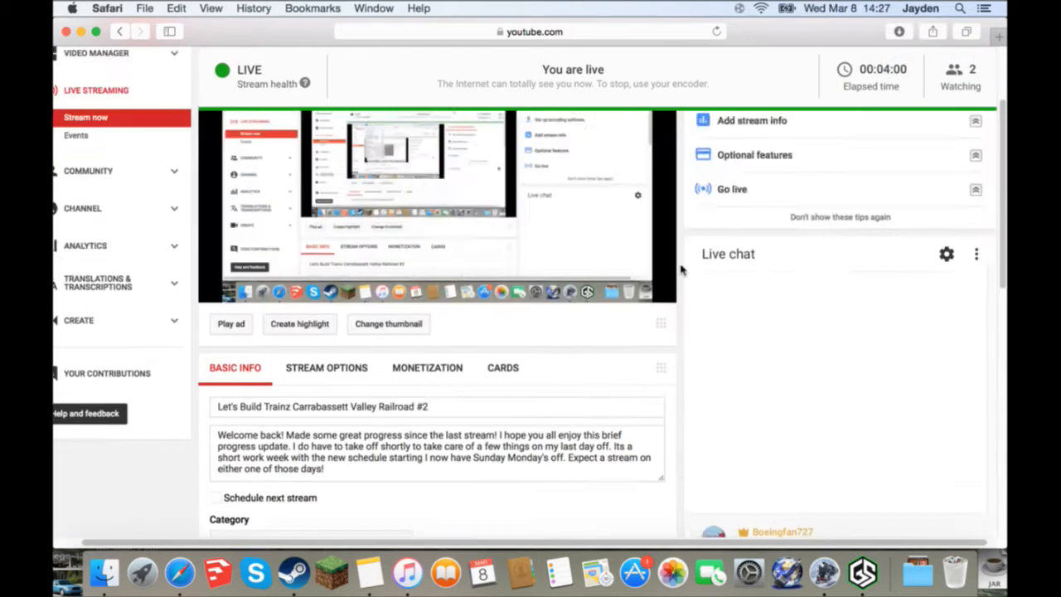
{"action": "scroll", "coordinate": [681, 270], "scroll_direction": "up", "scroll_amount": 3}
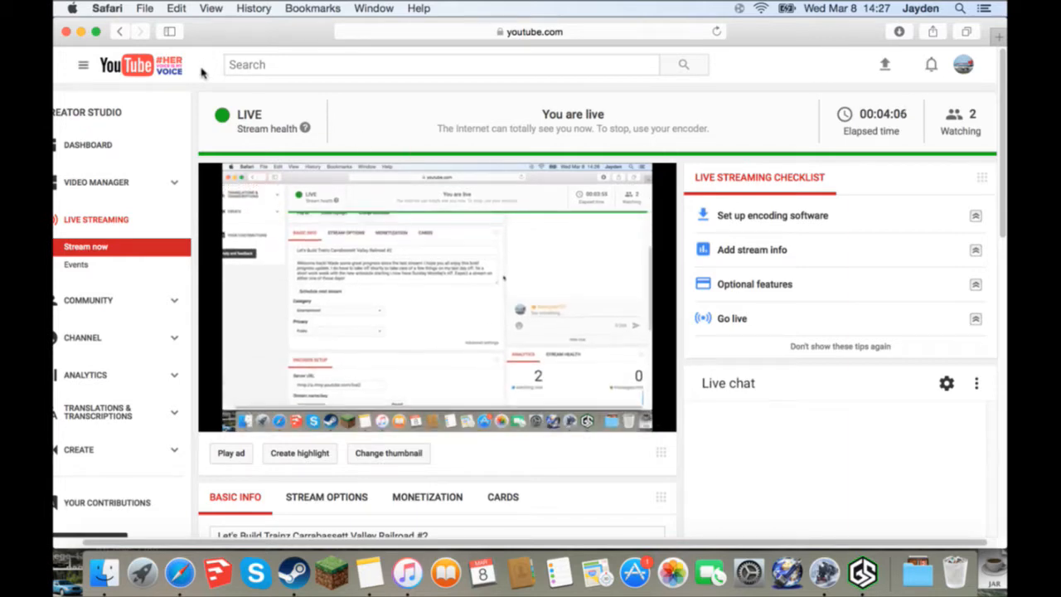
{"action": "scroll", "coordinate": [201, 73], "scroll_direction": "left", "scroll_amount": 2}
{"action": "scroll", "coordinate": [201, 73], "scroll_direction": "down", "scroll_amount": 1}
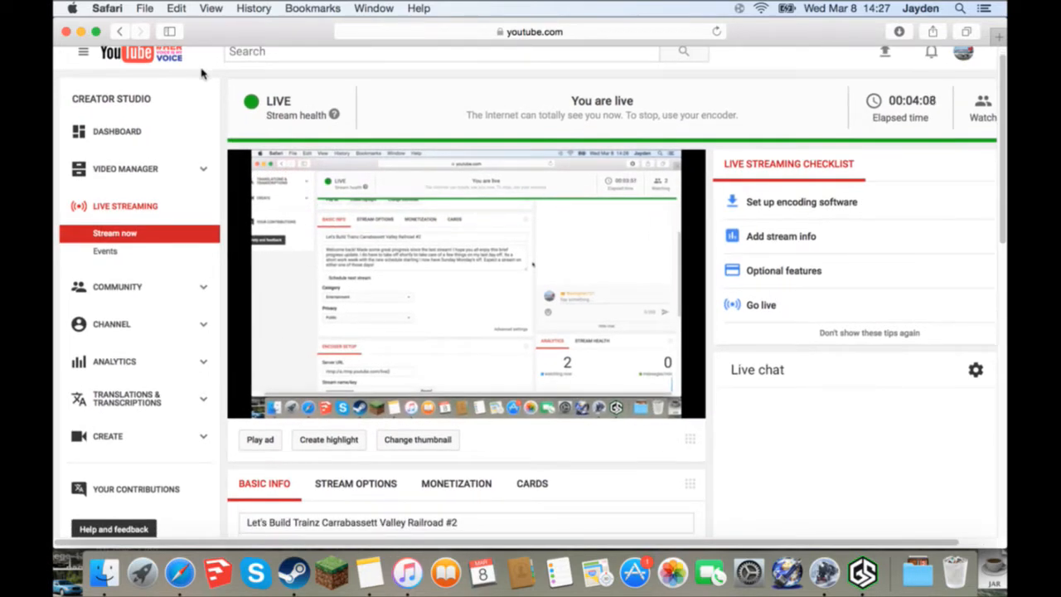
Minimize the browser window and the Gameshow broadcast window.
{"action": "left_click", "coordinate": [80, 31]}
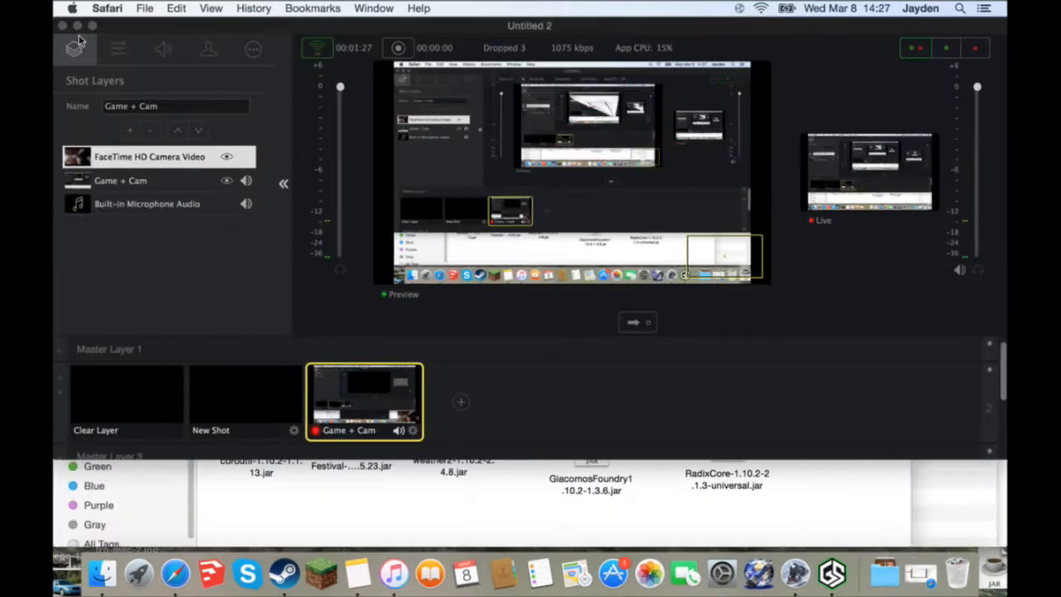
{"action": "left_click", "coordinate": [79, 31]}
{"action": "left_click", "coordinate": [77, 26]}
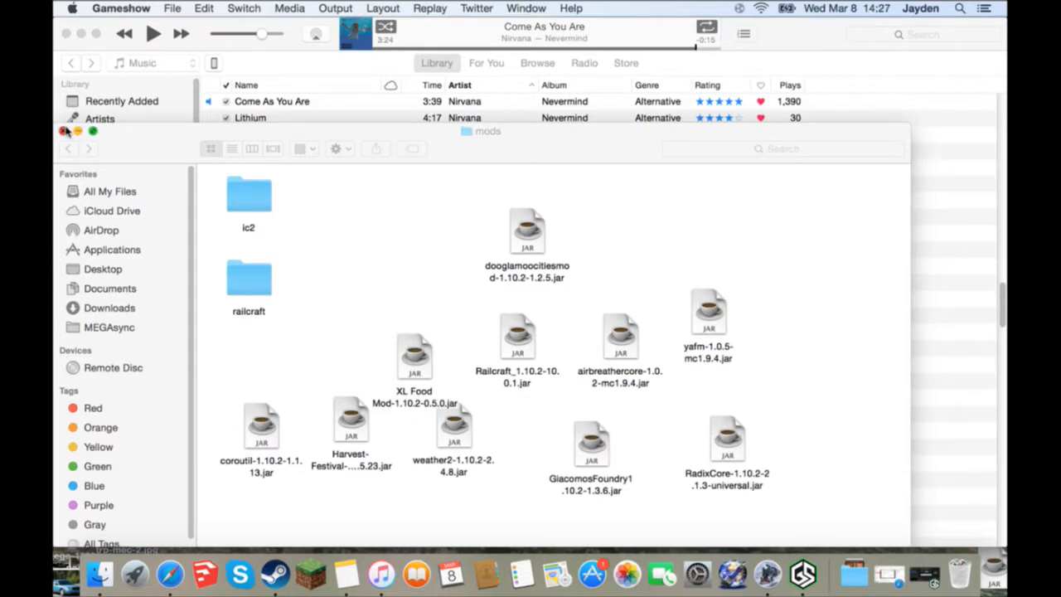
Clear the mods folder, iTunes, Steam and Notes windows off the desktop, leaving only the Trainz: A New Era launcher open.
{"action": "left_click", "coordinate": [64, 131]}
{"action": "left_click", "coordinate": [67, 31]}
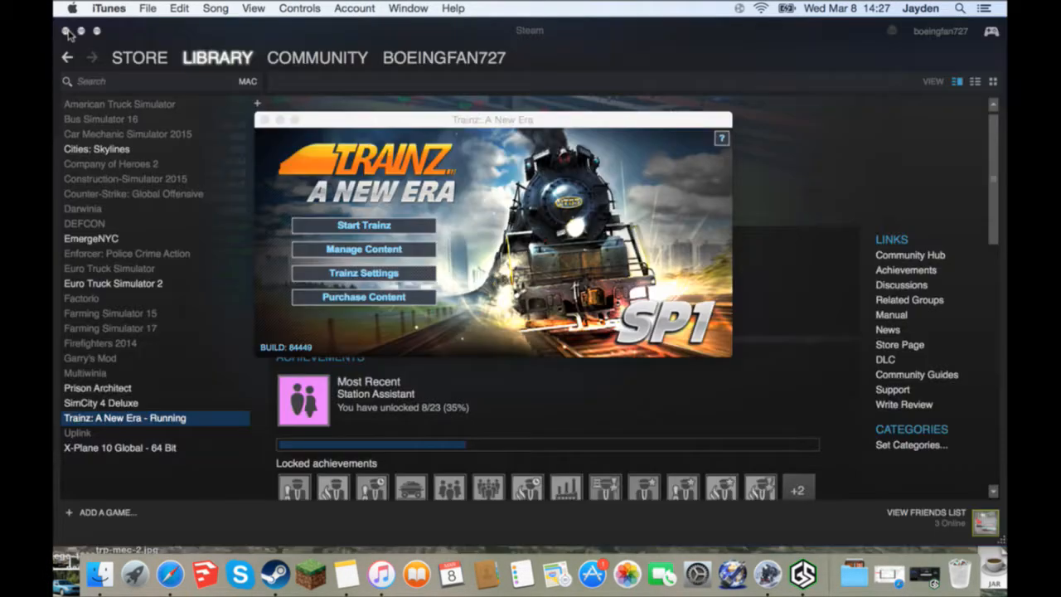
{"action": "left_click", "coordinate": [82, 35]}
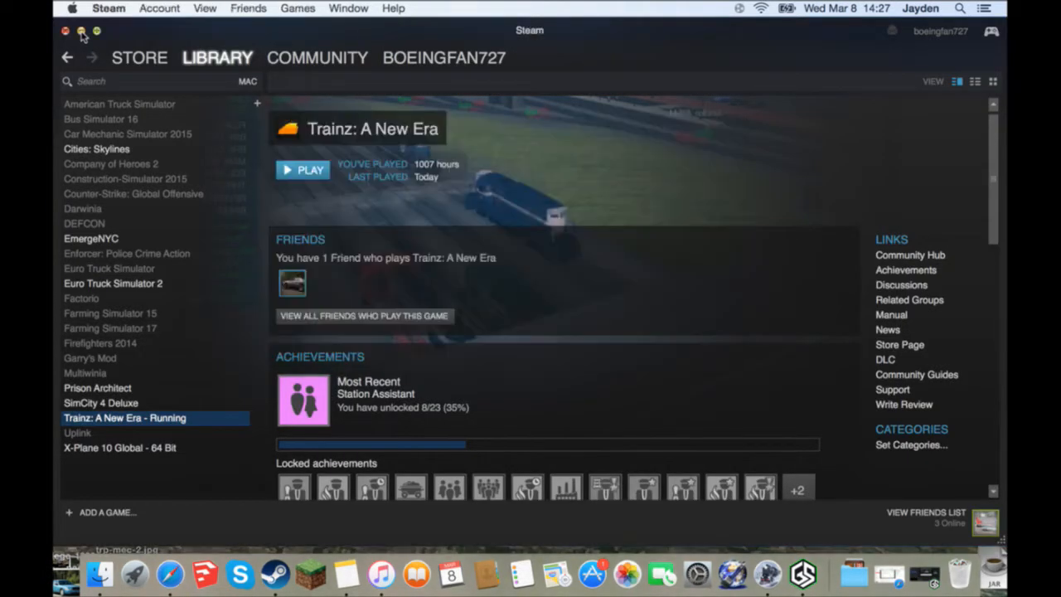
{"action": "left_click", "coordinate": [81, 32]}
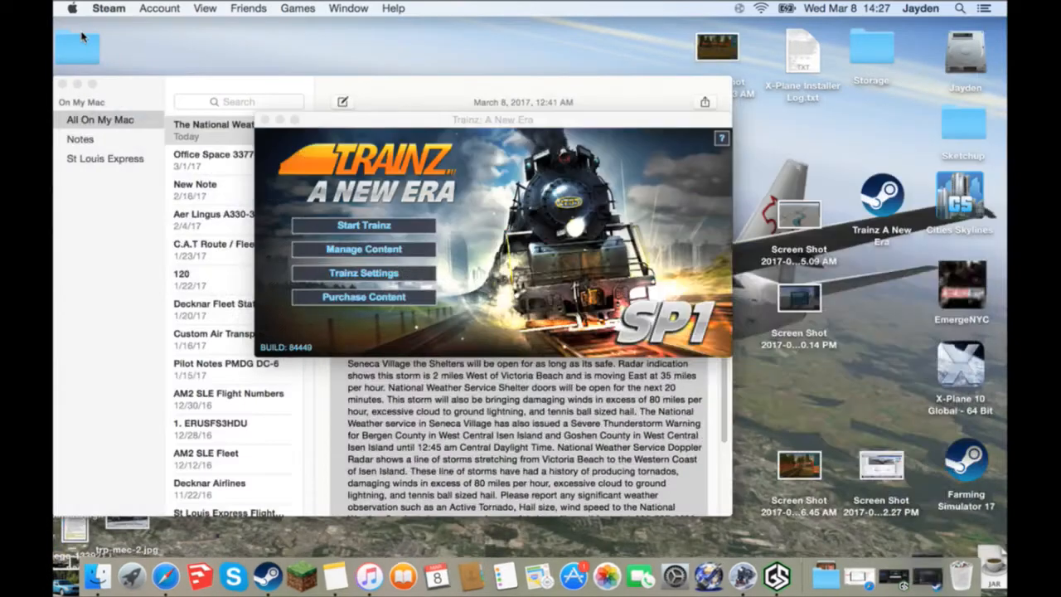
{"action": "left_click", "coordinate": [62, 84]}
{"action": "left_click", "coordinate": [190, 59]}
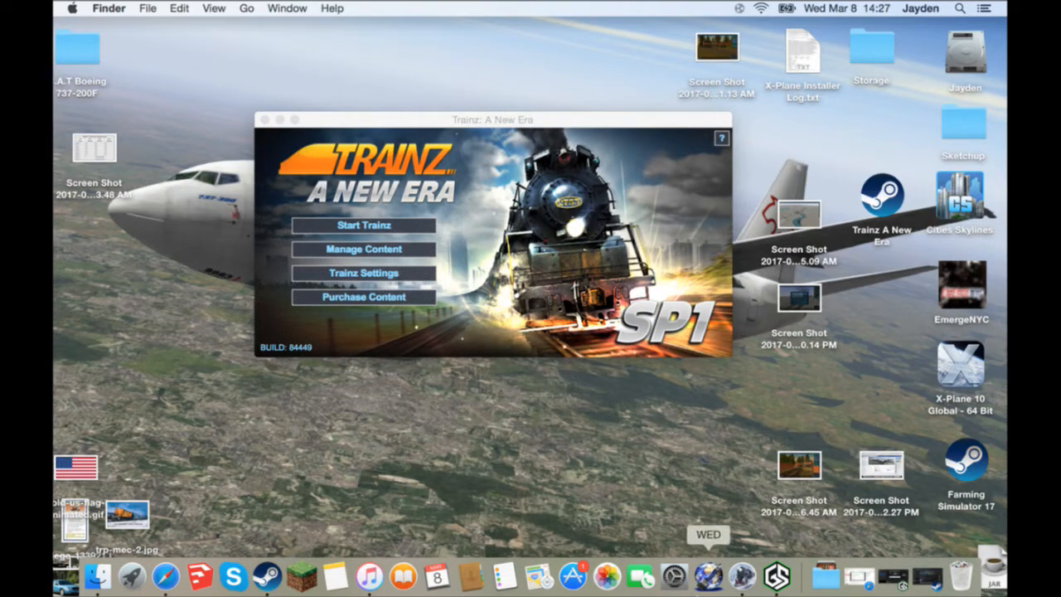
Check the live broadcast preview in Gameshow and minimize its window again.
{"action": "left_click", "coordinate": [776, 574]}
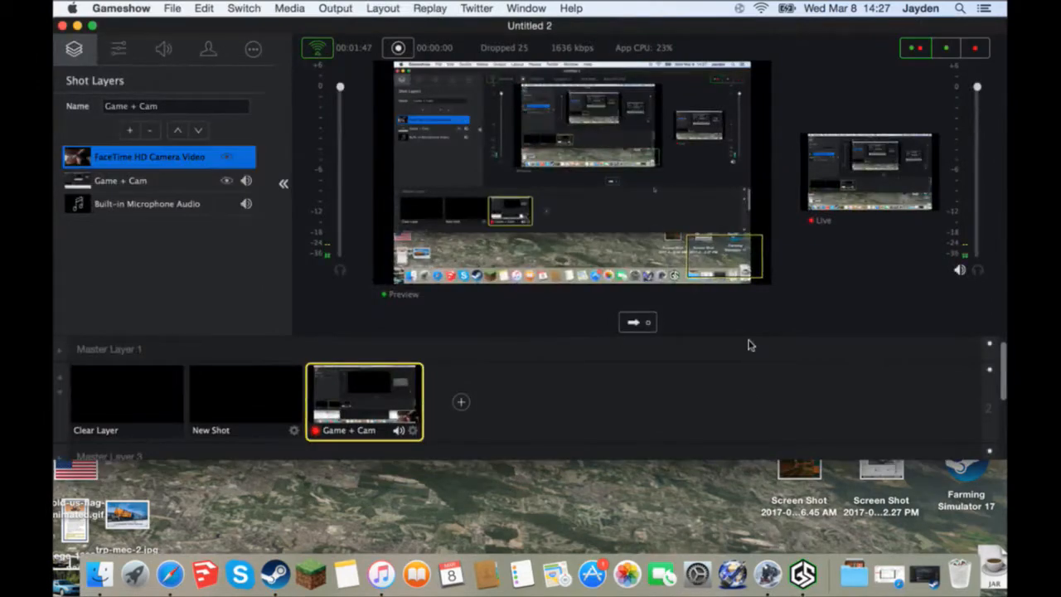
{"action": "left_click", "coordinate": [77, 25]}
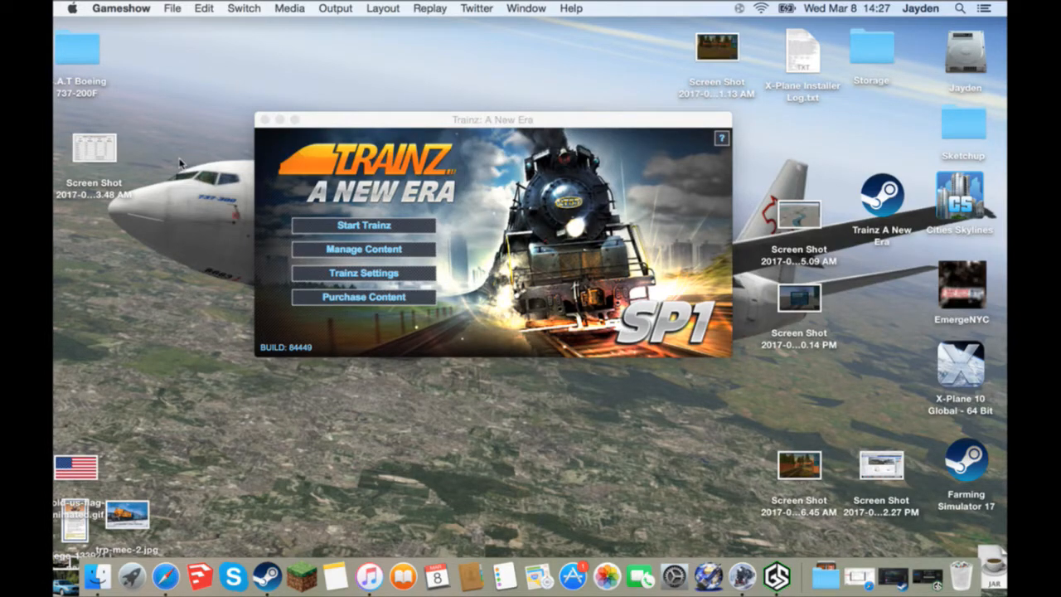
Move the desktop screenshot ending in 3.48 AM beside the Boeing 737-200F folder and bring the Trainz launcher into focus.
{"action": "left_click", "coordinate": [120, 464]}
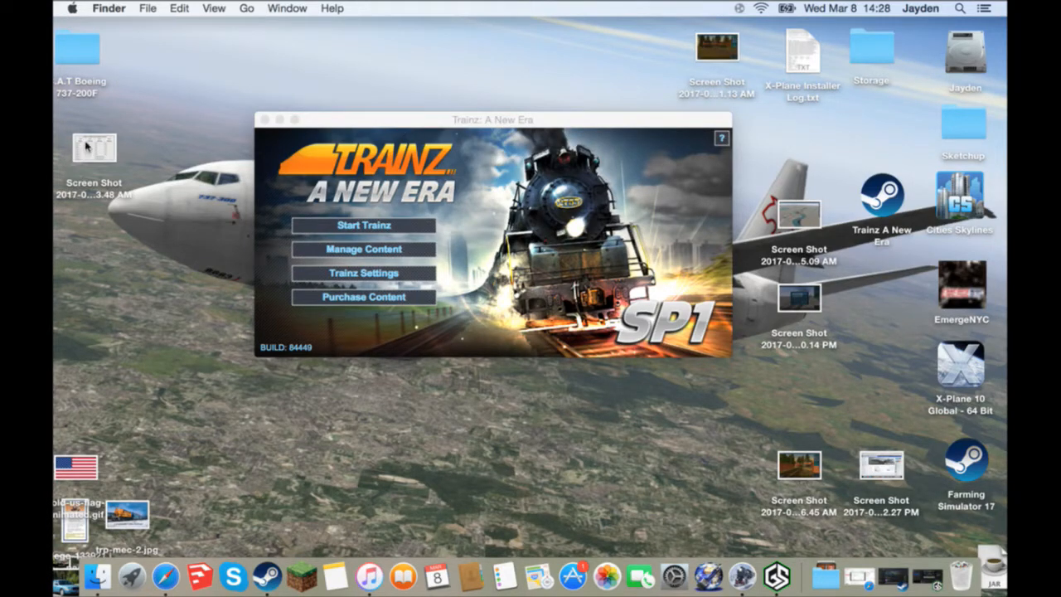
{"action": "left_click_drag", "start_coordinate": [87, 147], "coordinate": [158, 48]}
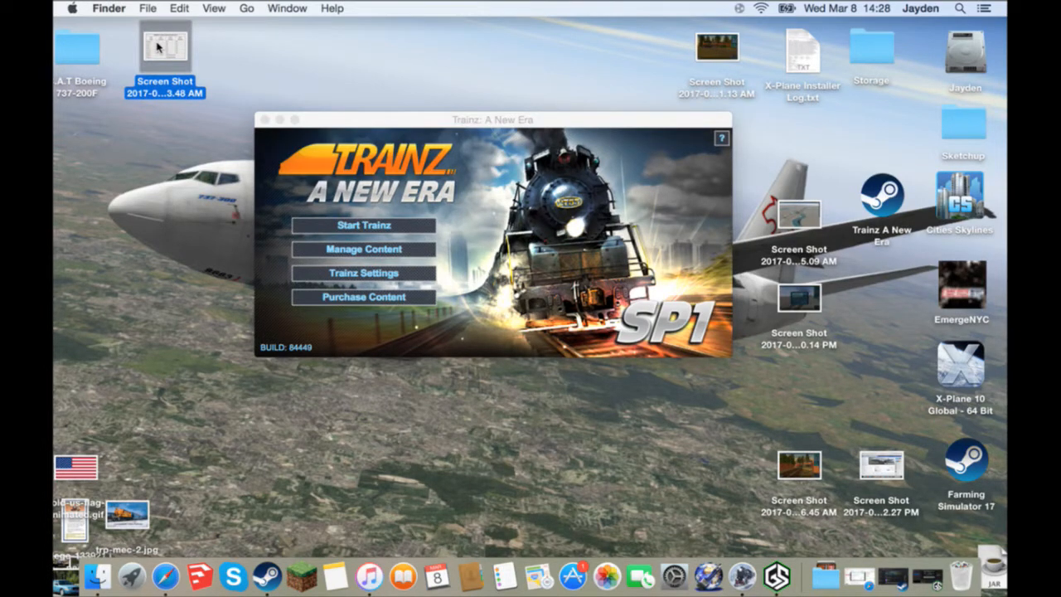
{"action": "left_click", "coordinate": [332, 119]}
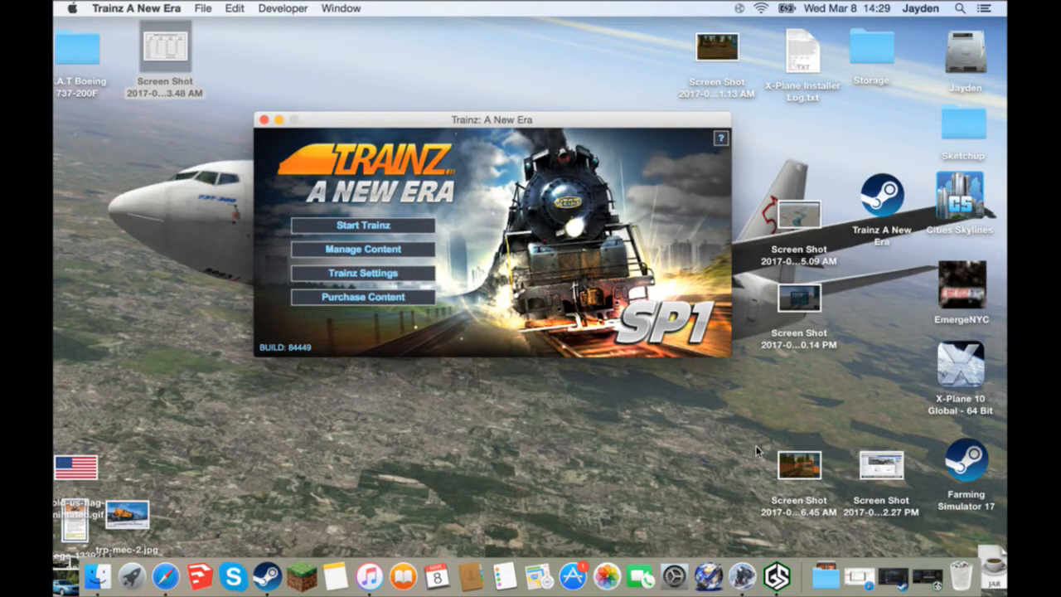
Switch to the YouTube live dashboard in Safari, check the stream's chat and viewer analytics, and minimize the window.
{"action": "left_click", "coordinate": [856, 580]}
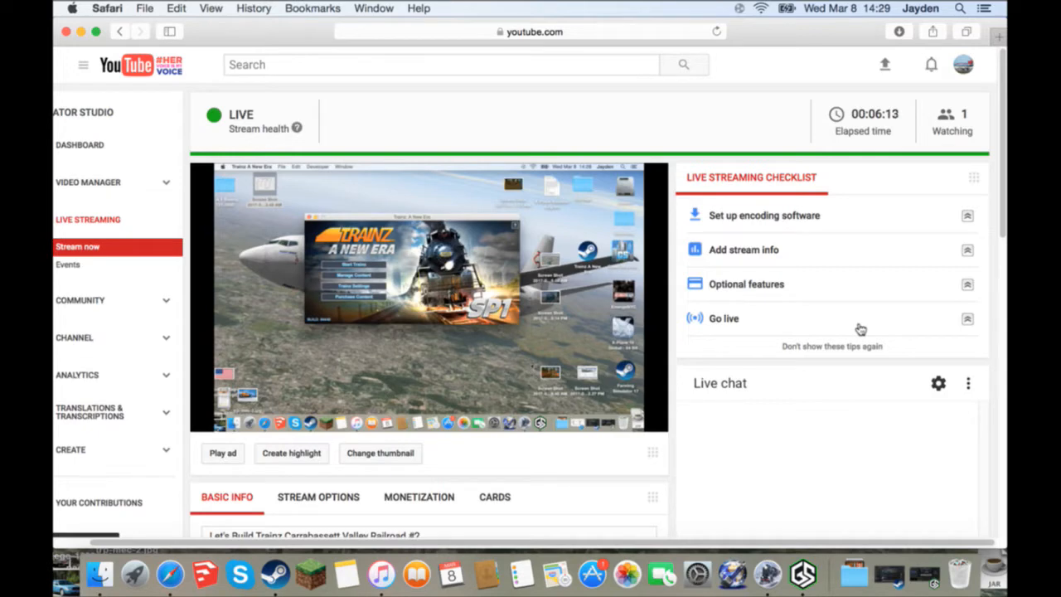
{"action": "scroll", "coordinate": [860, 328], "scroll_direction": "down", "scroll_amount": 5}
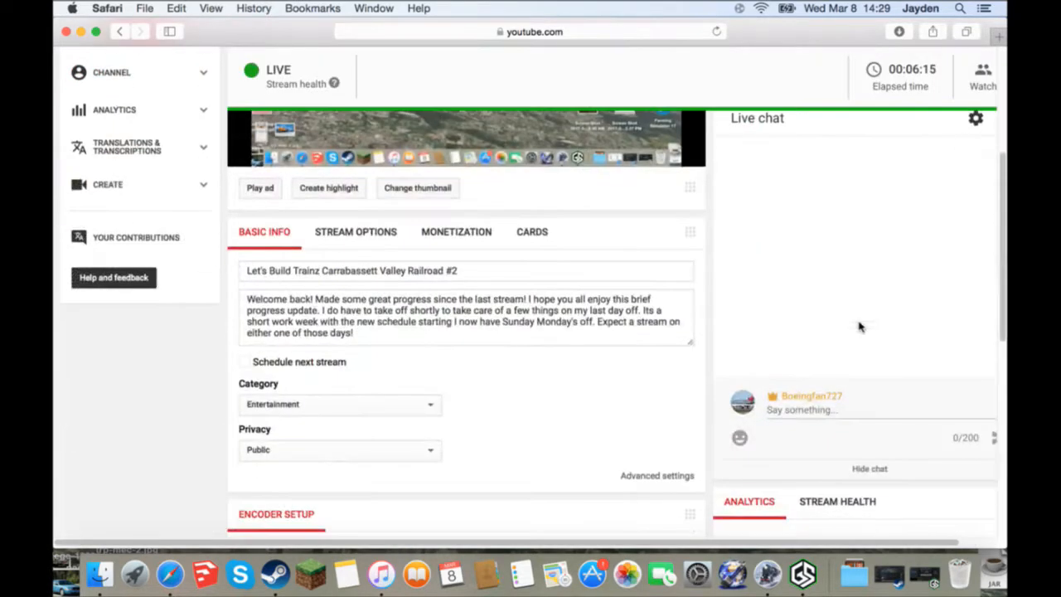
{"action": "scroll", "coordinate": [539, 394], "scroll_direction": "down", "scroll_amount": 5}
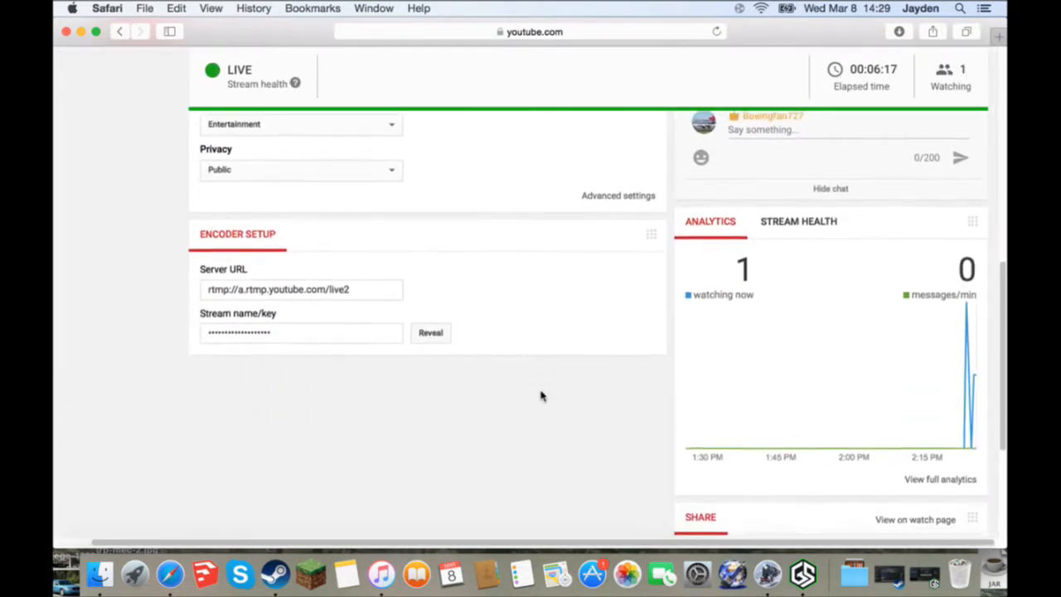
{"action": "scroll", "coordinate": [539, 394], "scroll_direction": "up", "scroll_amount": 2}
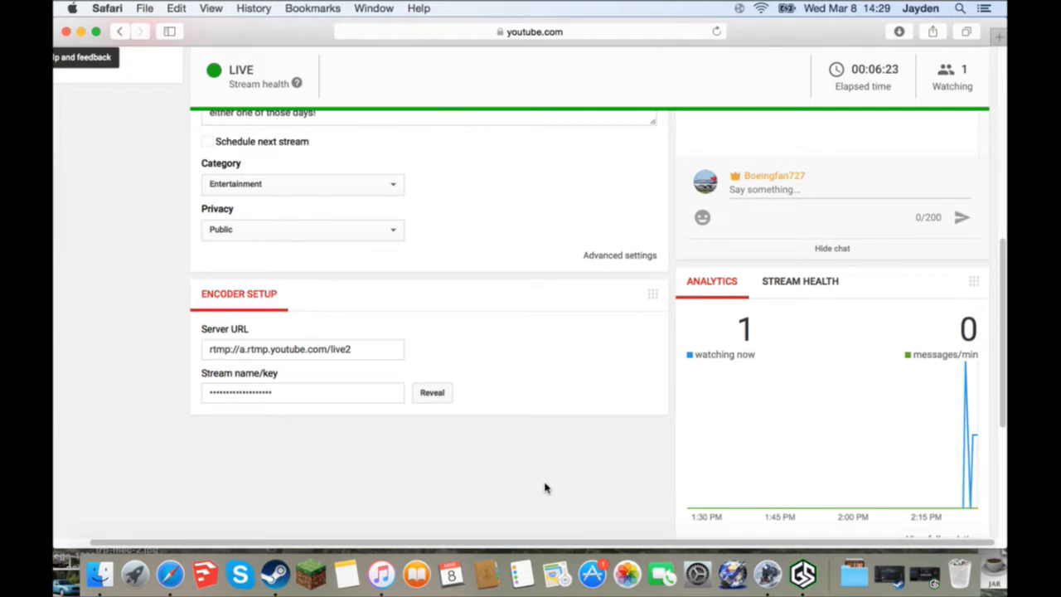
{"action": "scroll", "coordinate": [544, 488], "scroll_direction": "up", "scroll_amount": 10}
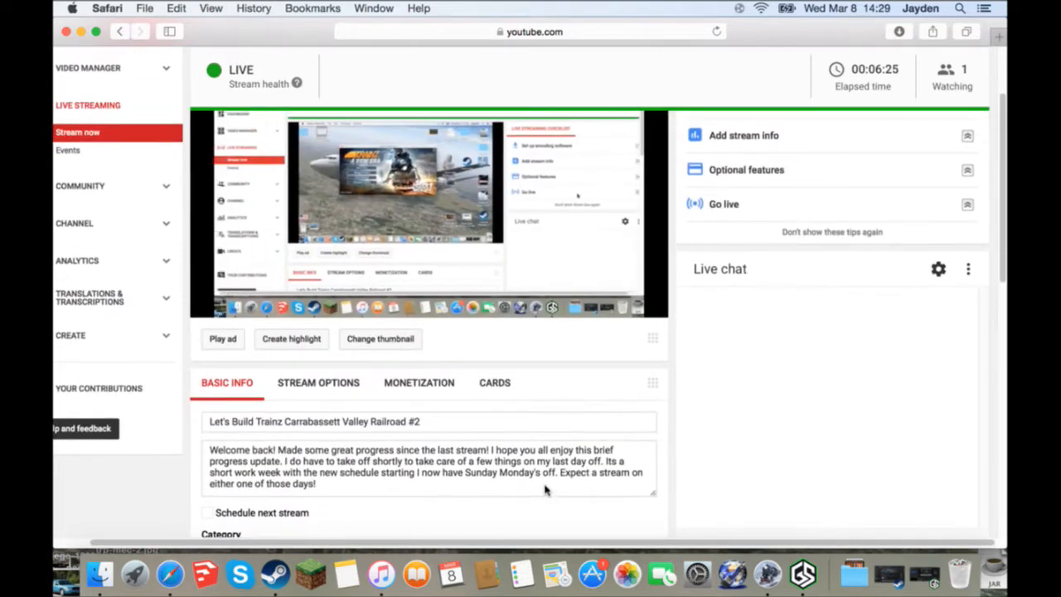
{"action": "scroll", "coordinate": [613, 448], "scroll_direction": "up", "scroll_amount": 3}
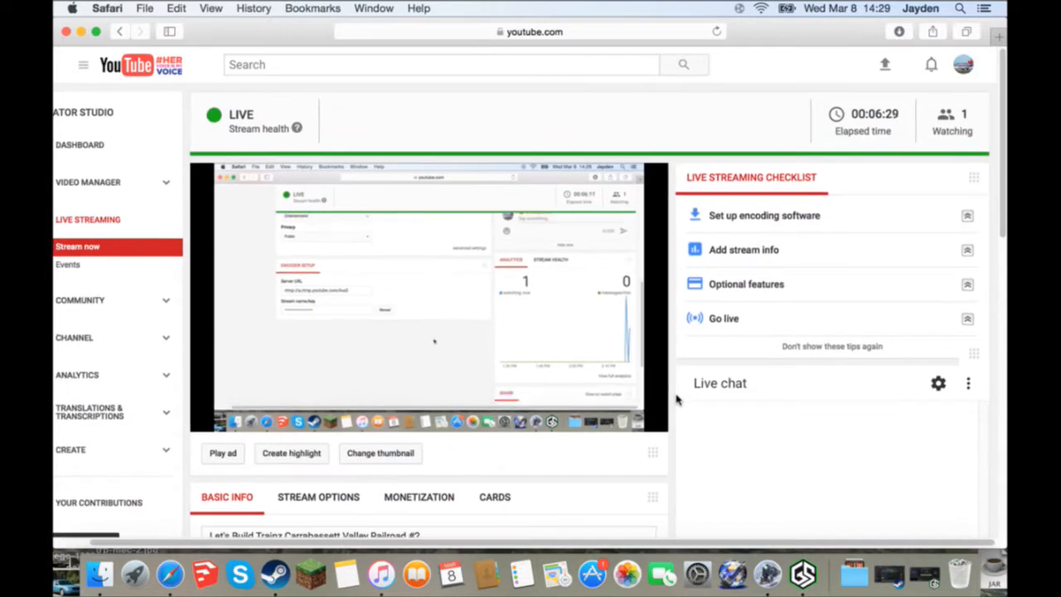
{"action": "left_click", "coordinate": [80, 32]}
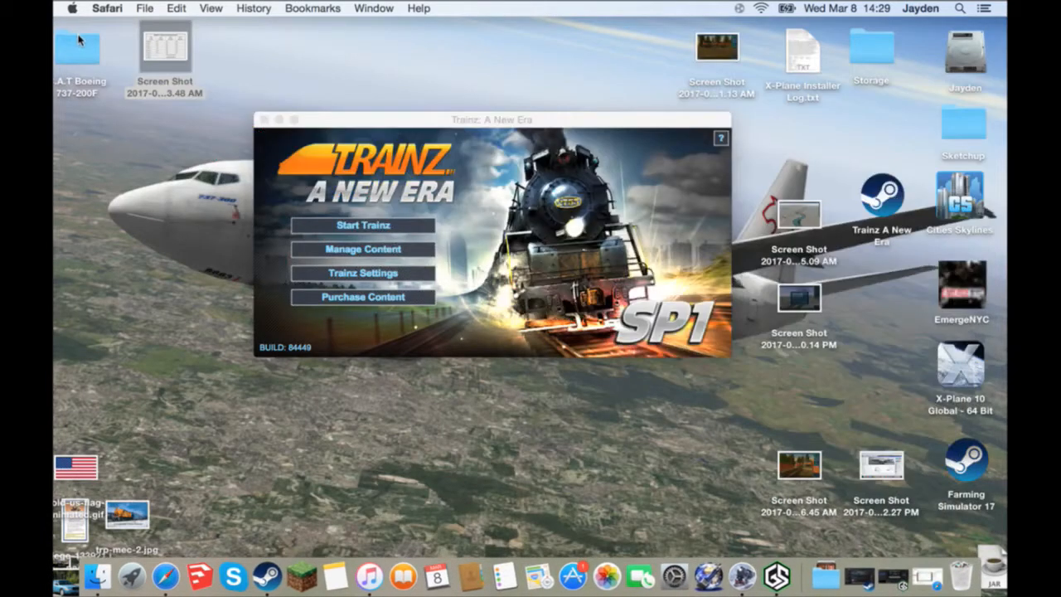
Preview the desktop screenshots ending in 1.13 AM and 6.45 AM and close the preview.
{"action": "left_click", "coordinate": [705, 41]}
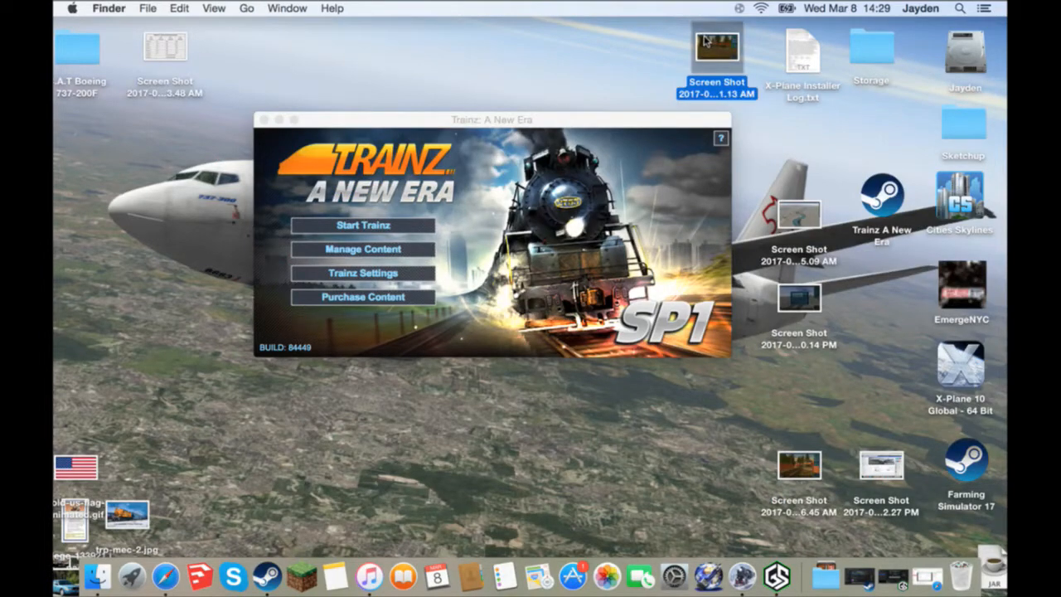
{"action": "key", "text": "space"}
{"action": "left_click", "coordinate": [800, 466]}
{"action": "key", "text": "space"}
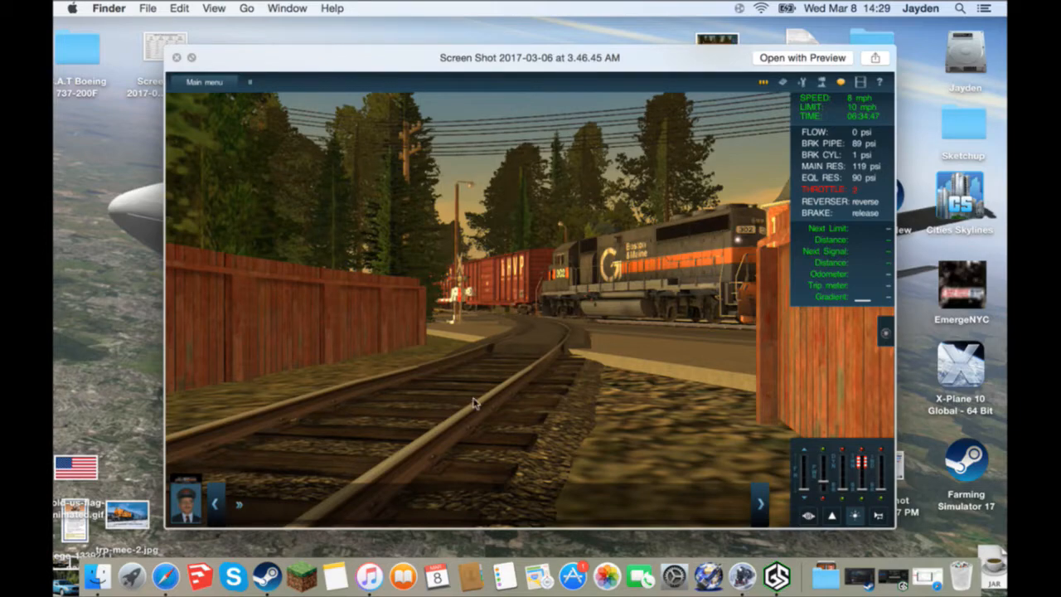
{"action": "key", "text": "space"}
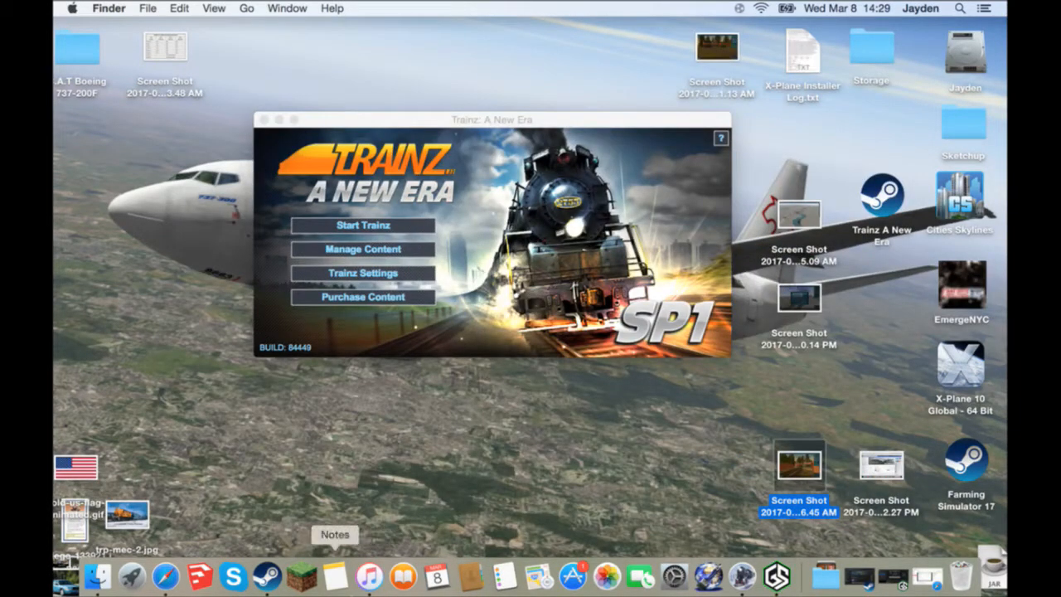
Move college-133921.jpeg above the flag GIF on the desktop and preview the car comparison image that was partly hidden behind the Dock.
{"action": "left_click_drag", "start_coordinate": [66, 555], "coordinate": [75, 427]}
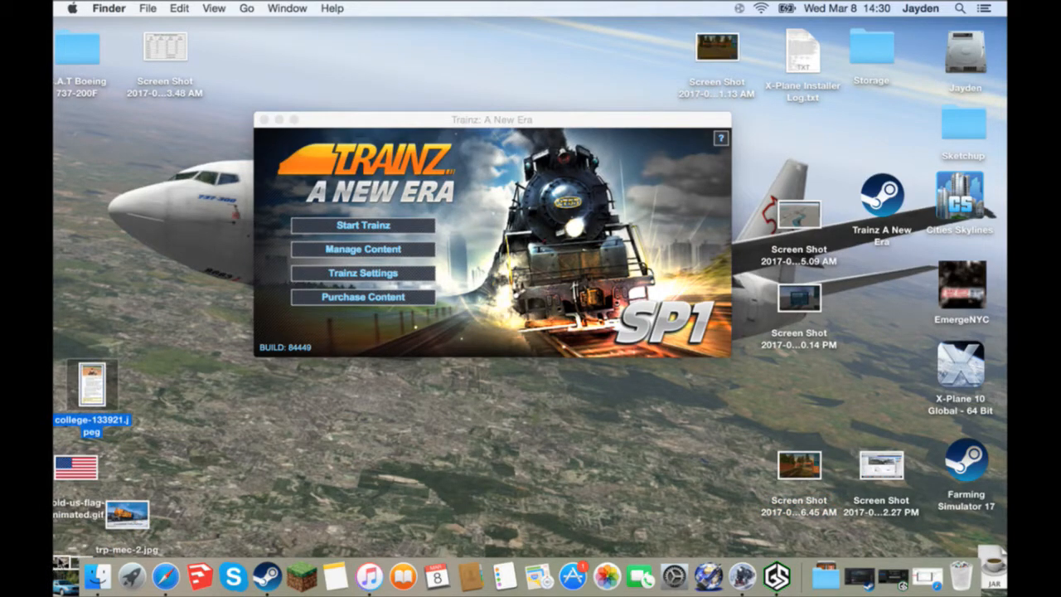
{"action": "left_click_drag", "start_coordinate": [58, 568], "coordinate": [62, 547]}
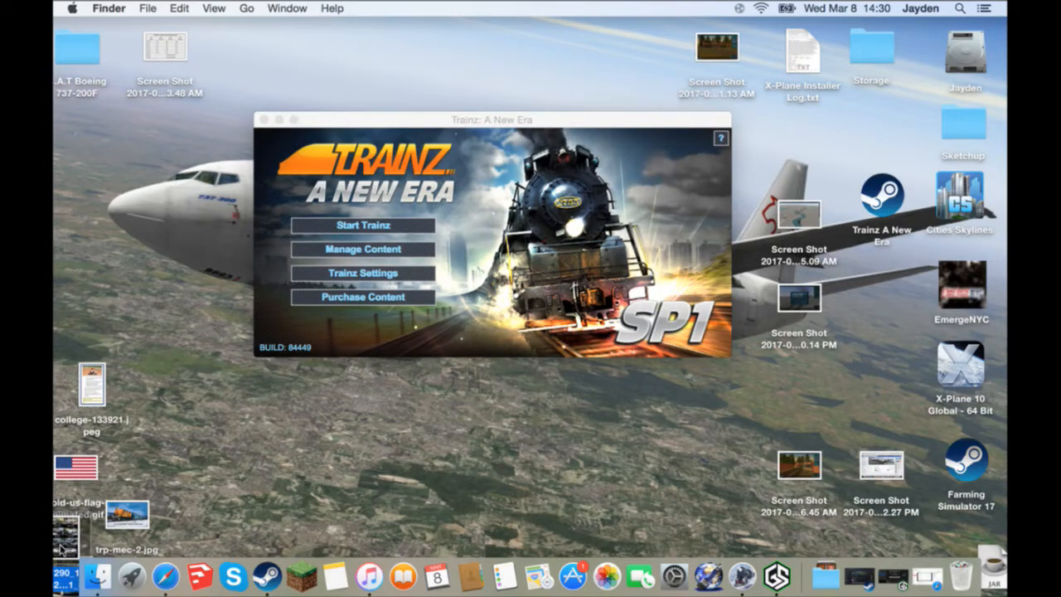
{"action": "key", "text": "space"}
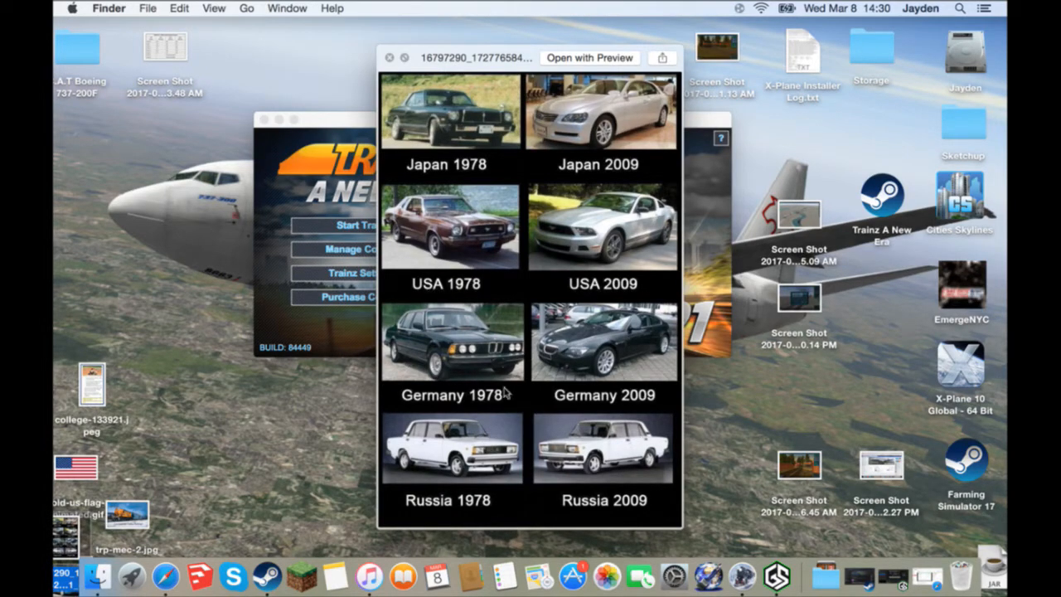
{"action": "key", "text": "space"}
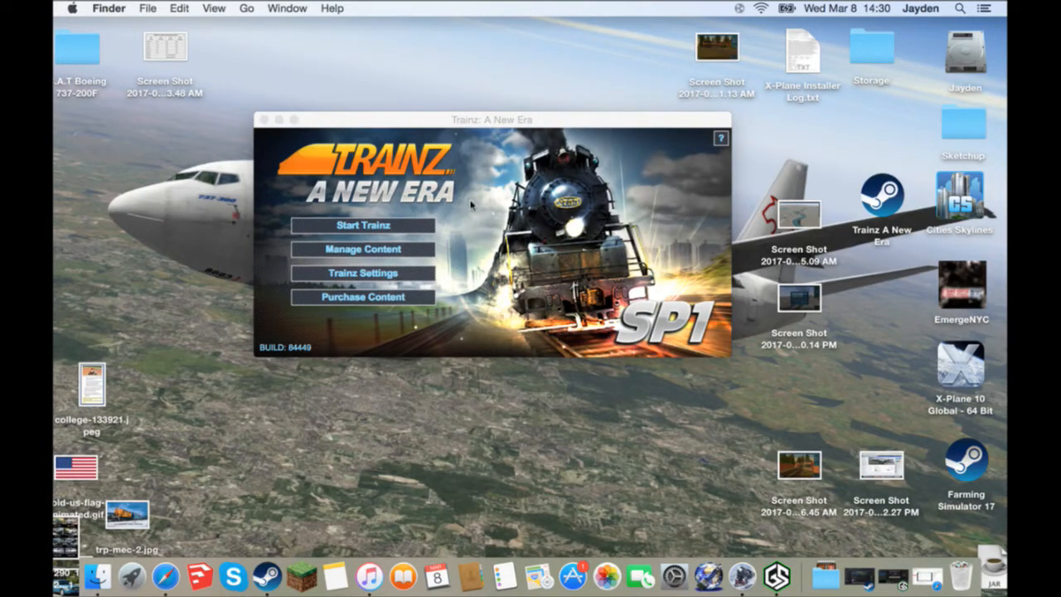
Start Trainz, dismiss the Asset Download dialog and open the Carrabassett Valley Railroad's Default - Autosave session for editing.
{"action": "left_click", "coordinate": [407, 230]}
{"action": "left_click", "coordinate": [385, 228]}
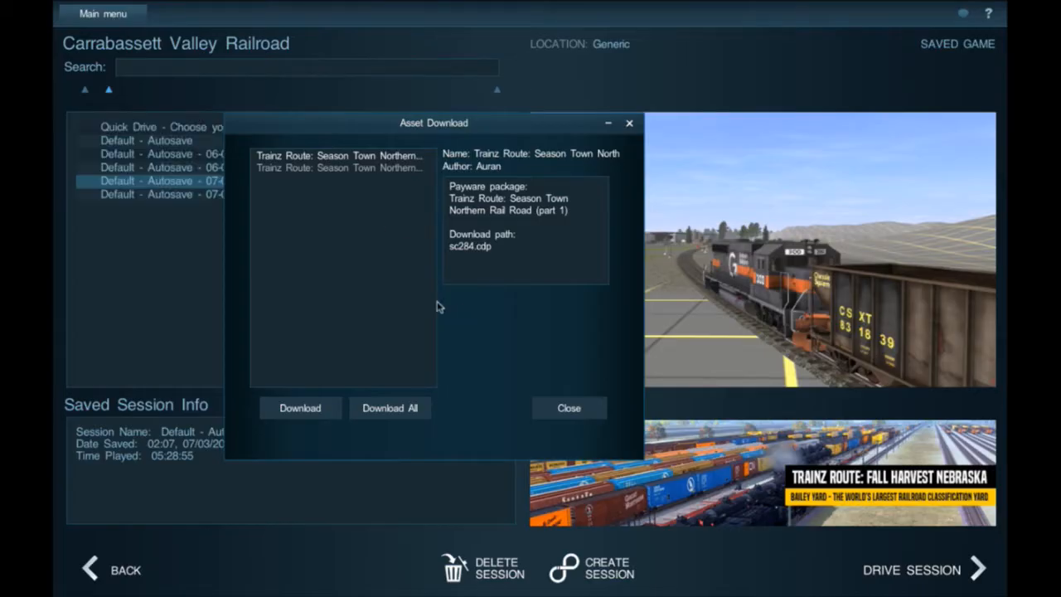
{"action": "left_click", "coordinate": [569, 408]}
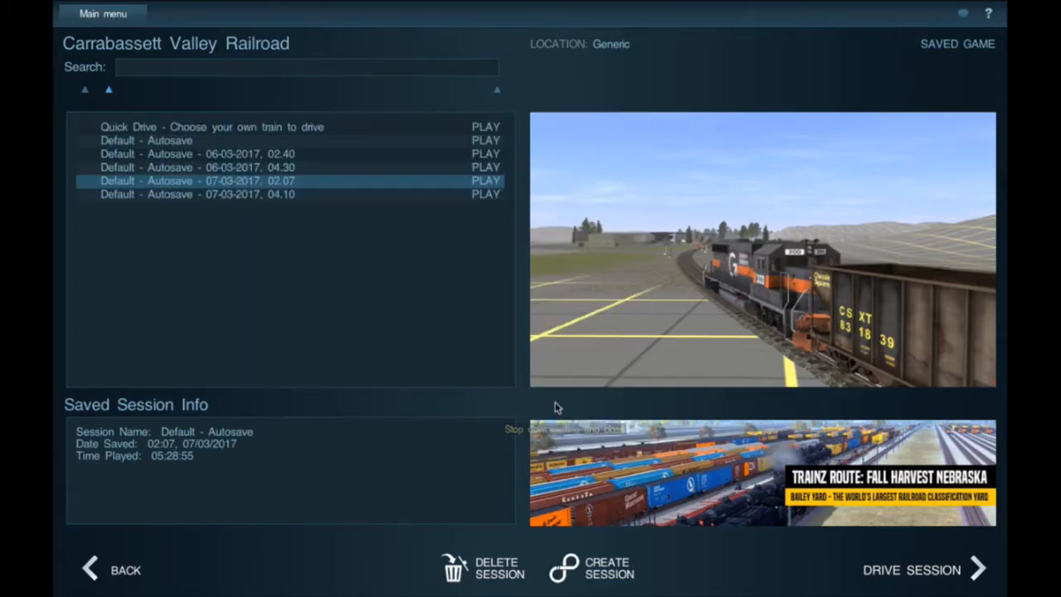
{"action": "left_click", "coordinate": [126, 142]}
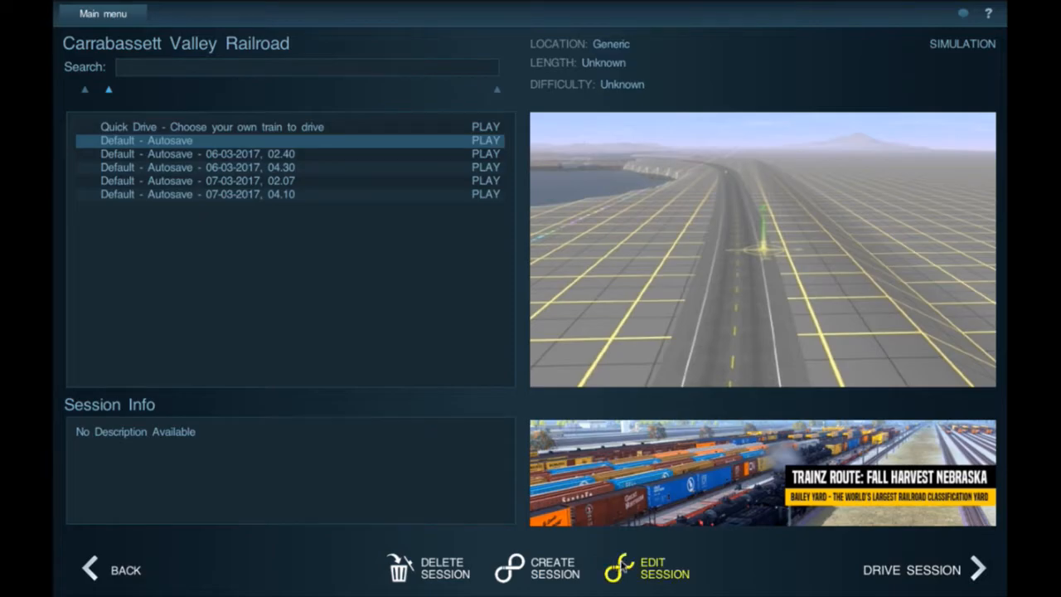
{"action": "left_click", "coordinate": [621, 567]}
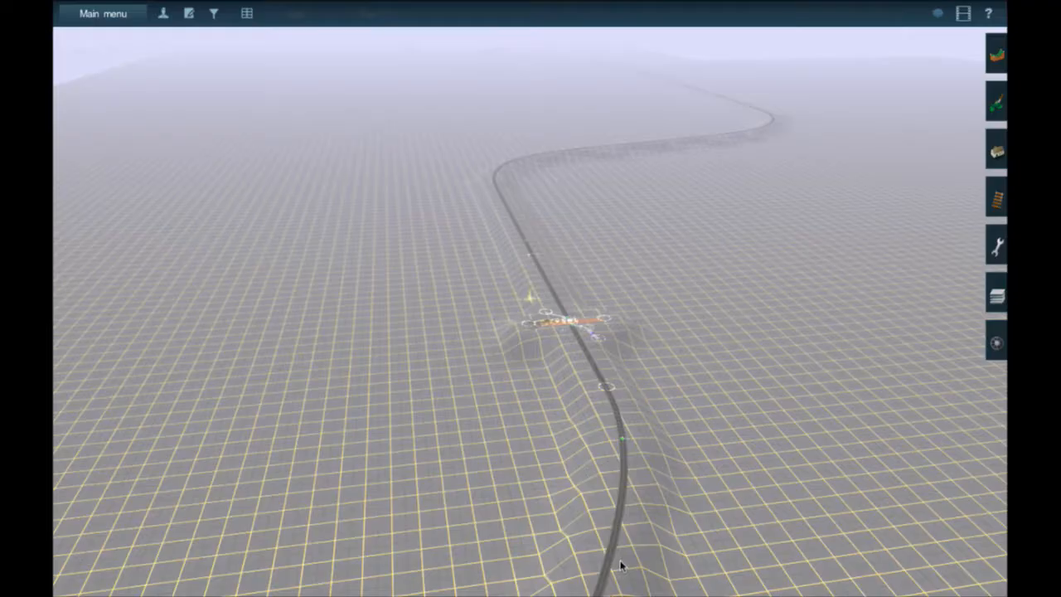
Survey the route from the winding road past the river and its crossings as far as the rail yard.
{"action": "key", "text": "Left"}
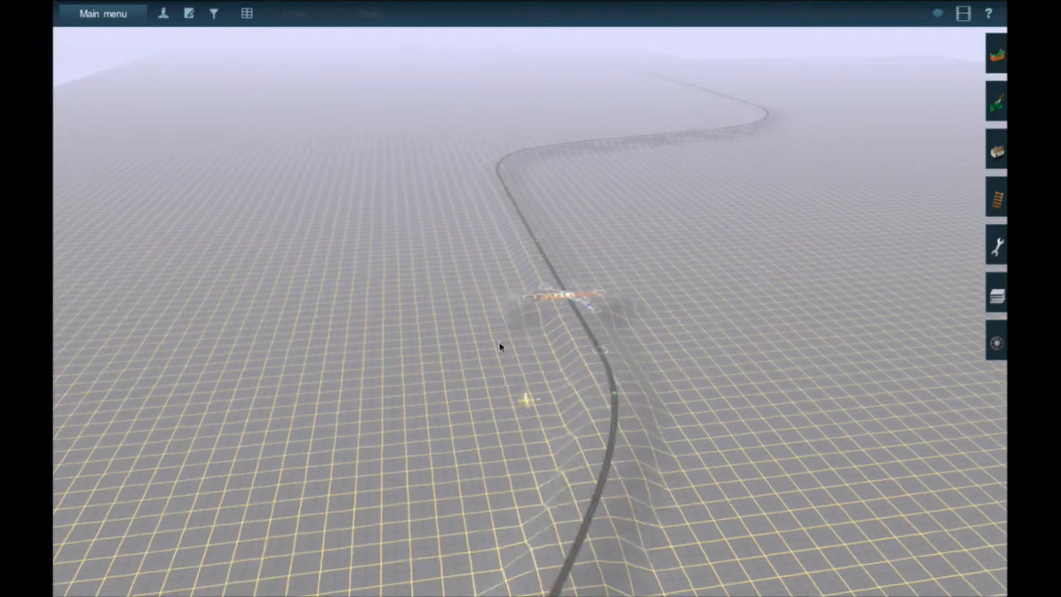
{"action": "key", "text": "Left"}
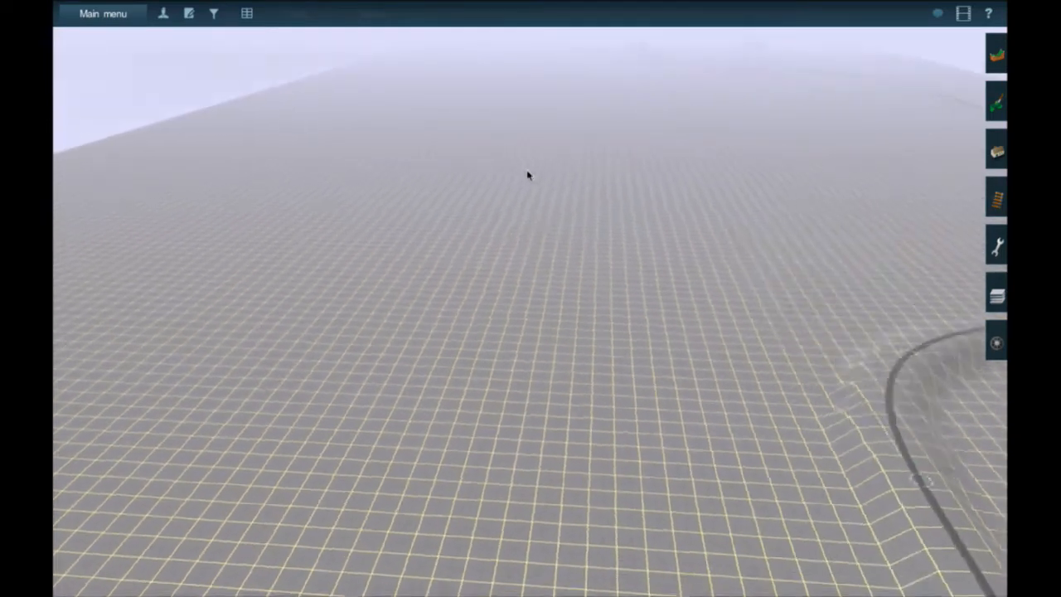
{"action": "key", "text": "Right"}
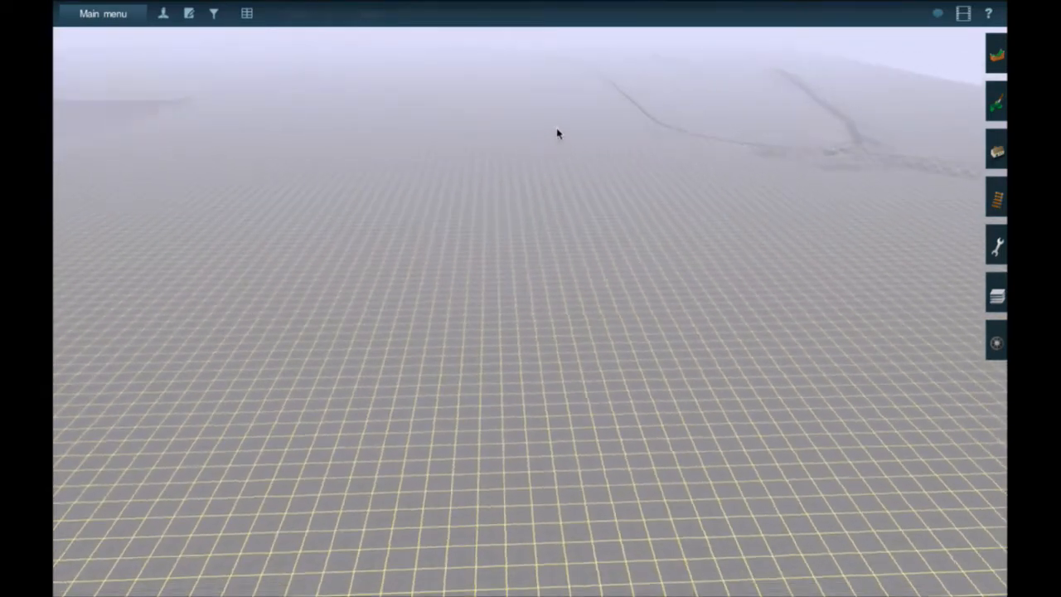
{"action": "key", "text": "Right"}
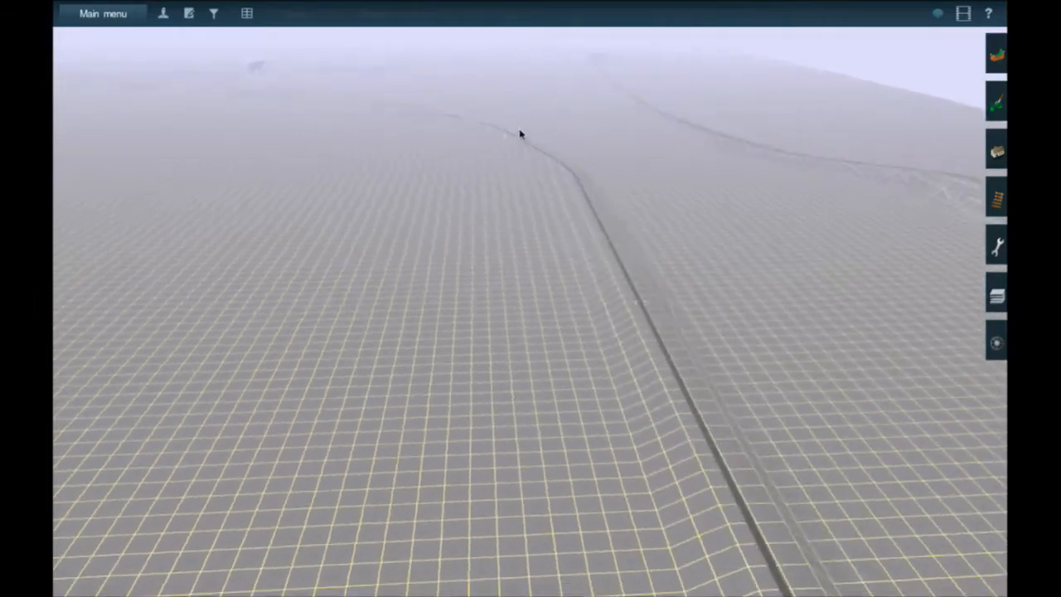
{"action": "key", "text": "Right"}
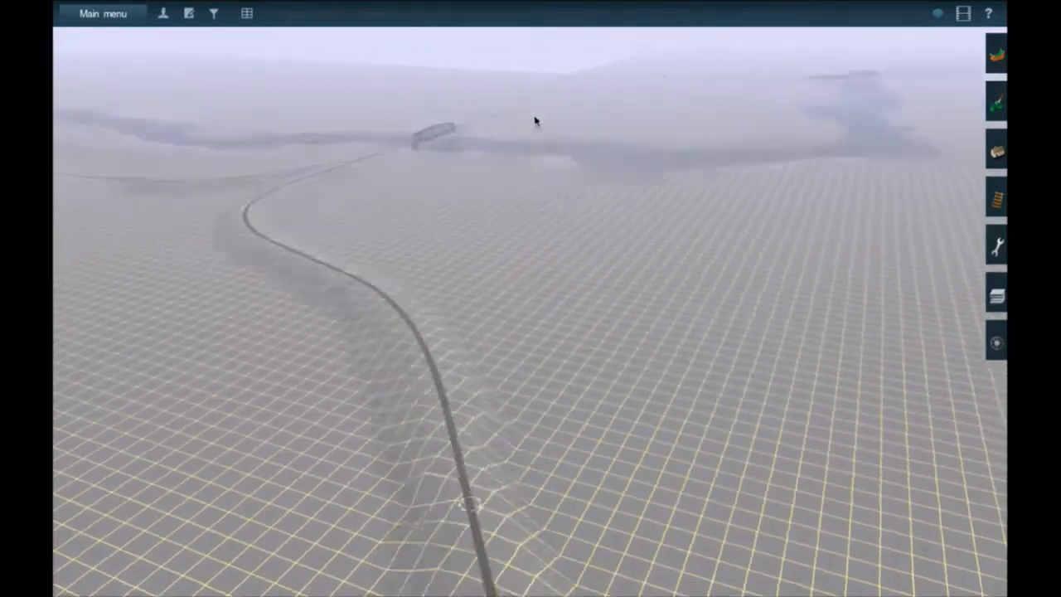
{"action": "key", "text": "Right"}
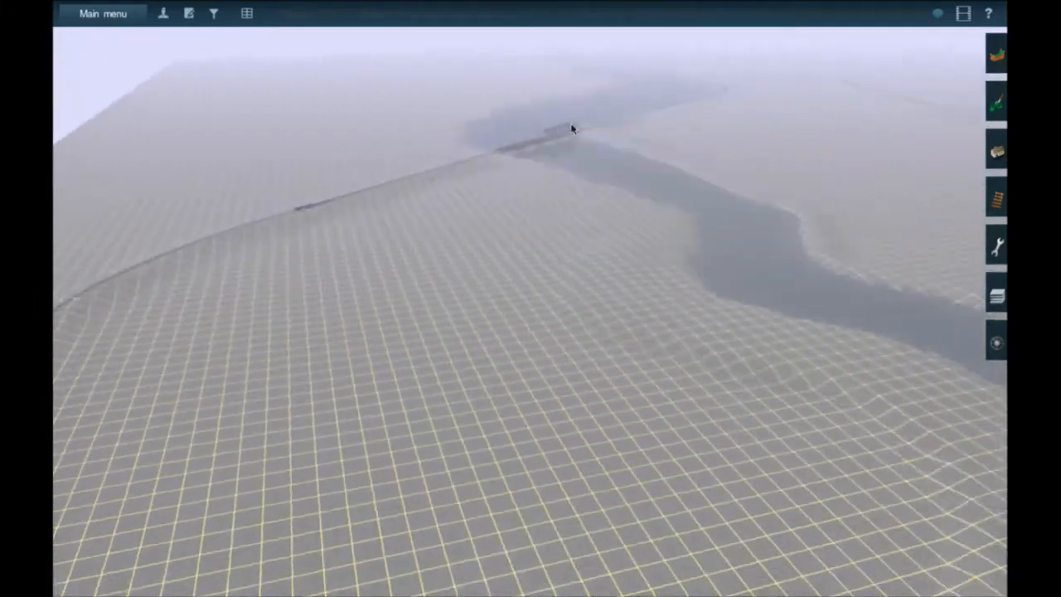
{"action": "key", "text": "Right"}
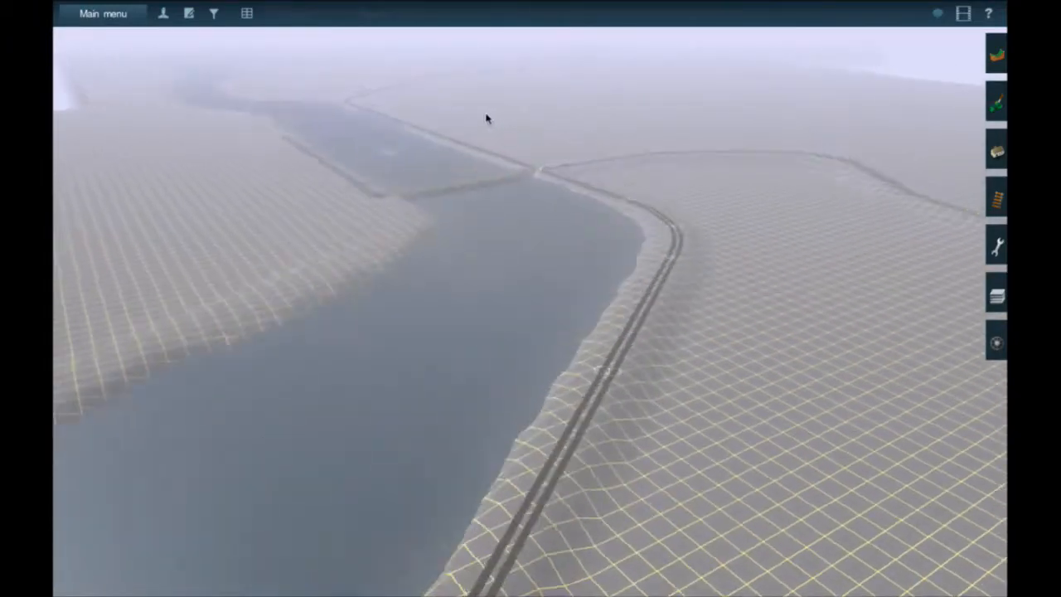
{"action": "key", "text": "Left"}
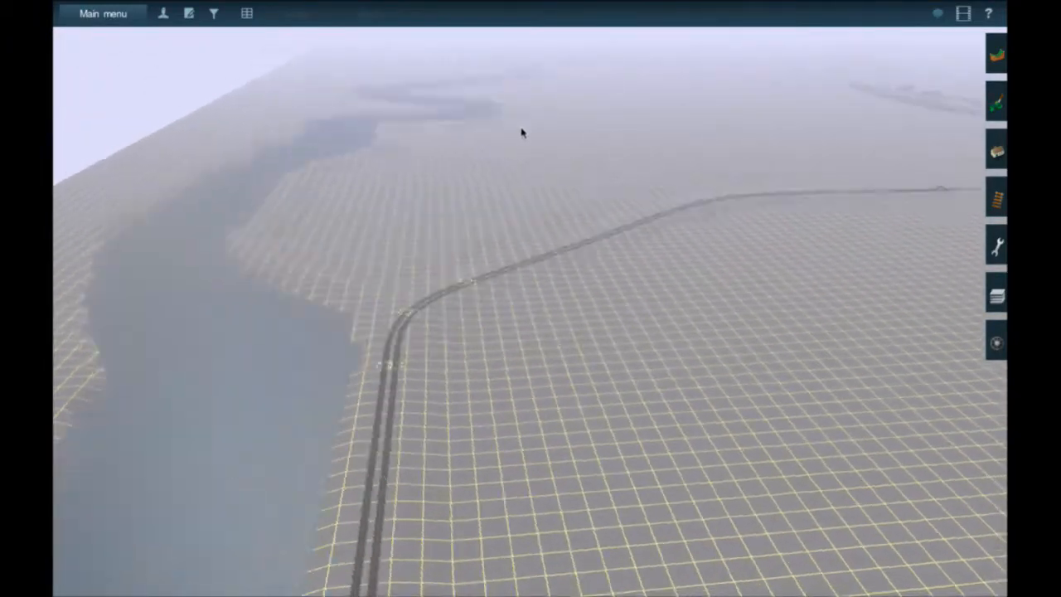
{"action": "key", "text": "Left"}
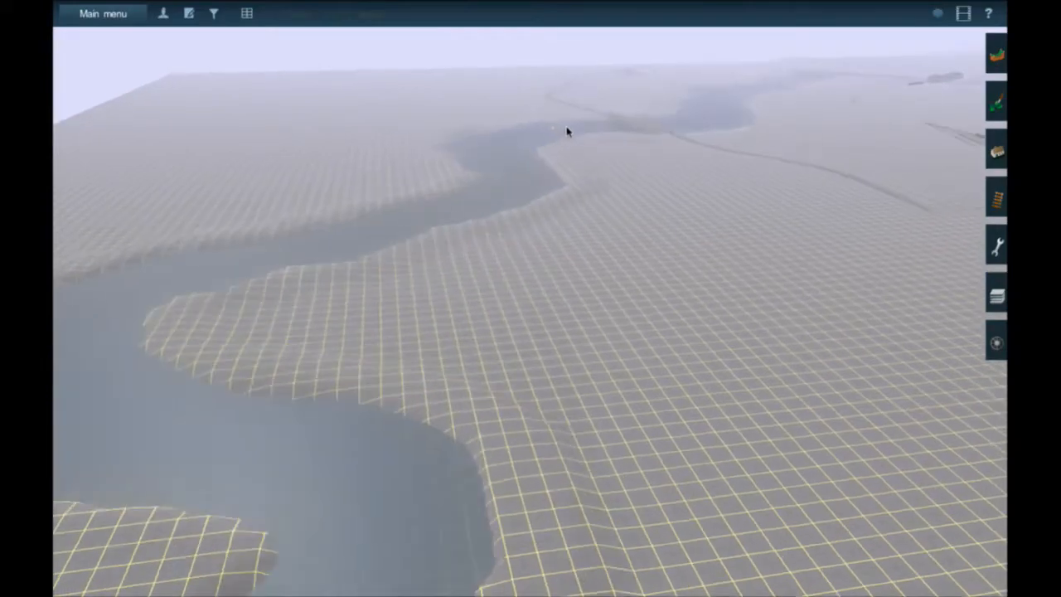
{"action": "key", "text": "Right"}
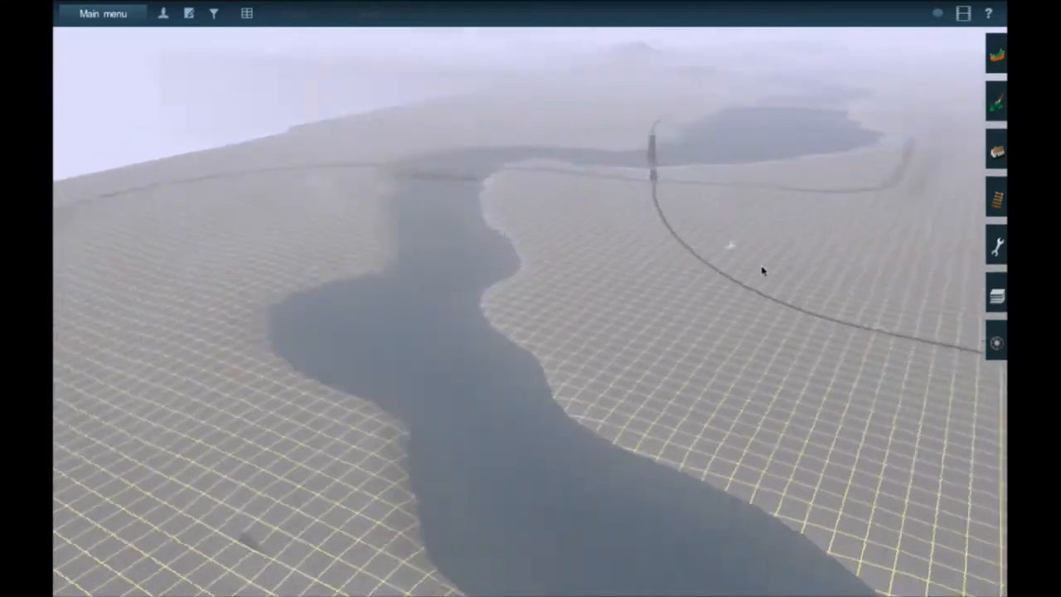
{"action": "key", "text": "Right"}
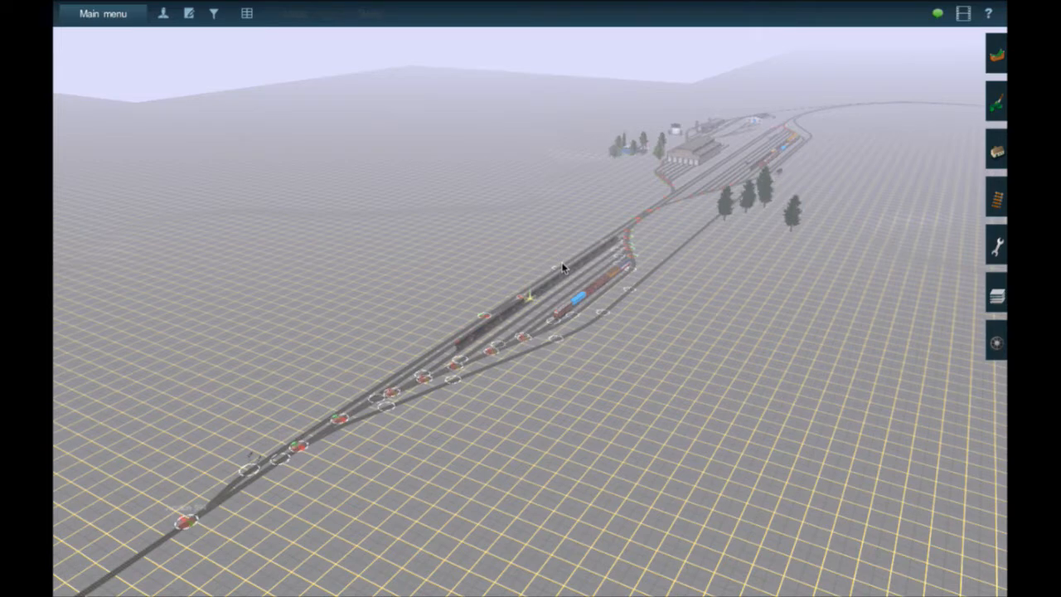
Examine the rail yard's layout, from the sidings with parked freight cars to the large shed and the curve beyond.
{"action": "scroll", "coordinate": [553, 296], "scroll_direction": "up", "scroll_amount": 2}
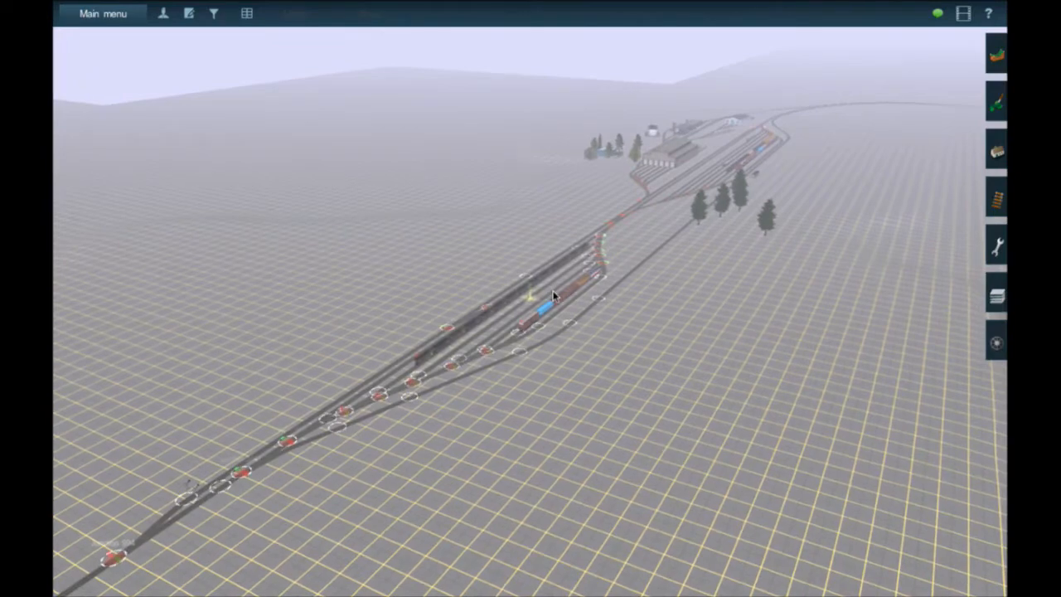
{"action": "middle_click_drag", "start_coordinate": [553, 296], "coordinate": [553, 296]}
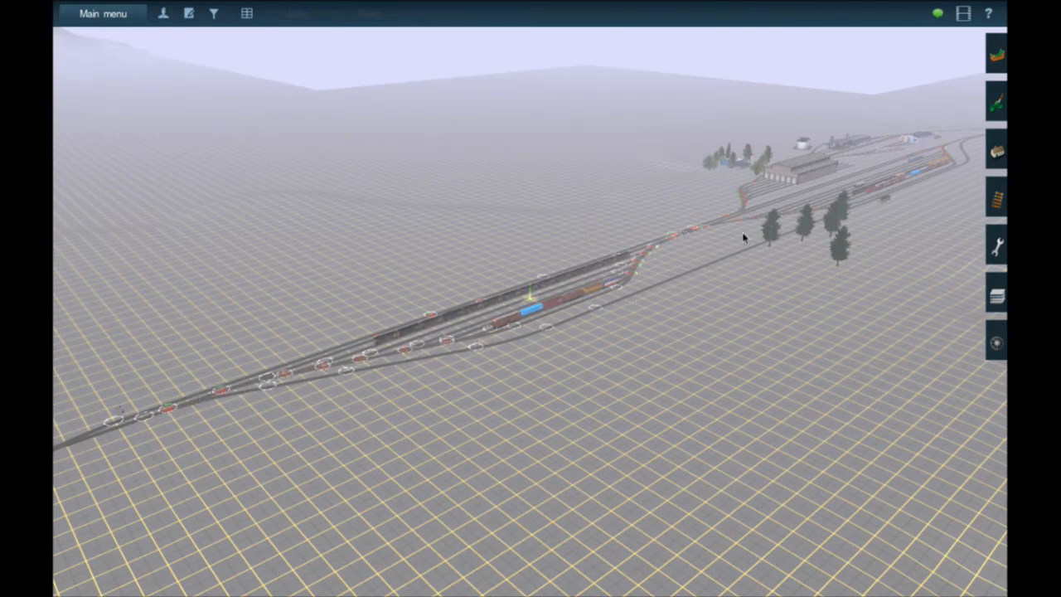
{"action": "middle_click_drag", "start_coordinate": [714, 229], "coordinate": [329, 325]}
{"action": "scroll", "coordinate": [329, 326], "scroll_direction": "down", "scroll_amount": 5}
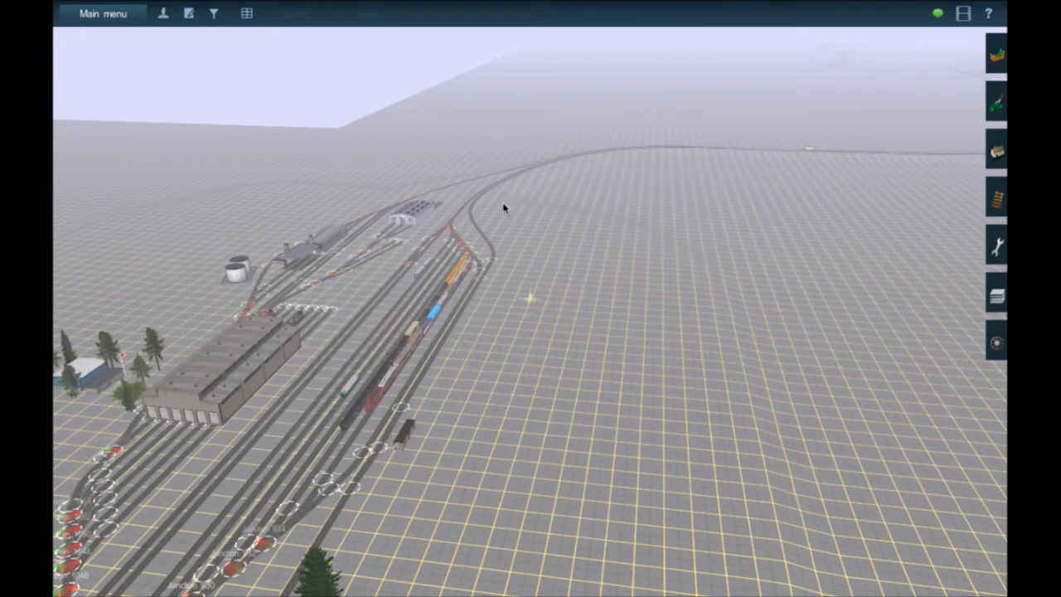
{"action": "right_click_drag", "start_coordinate": [381, 443], "coordinate": [392, 297]}
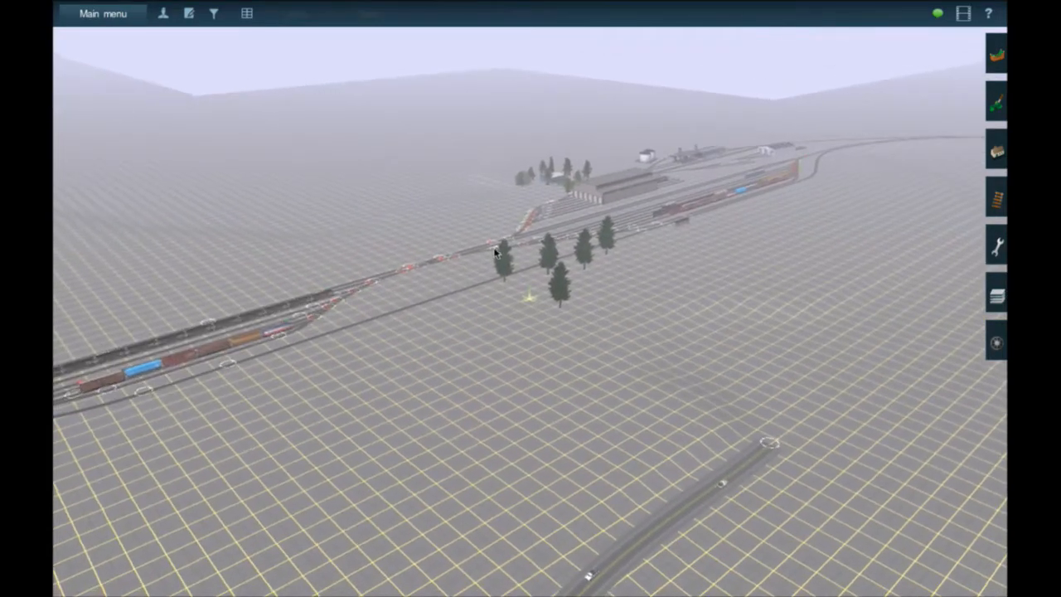
{"action": "scroll", "coordinate": [599, 256], "scroll_direction": "up", "scroll_amount": 5}
{"action": "key", "text": "Right"}
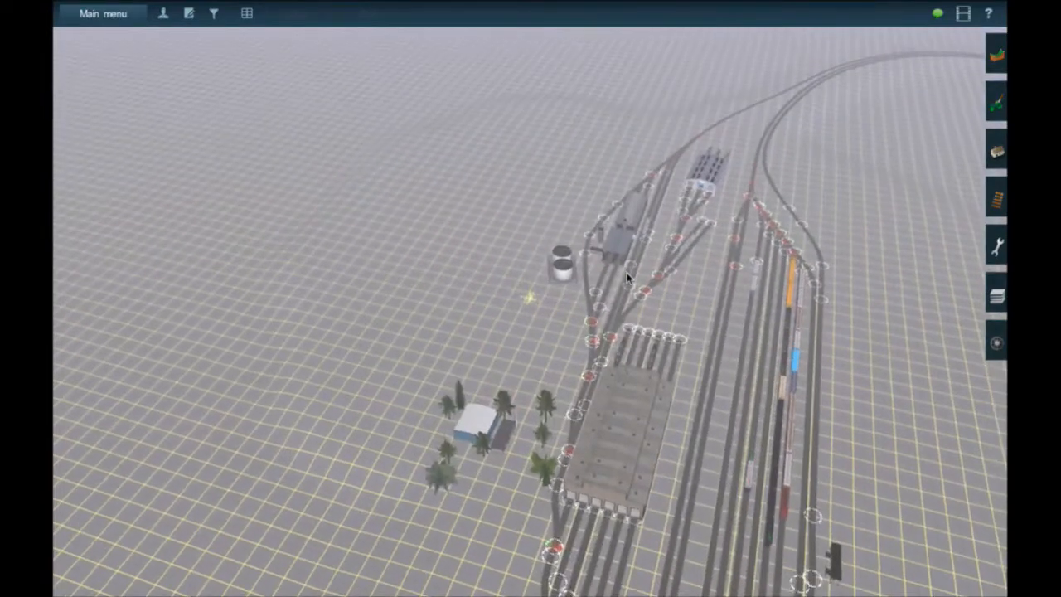
{"action": "key", "text": "Up"}
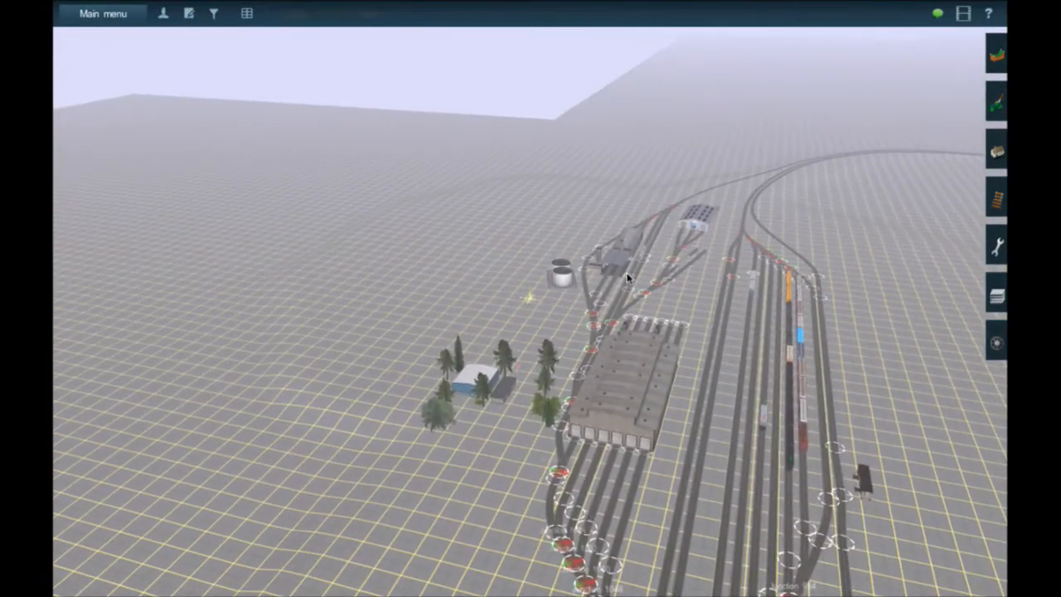
{"action": "key", "text": "Left"}
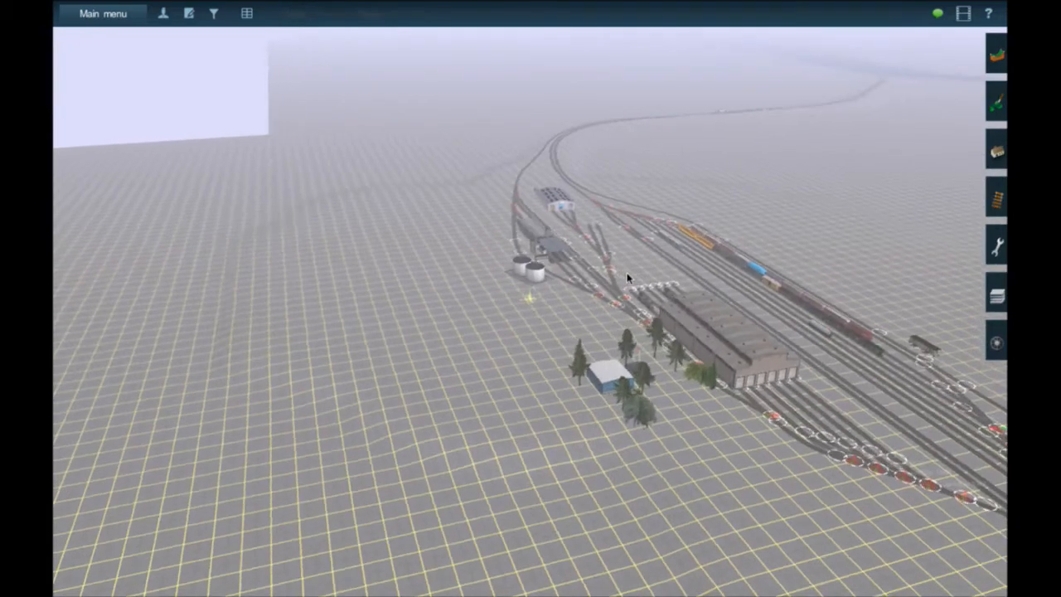
{"action": "key", "text": "Right"}
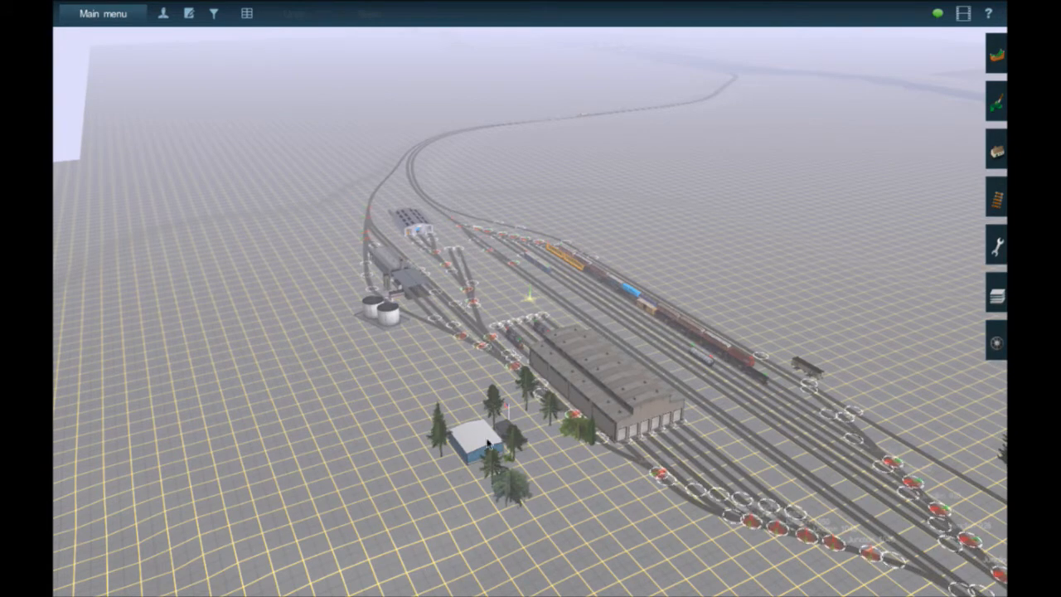
Inspect the storage tanks, large shed and small blue building up close, and travel on to the forested waterfront section.
{"action": "scroll", "coordinate": [547, 389], "scroll_direction": "down", "scroll_amount": 5}
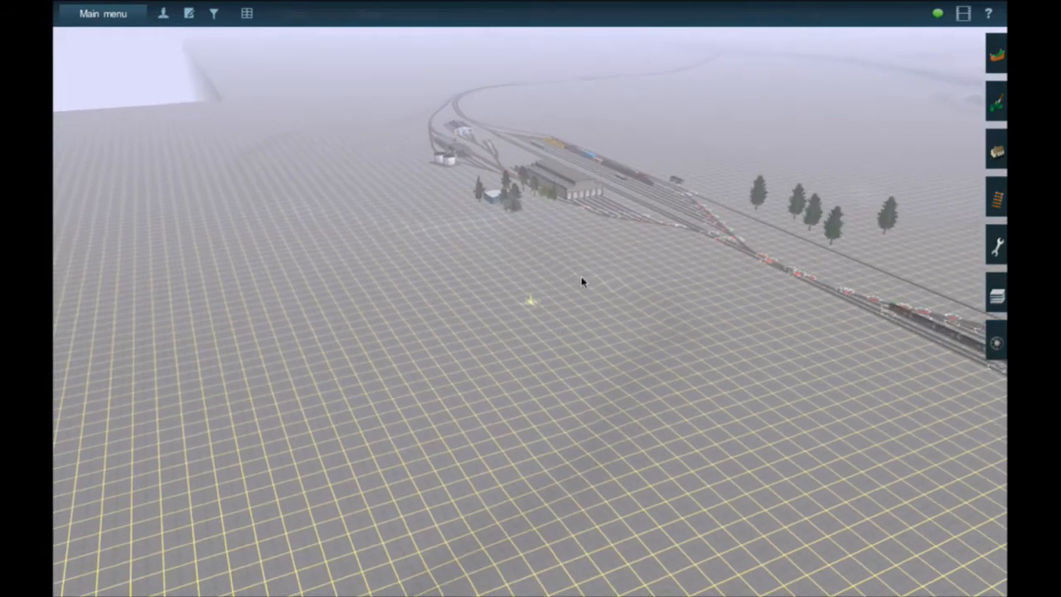
{"action": "key", "text": "Right"}
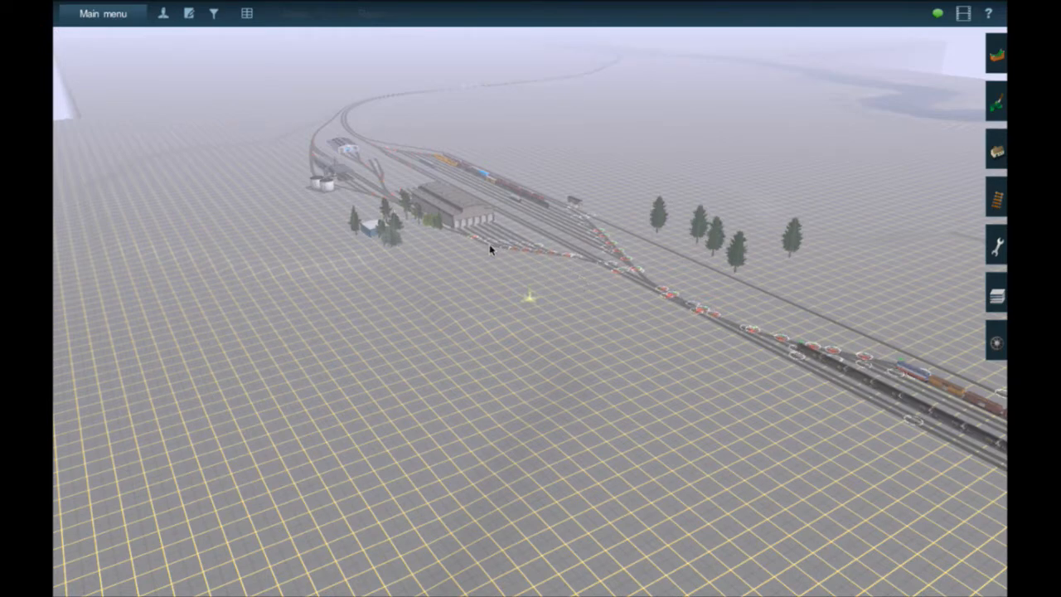
{"action": "scroll", "coordinate": [488, 244], "scroll_direction": "up", "scroll_amount": 5}
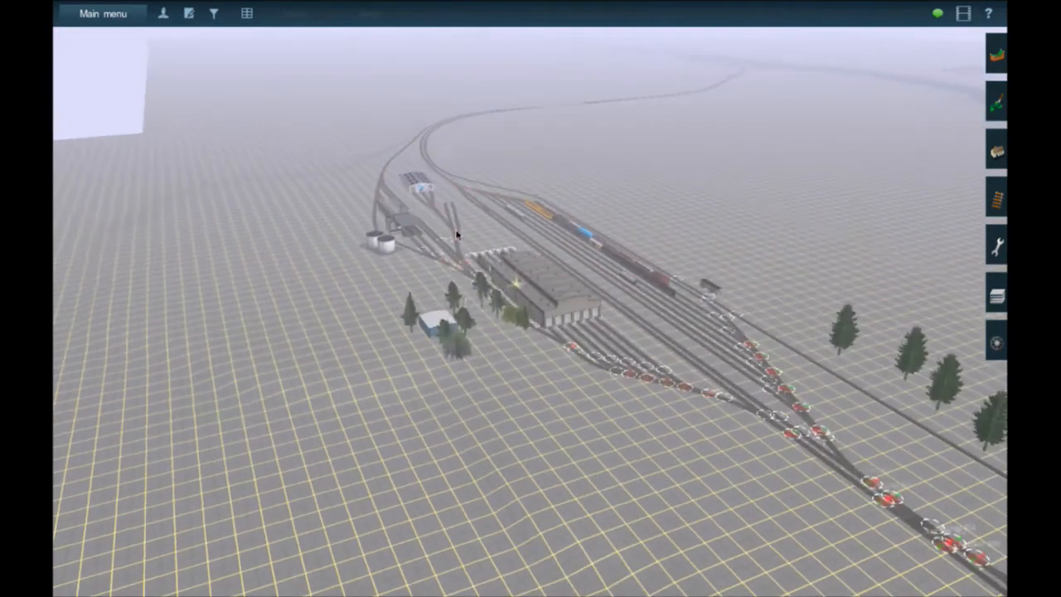
{"action": "scroll", "coordinate": [450, 237], "scroll_direction": "up", "scroll_amount": 3}
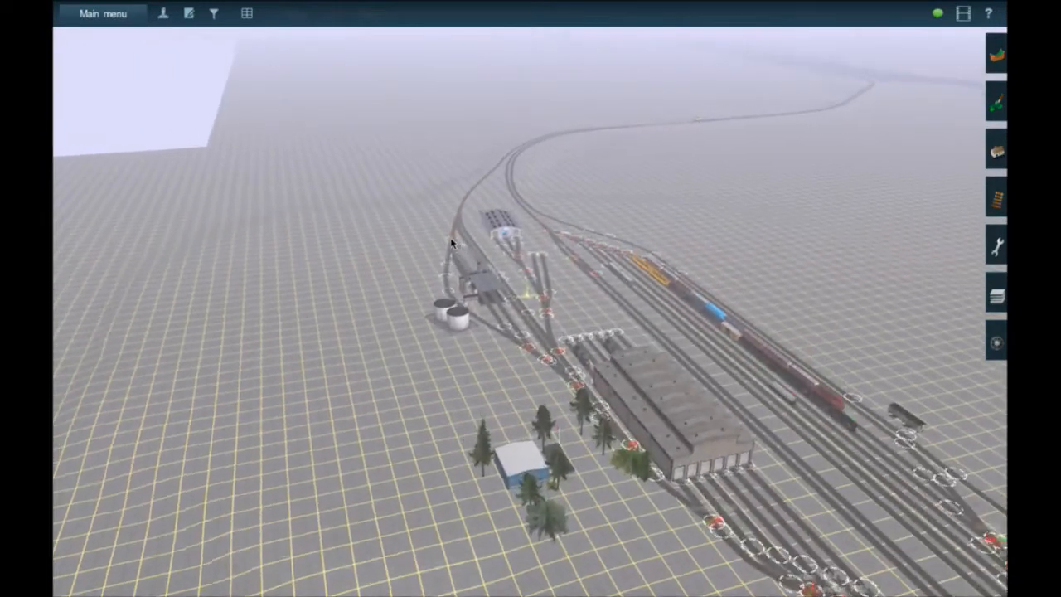
{"action": "scroll", "coordinate": [451, 242], "scroll_direction": "up", "scroll_amount": 3}
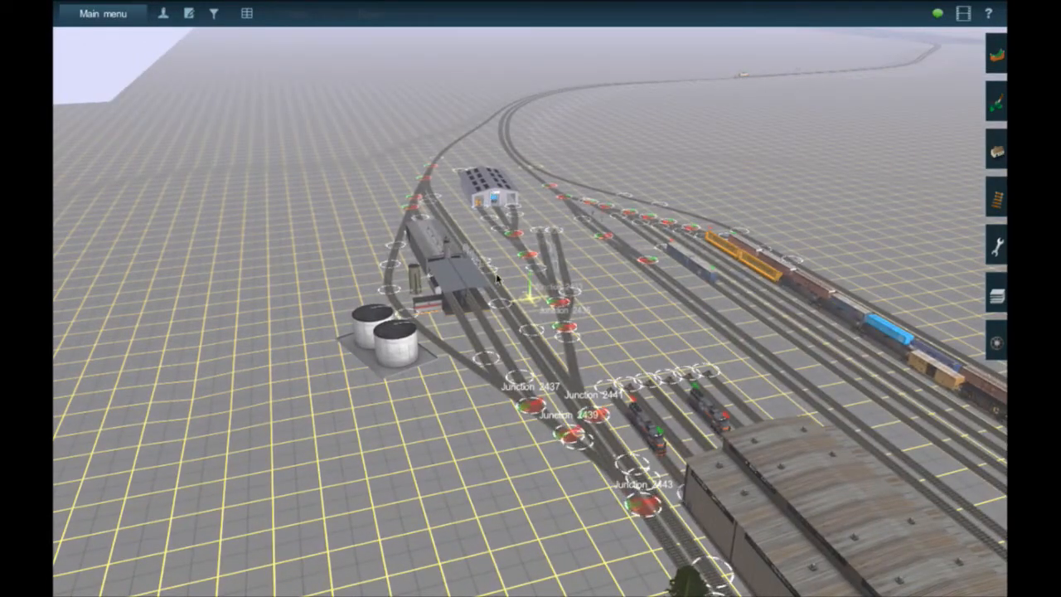
{"action": "scroll", "coordinate": [679, 420], "scroll_direction": "down", "scroll_amount": 3}
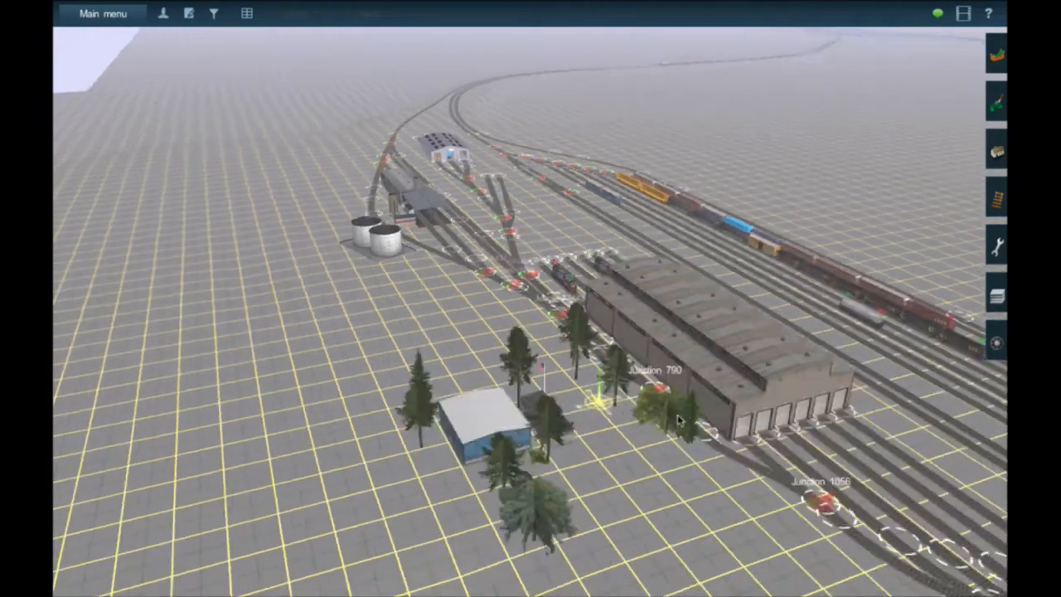
{"action": "key", "text": "s"}
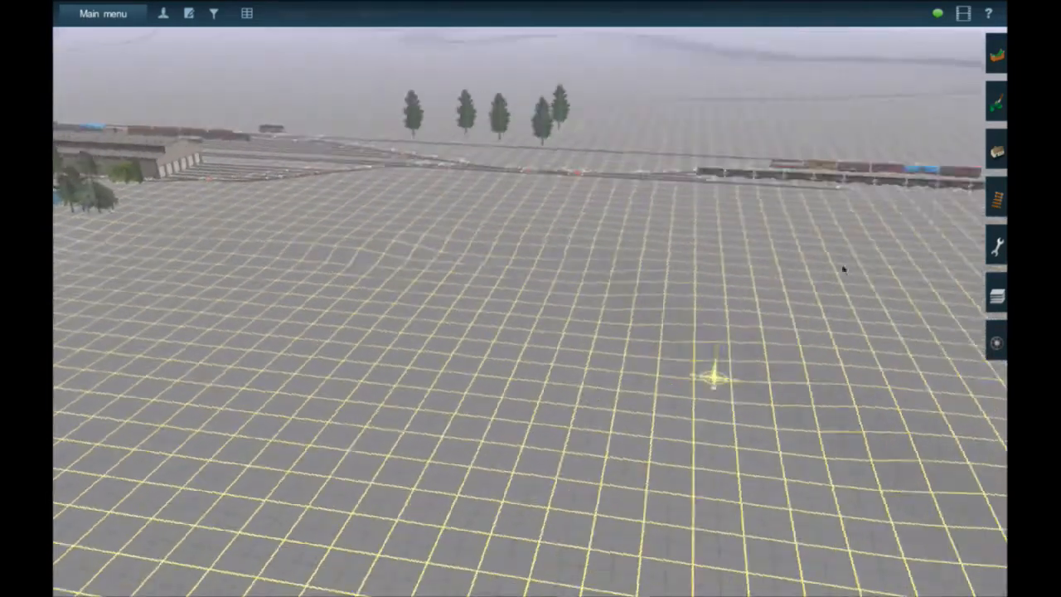
{"action": "right_click_drag", "start_coordinate": [779, 226], "coordinate": [641, 170]}
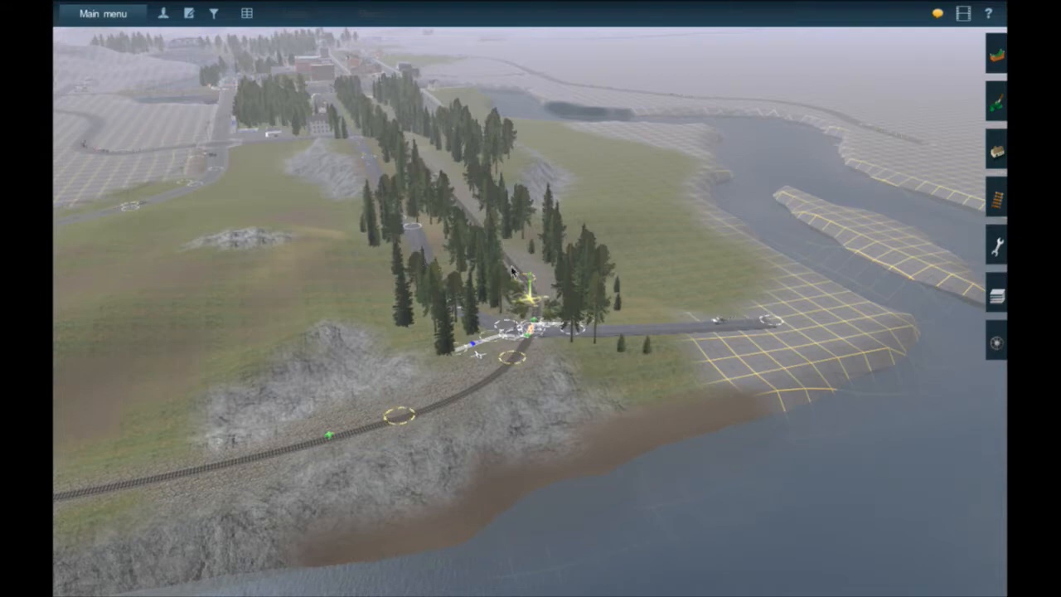
Follow the railway from the forested waterfront across the river bridge, through the town and past the rail yard to the road junction.
{"action": "key", "text": "Left"}
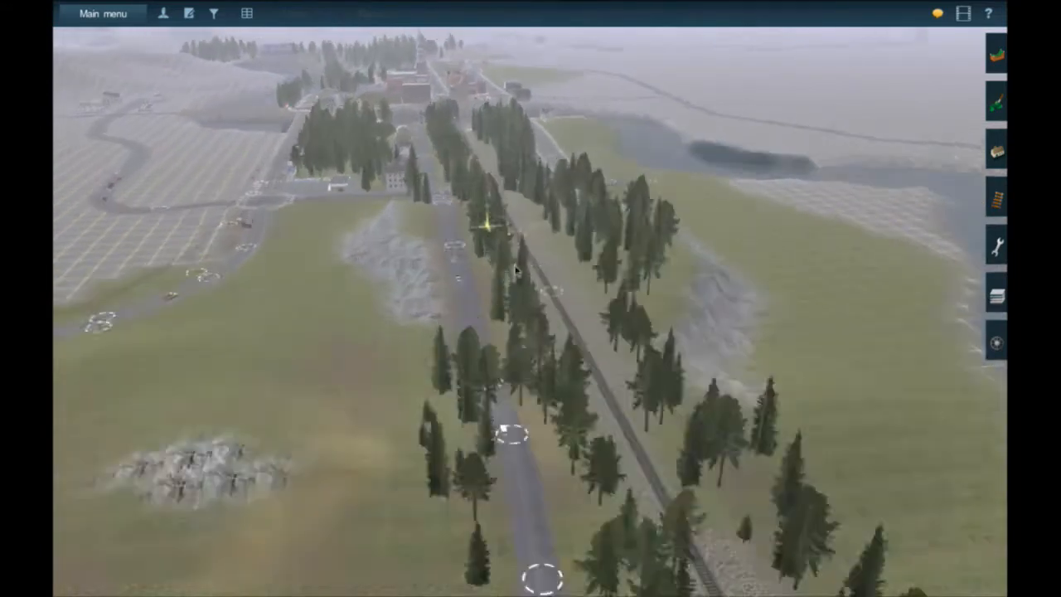
{"action": "key", "text": "Up"}
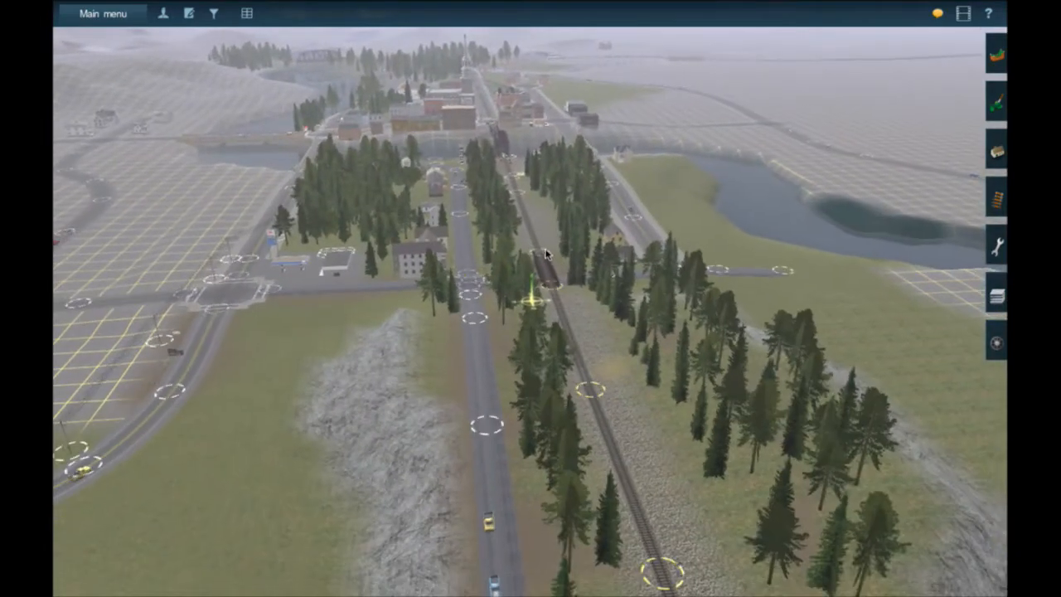
{"action": "key", "text": "Up"}
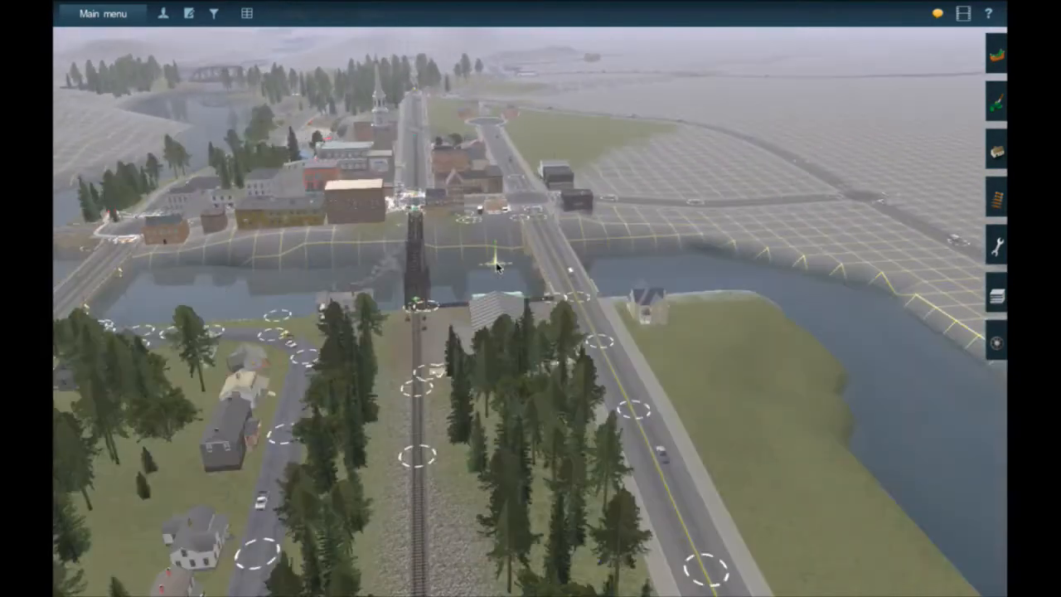
{"action": "key", "text": "Up"}
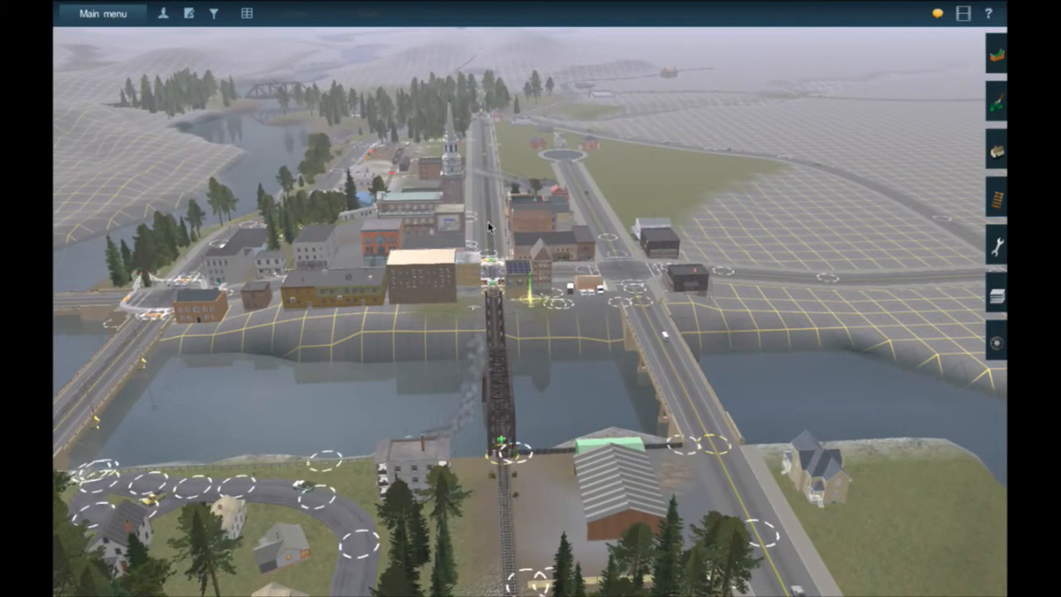
{"action": "key", "text": "Up"}
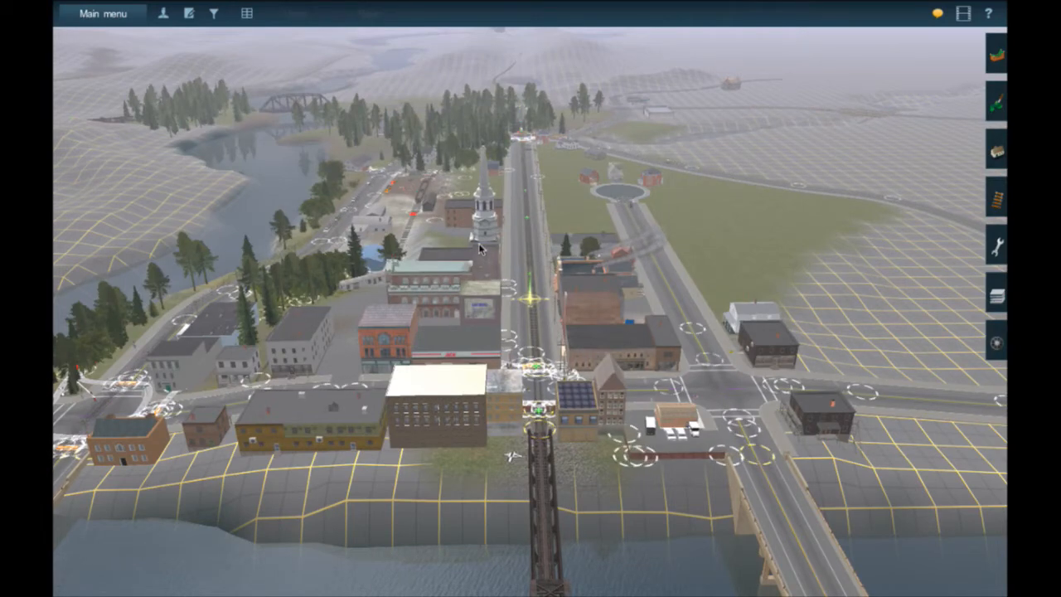
{"action": "right_click_drag", "start_coordinate": [478, 243], "coordinate": [523, 266]}
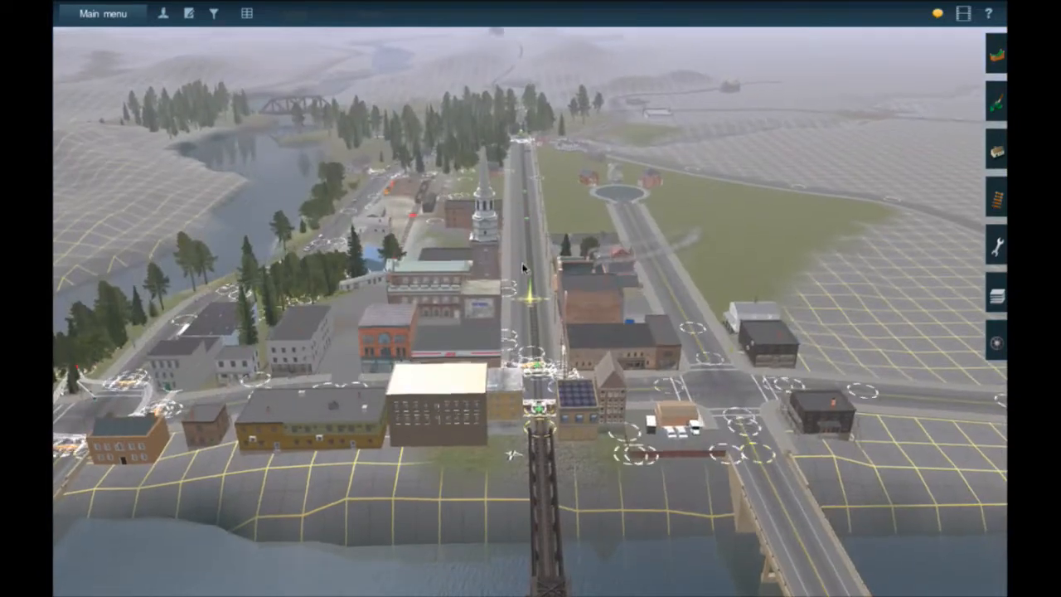
{"action": "key", "text": "Up"}
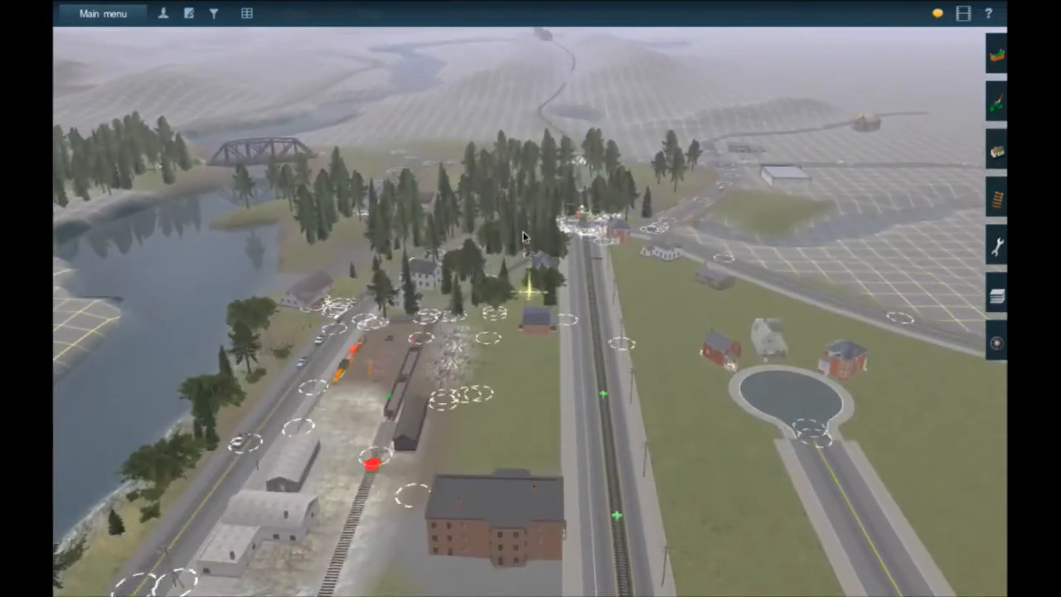
{"action": "right_click_drag", "start_coordinate": [523, 237], "coordinate": [523, 236]}
{"action": "scroll", "coordinate": [641, 226], "scroll_direction": "up", "scroll_amount": 3}
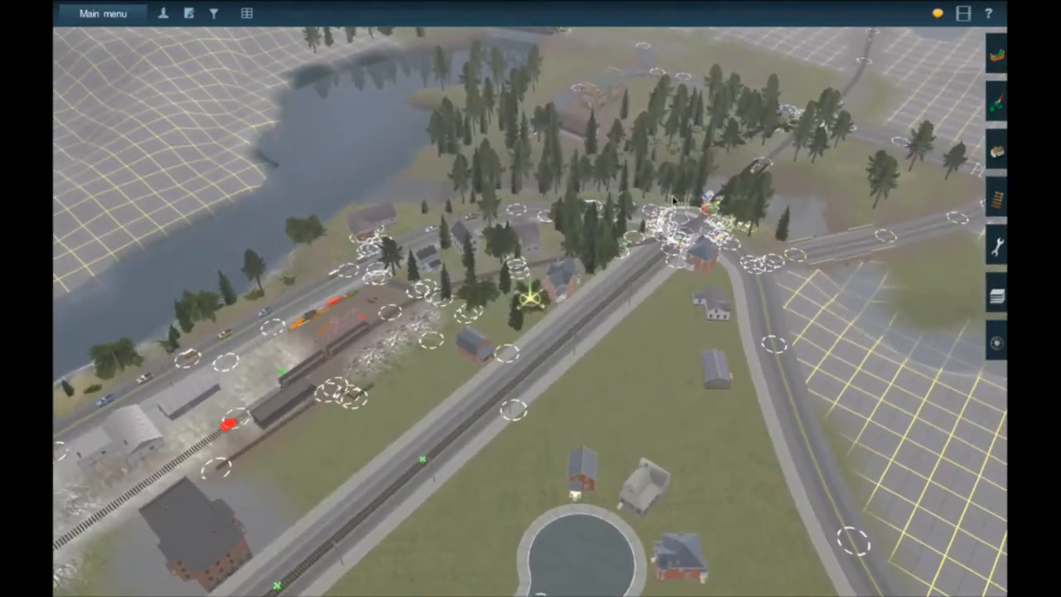
{"action": "scroll", "coordinate": [673, 198], "scroll_direction": "down", "scroll_amount": 3}
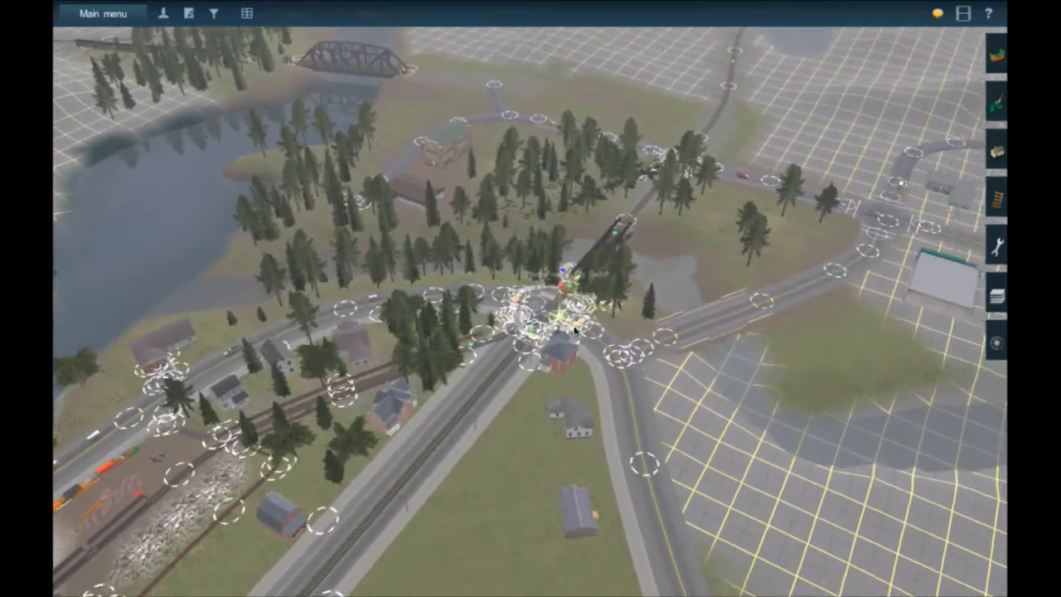
Examine the road and rail intersection at River Front Scrap Switch, beside the red brick house, up close.
{"action": "scroll", "coordinate": [574, 329], "scroll_direction": "up", "scroll_amount": 5}
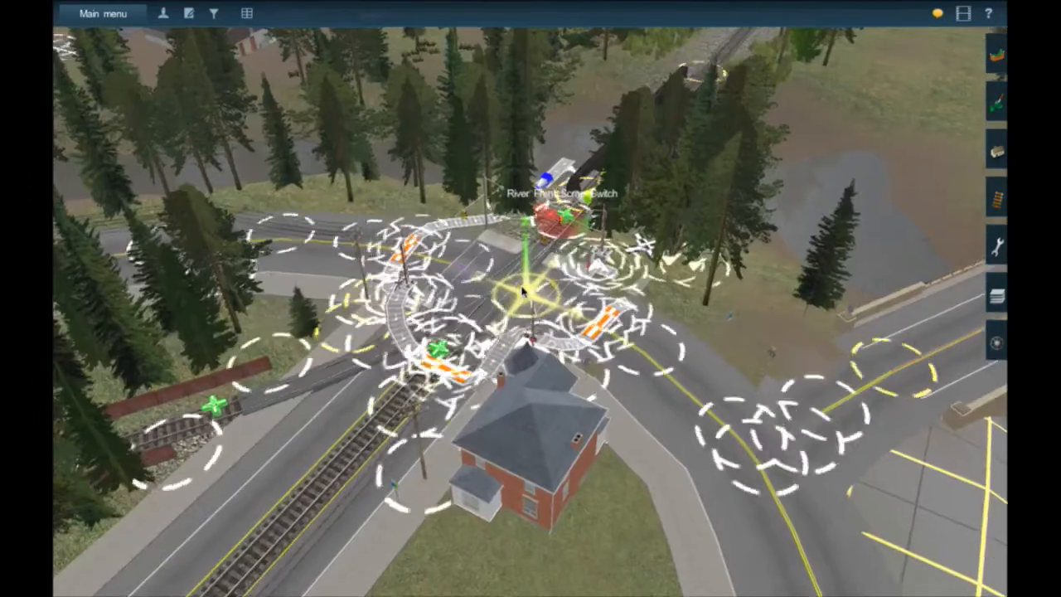
{"action": "scroll", "coordinate": [522, 290], "scroll_direction": "up", "scroll_amount": 3}
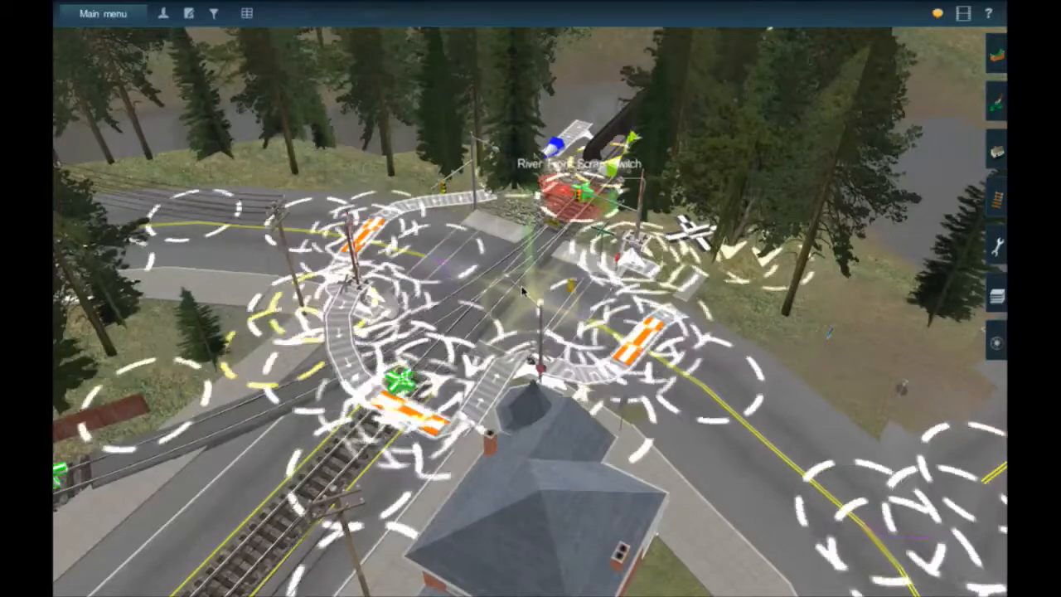
{"action": "scroll", "coordinate": [522, 290], "scroll_direction": "up", "scroll_amount": 6}
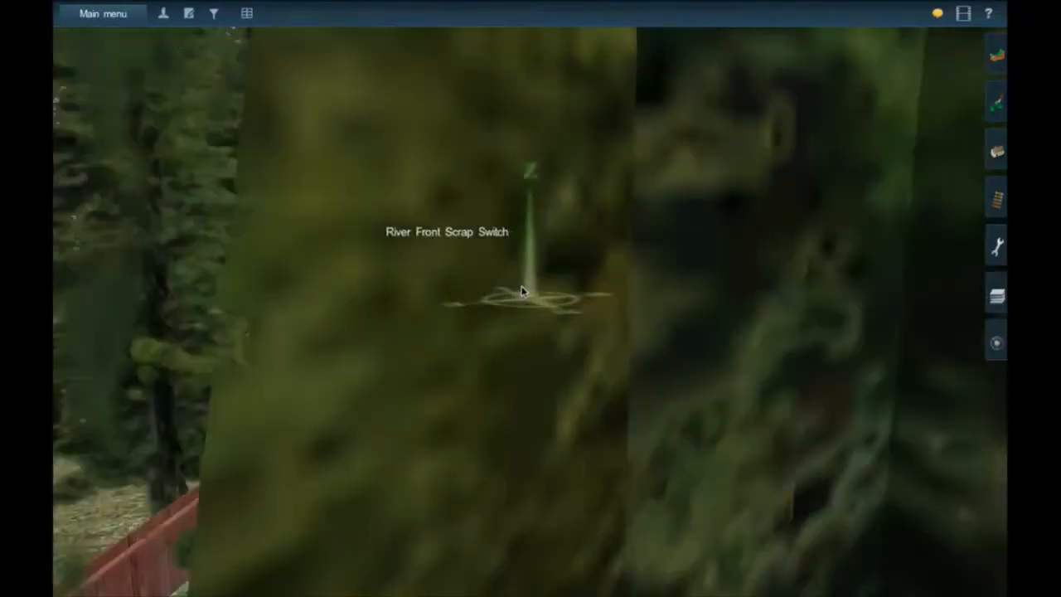
{"action": "scroll", "coordinate": [522, 290], "scroll_direction": "down", "scroll_amount": 8}
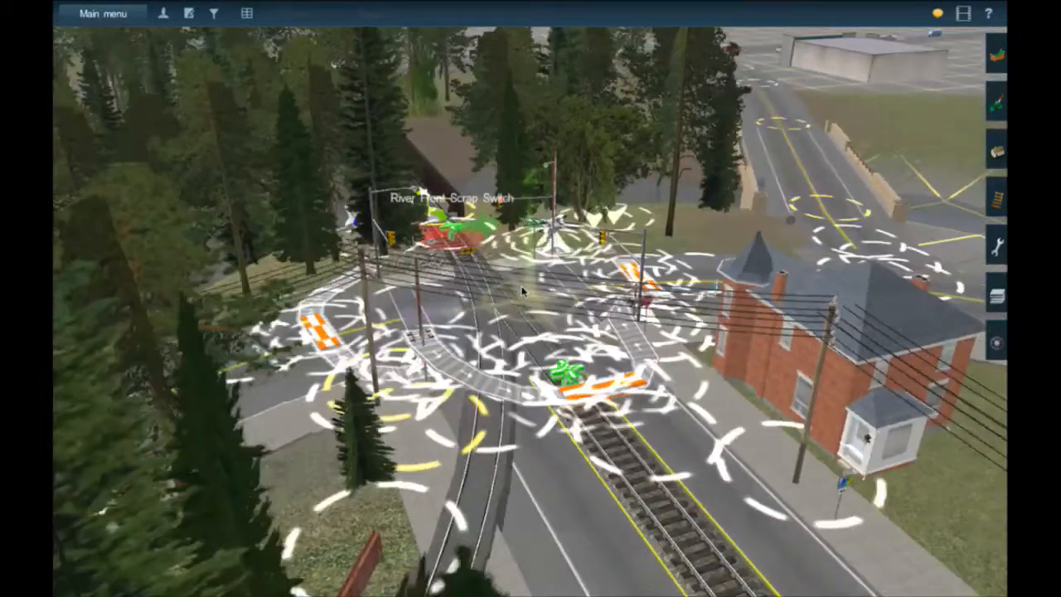
{"action": "key", "text": "Right"}
{"action": "key", "text": "Right"}
{"action": "key", "text": "Right"}
{"action": "scroll", "coordinate": [522, 290], "scroll_direction": "up", "scroll_amount": 5}
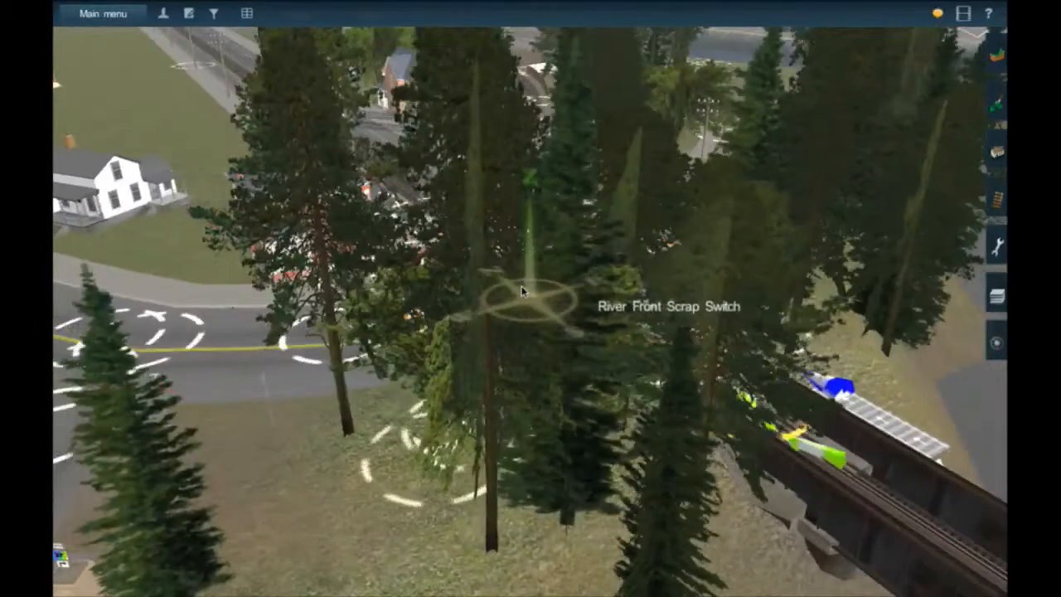
Circle the River Front Scrap Switch intersection and inspect its traffic lights, crossing gates and street signs.
{"action": "key", "text": "Left"}
{"action": "key", "text": "Left"}
{"action": "key", "text": "Left"}
{"action": "key", "text": "Left"}
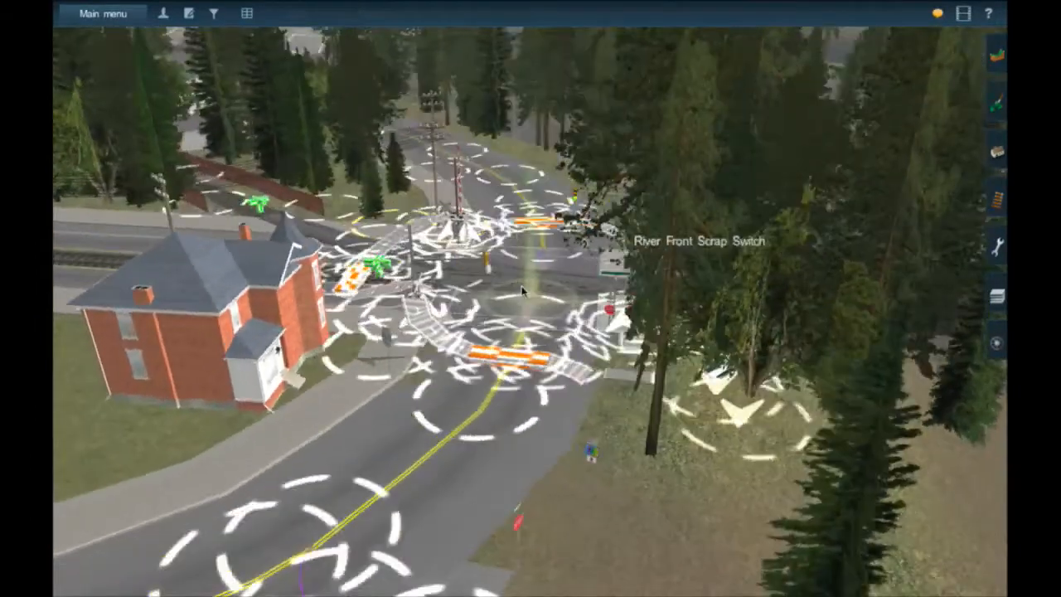
{"action": "key", "text": "Left"}
{"action": "key", "text": "Left"}
{"action": "key", "text": "Left"}
{"action": "key", "text": "Left"}
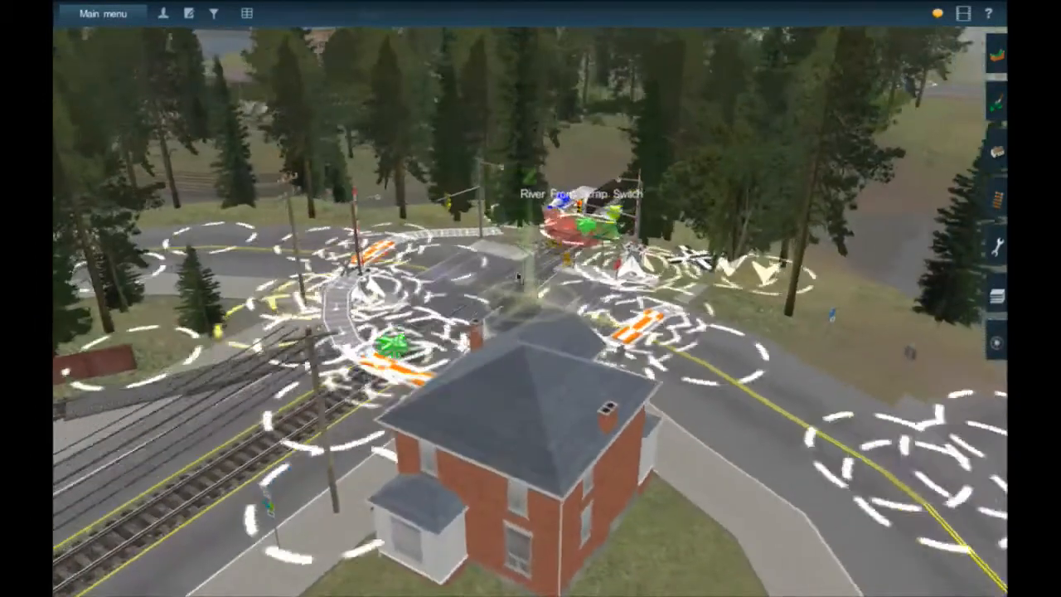
{"action": "key", "text": "Left"}
{"action": "scroll", "coordinate": [591, 259], "scroll_direction": "up", "scroll_amount": 10}
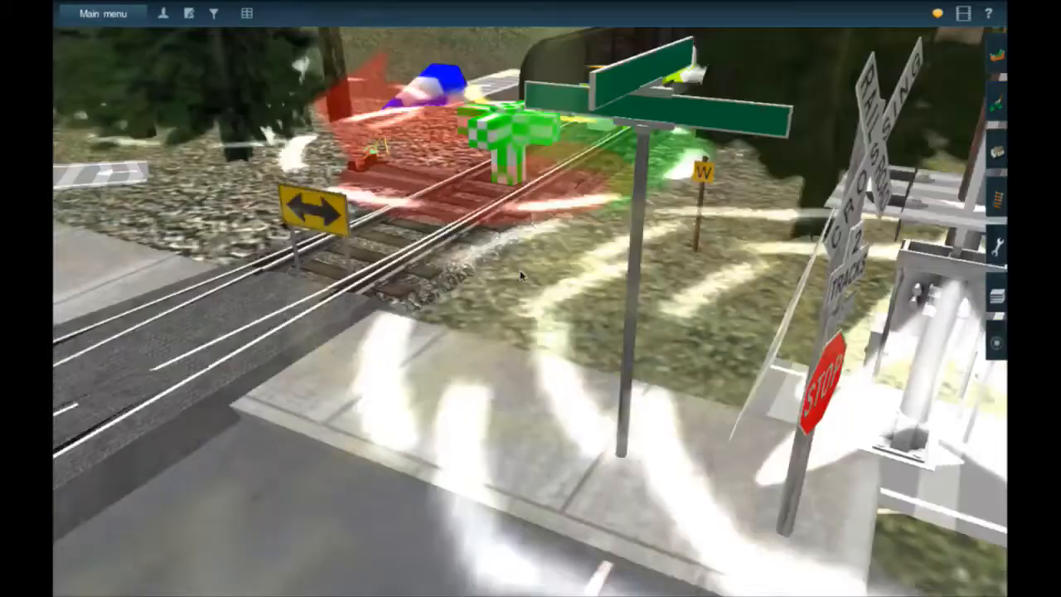
{"action": "scroll", "coordinate": [519, 271], "scroll_direction": "down", "scroll_amount": 10}
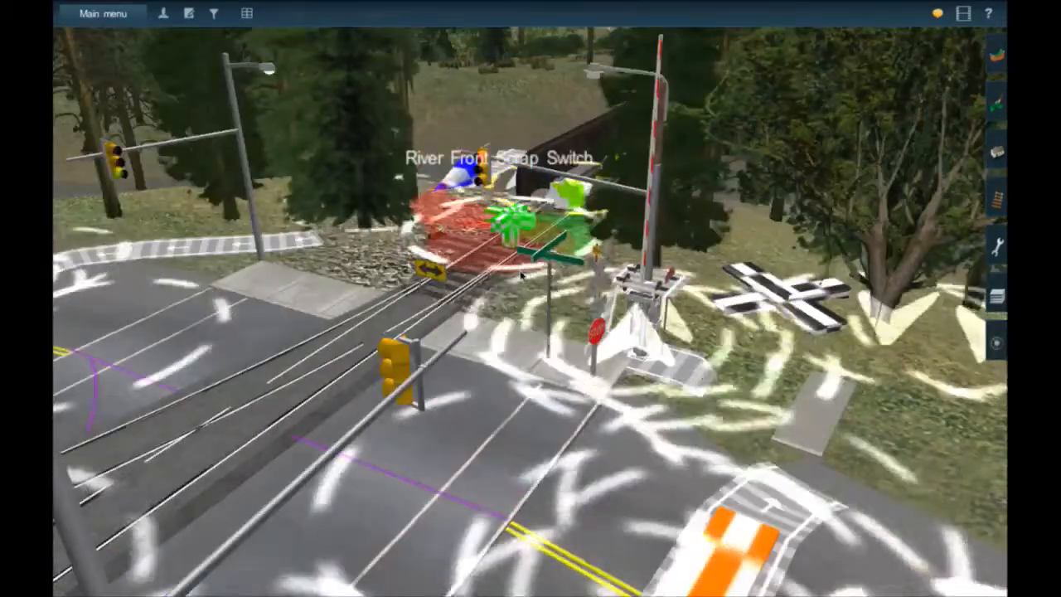
Follow the track over the girder bridge and through the grassy woods up to the next grade crossing.
{"action": "key", "text": "Up"}
{"action": "key", "text": "Up"}
{"action": "key", "text": "Up"}
{"action": "key", "text": "Up"}
{"action": "key", "text": "Up"}
{"action": "key", "text": "Up"}
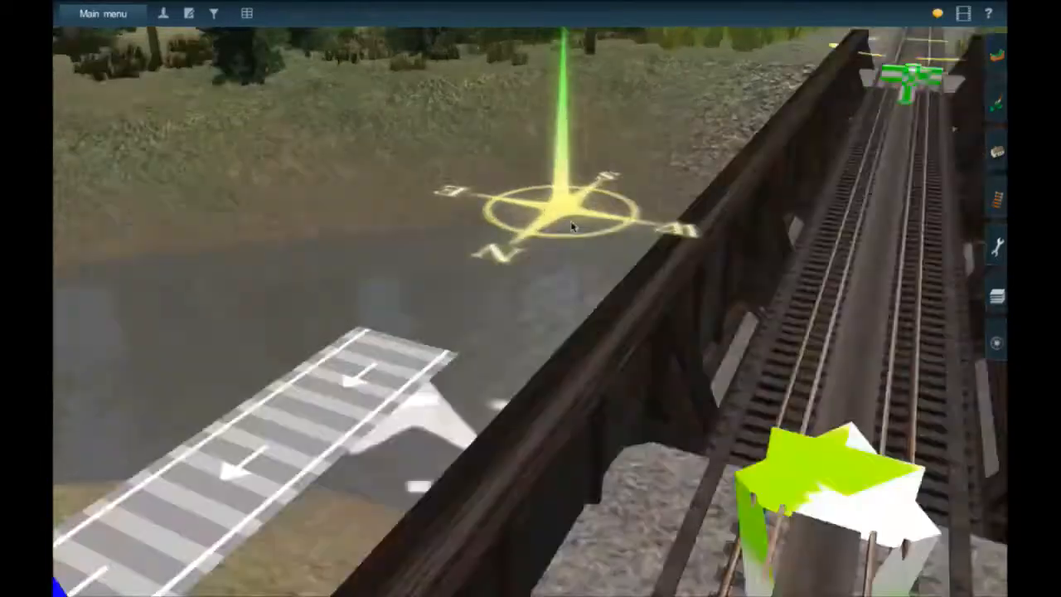
{"action": "key", "text": "Right"}
{"action": "key", "text": "Right"}
{"action": "key", "text": "Up"}
{"action": "key", "text": "Up"}
{"action": "key", "text": "Up"}
{"action": "key", "text": "Up"}
{"action": "key", "text": "Up"}
{"action": "key", "text": "Up"}
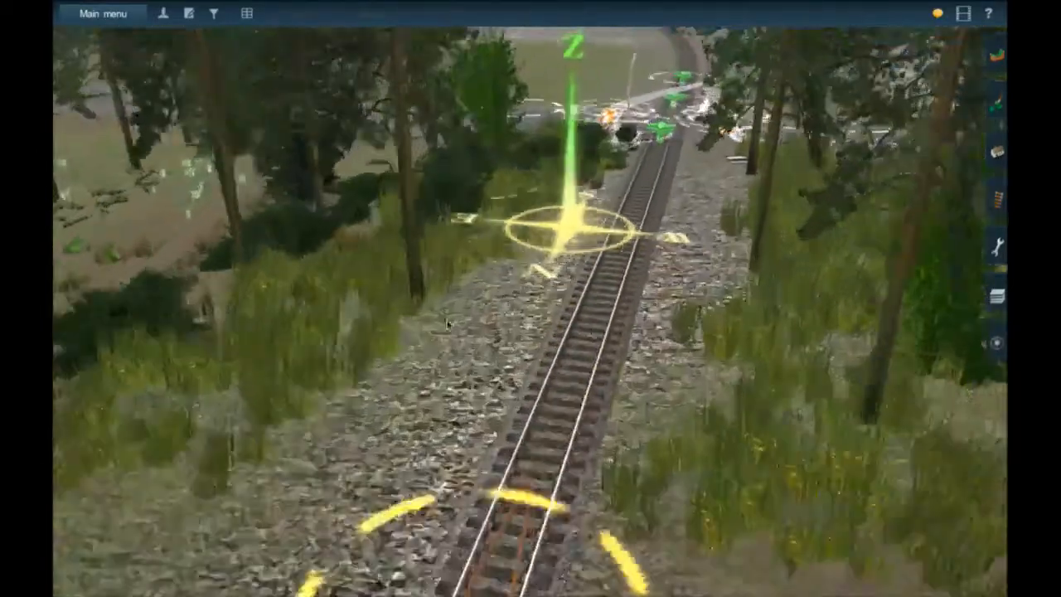
{"action": "key", "text": "Up"}
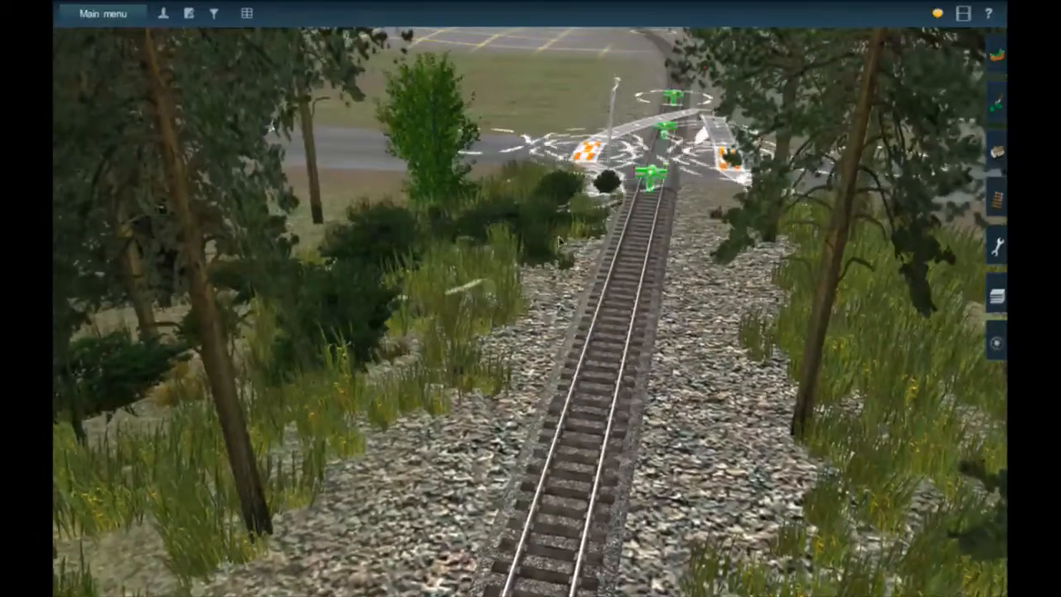
{"action": "key", "text": "Up"}
{"action": "key", "text": "Up"}
{"action": "key", "text": "Up"}
{"action": "key", "text": "Up"}
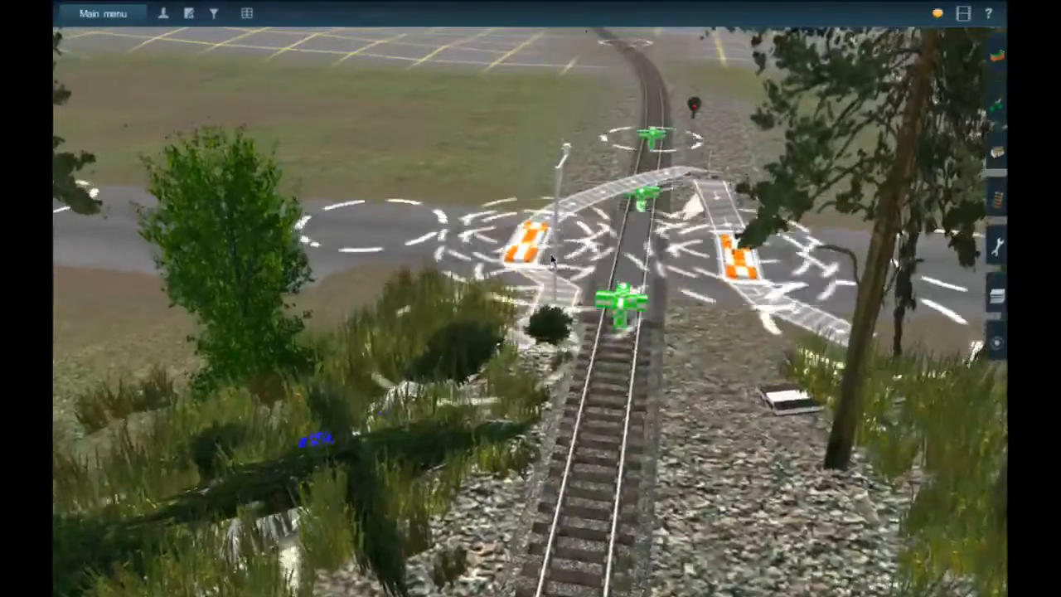
Inspect the rural grade crossing from the roadside, including its crossing signals, trackside signal and surrounding vegetation.
{"action": "key", "text": "Left"}
{"action": "key", "text": "Left"}
{"action": "key", "text": "Left"}
{"action": "key", "text": "Left"}
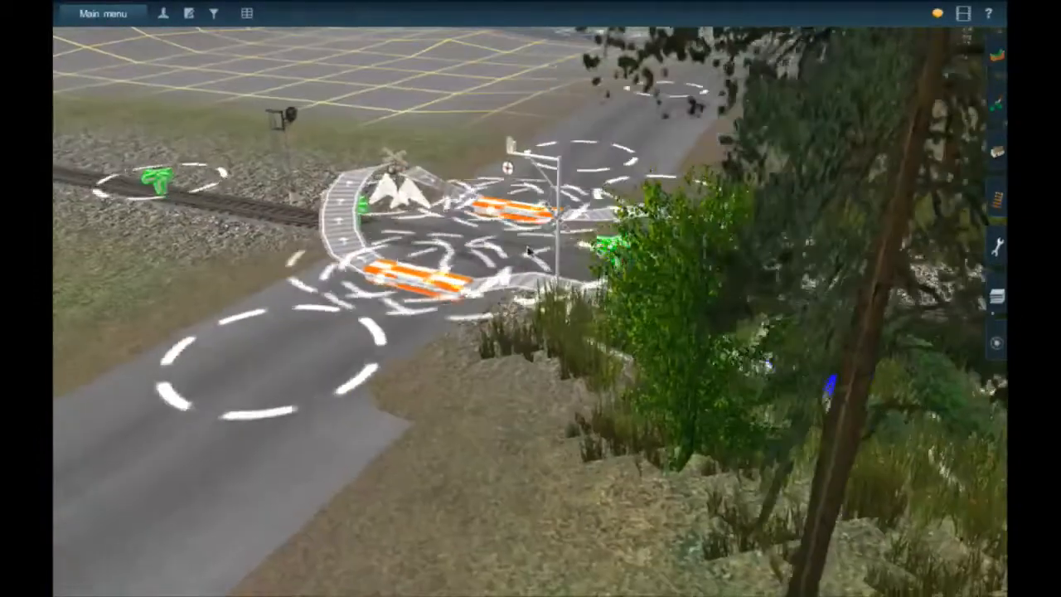
{"action": "left_click", "coordinate": [545, 275]}
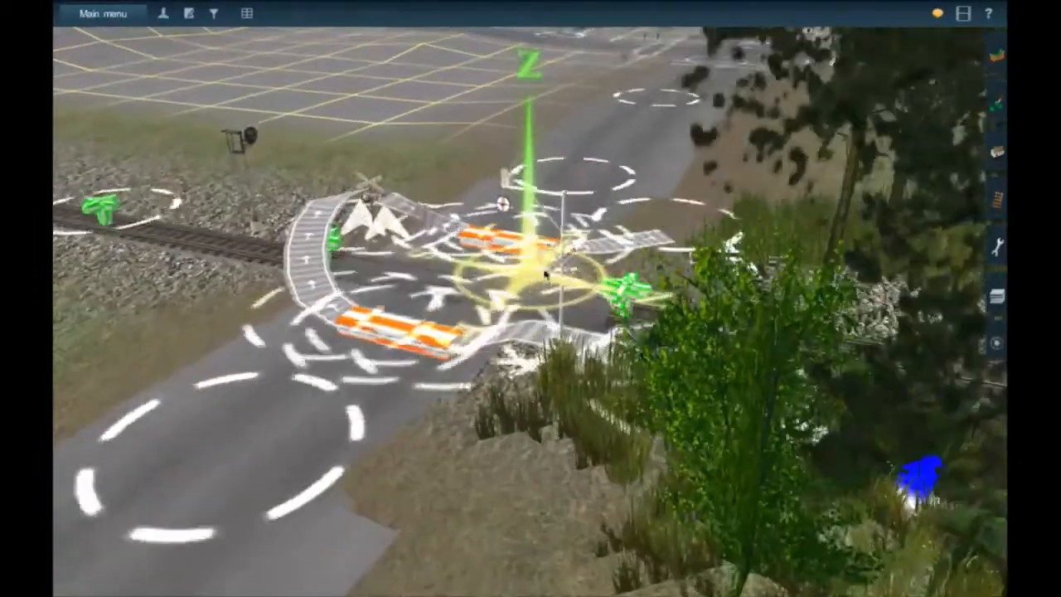
{"action": "scroll", "coordinate": [545, 275], "scroll_direction": "down", "scroll_amount": 3}
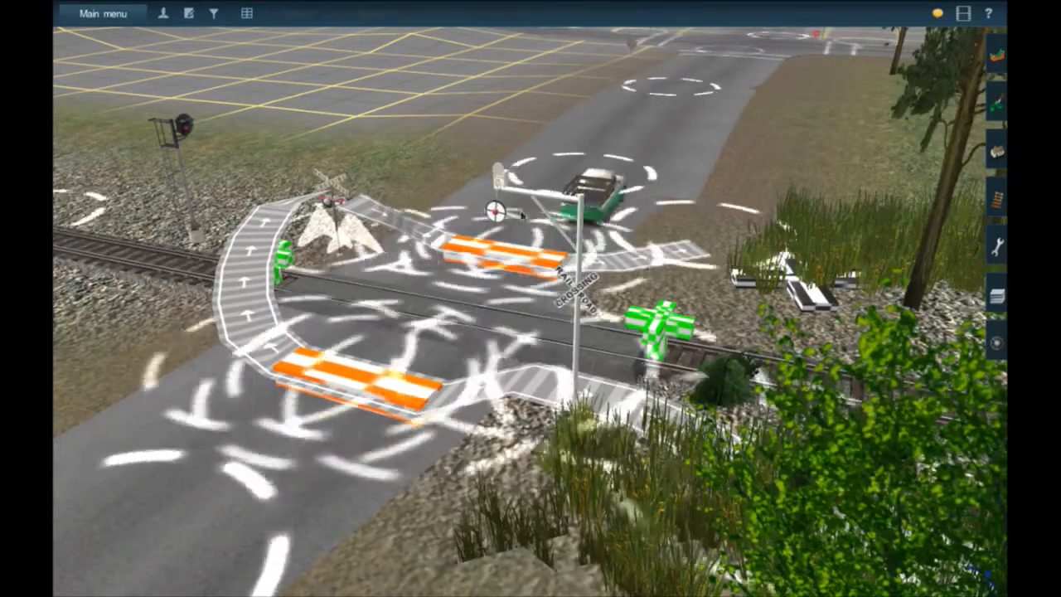
Examine the road intersection with the BP gas station and teal-roofed store from several angles, including ground level.
{"action": "key", "text": "Up"}
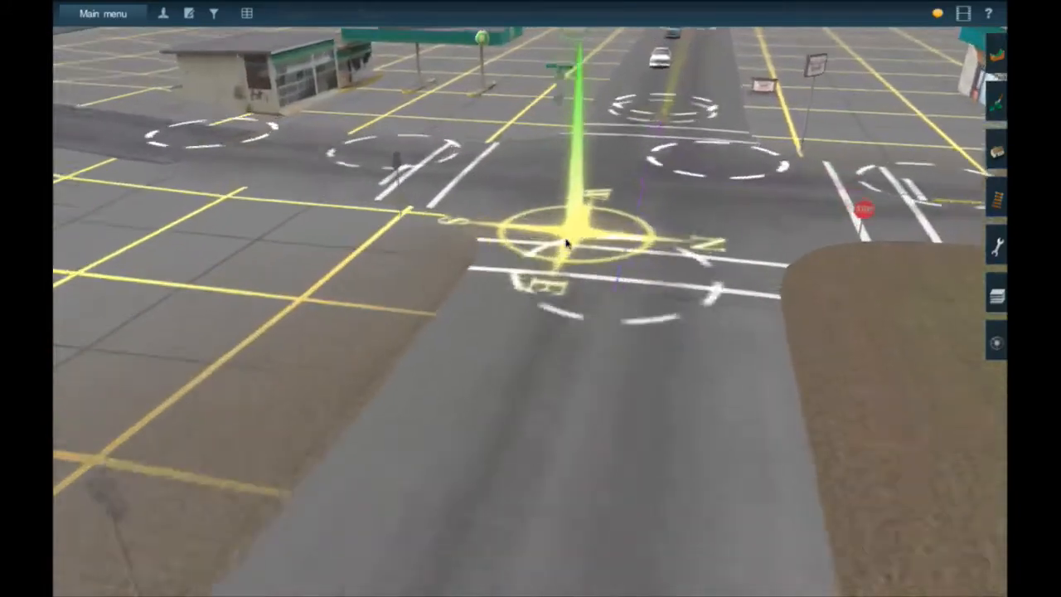
{"action": "scroll", "coordinate": [544, 286], "scroll_direction": "down", "scroll_amount": 3}
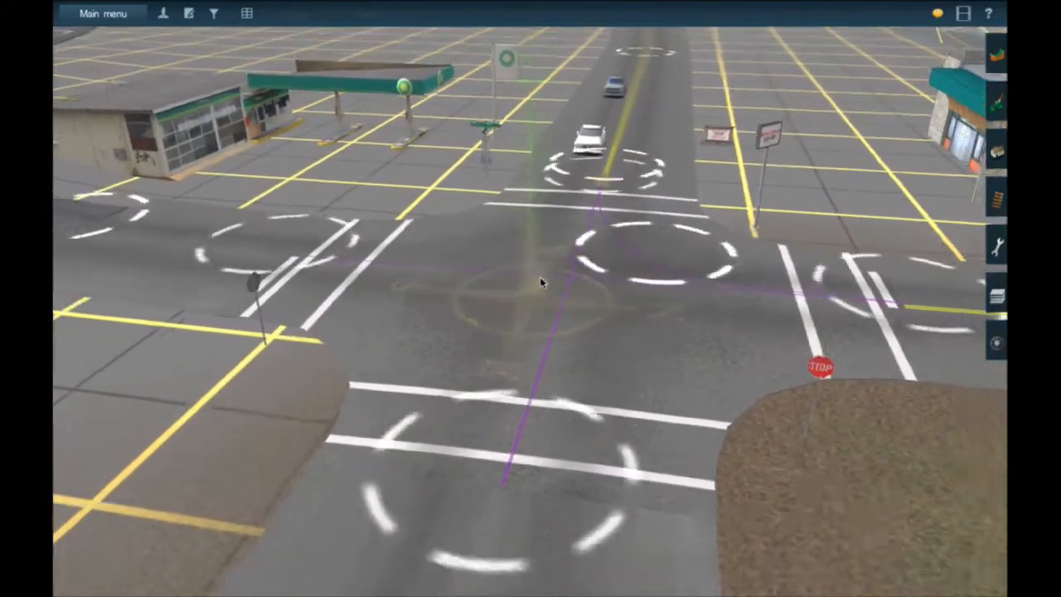
{"action": "scroll", "coordinate": [541, 260], "scroll_direction": "down", "scroll_amount": 3}
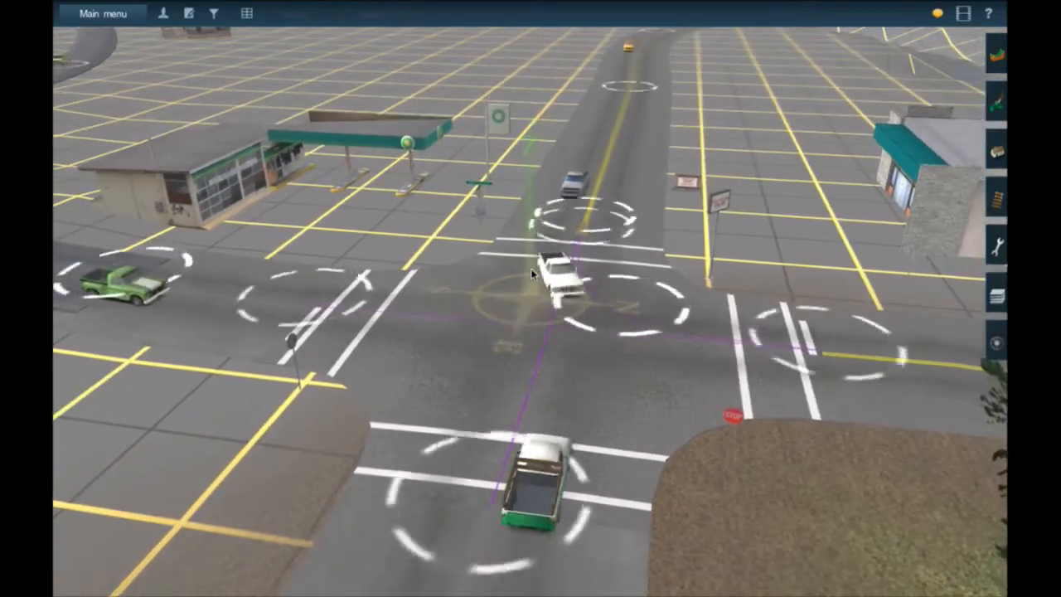
{"action": "key", "text": "Right"}
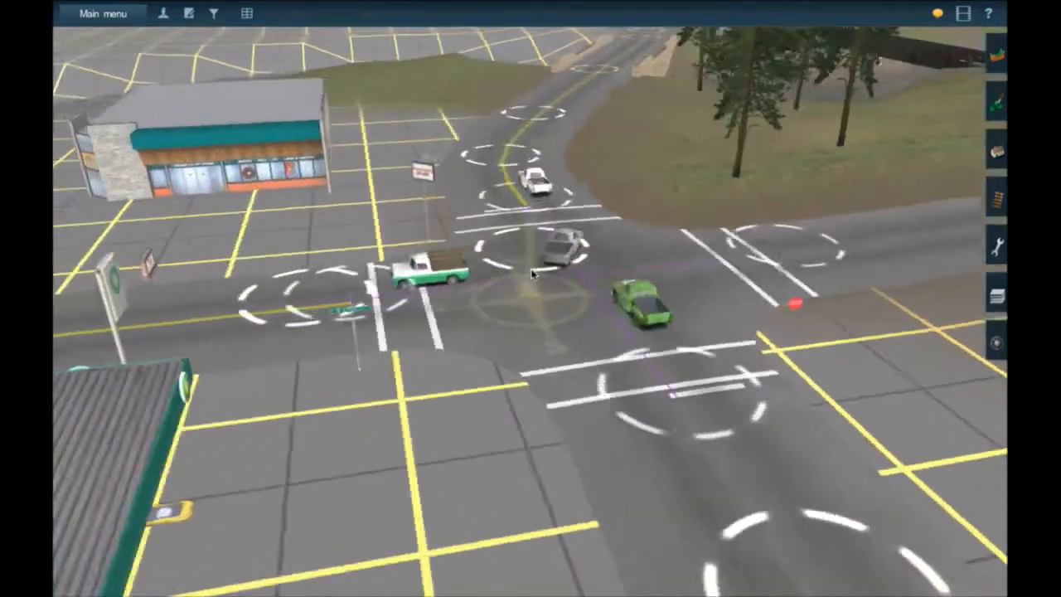
{"action": "right_click_drag", "start_coordinate": [531, 274], "coordinate": [304, 141]}
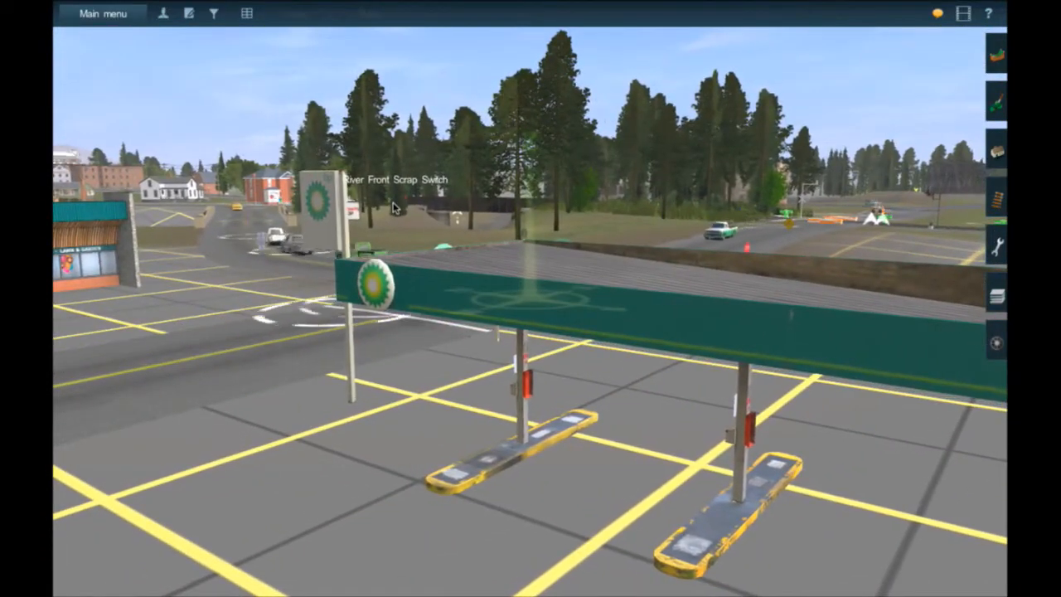
{"action": "key", "text": "Down"}
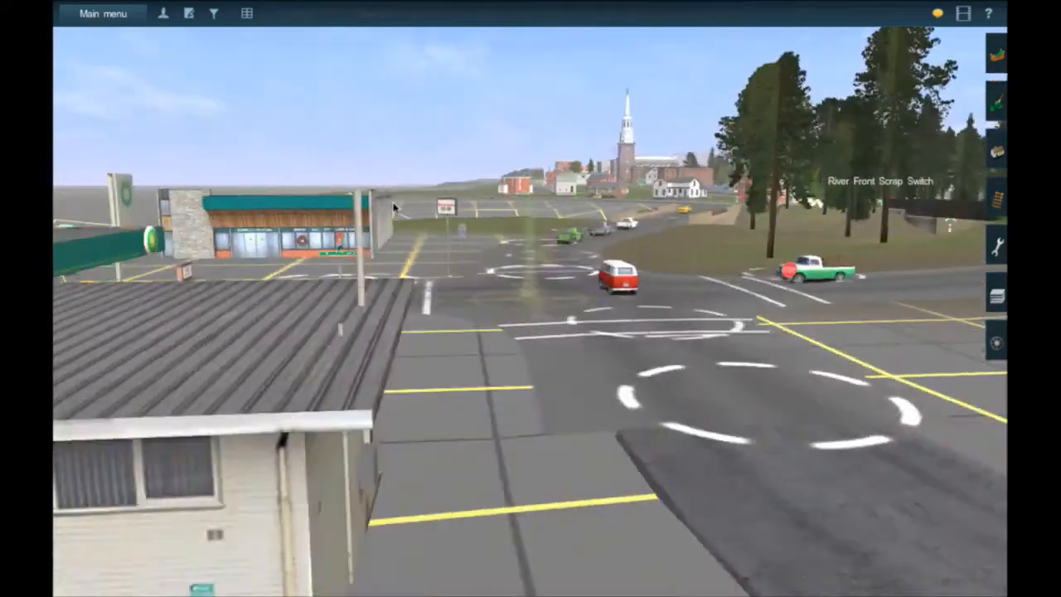
{"action": "key", "text": "Down"}
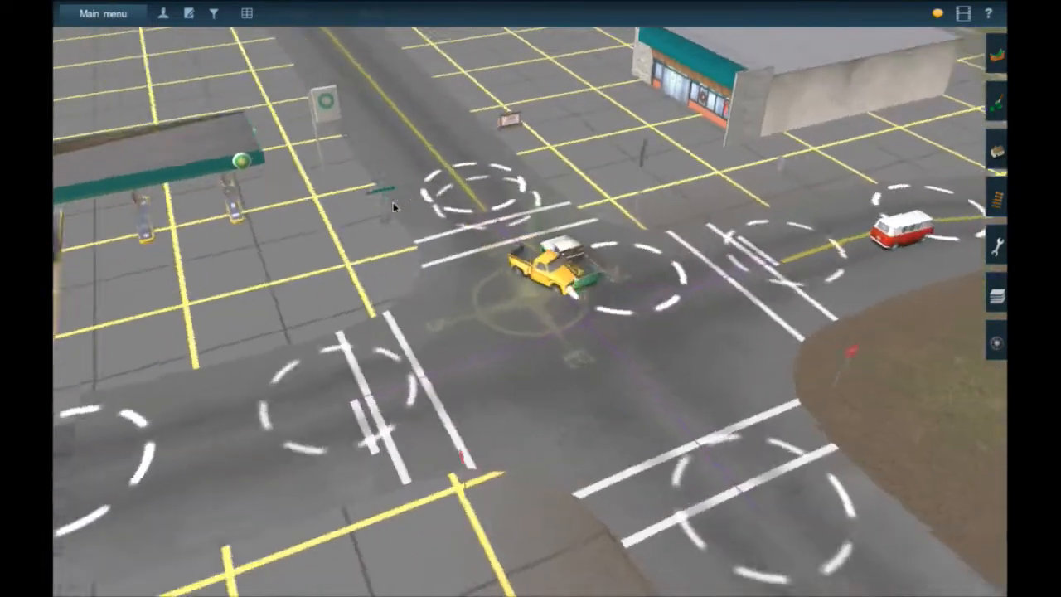
{"action": "key", "text": "Up"}
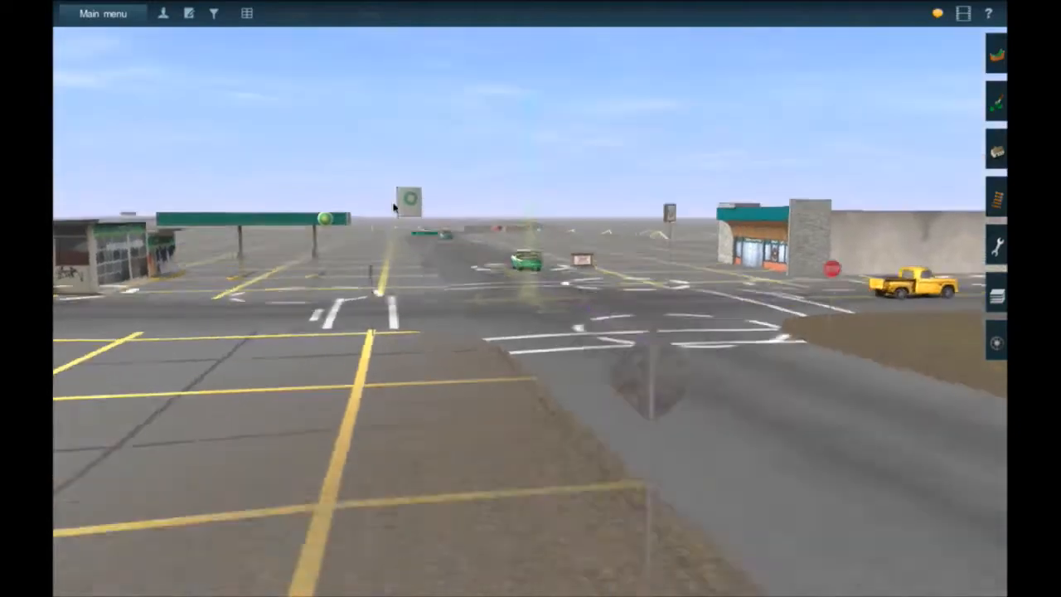
{"action": "key", "text": "Down"}
Follow the road from the gas station intersection out to the divided highway and along it to the railroad crossing.
{"action": "key", "text": "Up"}
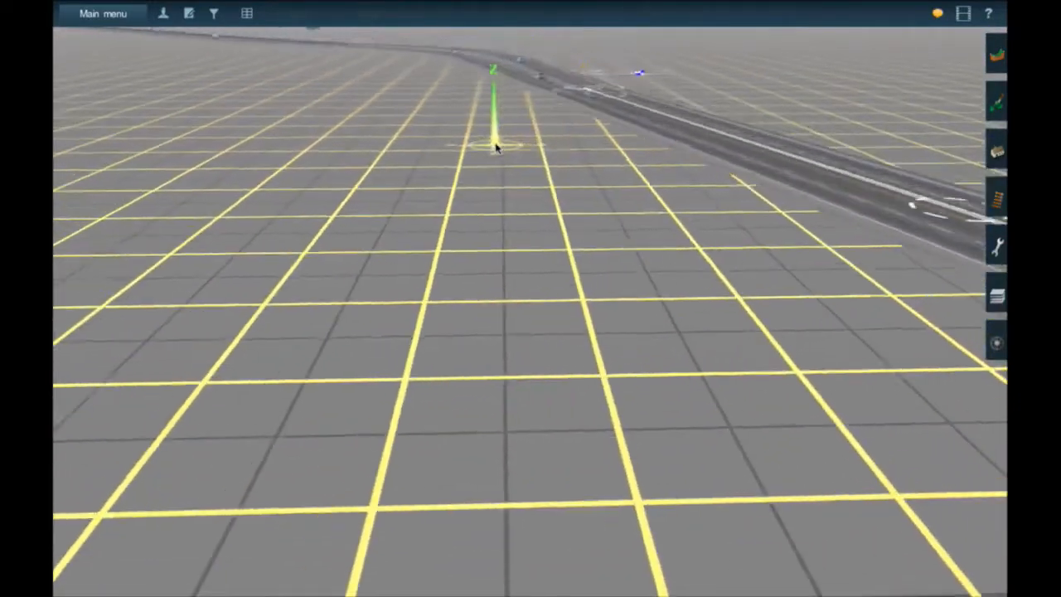
{"action": "key", "text": "e"}
{"action": "key", "text": "q"}
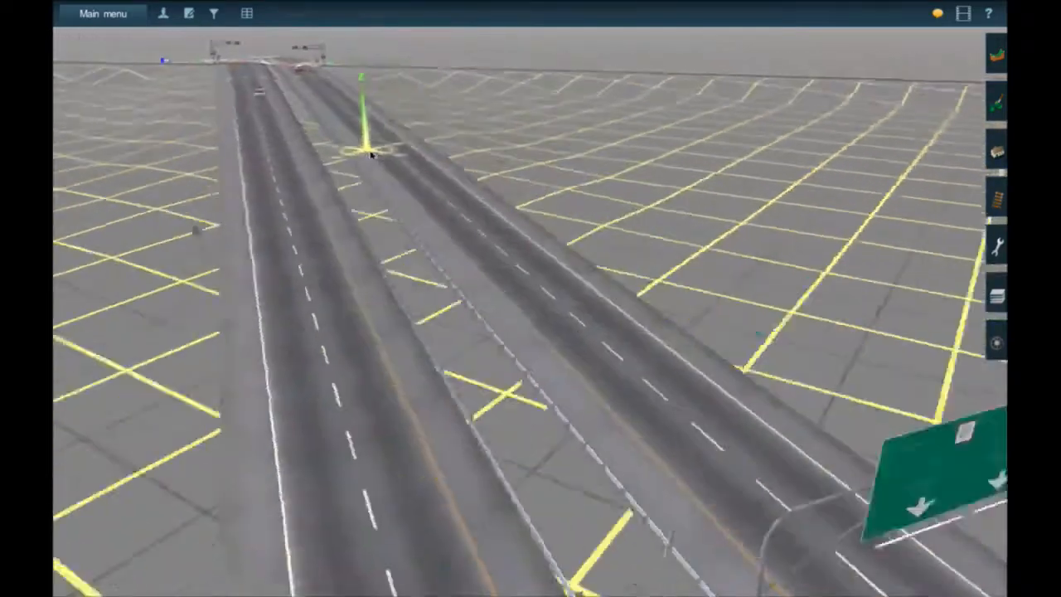
{"action": "key", "text": "q"}
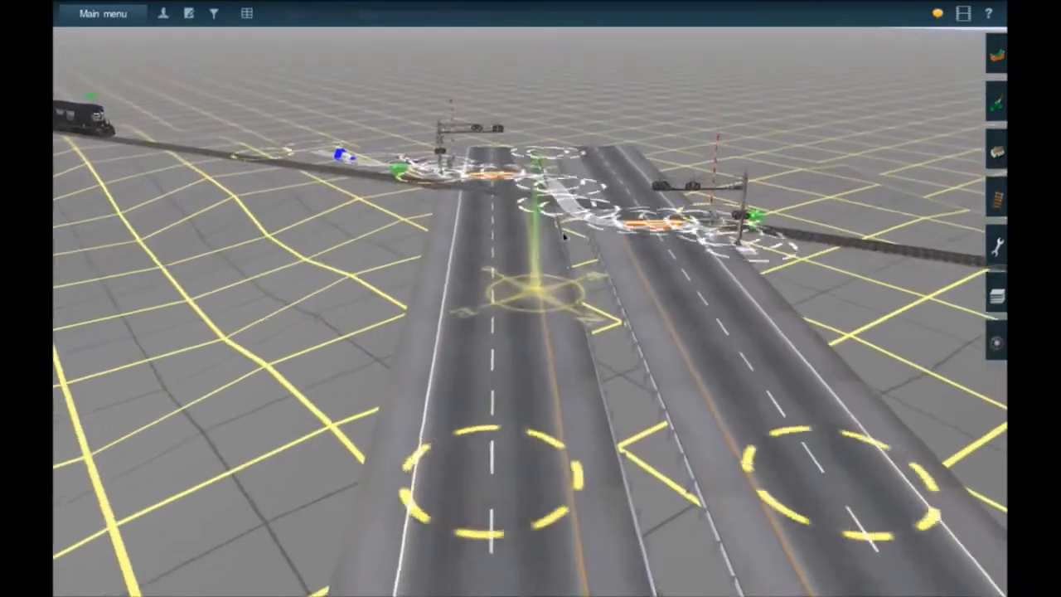
Circle the divided highway's grade crossing and inspect its cantilever signals, gates and track from several angles.
{"action": "key", "text": "q"}
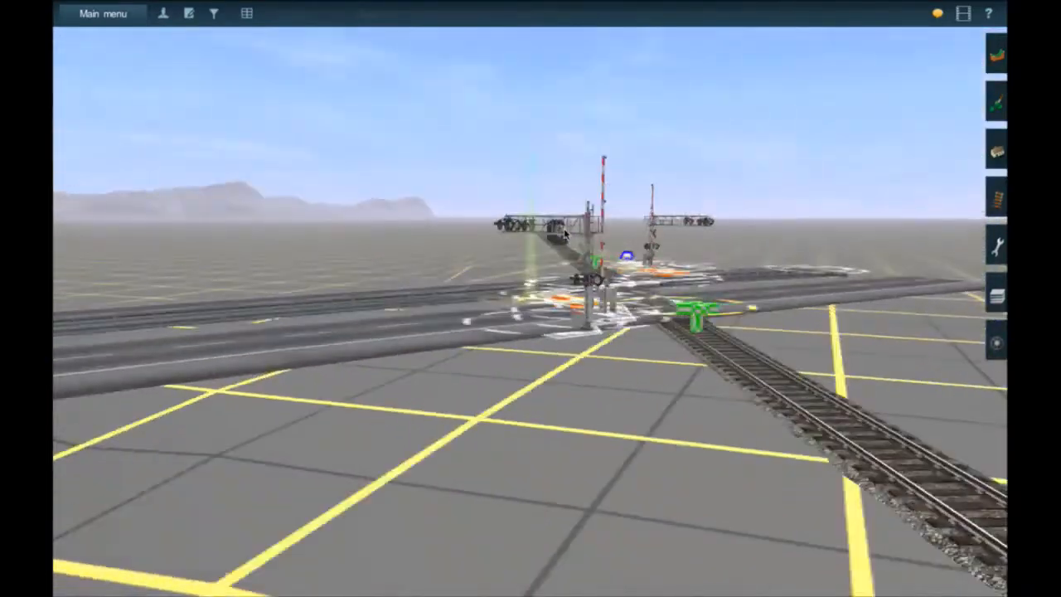
{"action": "key", "text": "q"}
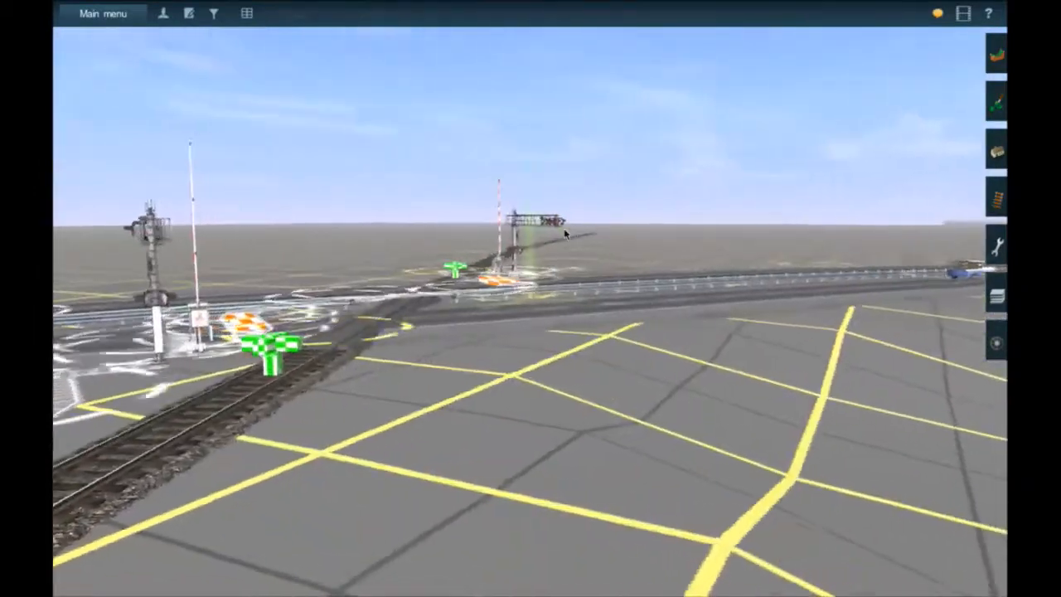
{"action": "key", "text": "q"}
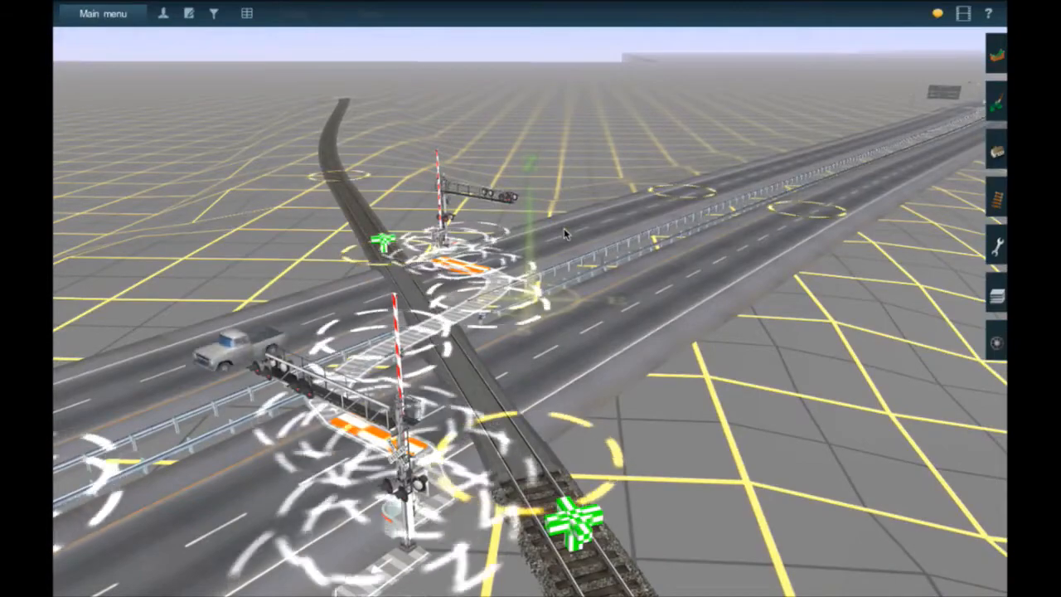
{"action": "key", "text": "q"}
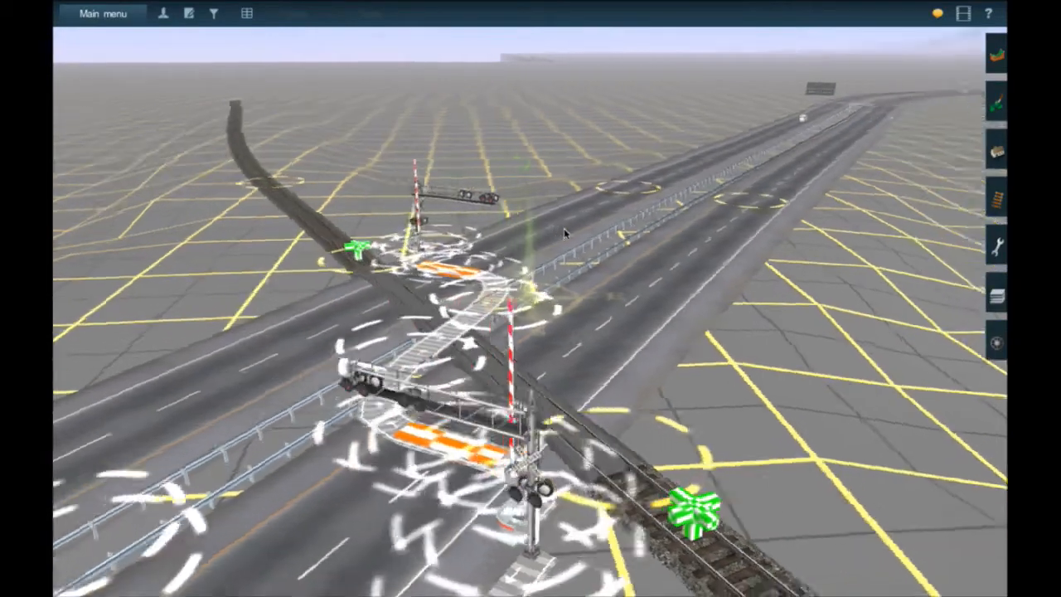
{"action": "key", "text": "q"}
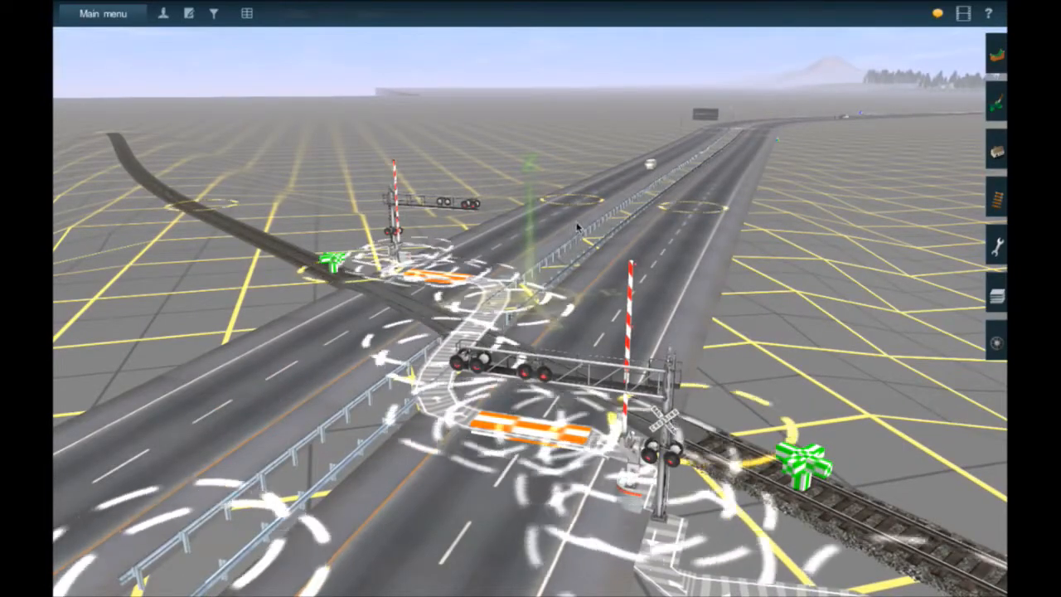
Follow the divided highway back to the two-lane road and across the bridge toward the teal-roofed store.
{"action": "key", "text": "Up"}
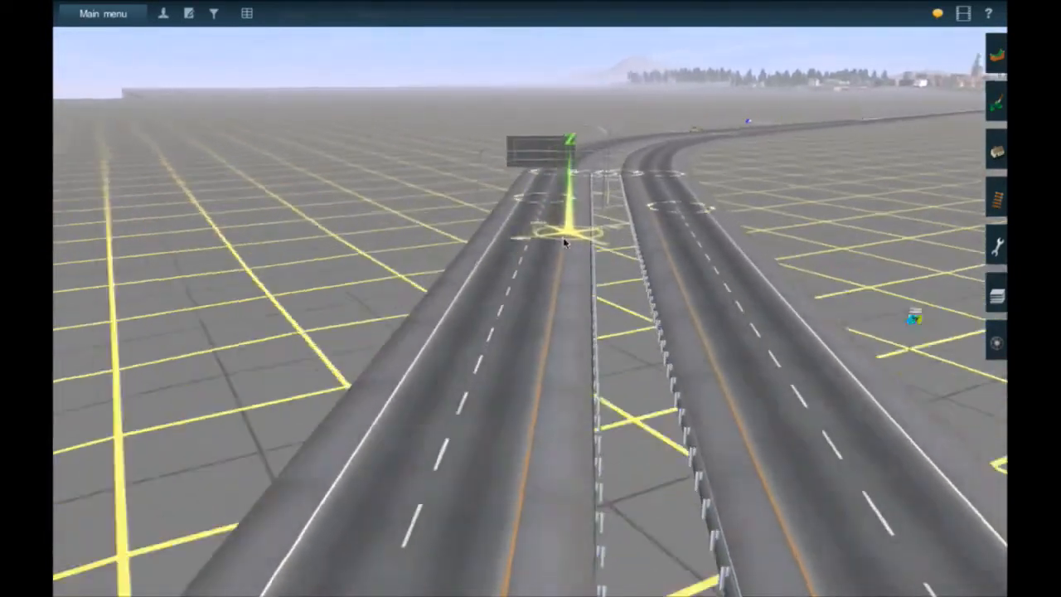
{"action": "key", "text": "Right"}
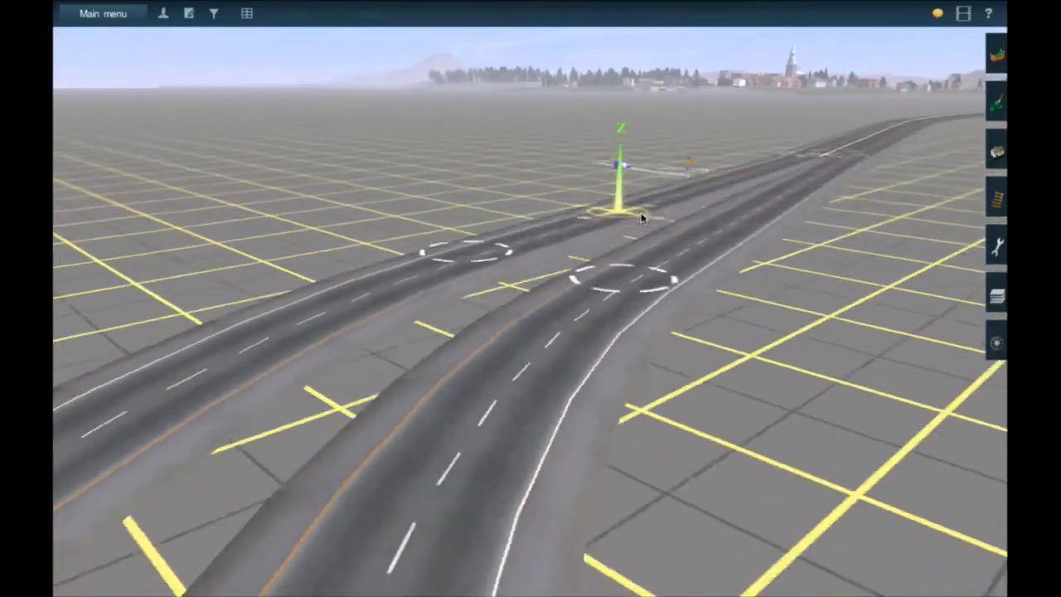
{"action": "key", "text": "Right"}
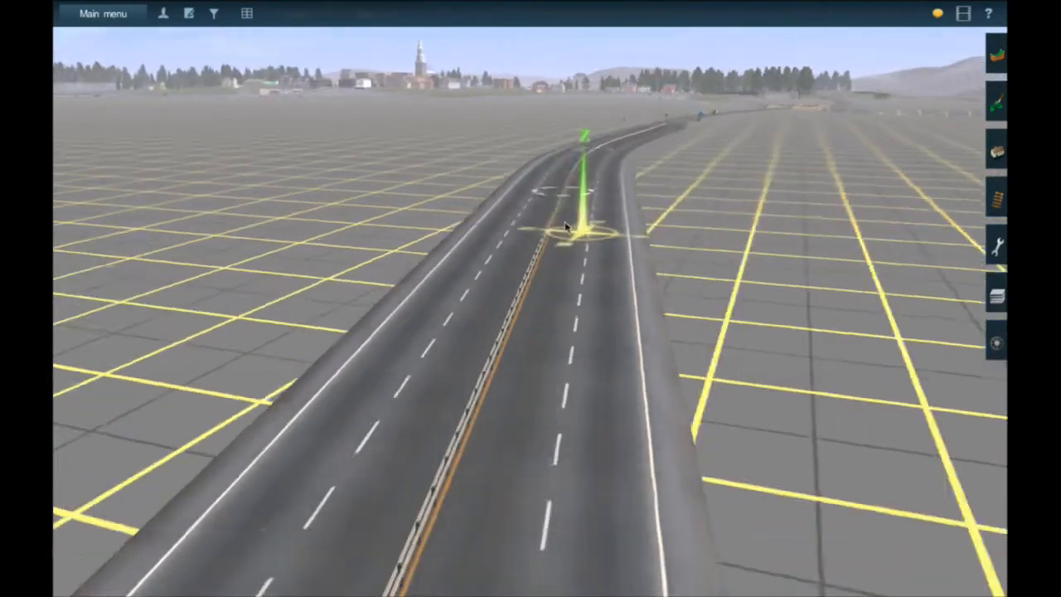
{"action": "key", "text": "Right"}
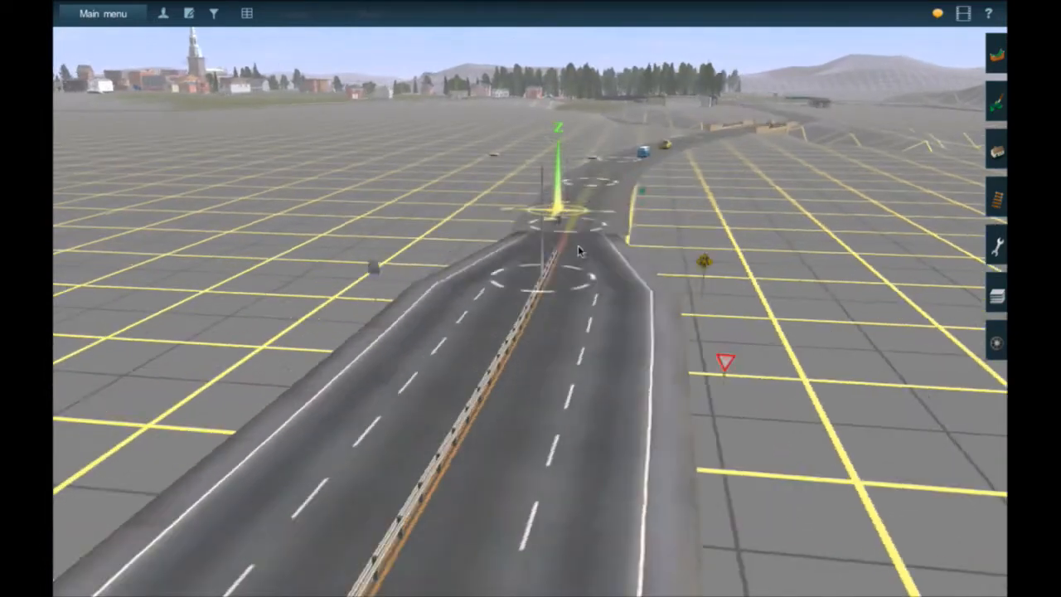
{"action": "key", "text": "Right"}
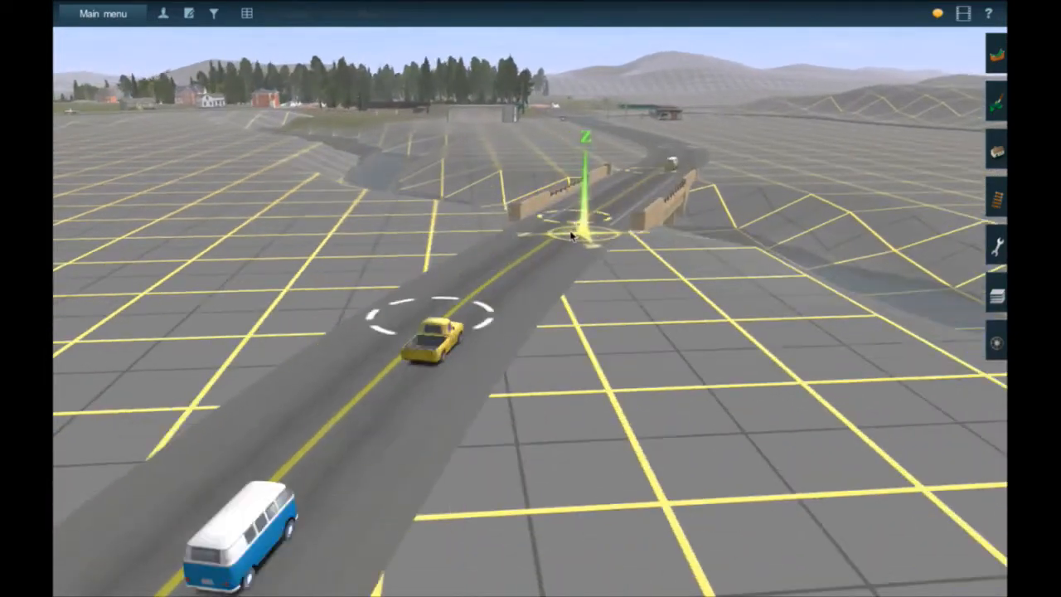
{"action": "key", "text": "Right"}
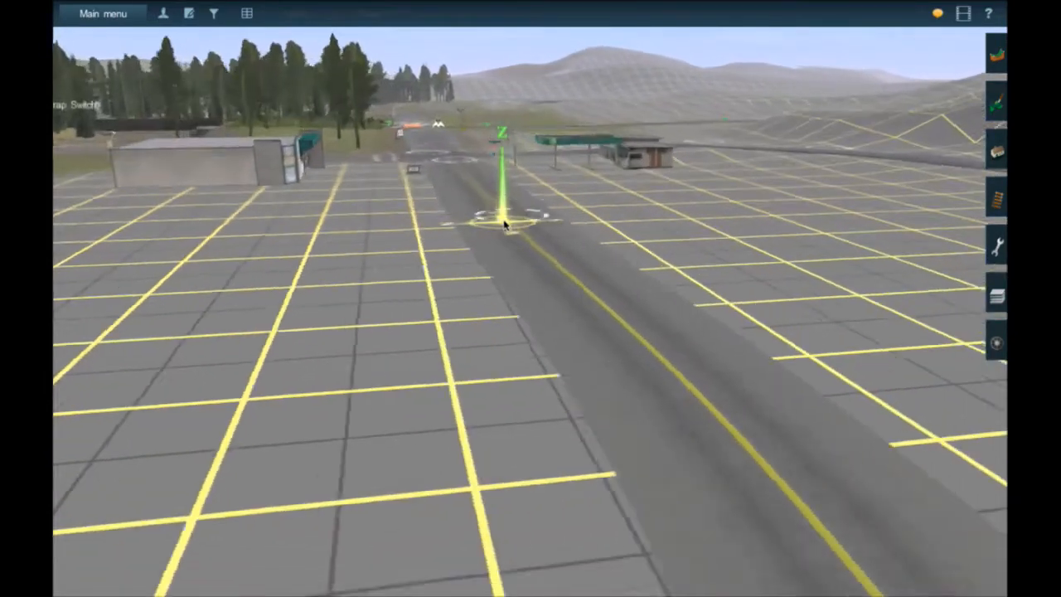
Inspect the rural grade crossing approach and the store intersection from above, including the road toward River Front Scrap Switch.
{"action": "key", "text": "Up"}
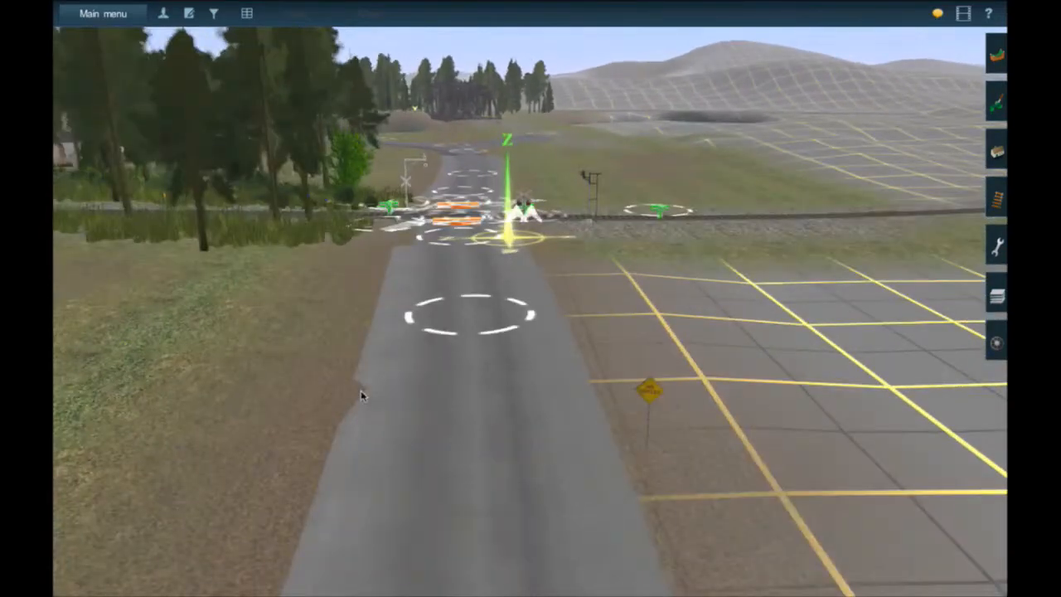
{"action": "middle_click", "coordinate": [360, 396]}
{"action": "scroll", "coordinate": [415, 374], "scroll_direction": "down", "scroll_amount": 3}
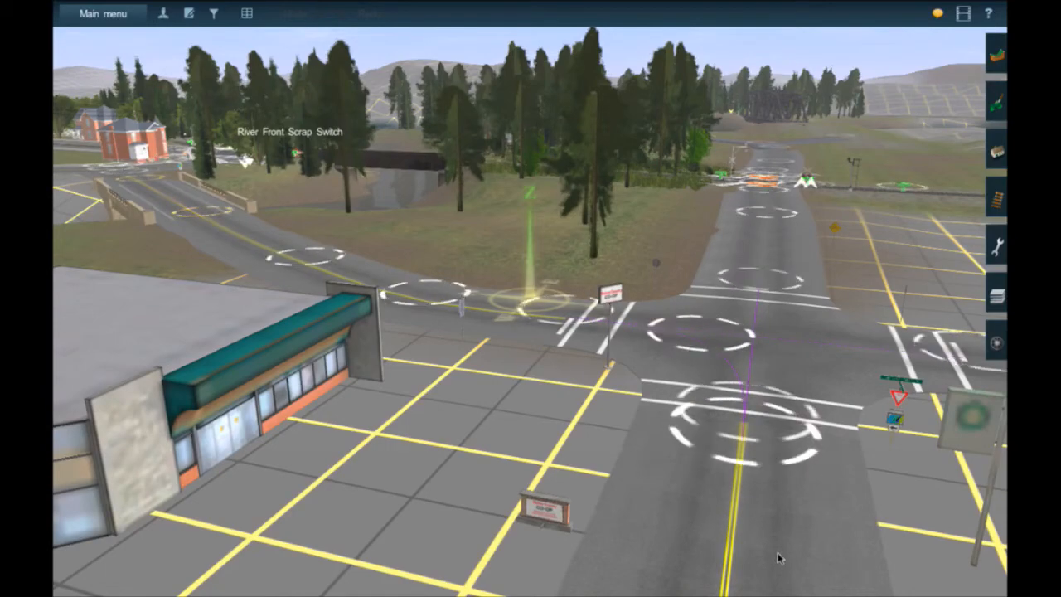
{"action": "mouse_move", "coordinate": [845, 402]}
{"action": "right_mouse_down"}
{"action": "mouse_move", "coordinate": [875, 414]}
{"action": "mouse_move", "coordinate": [739, 237]}
{"action": "mouse_move", "coordinate": [599, 243]}
{"action": "mouse_move", "coordinate": [502, 171]}
{"action": "mouse_move", "coordinate": [597, 180]}
{"action": "mouse_move", "coordinate": [927, 326]}
{"action": "mouse_move", "coordinate": [760, 296]}
{"action": "mouse_move", "coordinate": [426, 202]}
{"action": "mouse_move", "coordinate": [407, 208]}
{"action": "mouse_move", "coordinate": [488, 221]}
{"action": "mouse_move", "coordinate": [504, 237]}
{"action": "mouse_move", "coordinate": [493, 247]}
{"action": "mouse_move", "coordinate": [566, 334]}
{"action": "mouse_move", "coordinate": [558, 338]}
{"action": "right_mouse_up"}
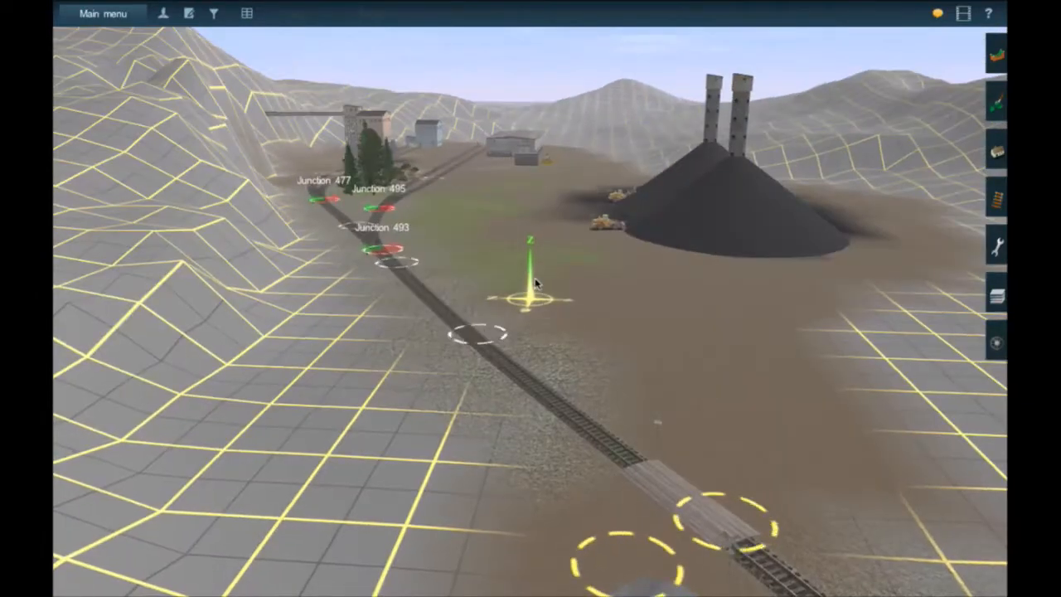
View the coal mine area from its entrance track and approach the loading buildings past Junctions 493, 495 and 477.
{"action": "right_click_drag", "start_coordinate": [534, 283], "coordinate": [531, 280]}
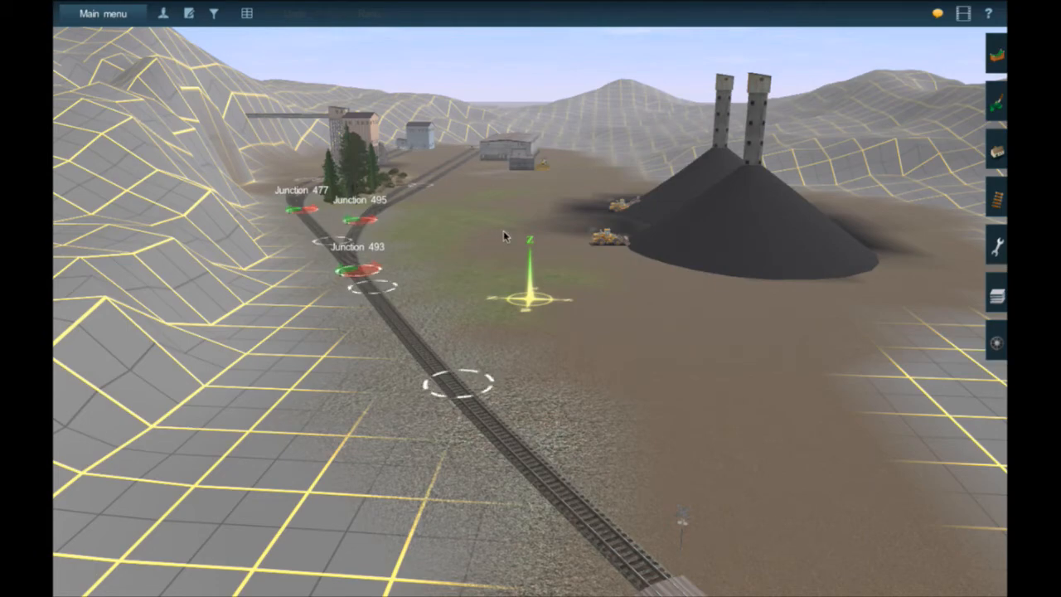
{"action": "key", "text": "Up"}
{"action": "key", "text": "Left"}
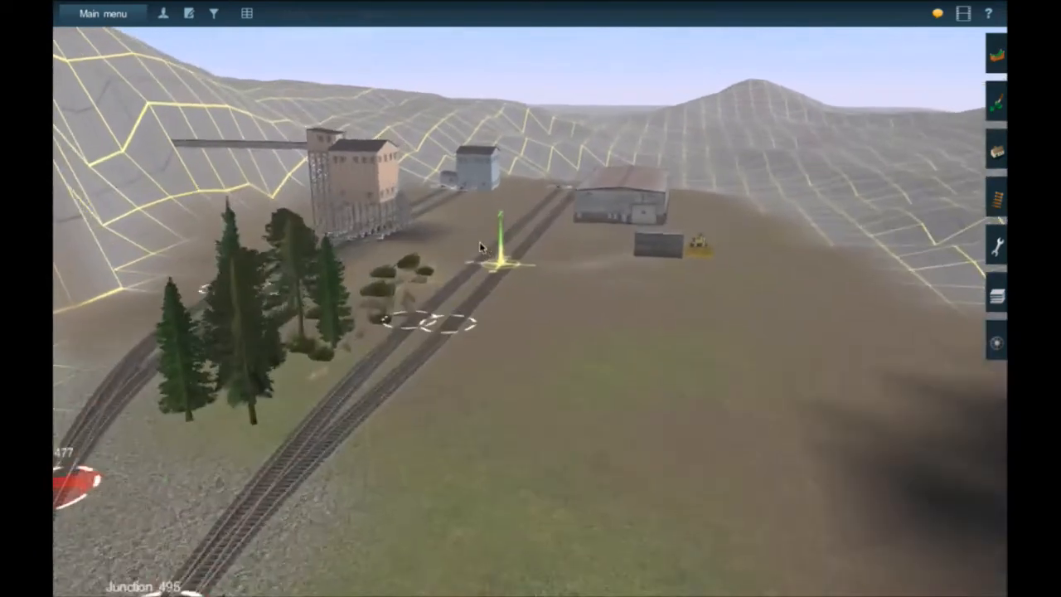
{"action": "key", "text": "Up"}
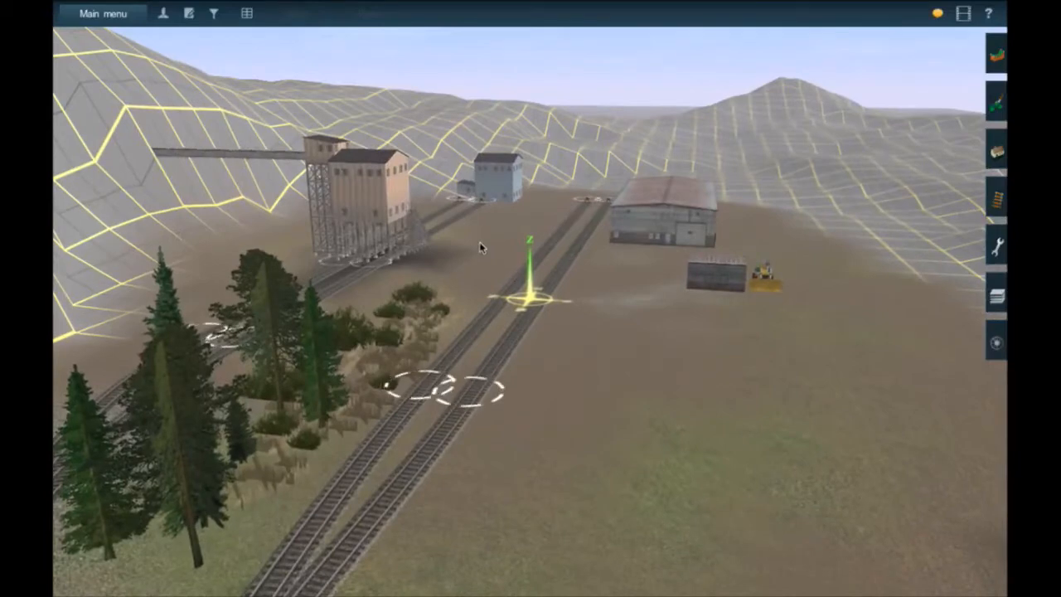
Circle the mine's loading tower, sidings, metal-roofed warehouse and small shed, then examine them close up.
{"action": "key", "text": "Up"}
{"action": "key", "text": "Left"}
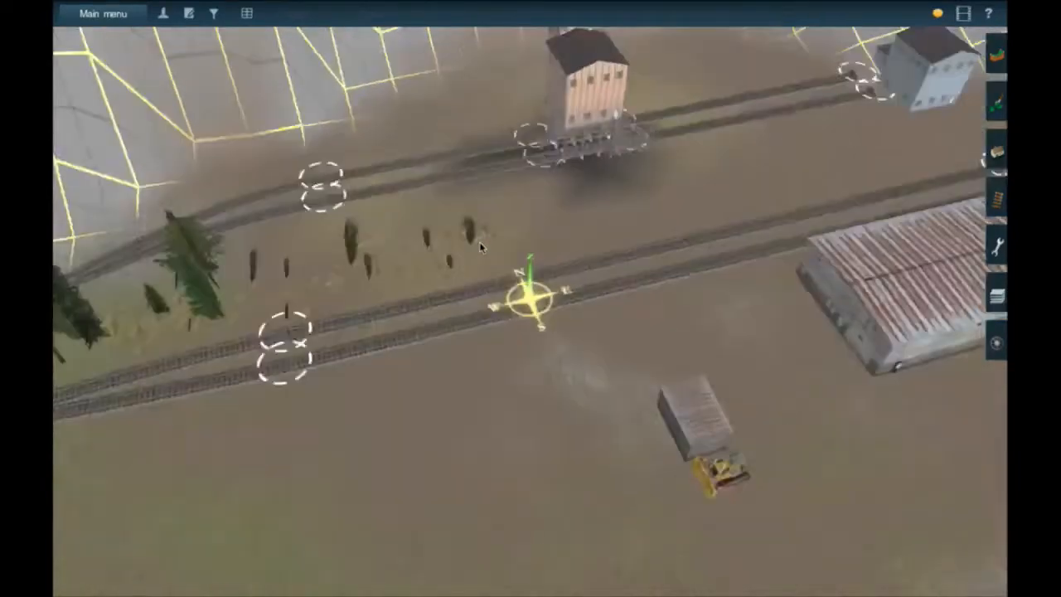
{"action": "key", "text": "Left"}
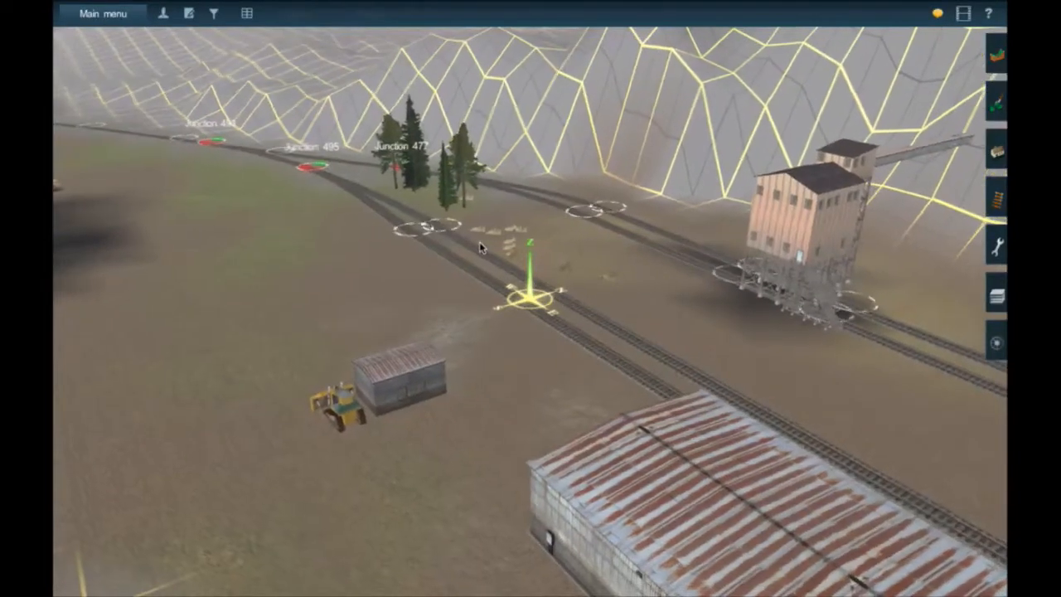
{"action": "key", "text": "Left"}
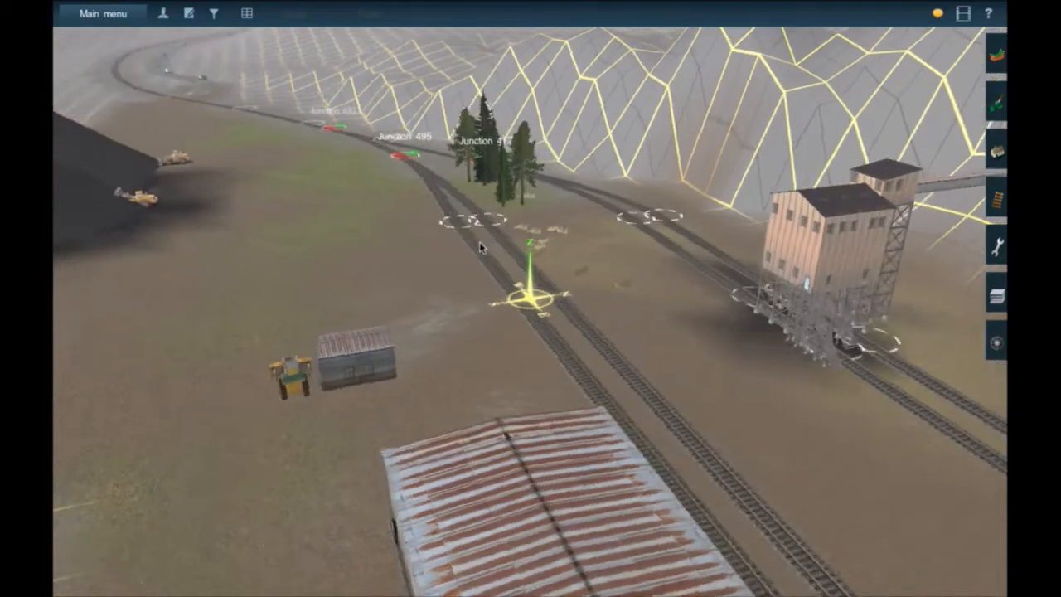
{"action": "key", "text": "Left"}
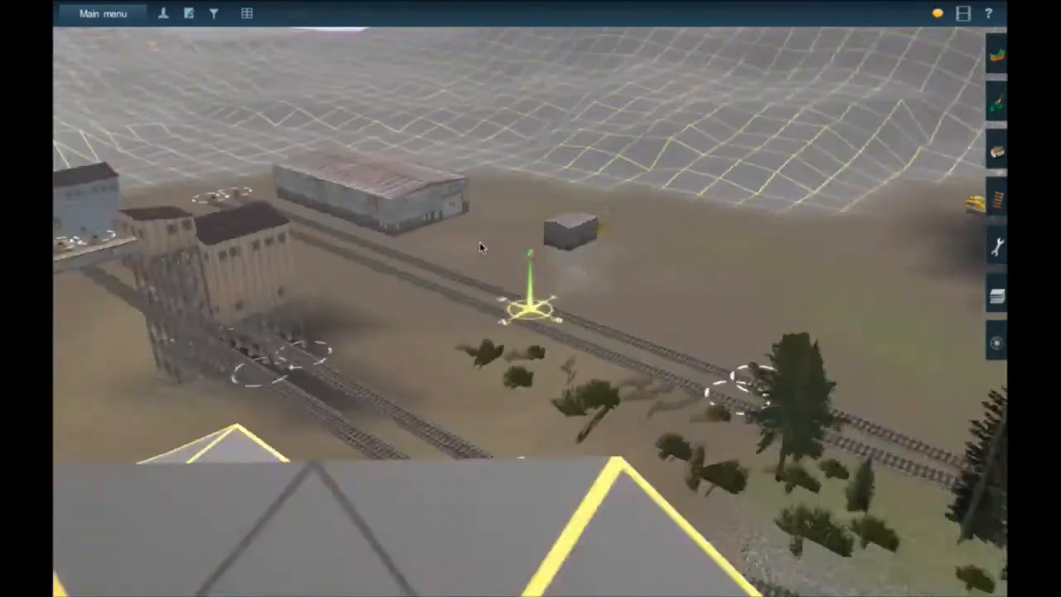
{"action": "key", "text": "Left"}
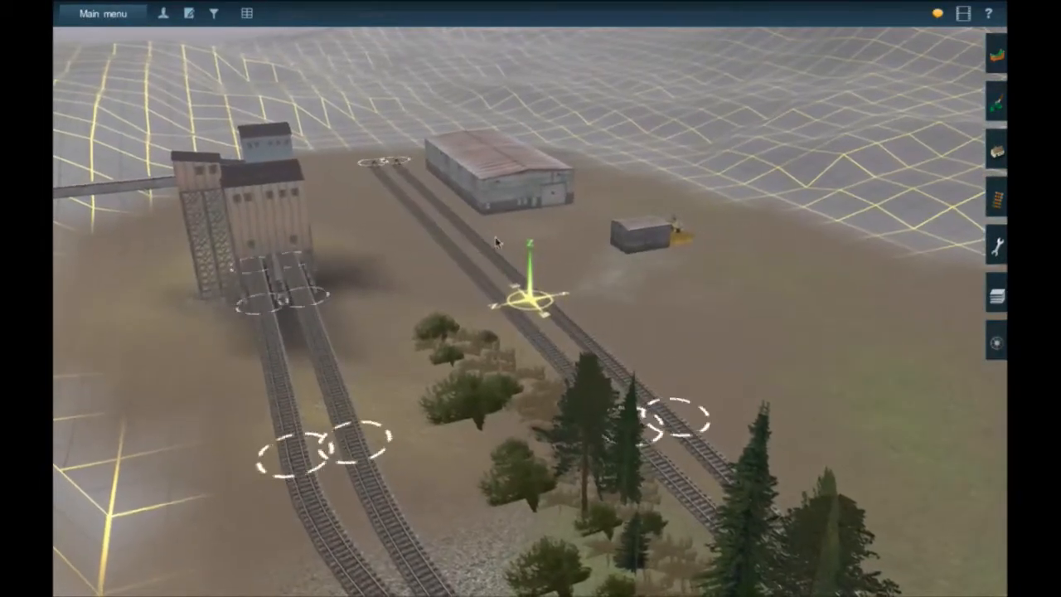
{"action": "scroll", "coordinate": [540, 229], "scroll_direction": "up", "scroll_amount": 3}
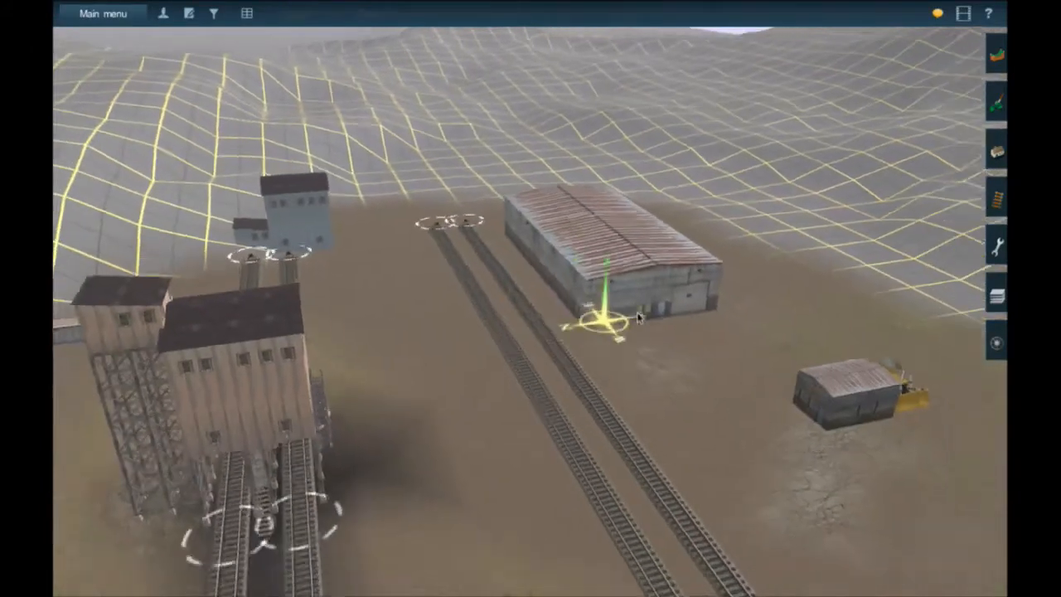
Examine the twin coal piles, their loaders and excavator, and the nearby track junctions.
{"action": "key", "text": "Up"}
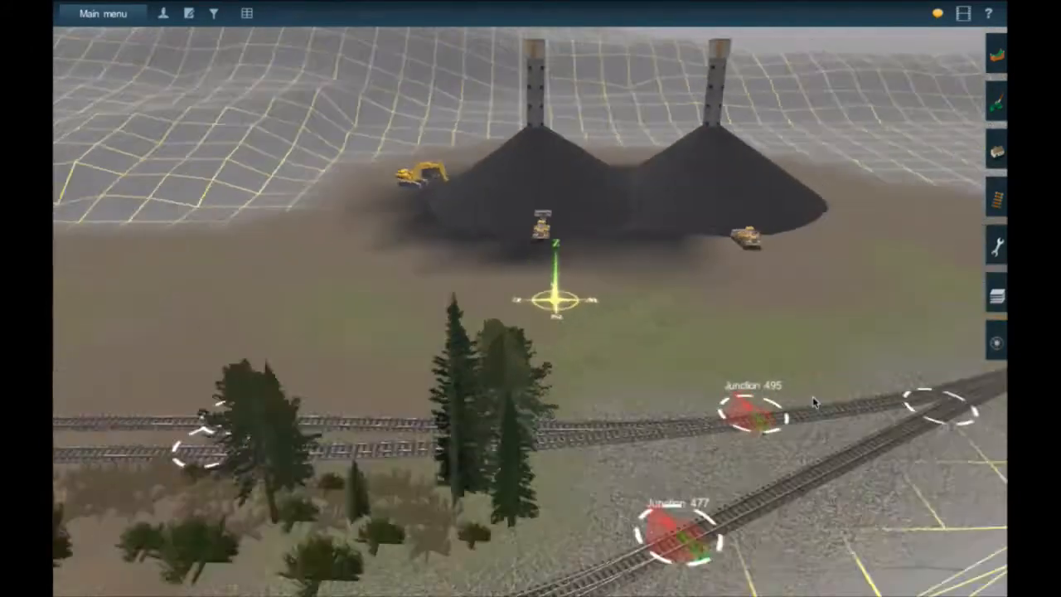
{"action": "key", "text": "Left"}
{"action": "key", "text": "Up"}
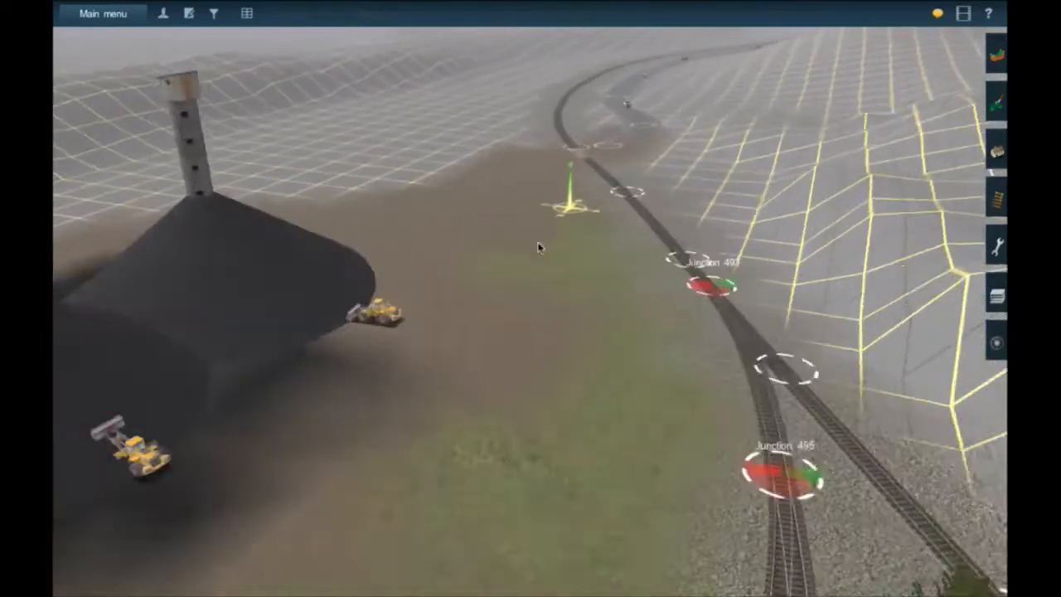
Follow the track and road away from the mine through the unfinished hills to the long rust-roofed industrial building.
{"action": "key", "text": "Up"}
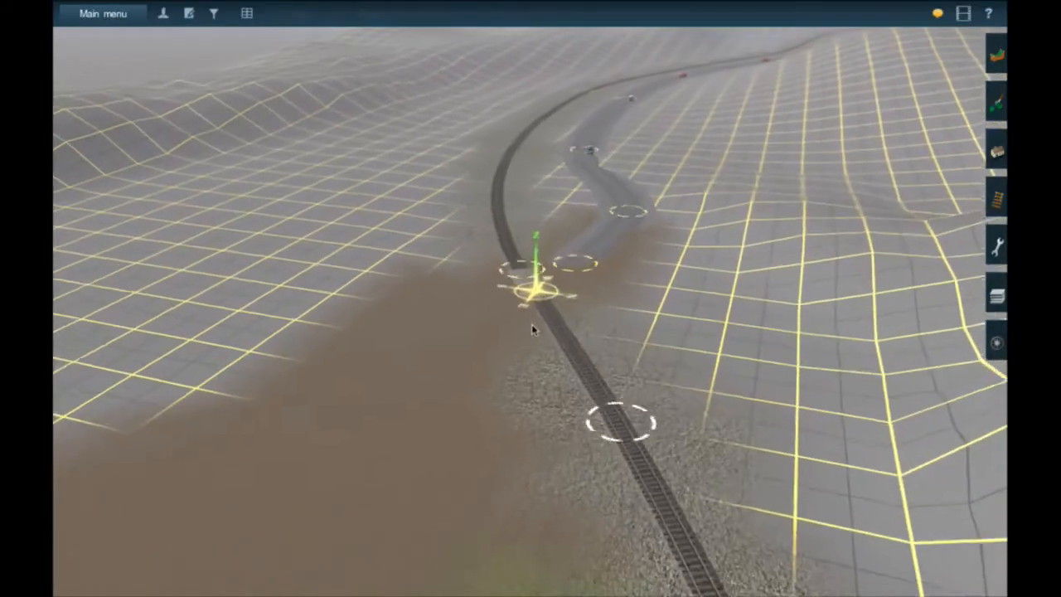
{"action": "key", "text": "Up"}
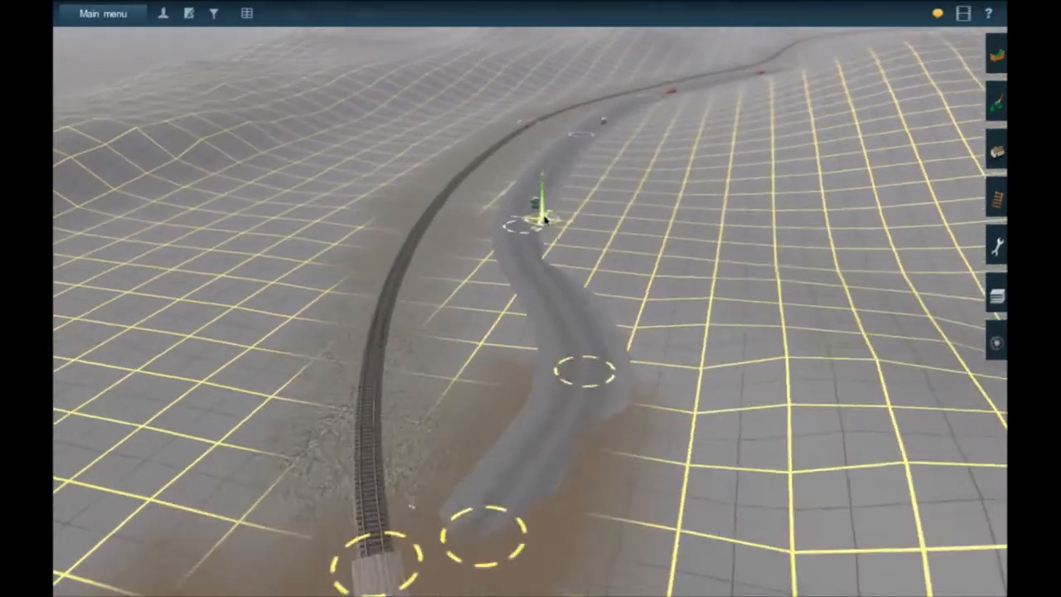
{"action": "key", "text": "Up"}
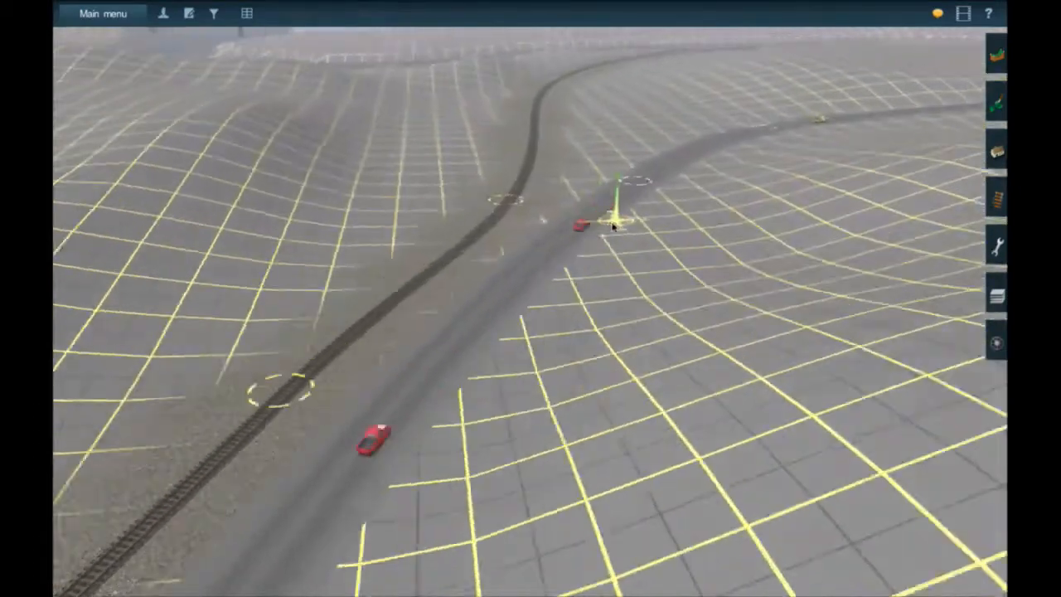
{"action": "key", "text": "Up"}
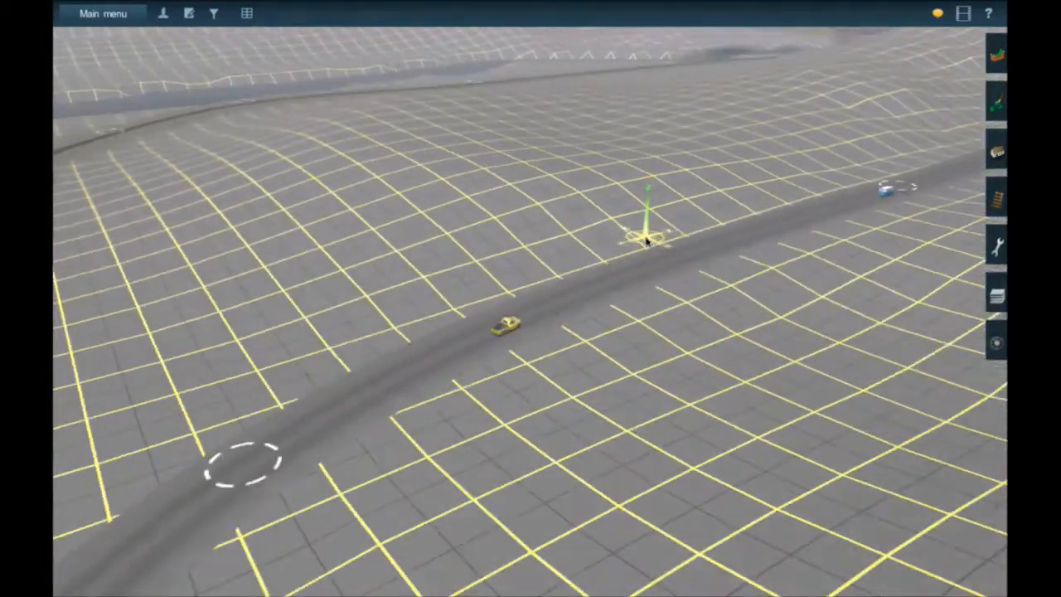
{"action": "key", "text": "Up"}
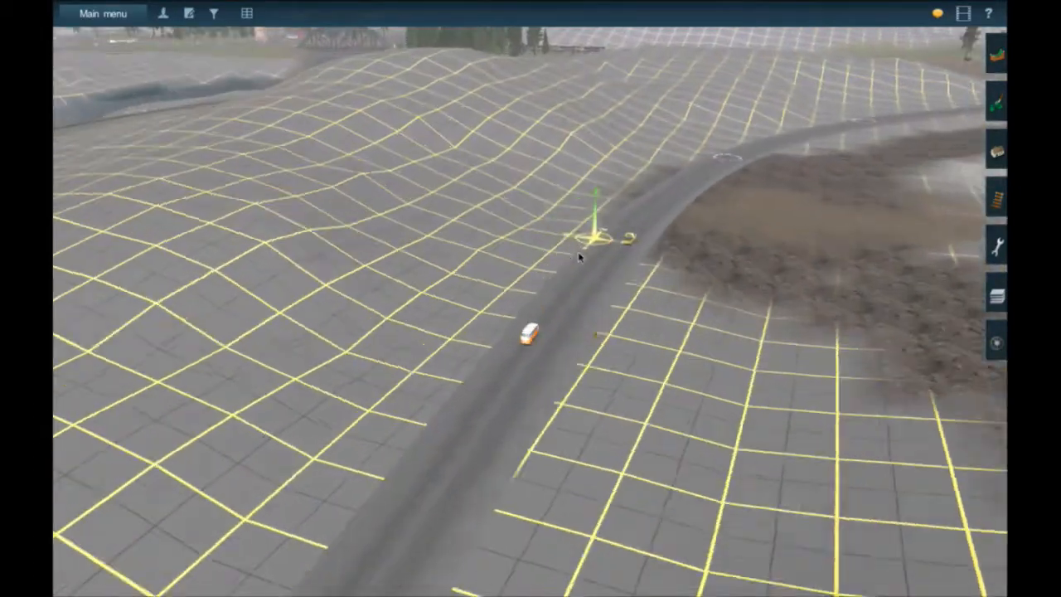
{"action": "key", "text": "Up"}
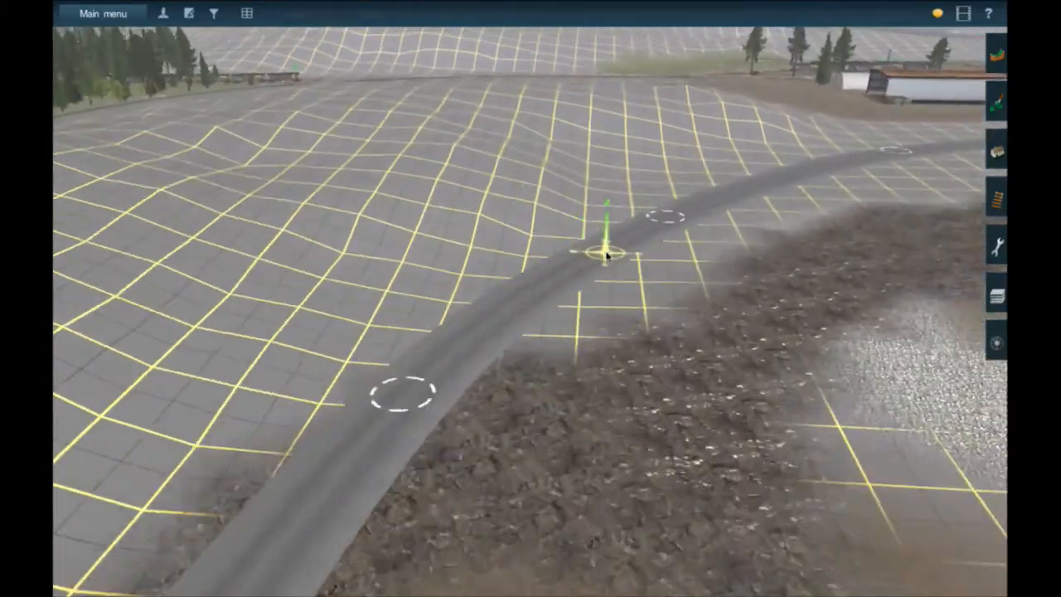
{"action": "key", "text": "Up"}
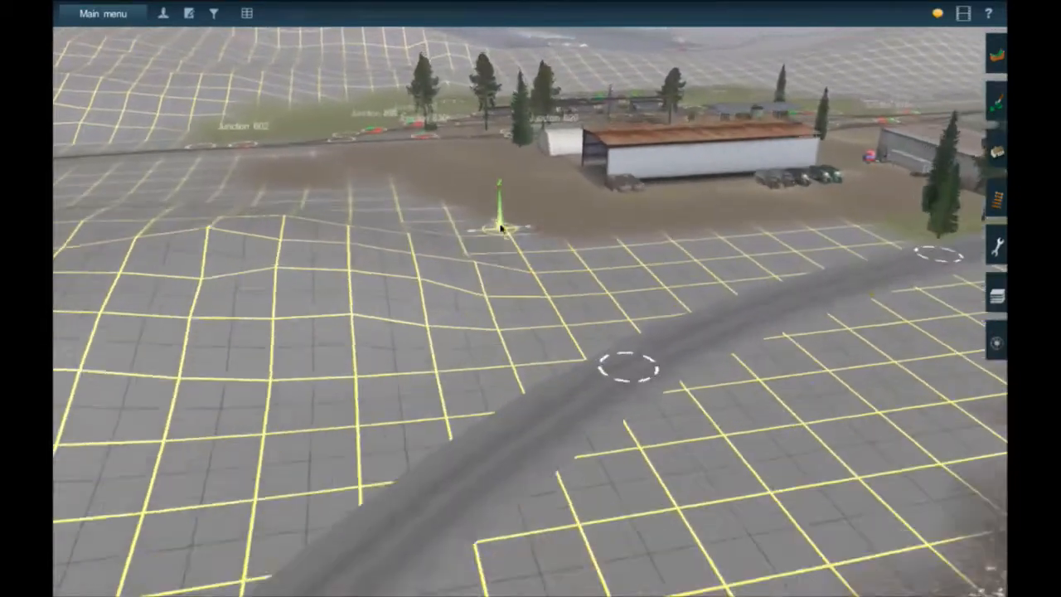
View the rust-roofed industrial building, the neighbouring yard sheds and the office building with its parking lot.
{"action": "key", "text": "Up"}
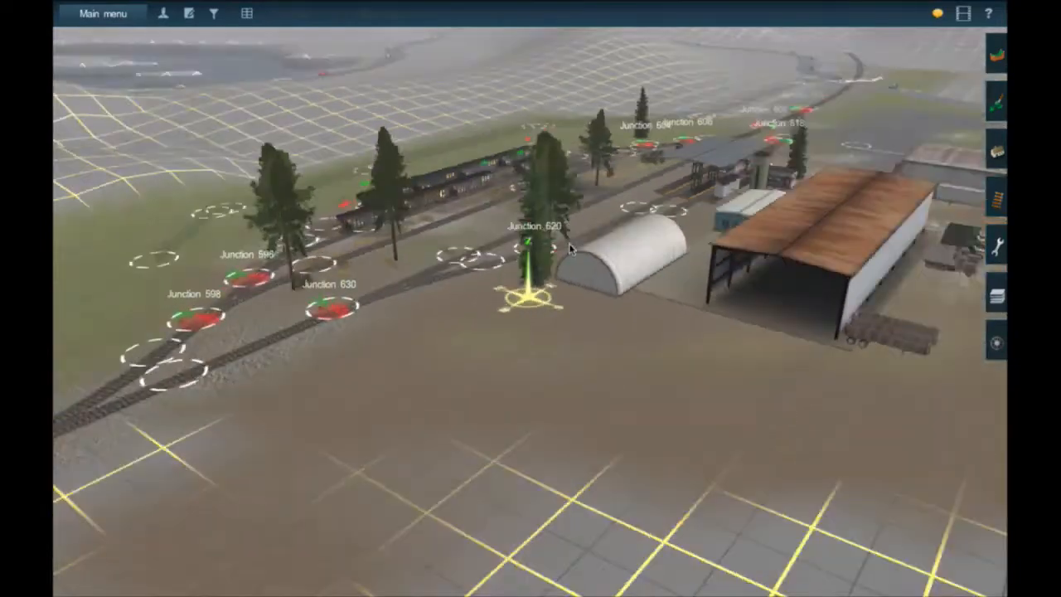
{"action": "key", "text": "Up"}
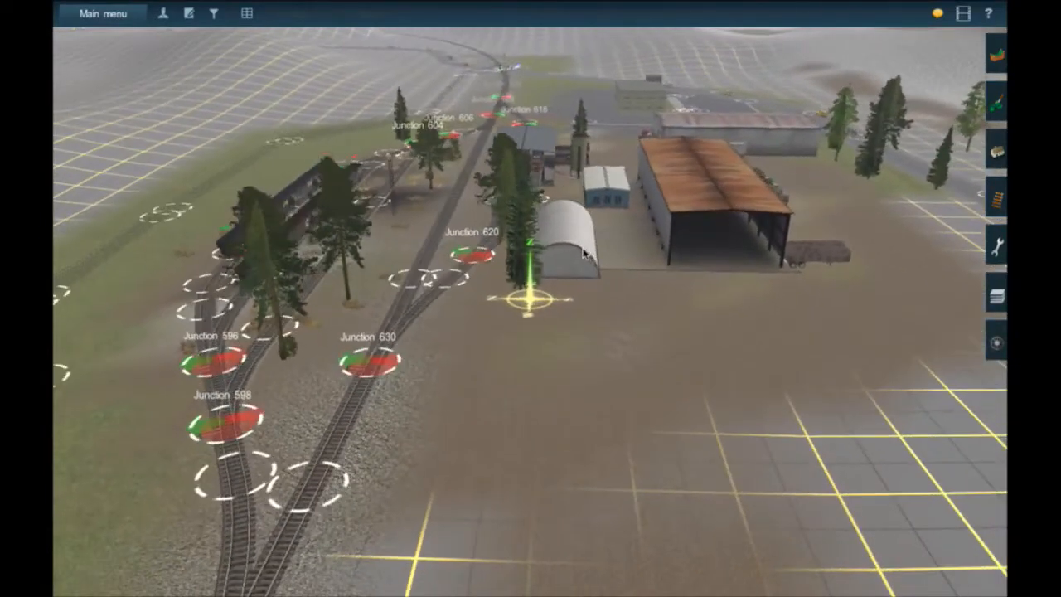
{"action": "key", "text": "Up"}
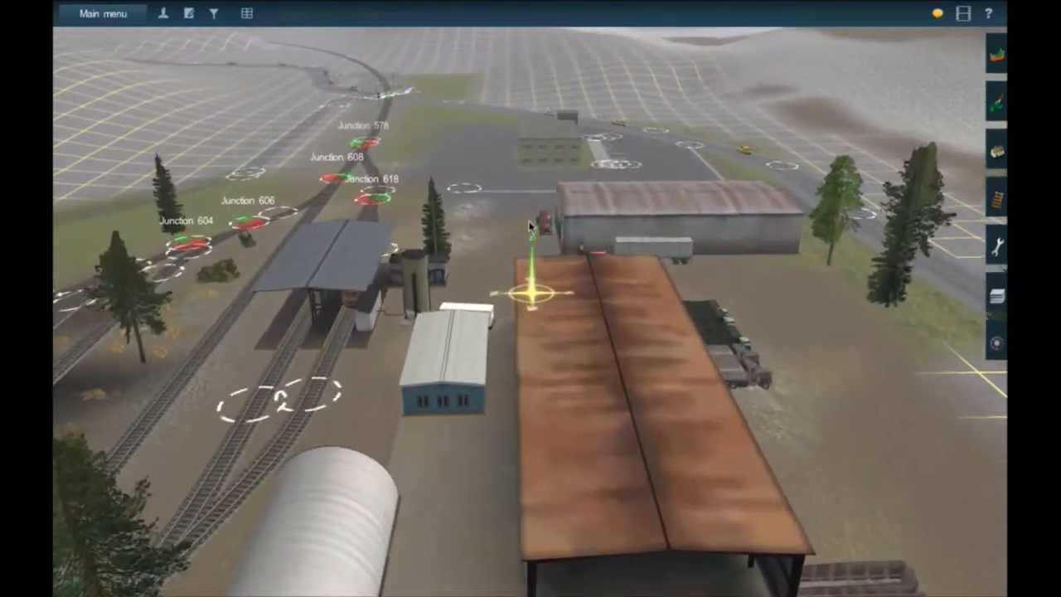
{"action": "key", "text": "Up"}
{"action": "key", "text": "Left"}
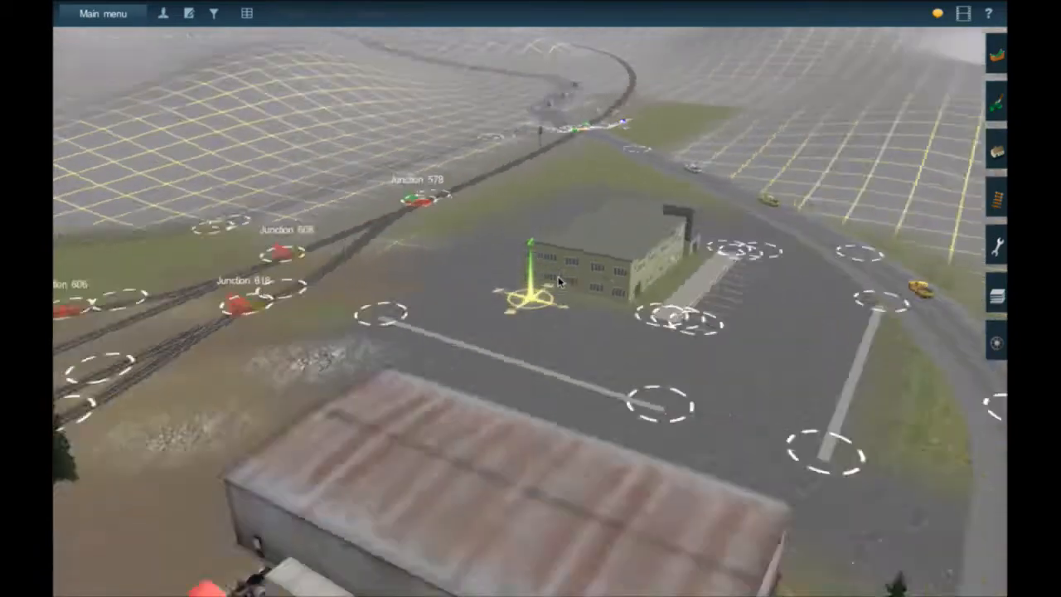
{"action": "key", "text": "Up"}
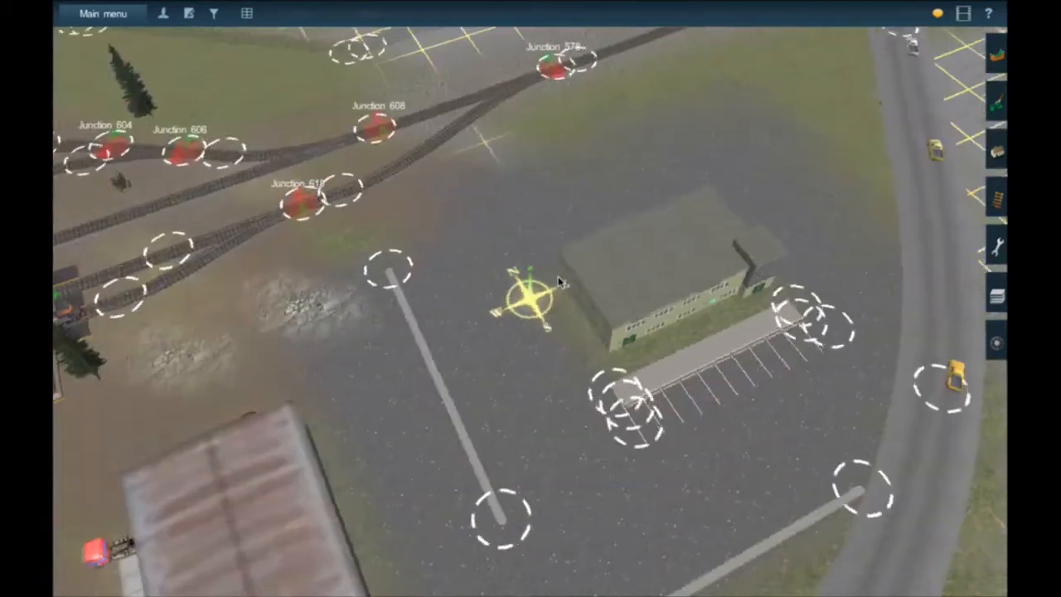
Follow the road to the level crossing and examine its signals, stop sign and passing traffic from several sides.
{"action": "key", "text": "Up"}
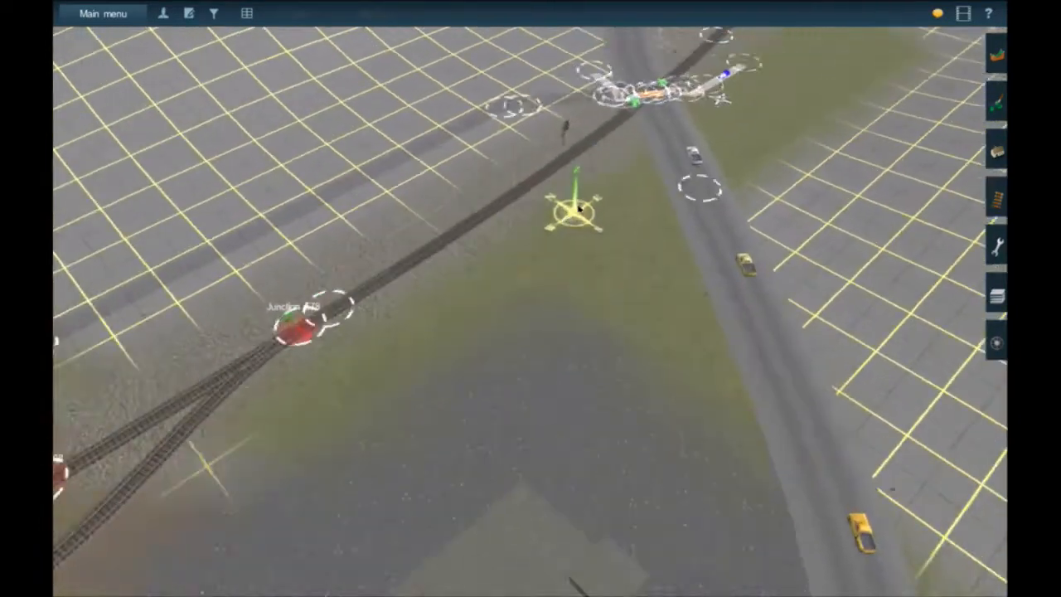
{"action": "key", "text": "Up"}
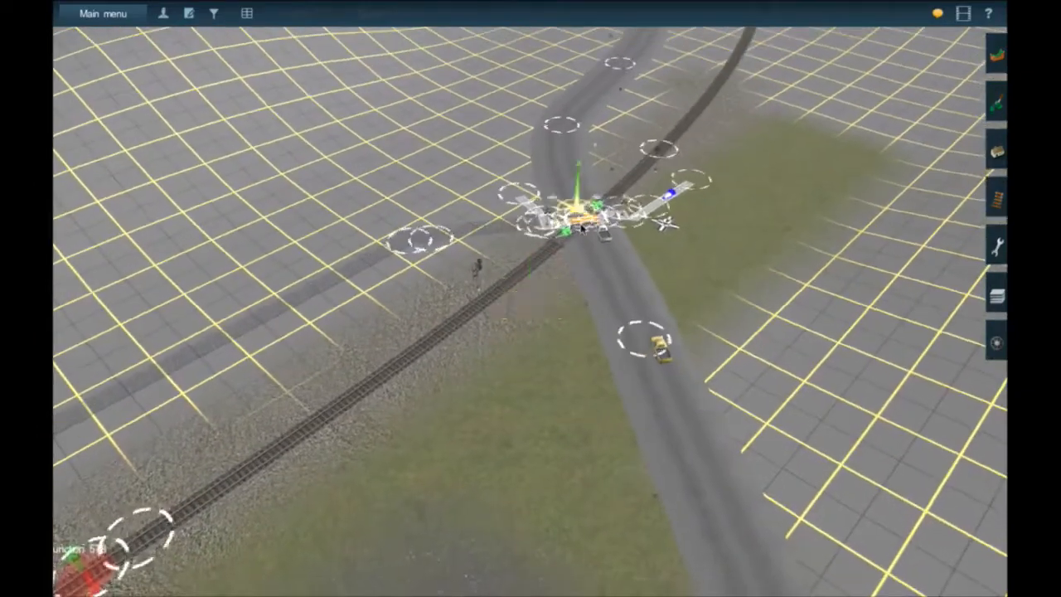
{"action": "key", "text": "Up"}
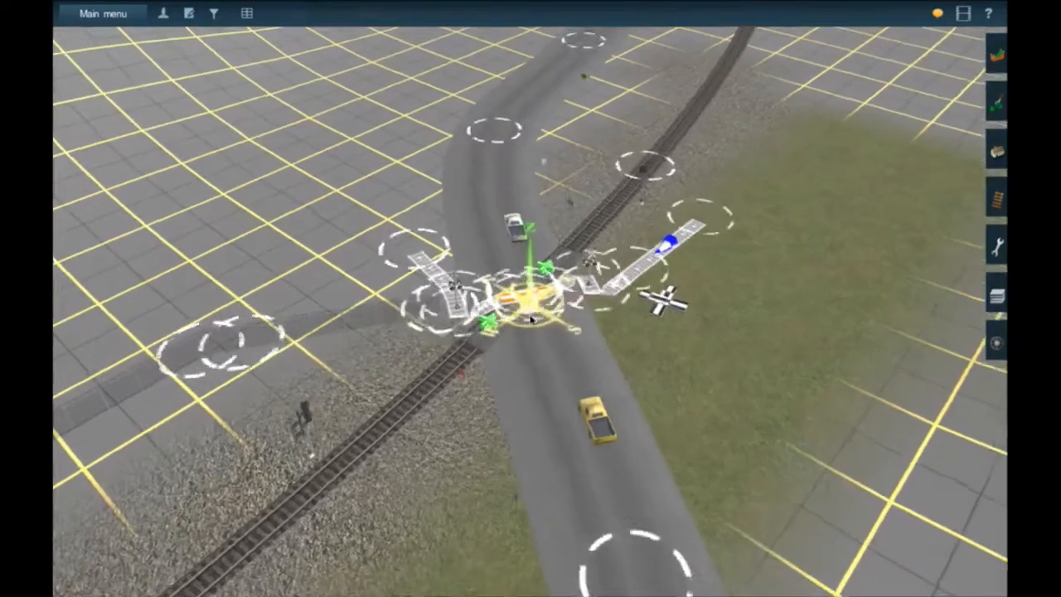
{"action": "key", "text": "Up"}
{"action": "scroll", "coordinate": [531, 319], "scroll_direction": "up", "scroll_amount": 5}
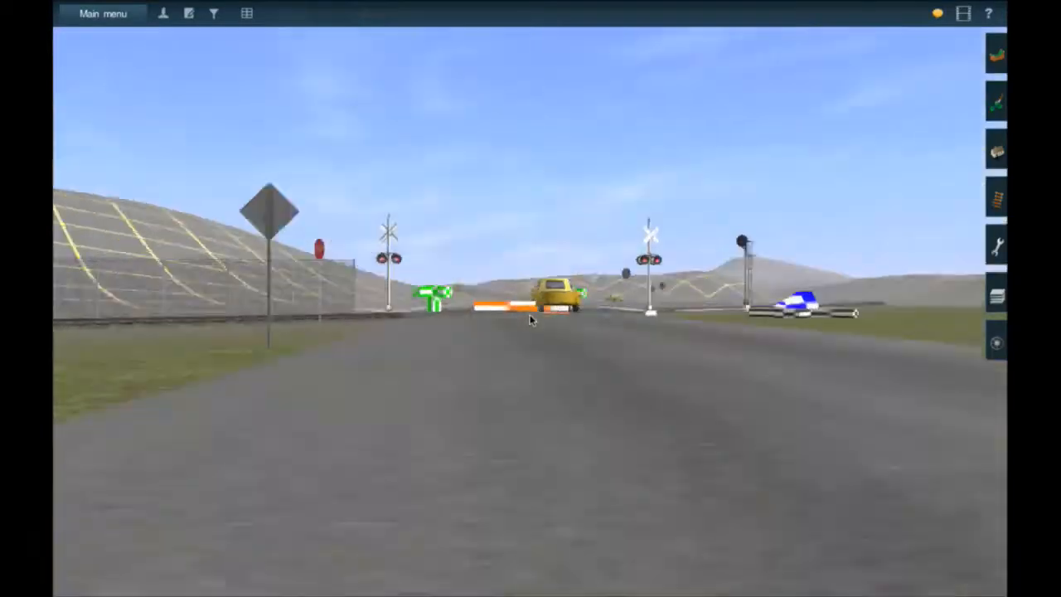
{"action": "scroll", "coordinate": [531, 320], "scroll_direction": "down", "scroll_amount": 5}
{"action": "key", "text": "Right"}
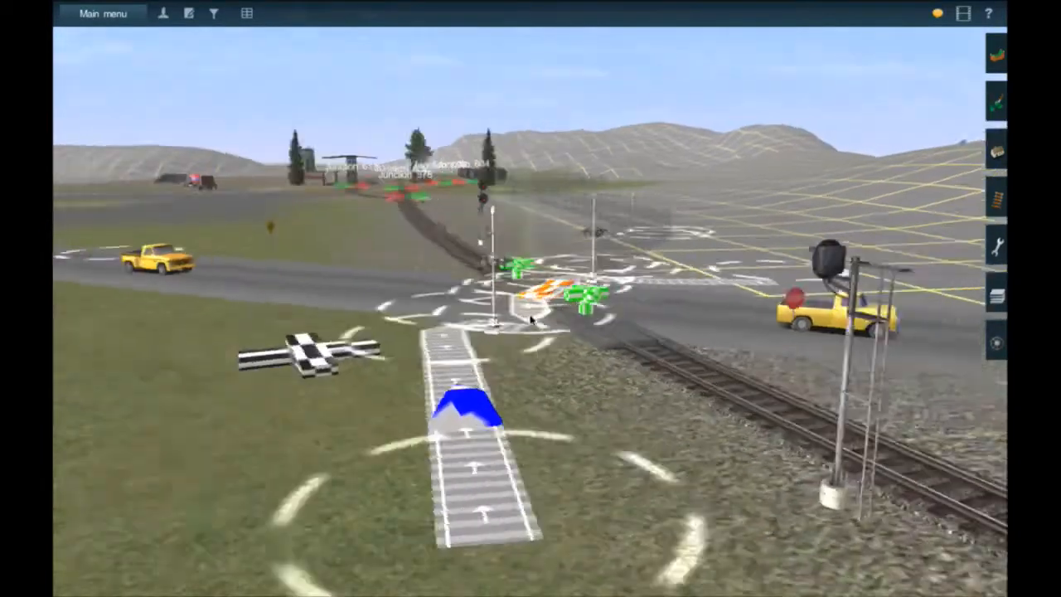
{"action": "key", "text": "Right"}
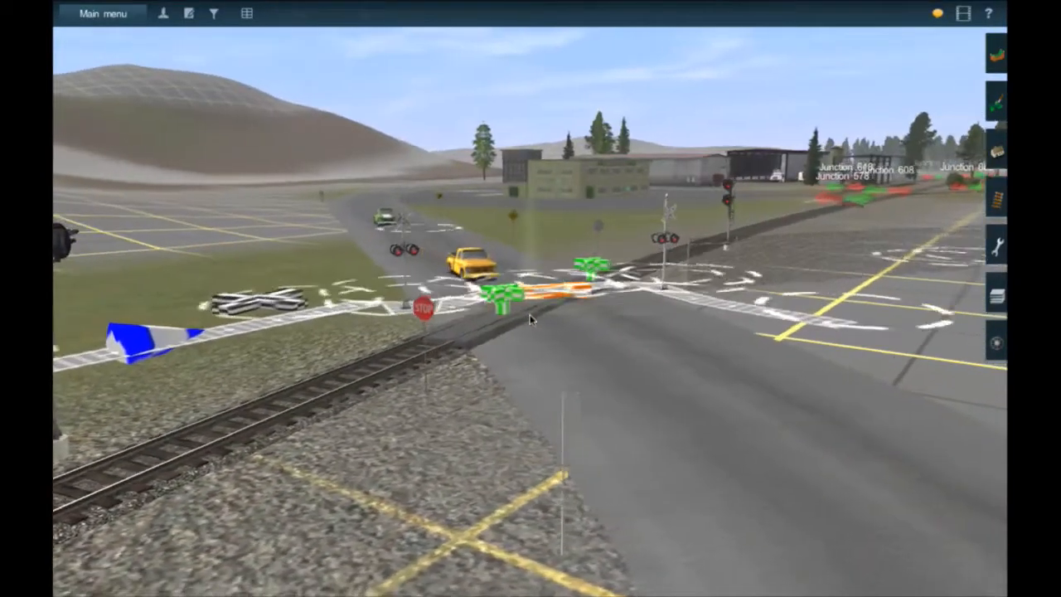
{"action": "key", "text": "Left"}
{"action": "scroll", "coordinate": [529, 314], "scroll_direction": "up", "scroll_amount": 3}
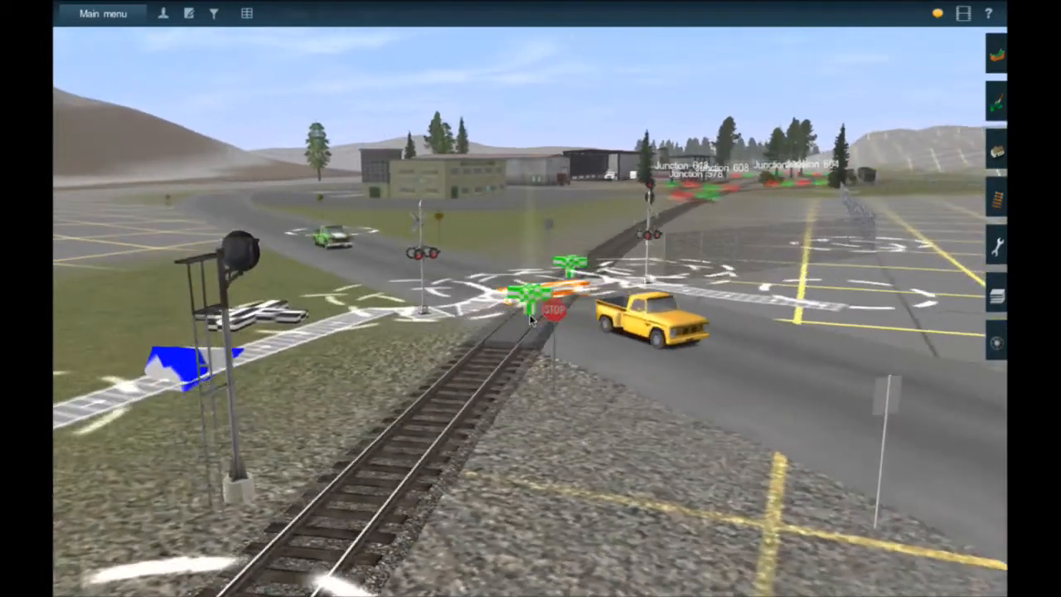
{"action": "key", "text": "Left"}
Follow the track from the crossing past Junction 578, the locomotive shed and Junction 620 to Warren Siding CMQR.
{"action": "key", "text": "Up"}
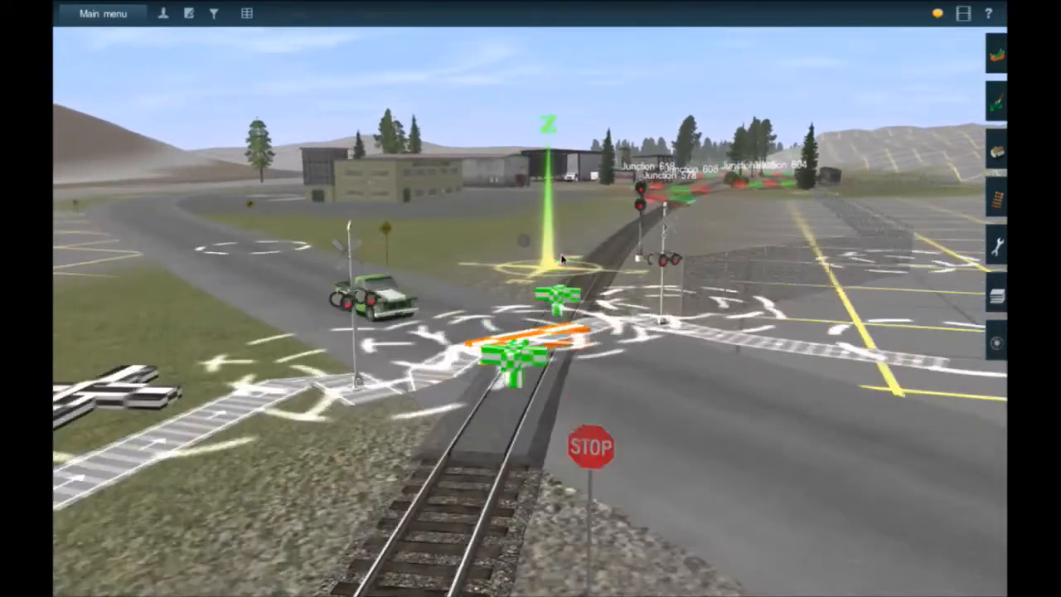
{"action": "key", "text": "Up"}
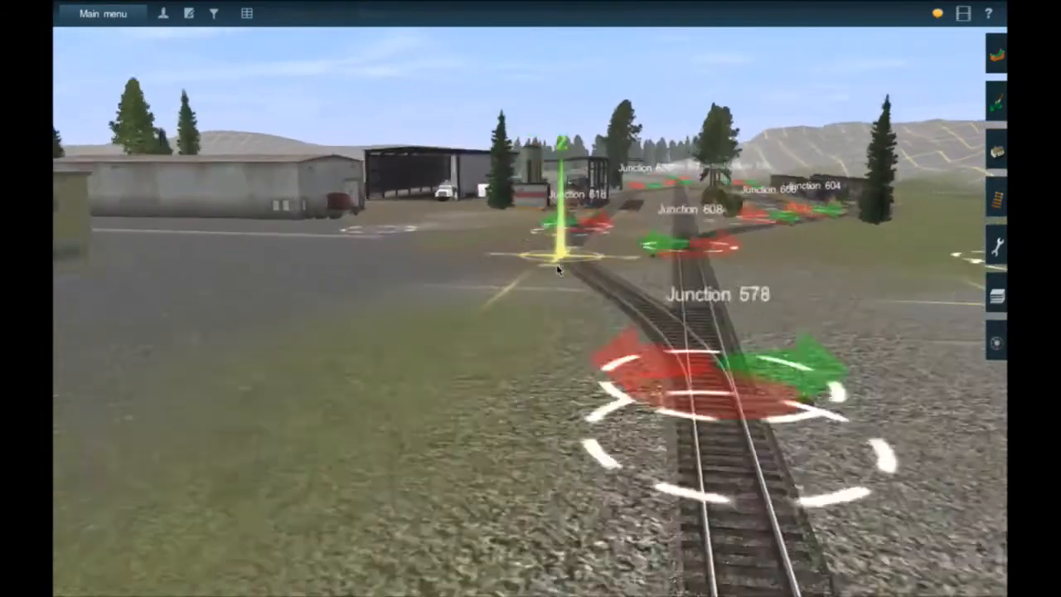
{"action": "key", "text": "Up"}
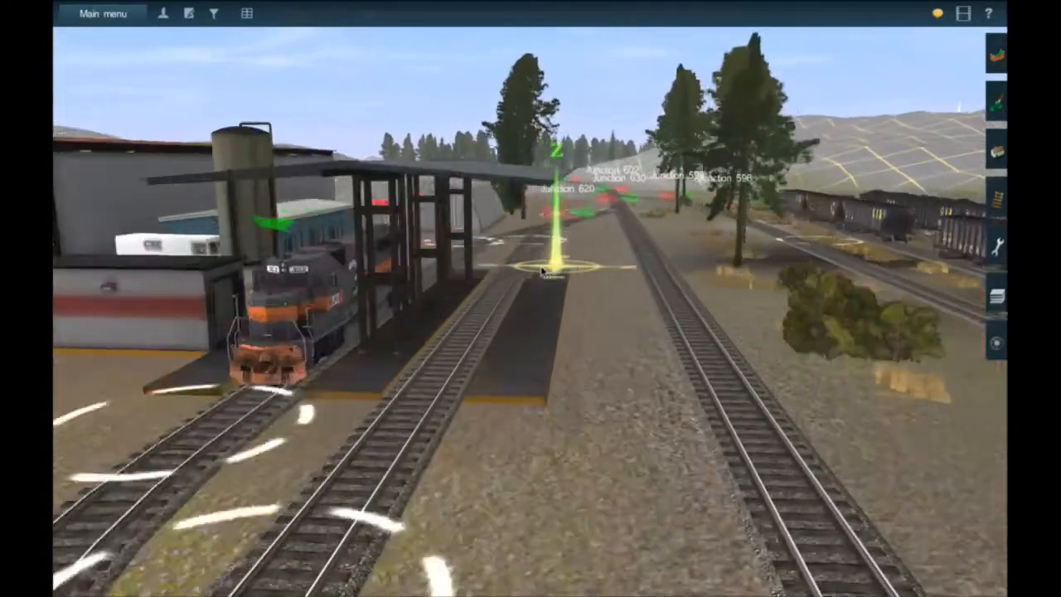
{"action": "key", "text": "Up"}
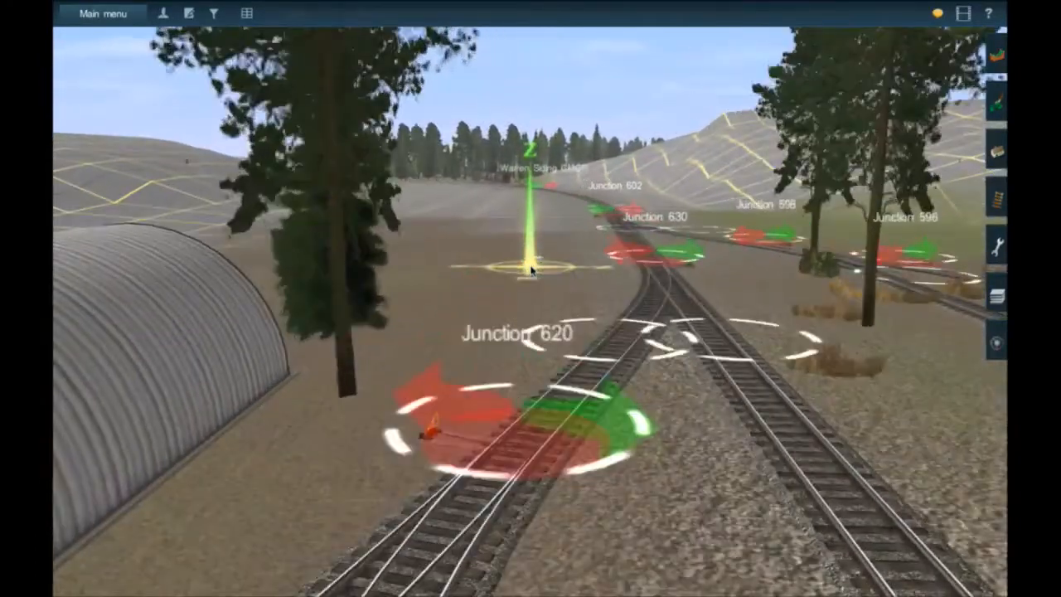
{"action": "key", "text": "Up"}
{"action": "key", "text": "Up"}
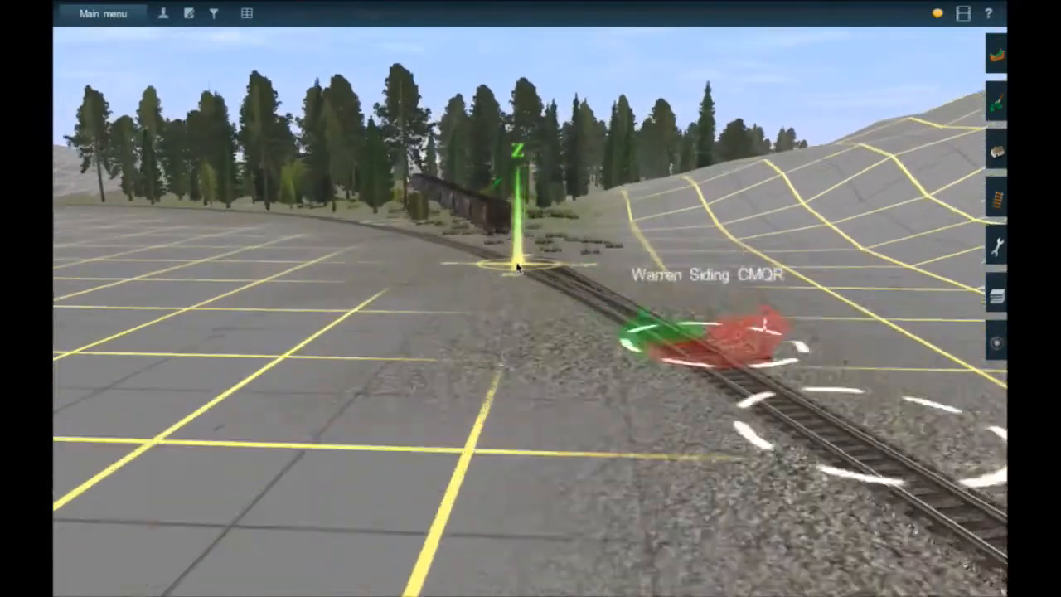
Follow the parked CSX hopper train through the forest and view the whole wooded siding from above.
{"action": "key", "text": "Up"}
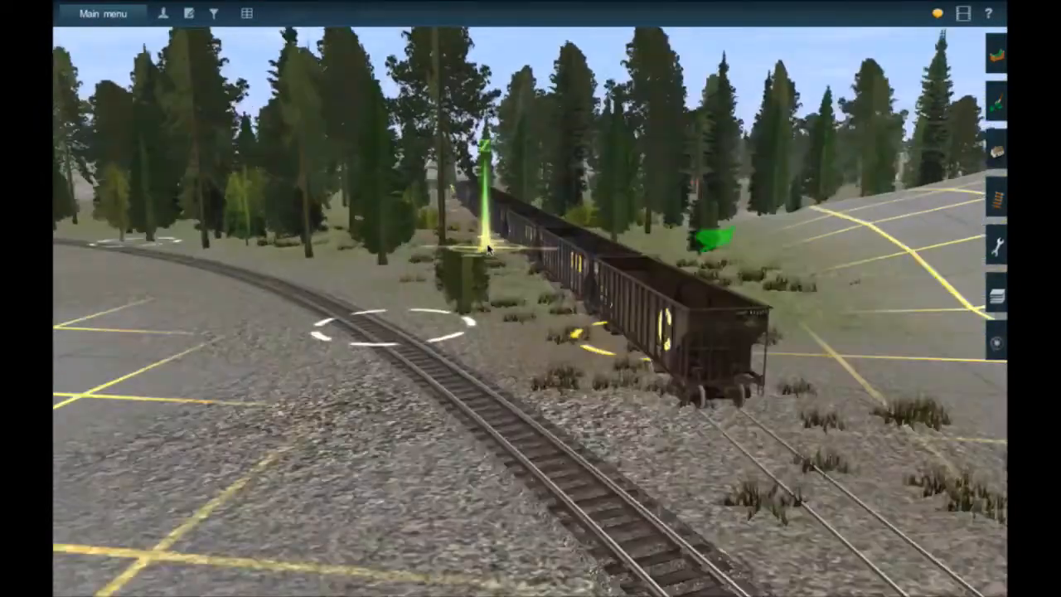
{"action": "key", "text": "Up"}
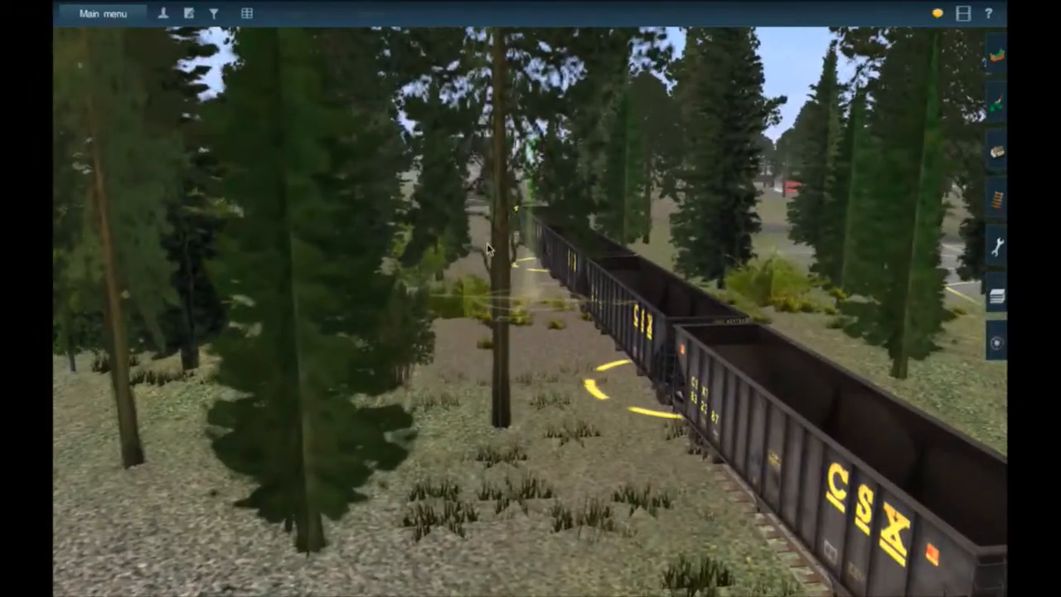
{"action": "key", "text": "Down"}
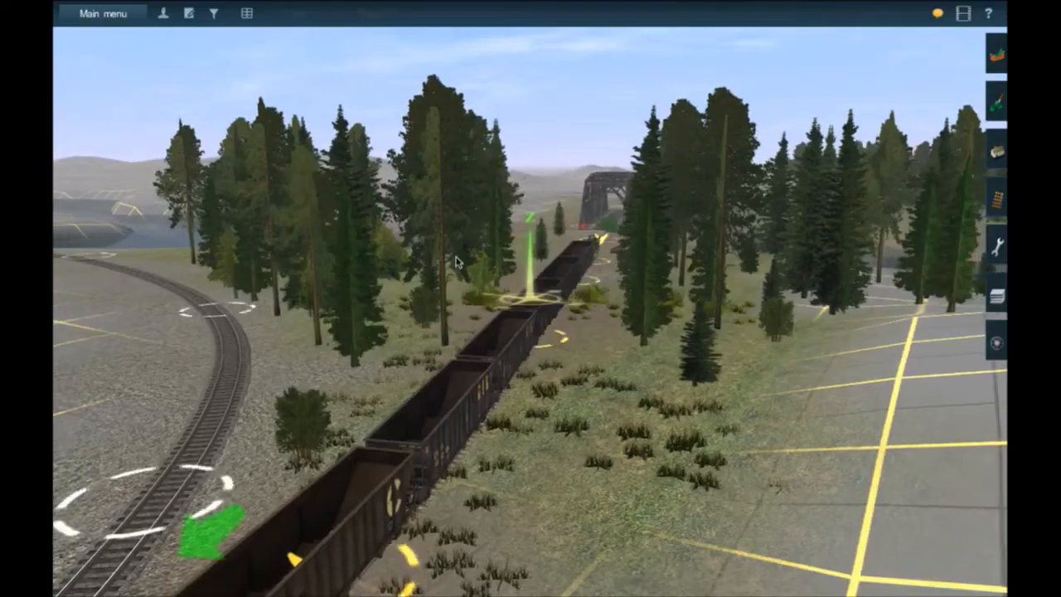
{"action": "scroll", "coordinate": [455, 261], "scroll_direction": "down", "scroll_amount": 5}
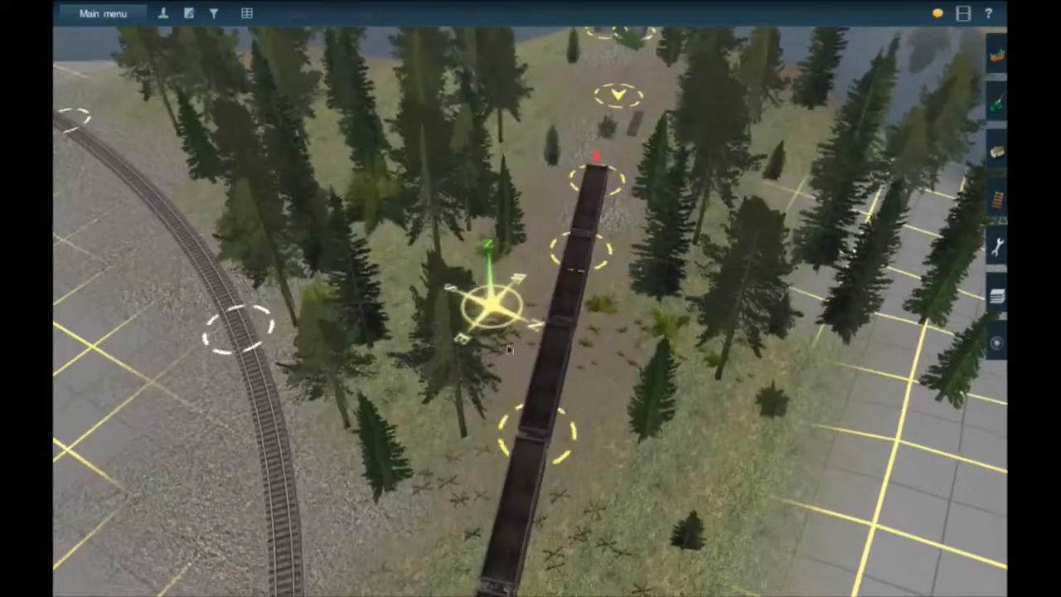
{"action": "scroll", "coordinate": [580, 267], "scroll_direction": "down", "scroll_amount": 3}
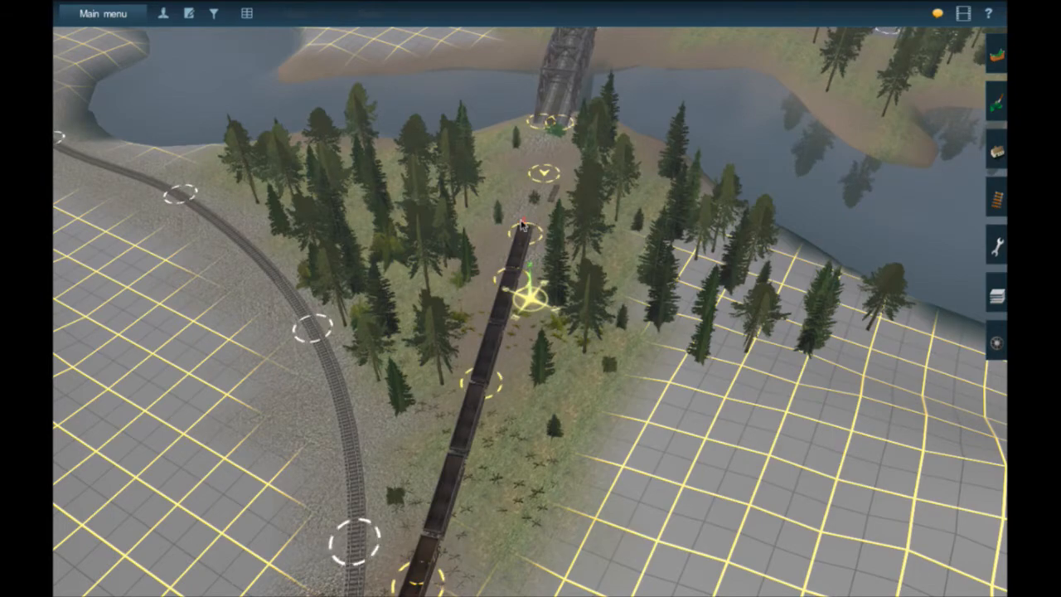
Examine the truss bridge over the river, its far bank and the wooded approach with the parked hopper train.
{"action": "key", "text": "Up"}
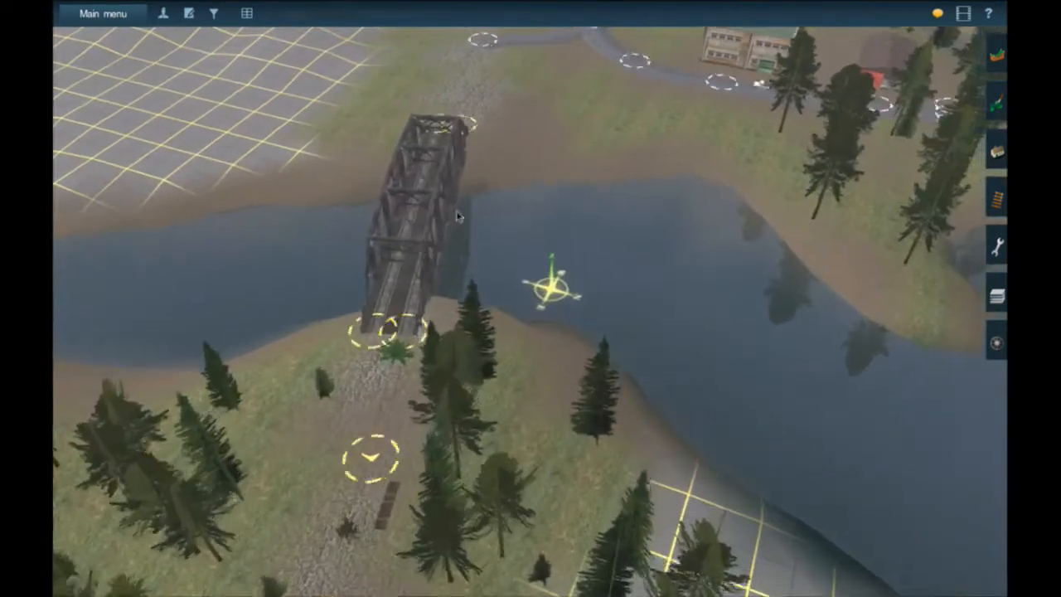
{"action": "key", "text": "Up"}
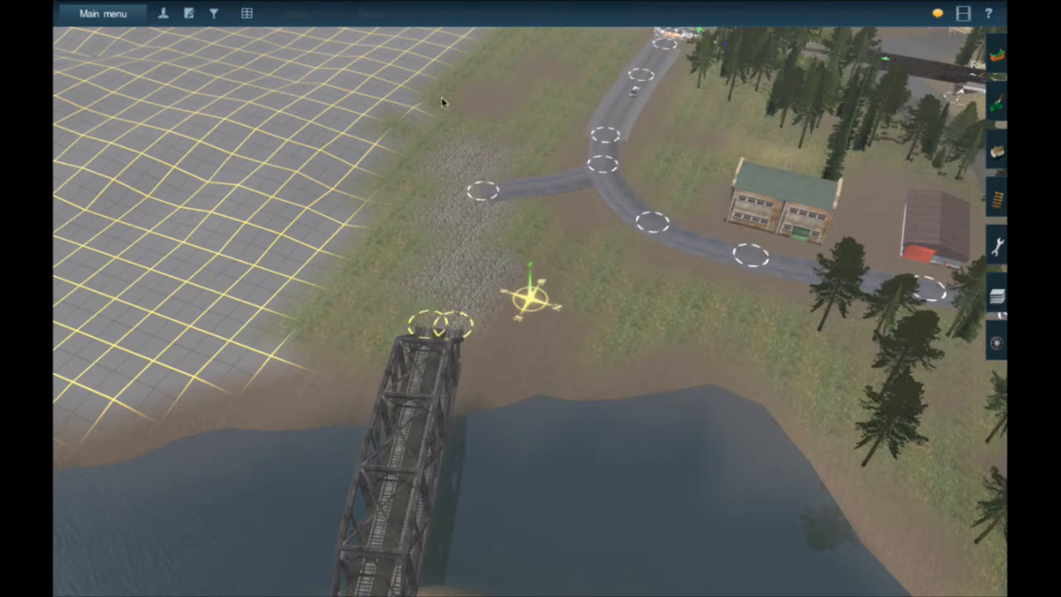
{"action": "key", "text": "Down"}
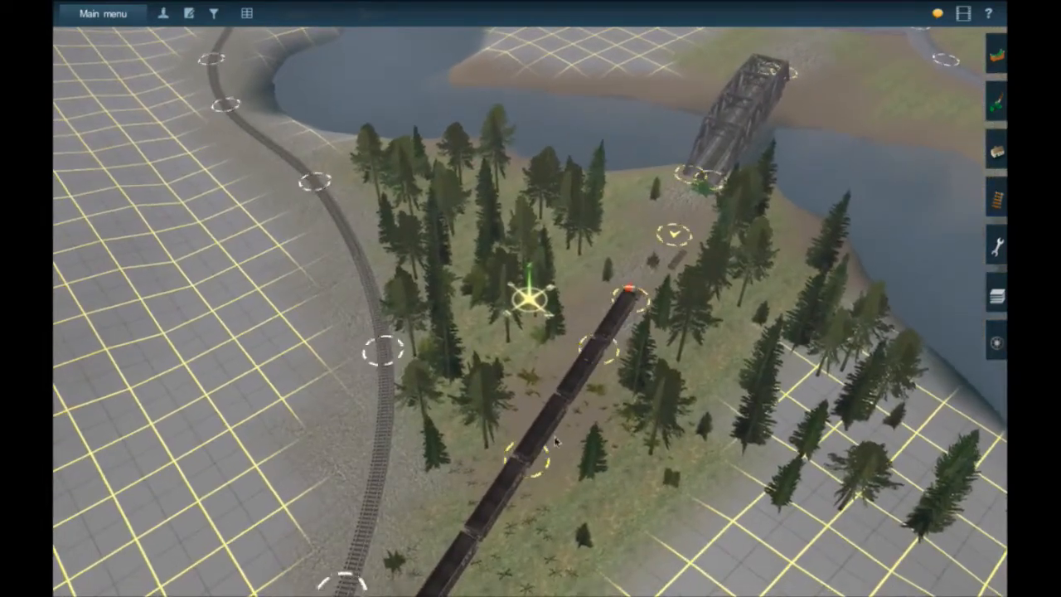
{"action": "key", "text": "Up"}
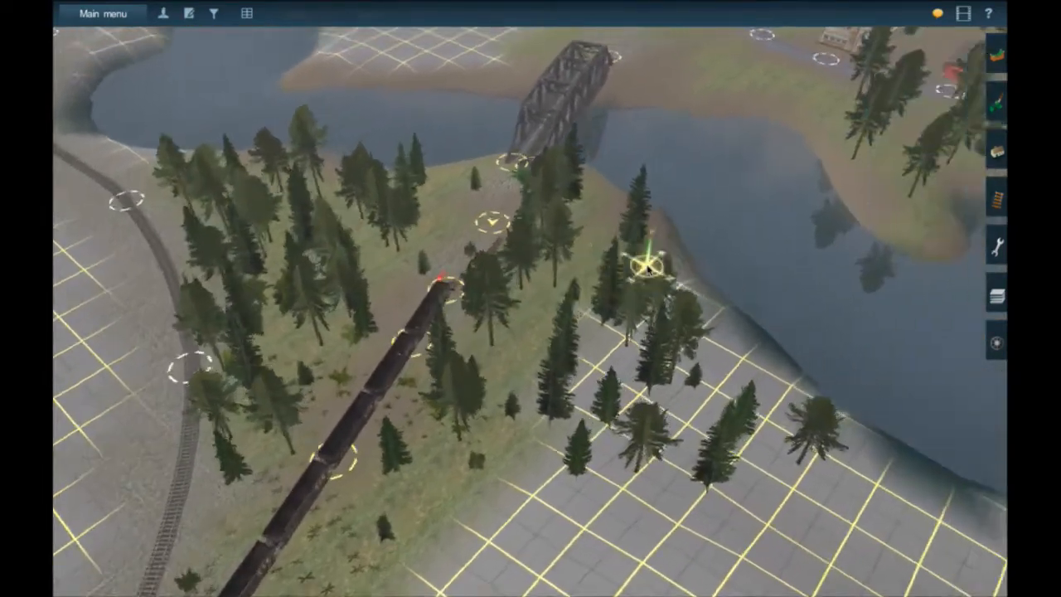
Cross the river past the green-roofed building and the railway bridge to the River Front Scrap yard.
{"action": "key", "text": "Up"}
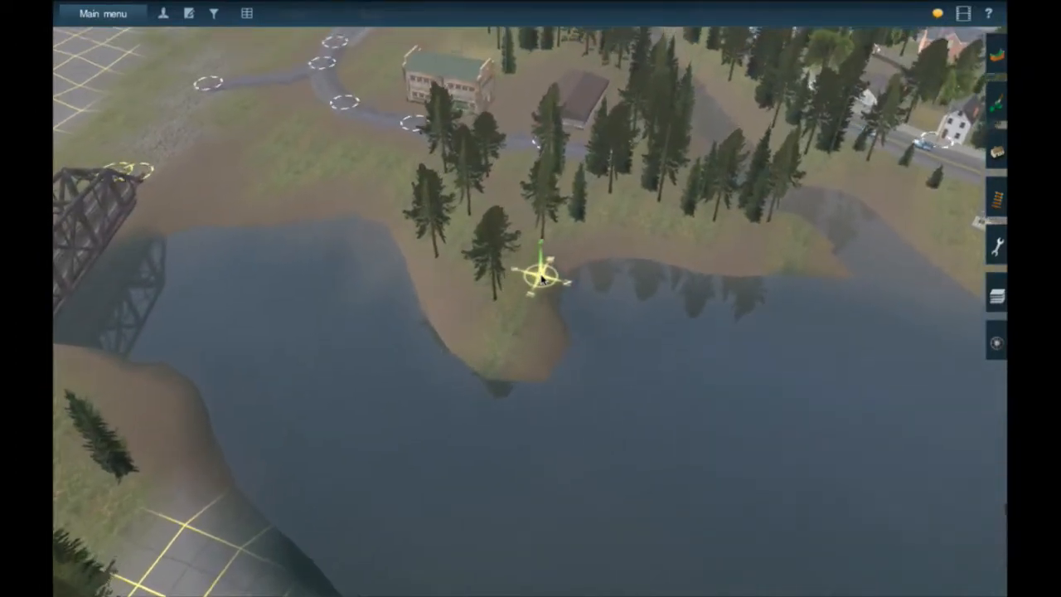
{"action": "key", "text": "Up"}
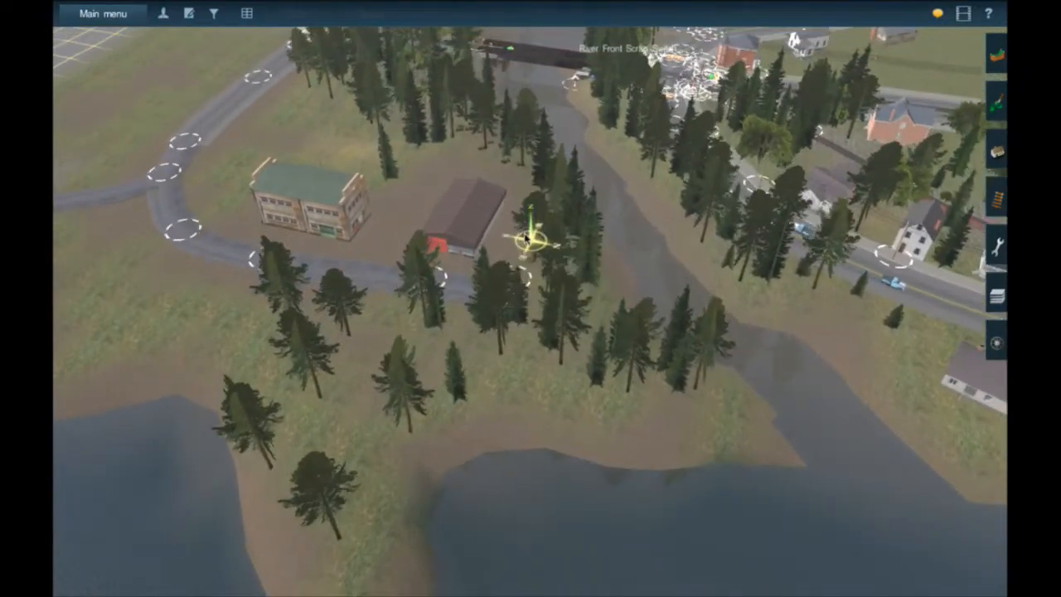
{"action": "key", "text": "Up"}
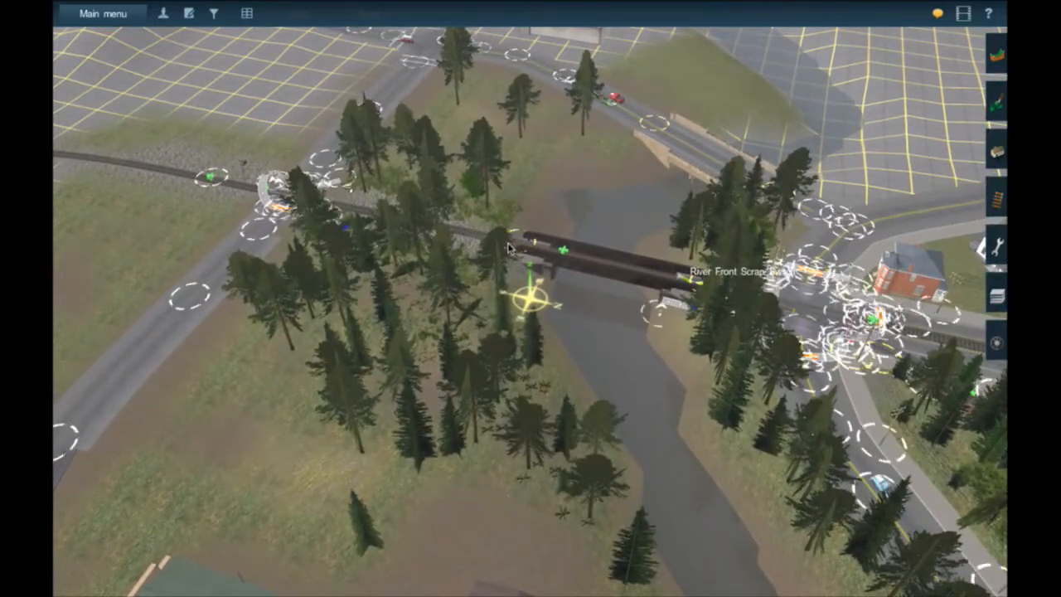
{"action": "key", "text": "Right"}
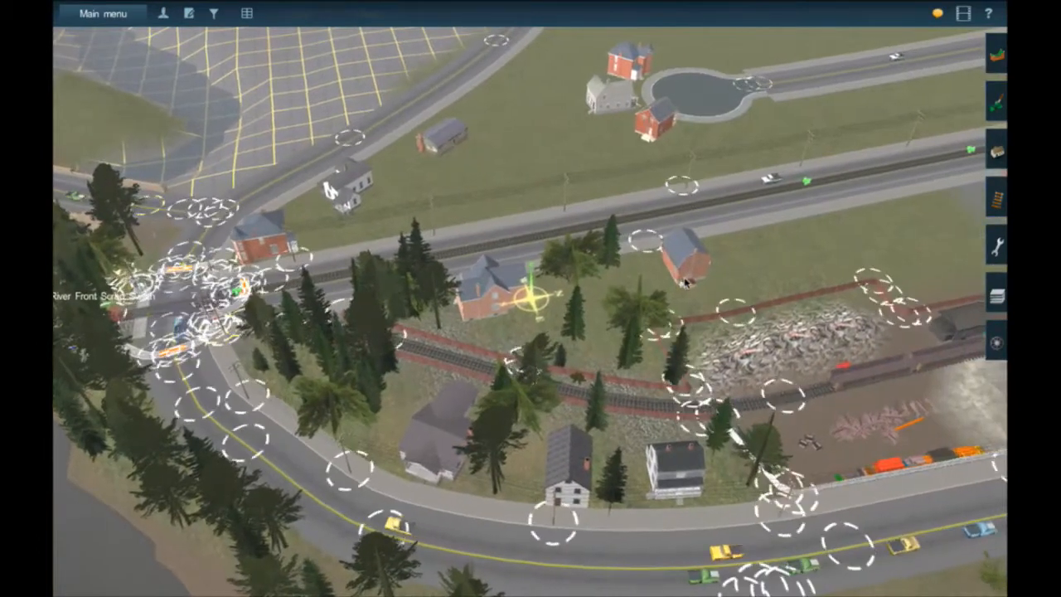
{"action": "key", "text": "Right"}
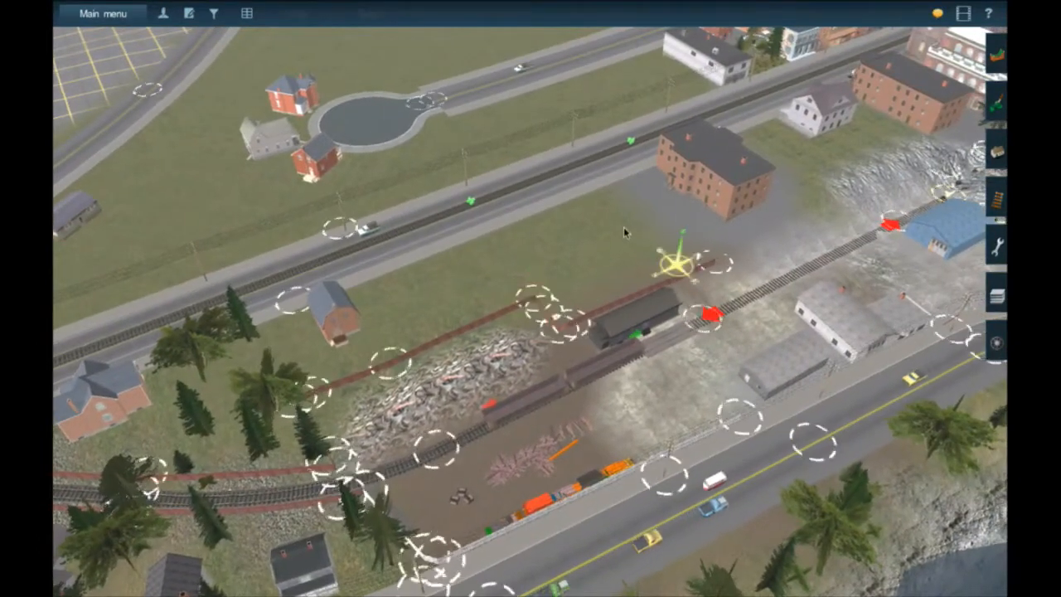
View the houses around the cul-de-sac, the end of the scrap yard track, and the downtown with its river bridges.
{"action": "key", "text": "Up"}
{"action": "key", "text": "Right"}
{"action": "key", "text": "Left"}
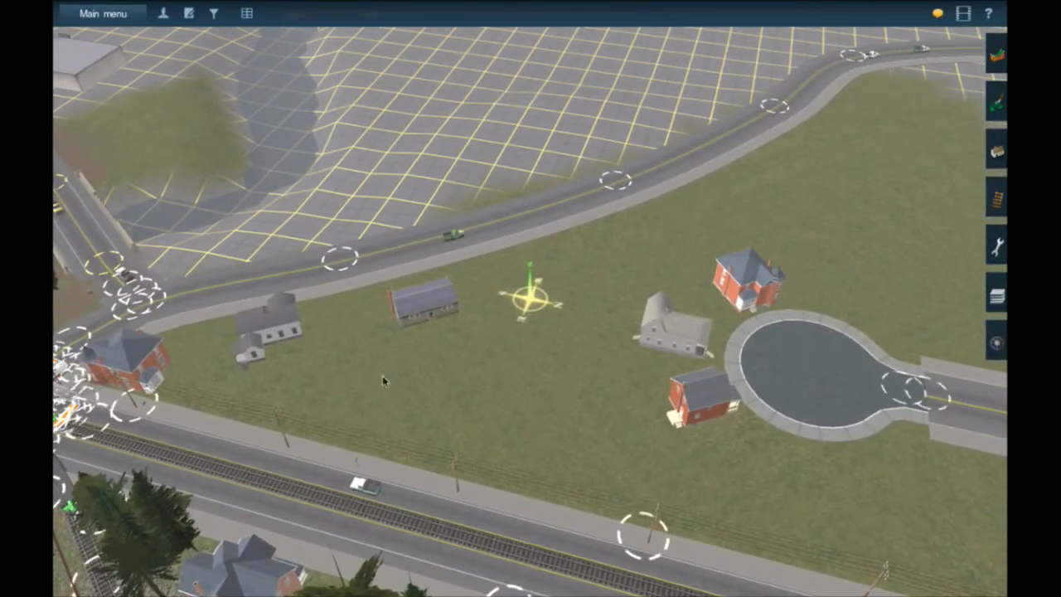
{"action": "key", "text": "Right"}
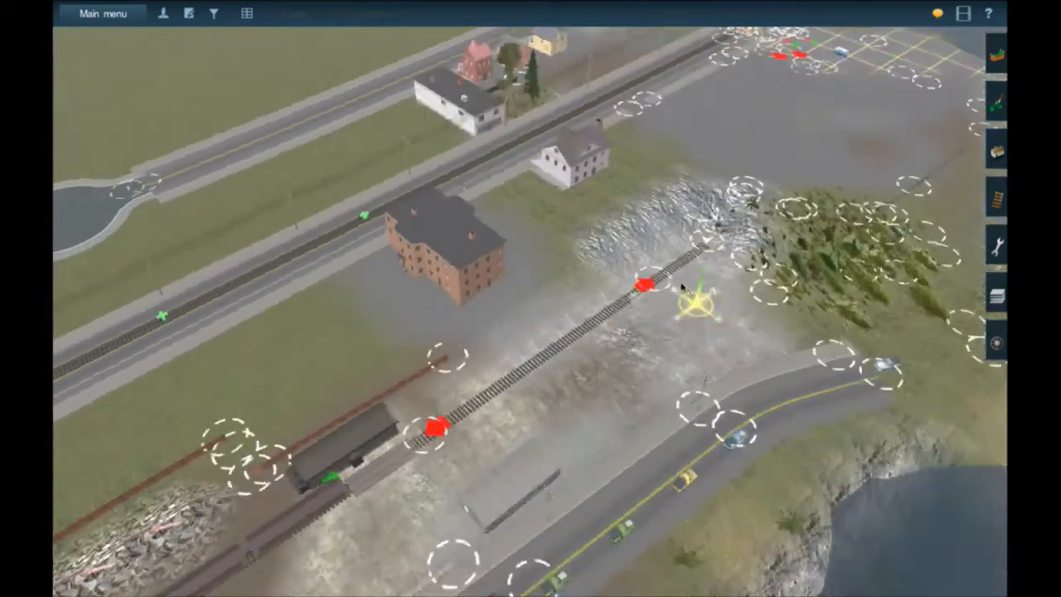
{"action": "key", "text": "Up"}
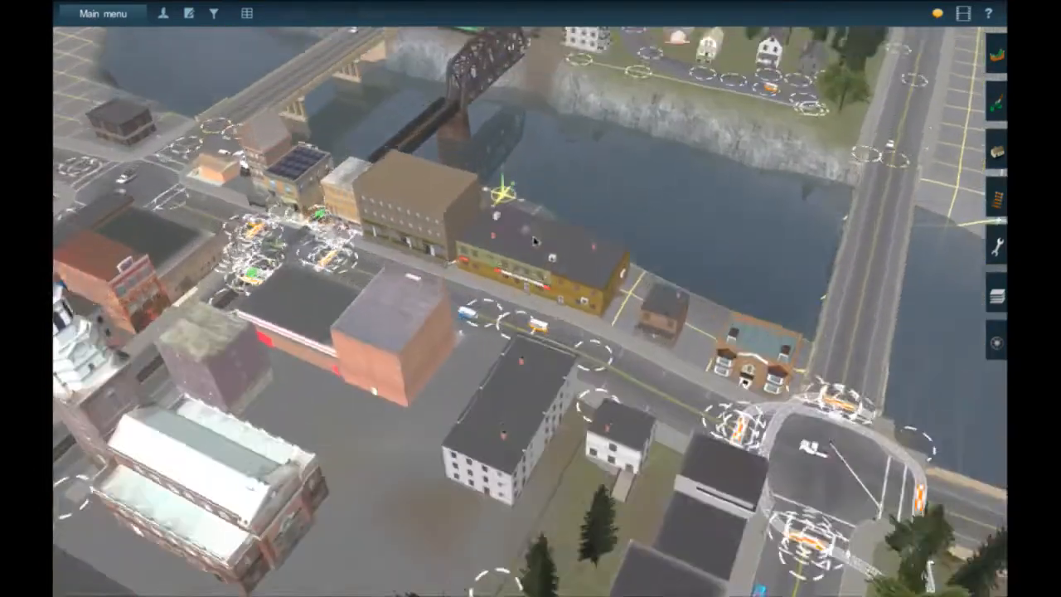
{"action": "scroll", "coordinate": [221, 375], "scroll_direction": "down", "scroll_amount": 5}
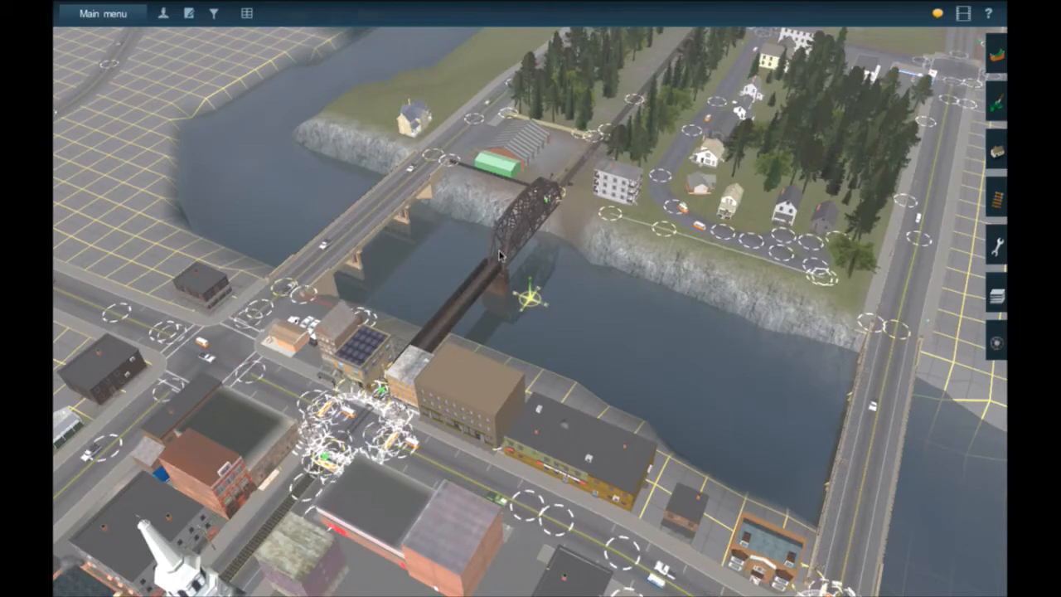
Cross the river to the wooded neighborhood and examine its houses, roads and railway siding from several sides.
{"action": "key", "text": "Up"}
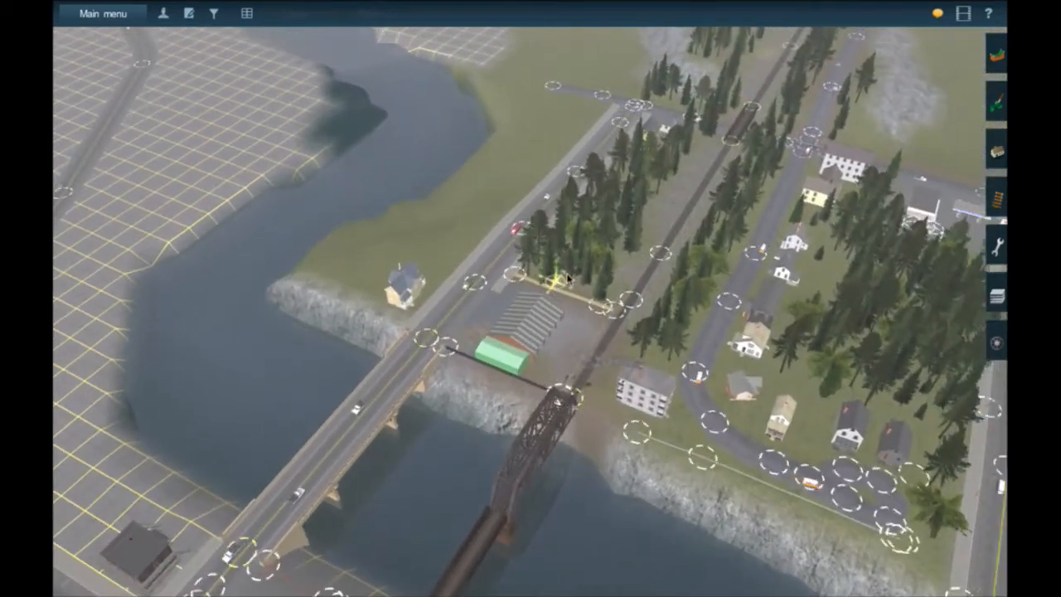
{"action": "key", "text": "Up"}
{"action": "key", "text": "Up"}
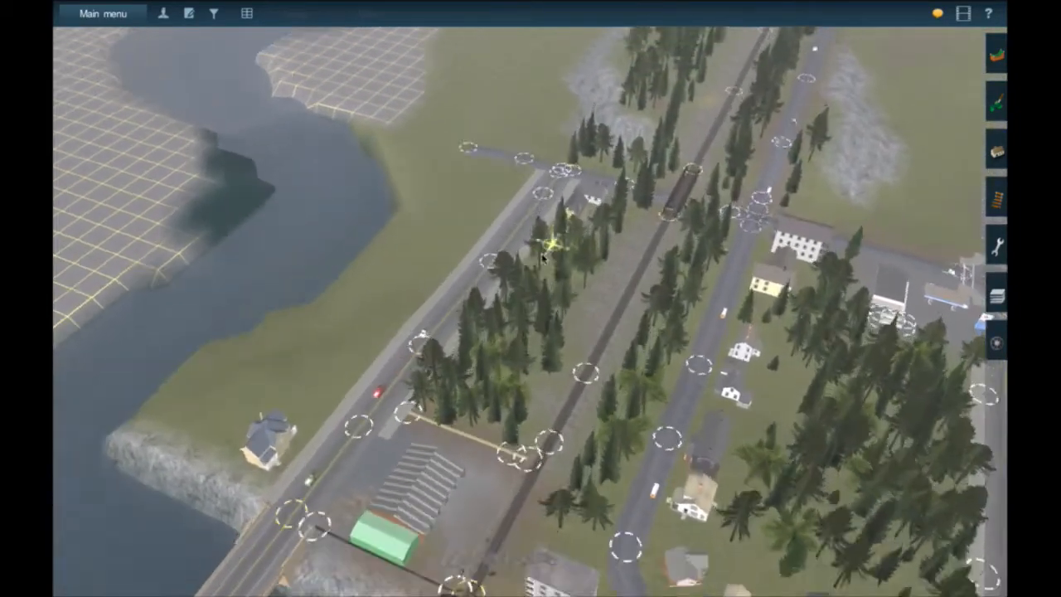
{"action": "key", "text": "Down"}
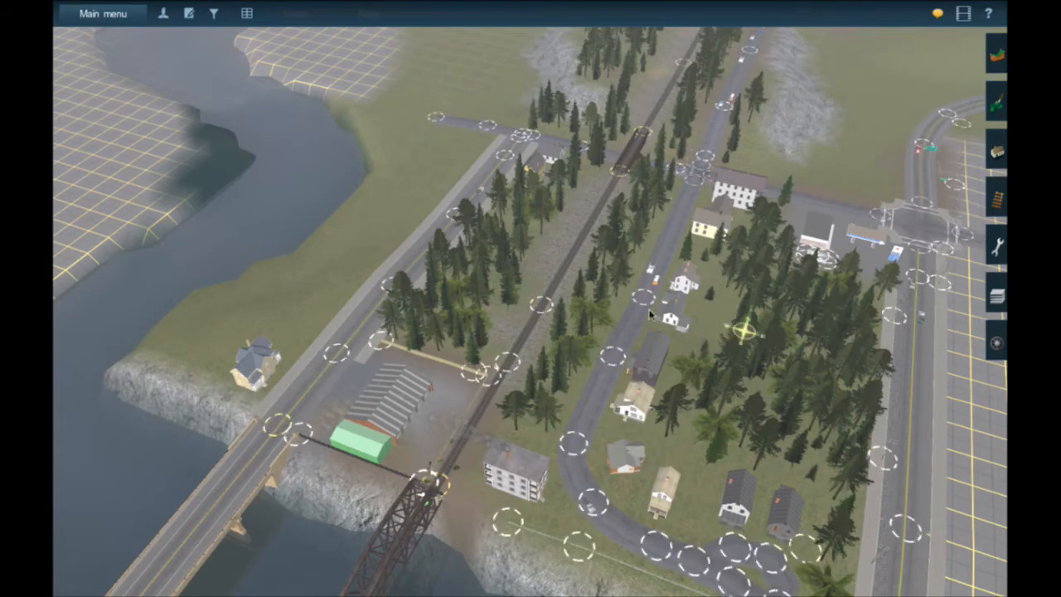
{"action": "key", "text": "d"}
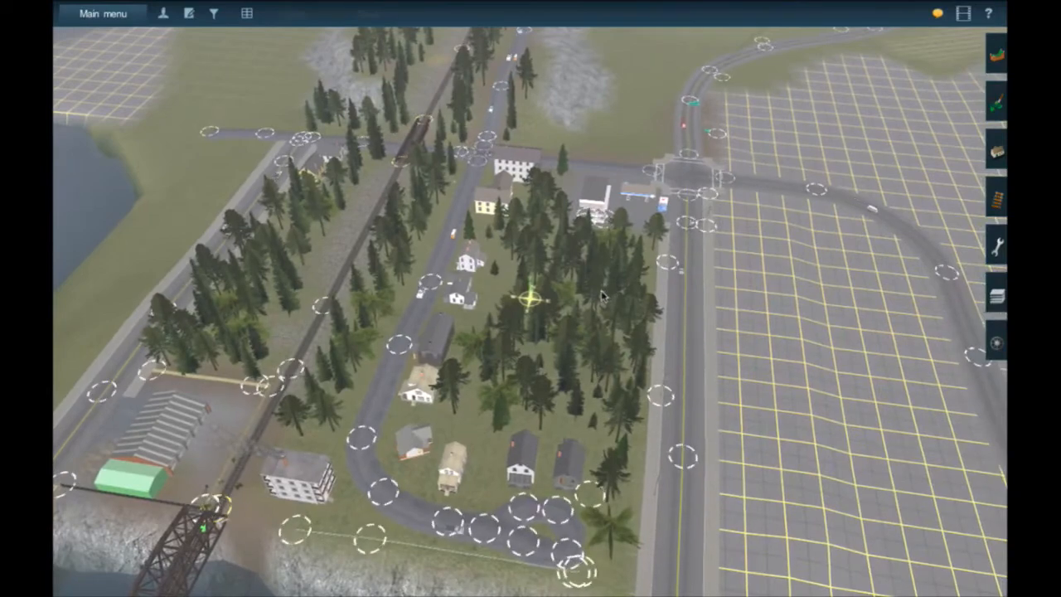
{"action": "key", "text": "Up"}
{"action": "key", "text": "Left"}
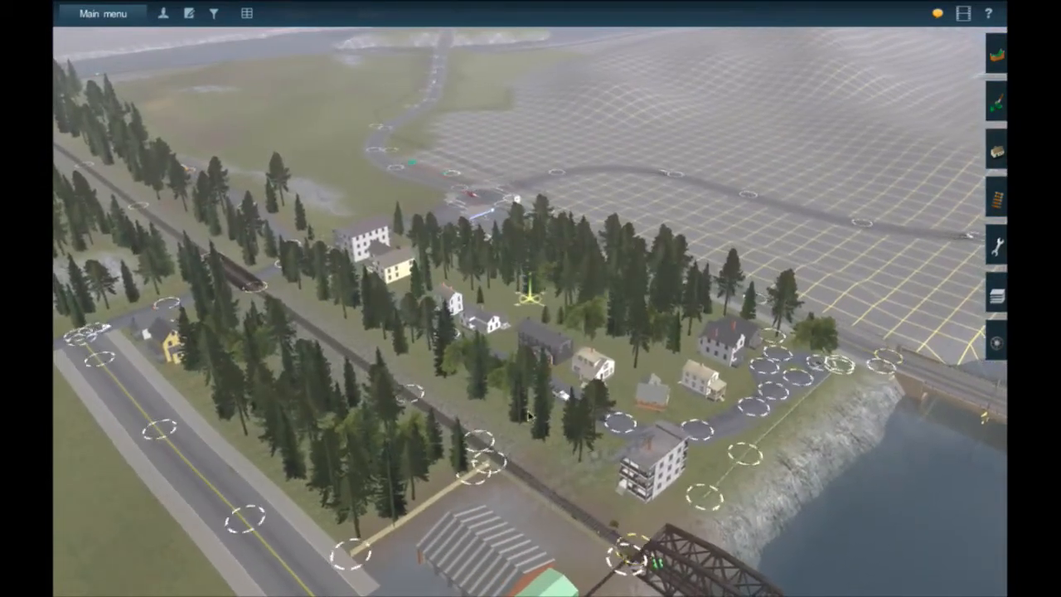
{"action": "key", "text": "Left"}
View the tree-lined track and the two roads beyond the gas station intersection, looking outward and back toward downtown.
{"action": "scroll", "coordinate": [630, 339], "scroll_direction": "up", "scroll_amount": 2}
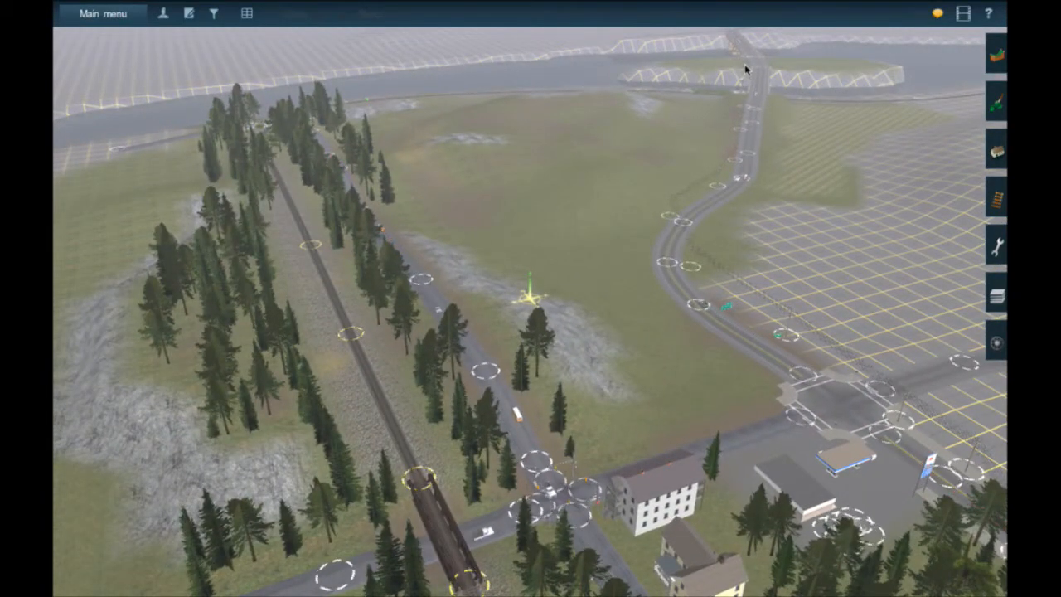
{"action": "key", "text": "q"}
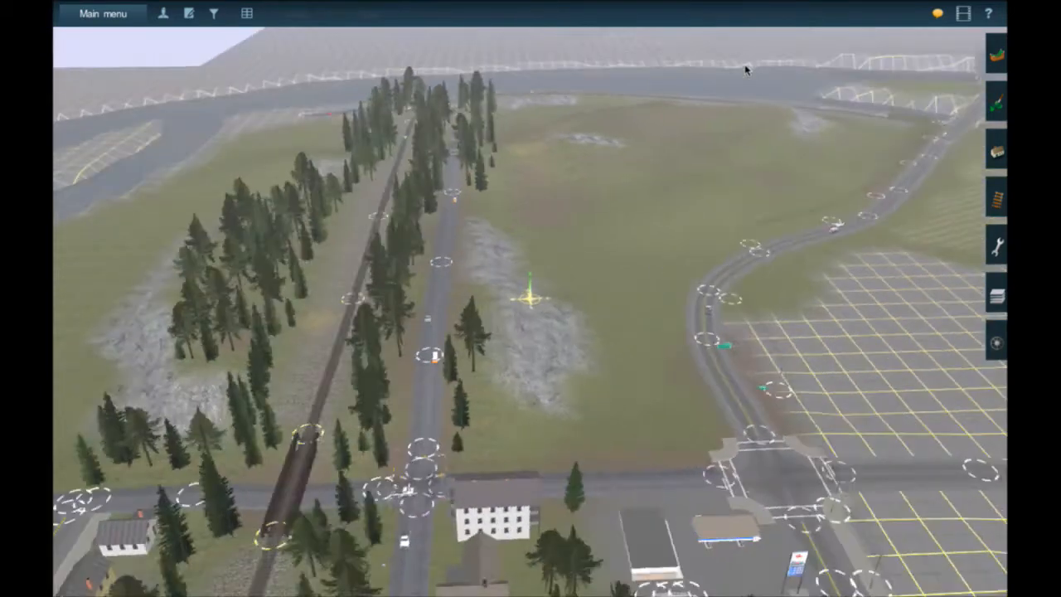
{"action": "key", "text": "Left"}
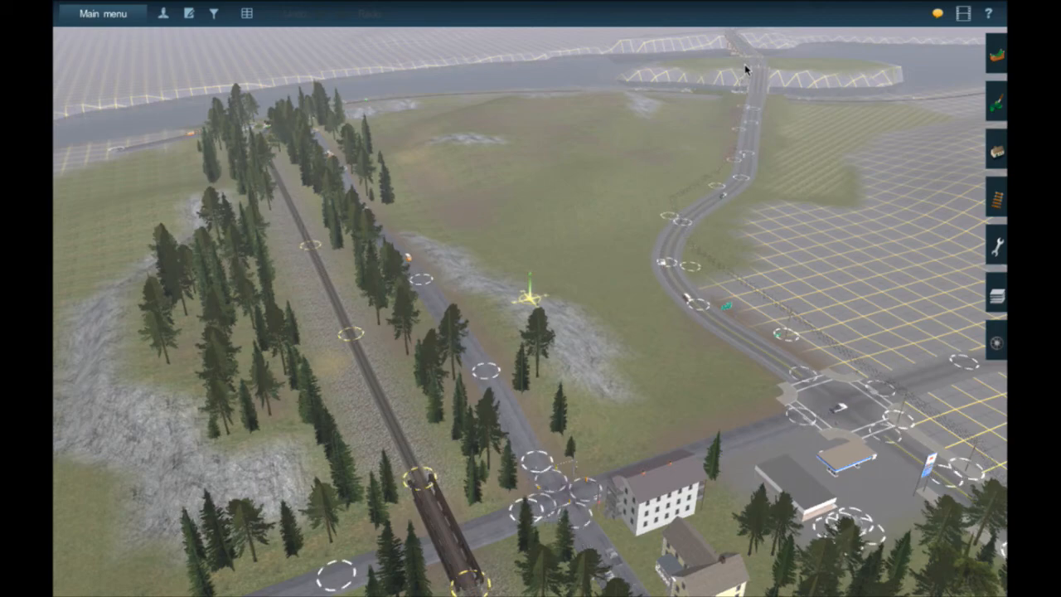
{"action": "key", "text": "Left"}
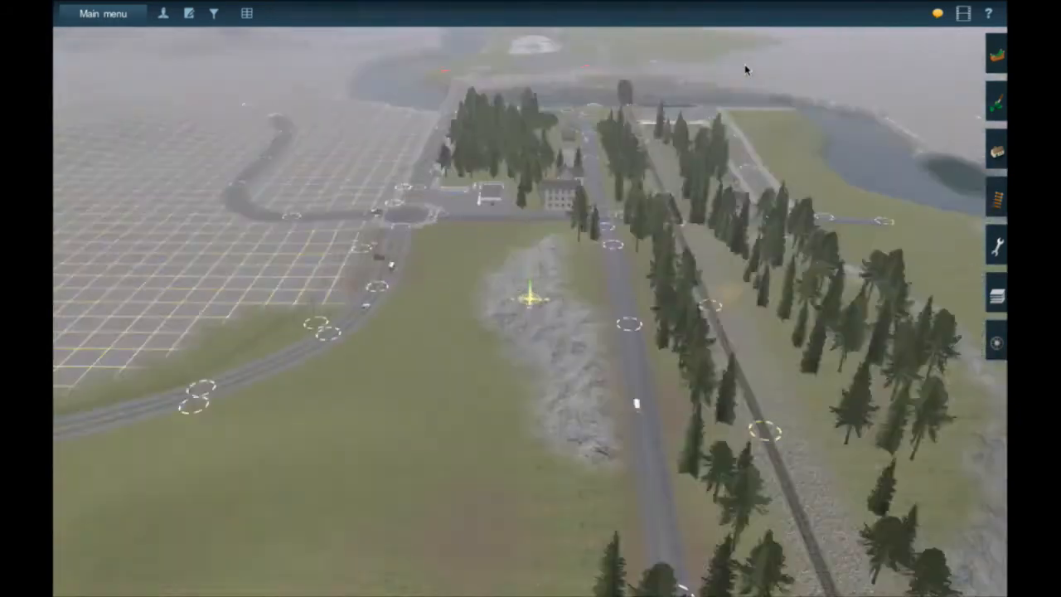
{"action": "key", "text": "Left"}
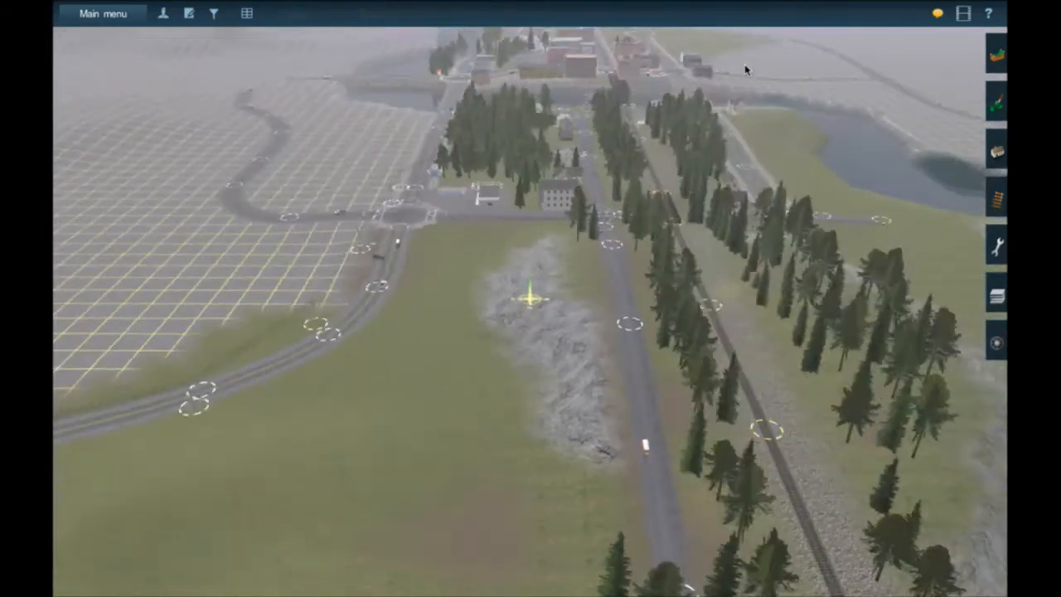
{"action": "key", "text": "Left"}
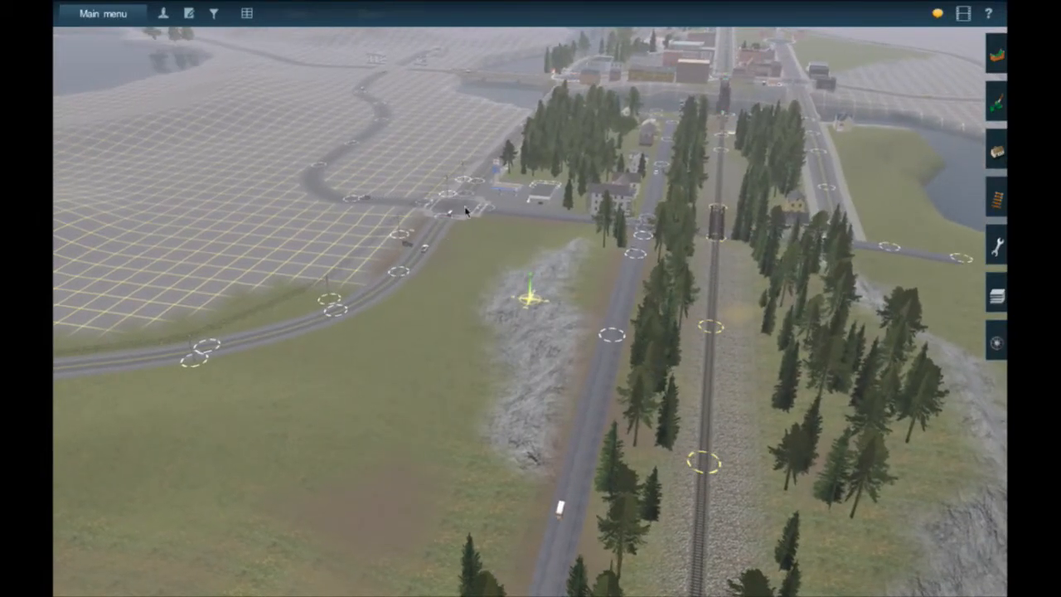
{"action": "scroll", "coordinate": [543, 133], "scroll_direction": "up", "scroll_amount": 5}
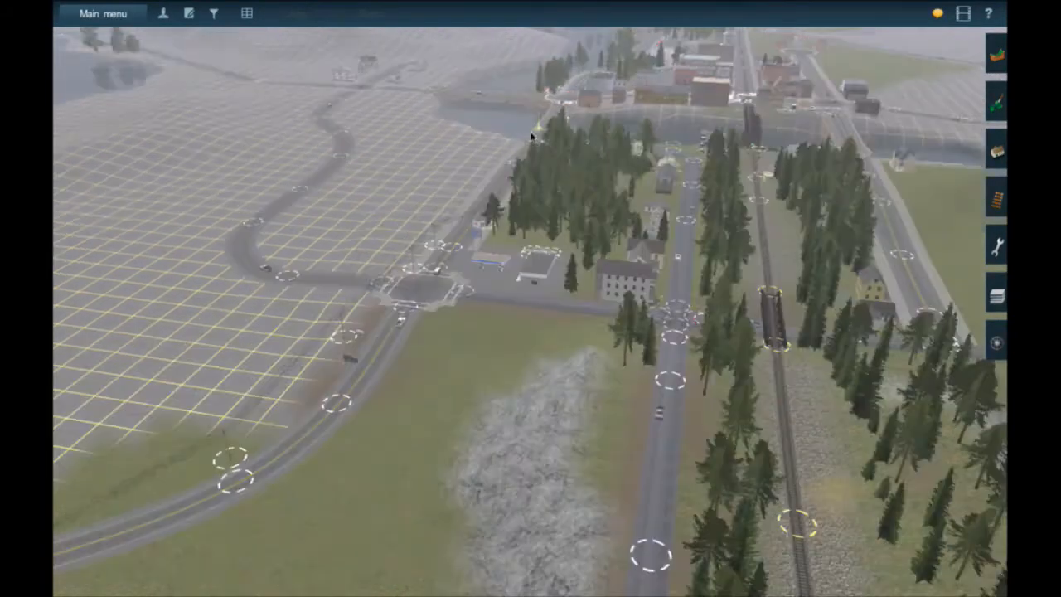
Pass the river truss bridge to the wooded edge of town and survey the whole route on the map.
{"action": "key", "text": "Left"}
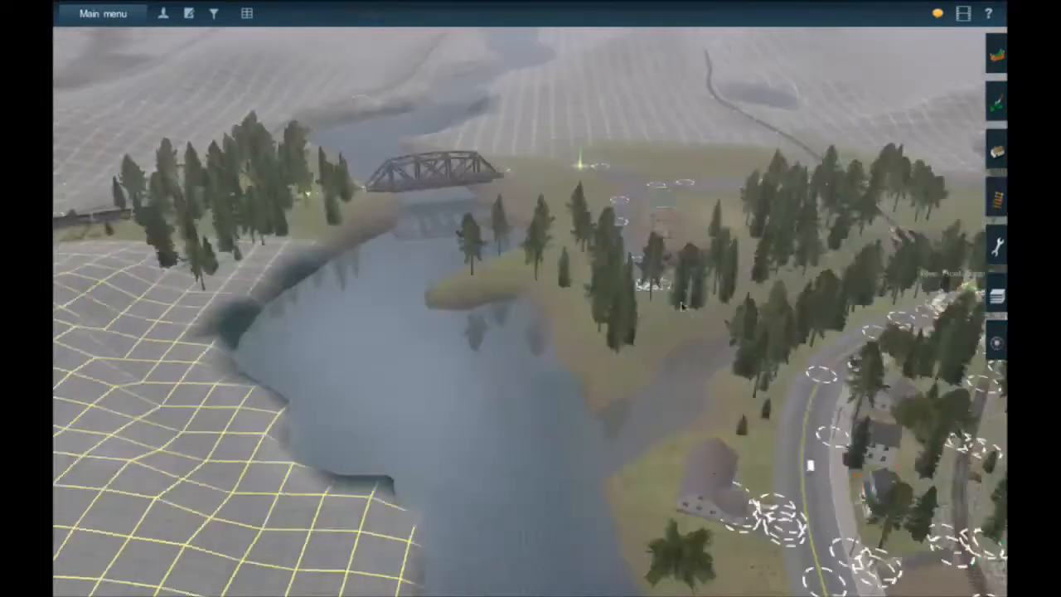
{"action": "key", "text": "Left"}
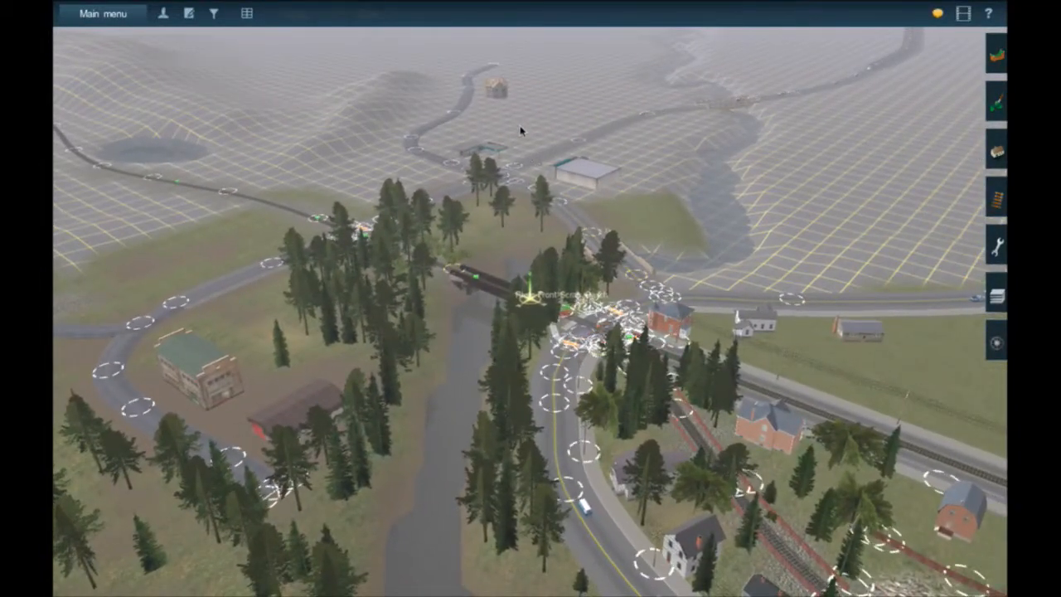
{"action": "scroll", "coordinate": [520, 130], "scroll_direction": "down", "scroll_amount": 10}
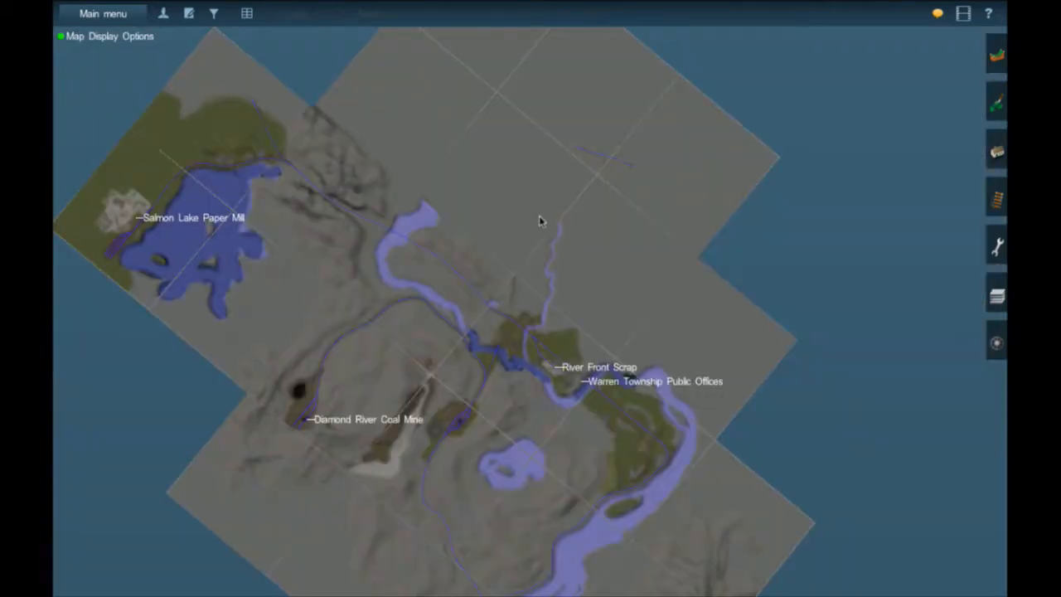
{"action": "scroll", "coordinate": [538, 218], "scroll_direction": "up", "scroll_amount": 5}
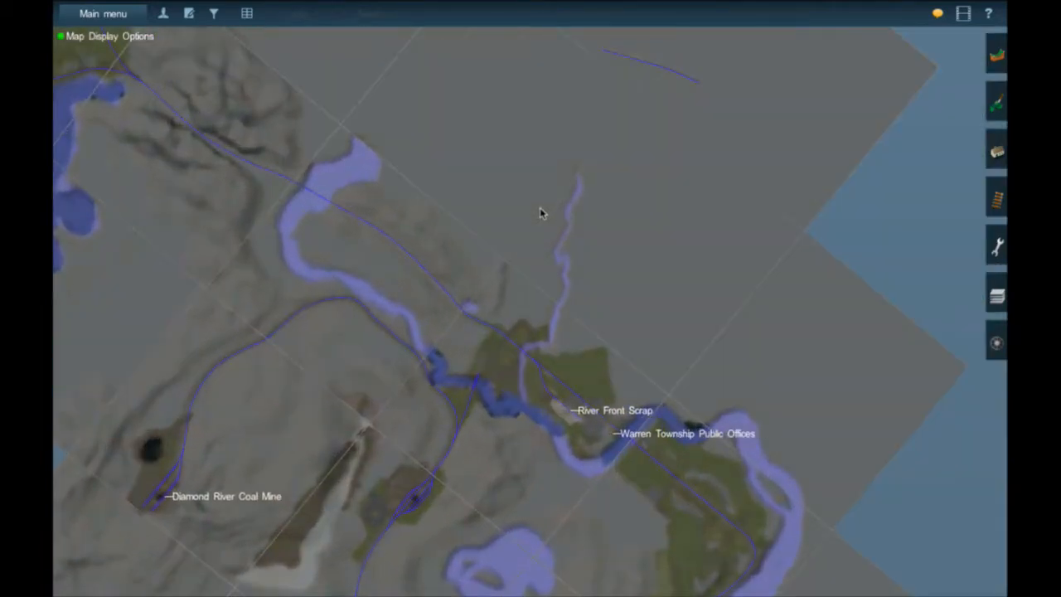
{"action": "scroll", "coordinate": [540, 213], "scroll_direction": "up", "scroll_amount": 4}
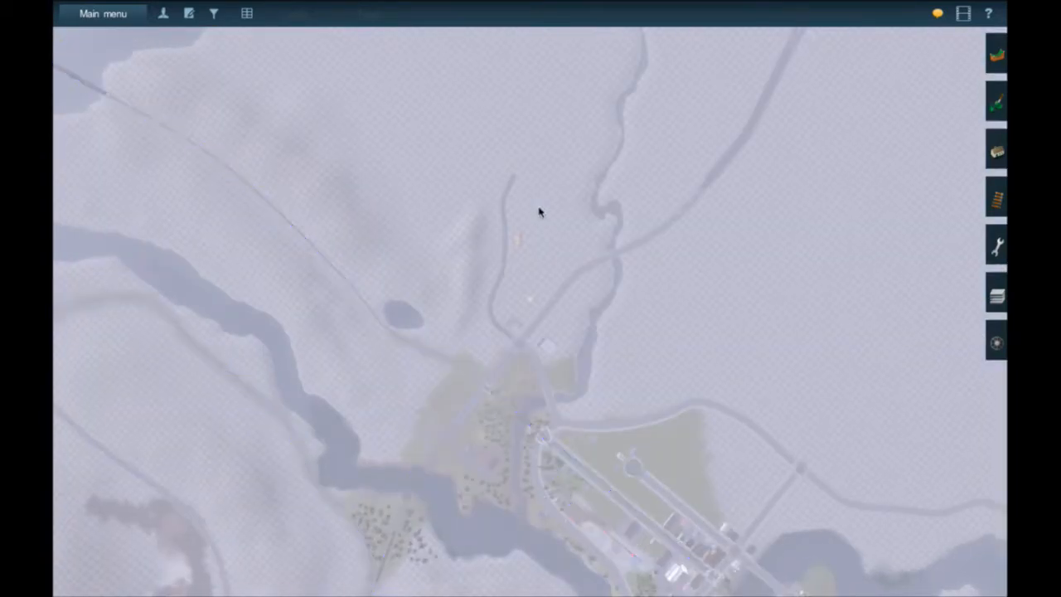
Examine the road junction outside town with its green-trimmed buildings and lone house from both directions.
{"action": "scroll", "coordinate": [538, 212], "scroll_direction": "up", "scroll_amount": 2}
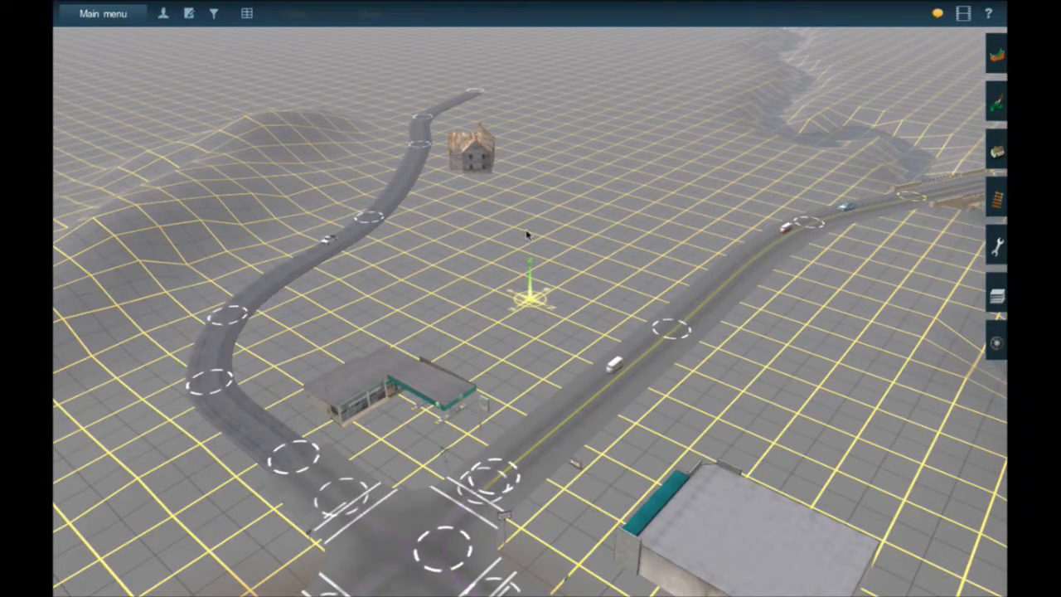
{"action": "scroll", "coordinate": [575, 327], "scroll_direction": "up", "scroll_amount": 3}
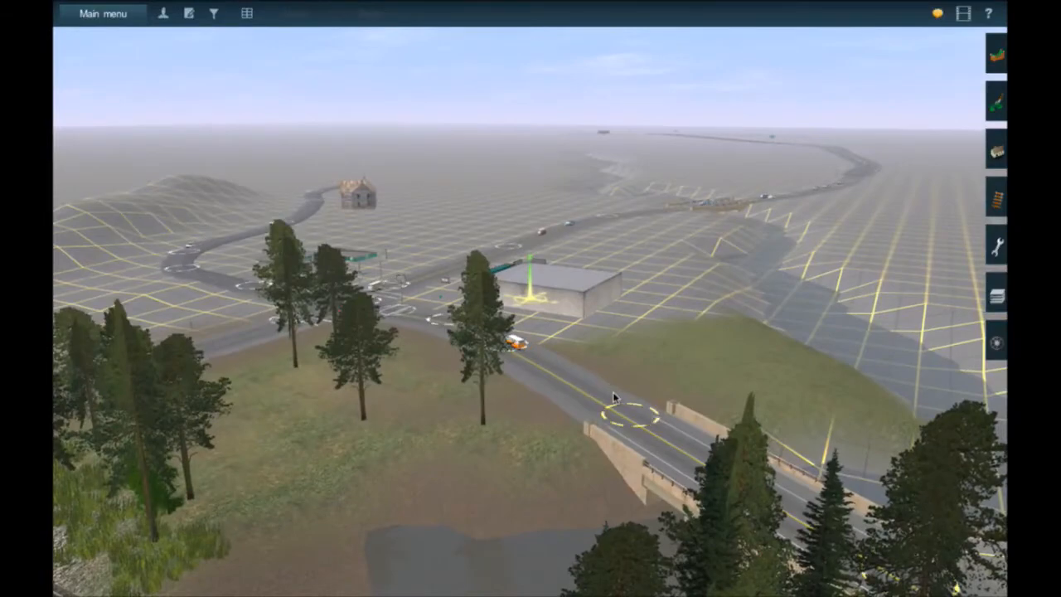
{"action": "key", "text": "Right"}
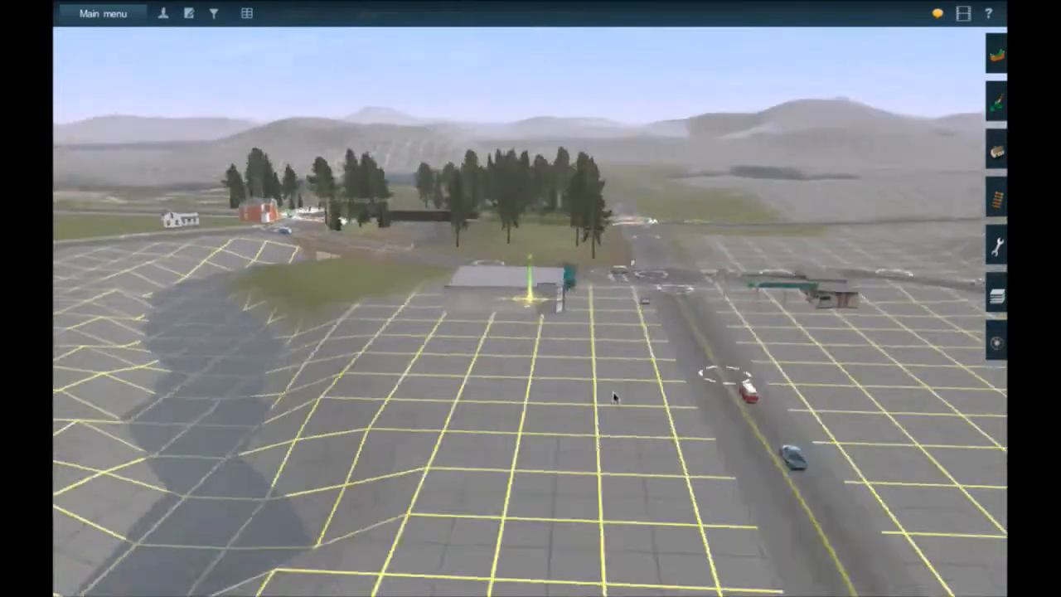
{"action": "key", "text": "Down"}
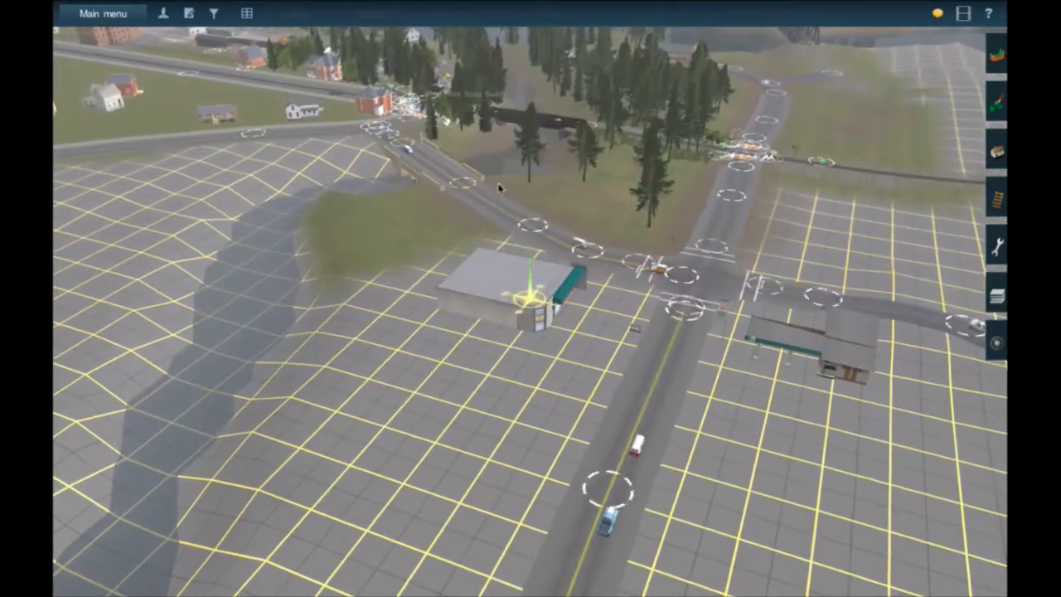
{"action": "scroll", "coordinate": [491, 189], "scroll_direction": "up", "scroll_amount": 2}
Travel over the scrap yard and the wooded neighborhood, and follow the highway to the island bridge across the river.
{"action": "key", "text": "Up"}
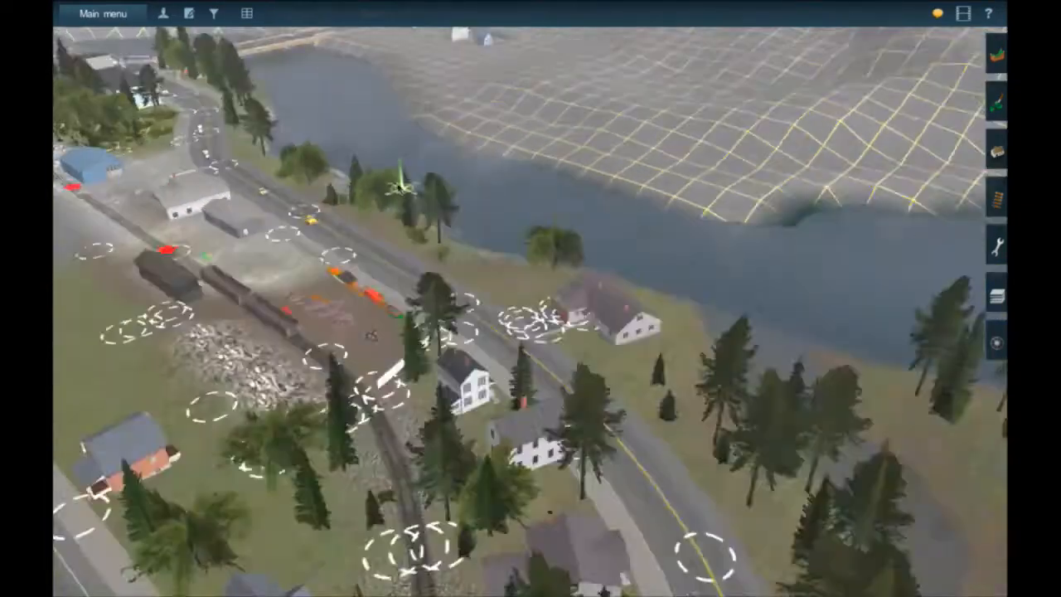
{"action": "key", "text": "Up"}
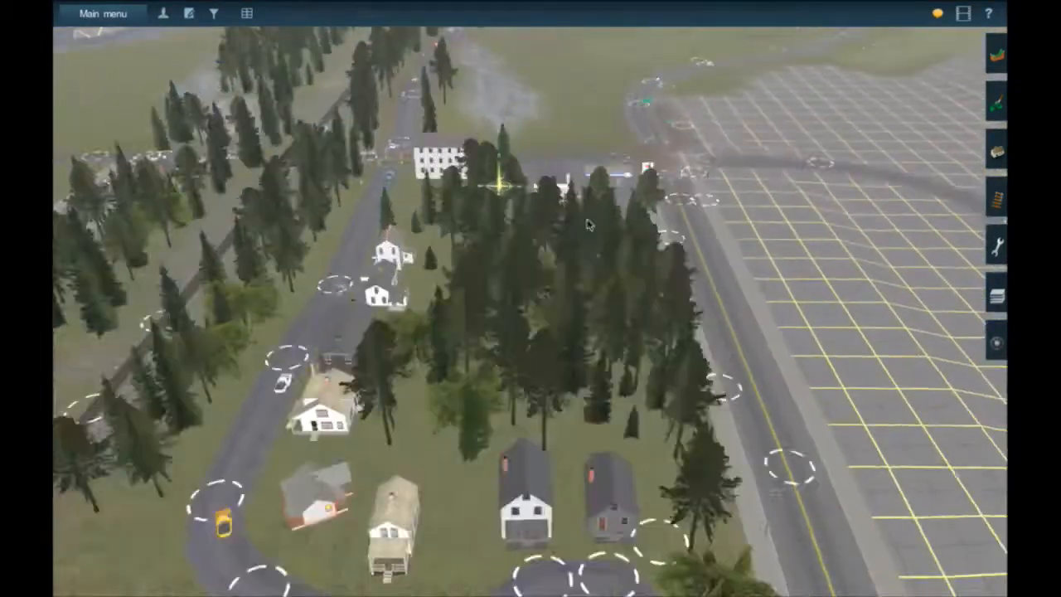
{"action": "key", "text": "Up"}
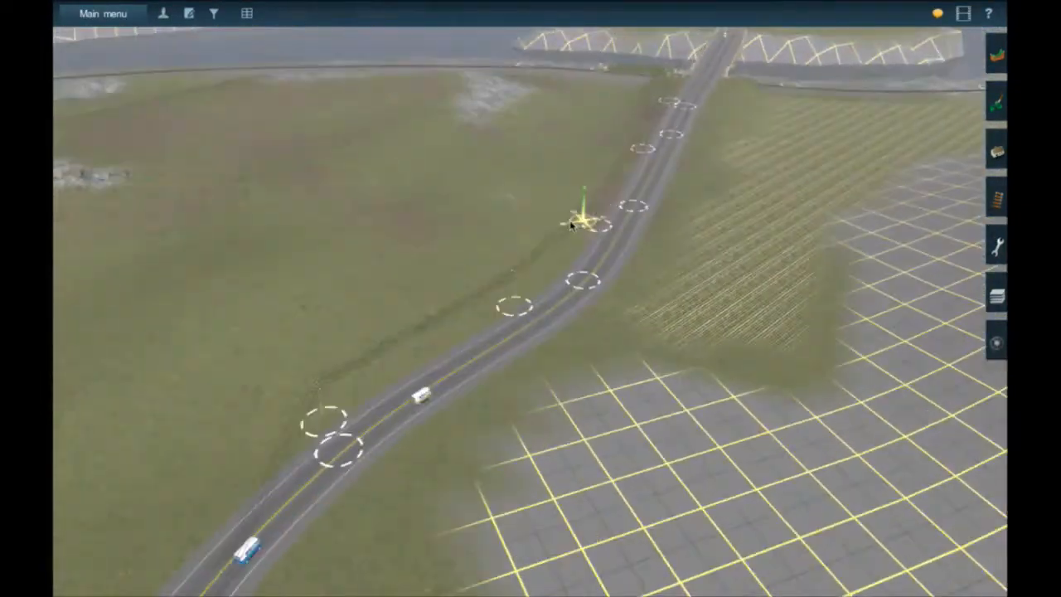
{"action": "key", "text": "Up"}
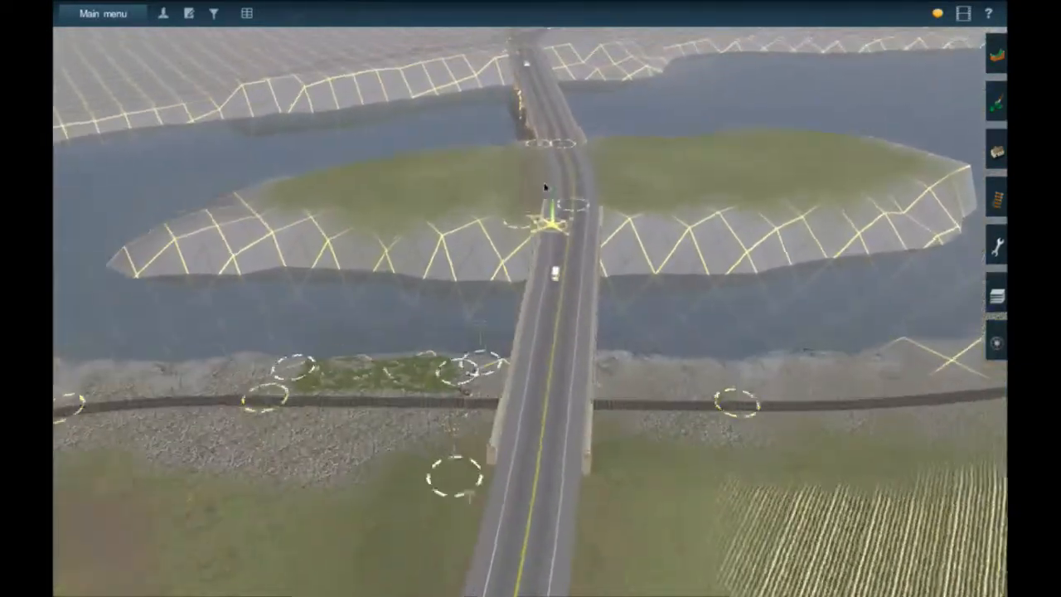
Follow the highway beyond the island along the curving shoreline and past the dam into the untextured terrain.
{"action": "key", "text": "Up"}
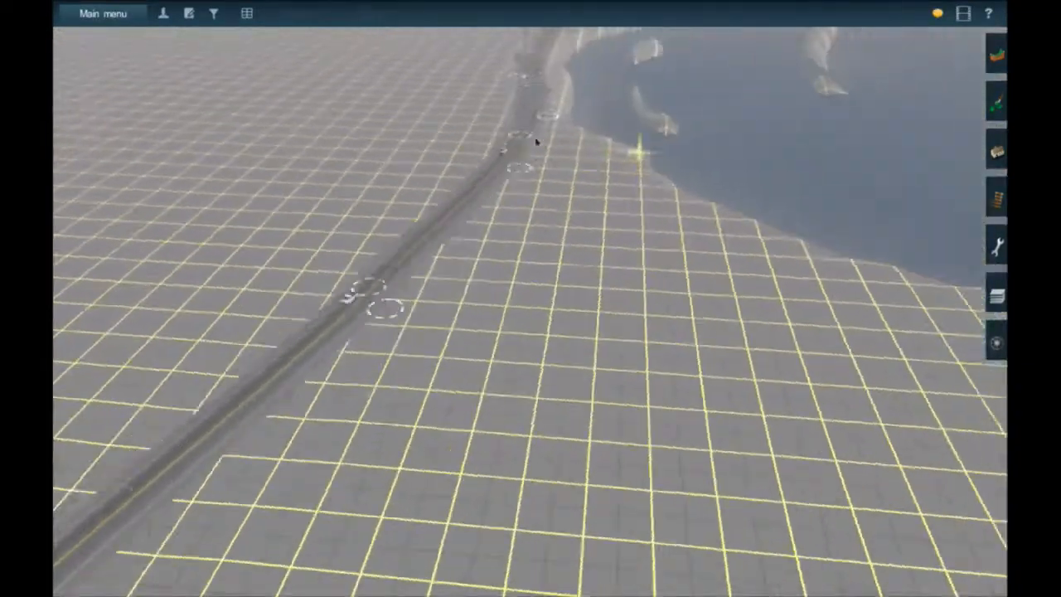
{"action": "key", "text": "Up"}
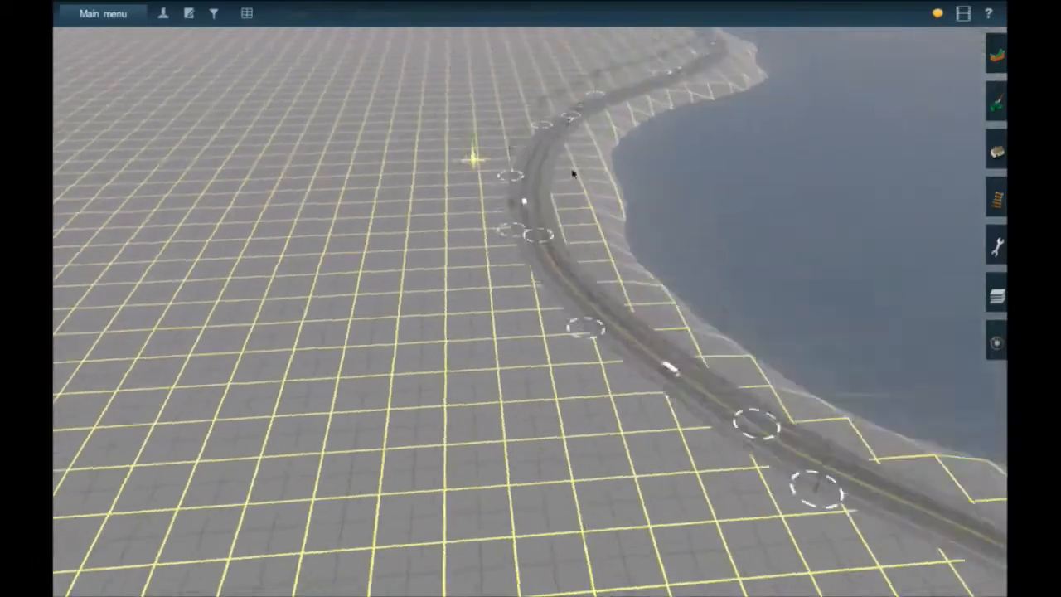
{"action": "key", "text": "Up"}
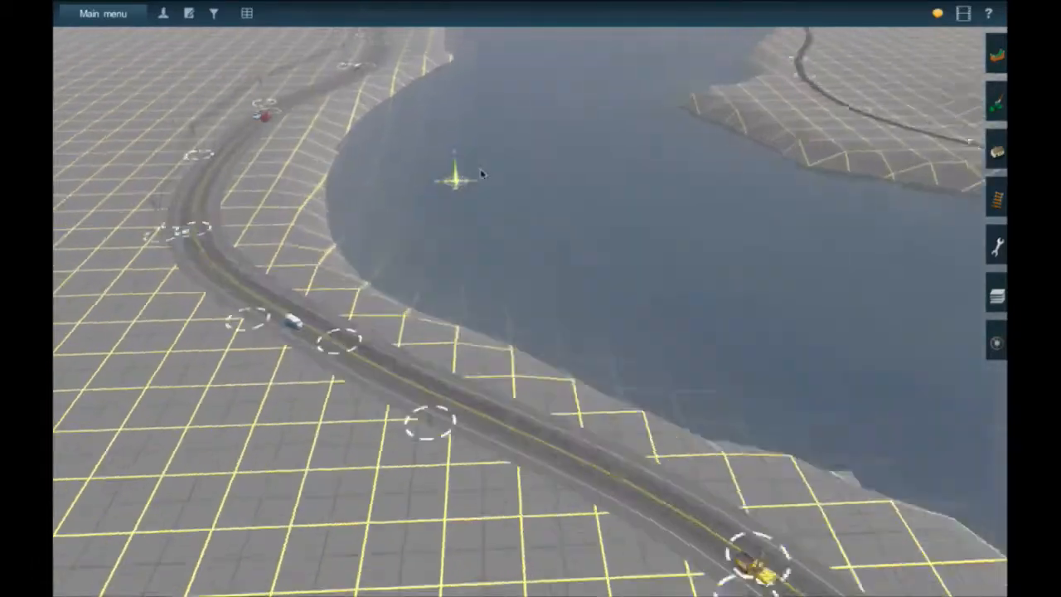
{"action": "key", "text": "Up"}
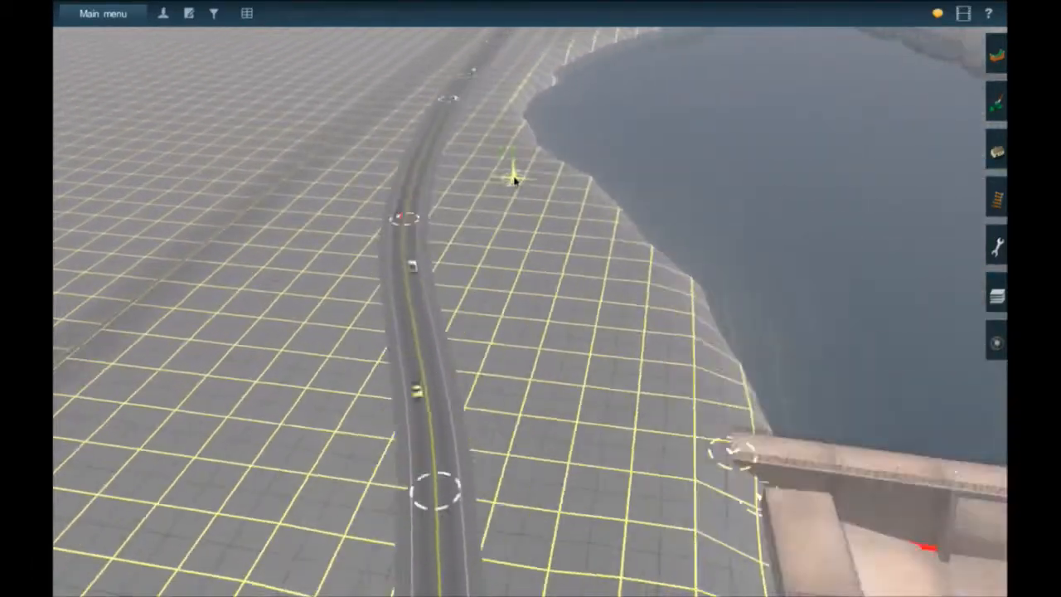
{"action": "key", "text": "Up"}
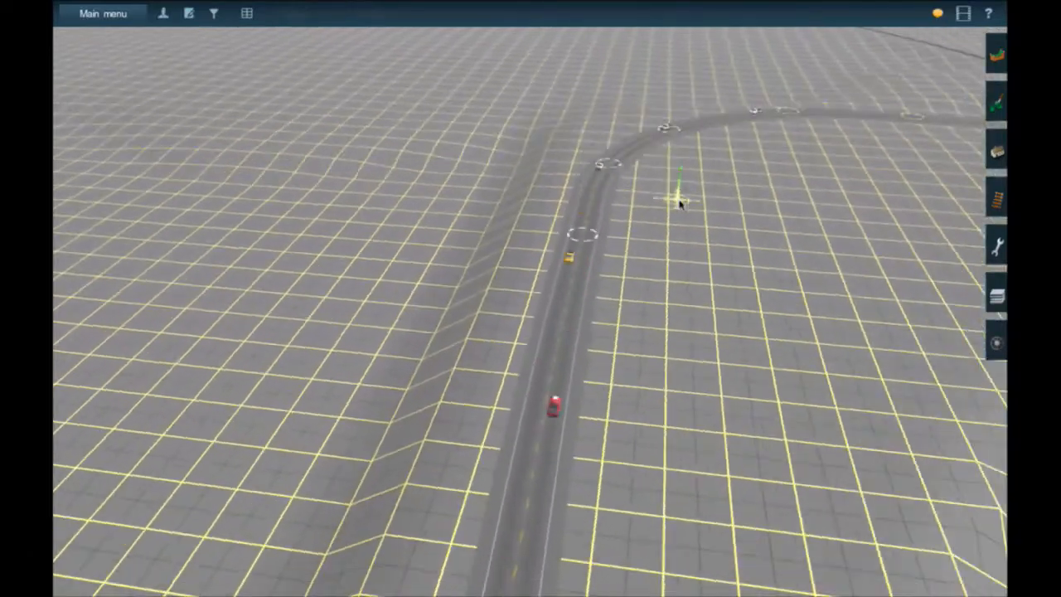
Follow the road over the next river bridge and across the bare terrain to its end near the parked freight cars.
{"action": "key", "text": "Up"}
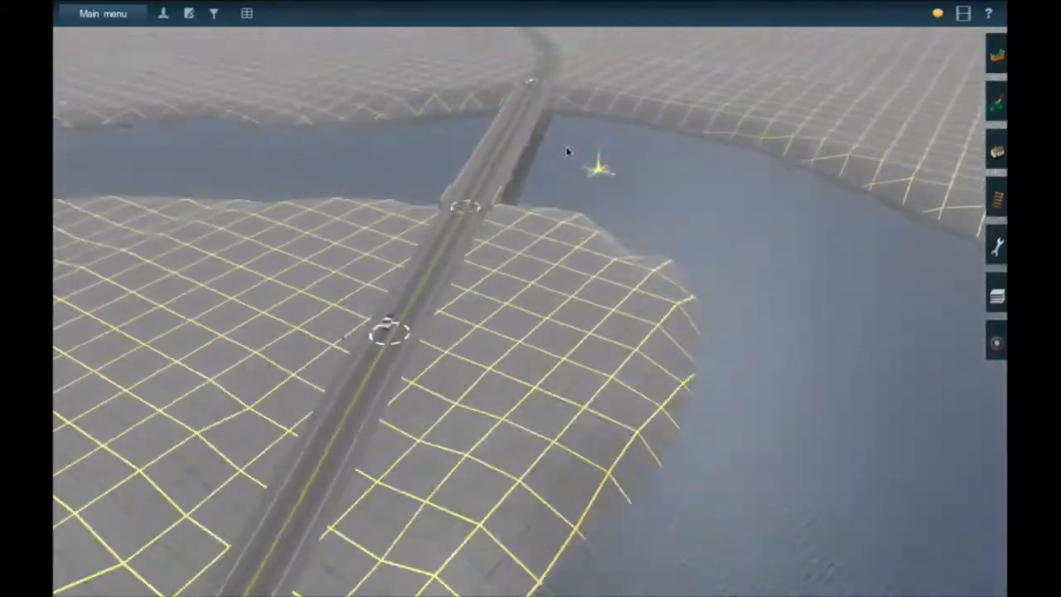
{"action": "key", "text": "Up"}
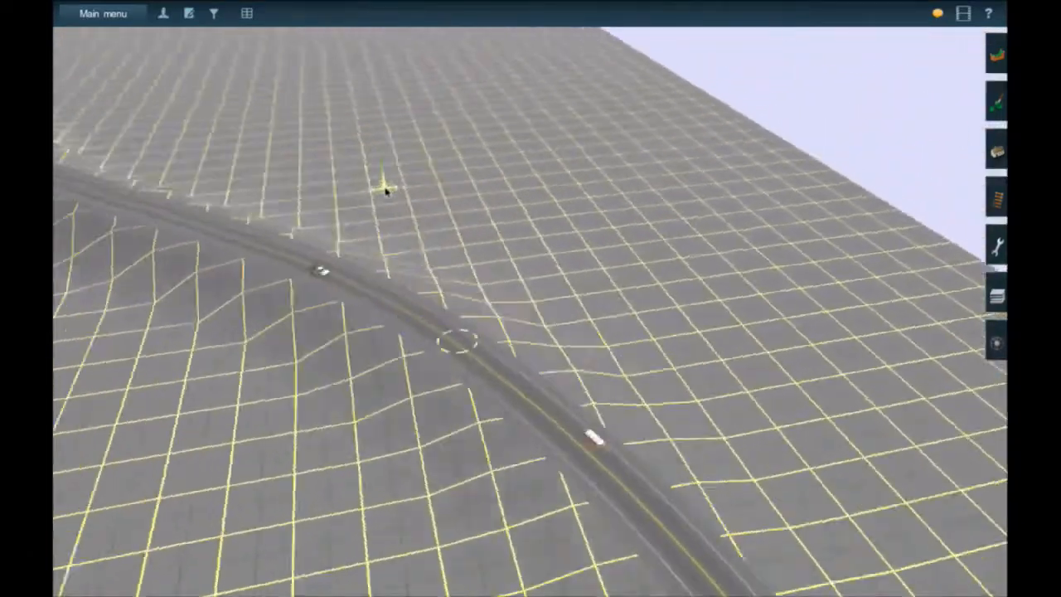
{"action": "key", "text": "Up"}
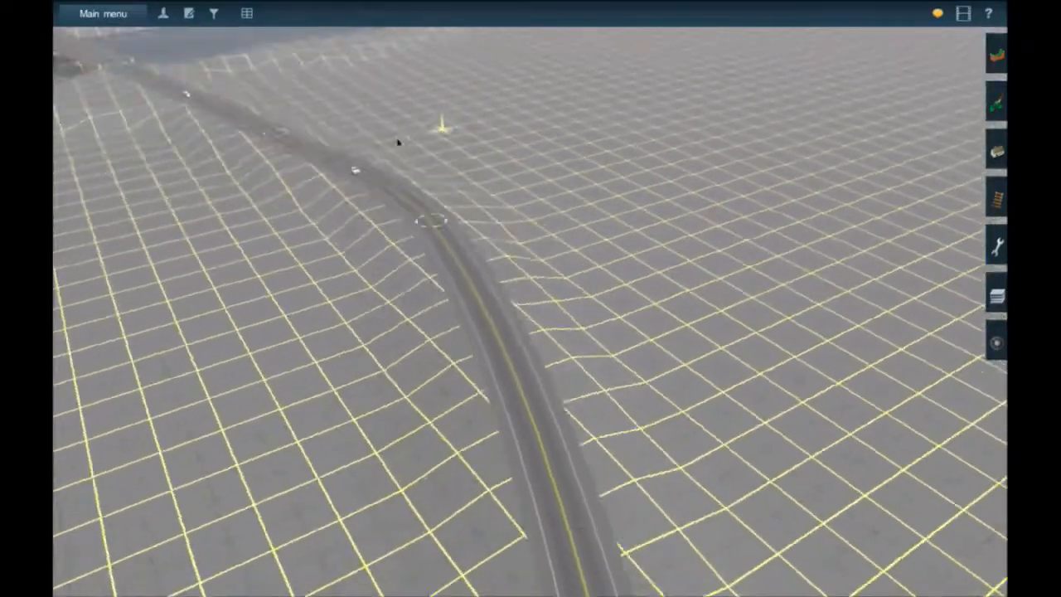
{"action": "key", "text": "Up"}
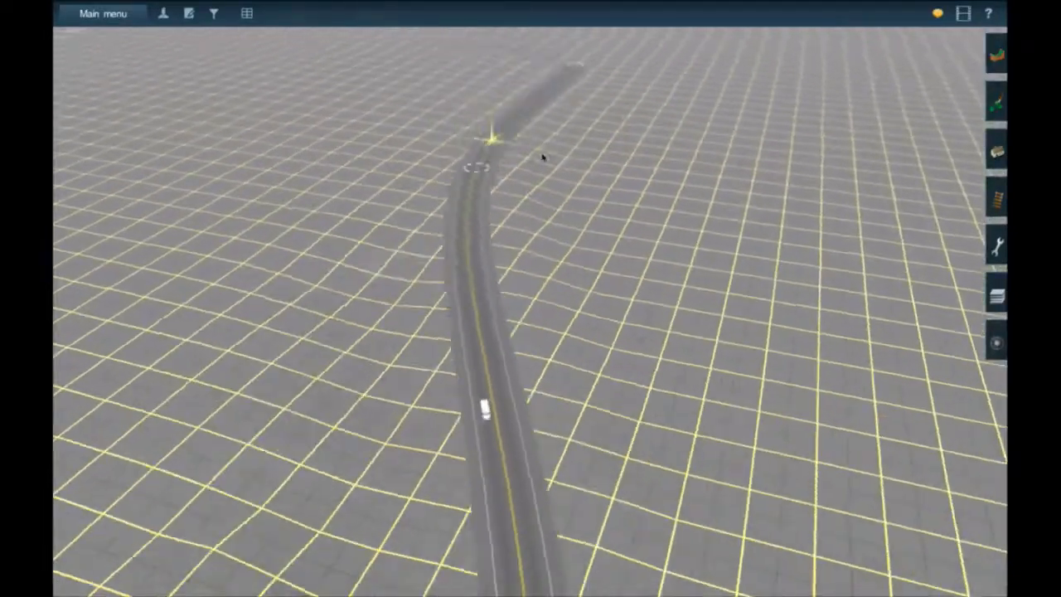
{"action": "key", "text": "Up"}
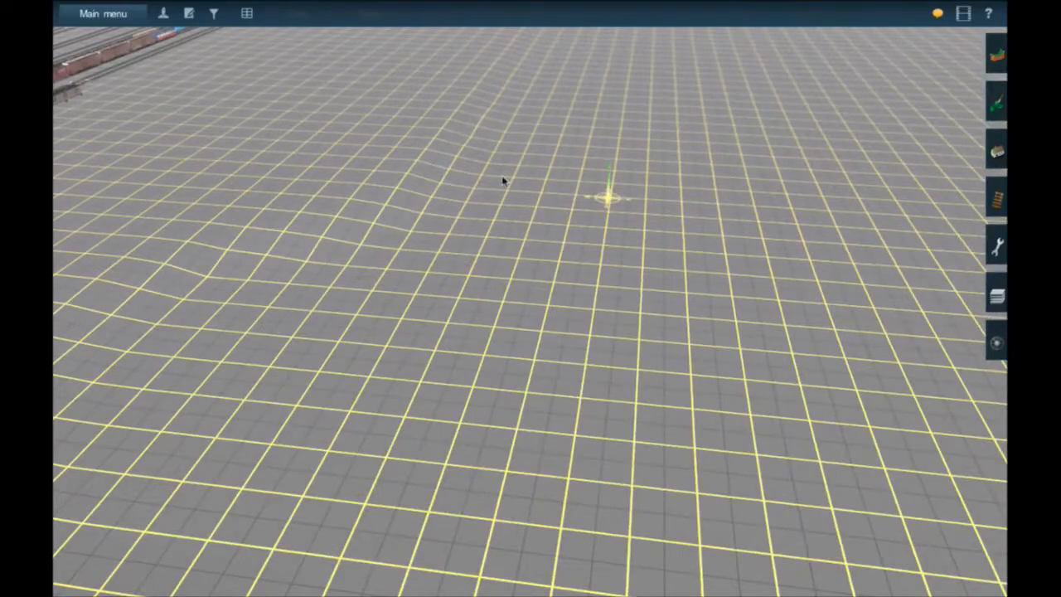
Travel across the bare terrain and over the river, and return to the riverside highway leading to the road bridge.
{"action": "key", "text": "Up"}
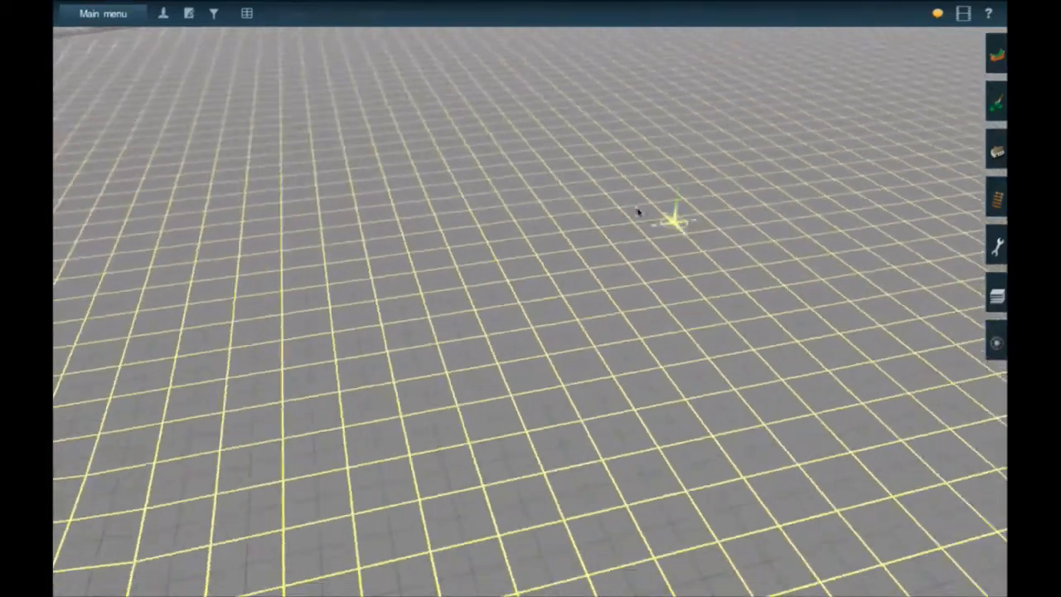
{"action": "key", "text": "Up"}
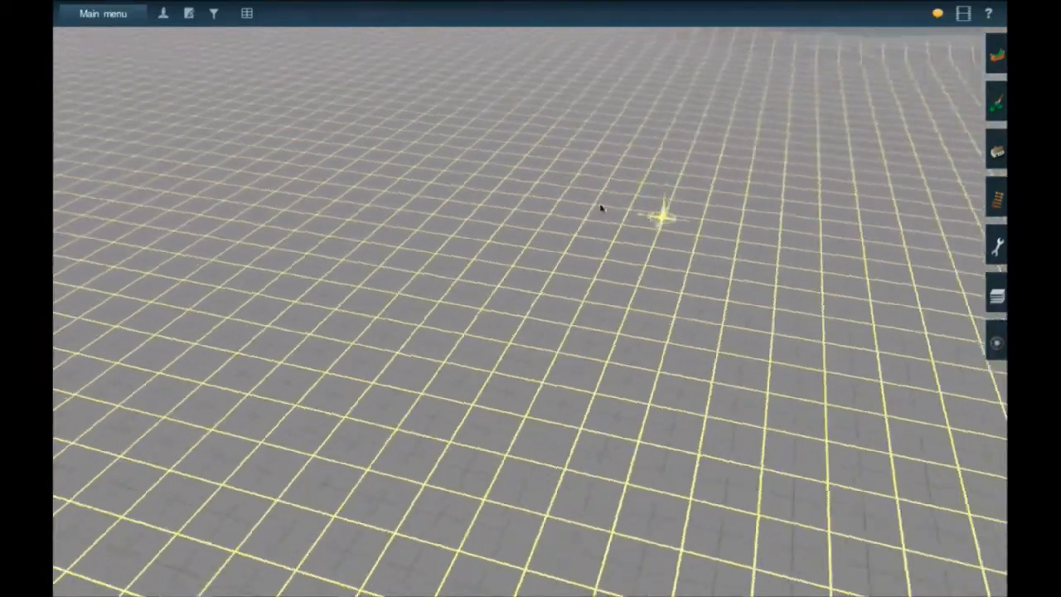
{"action": "key", "text": "Up"}
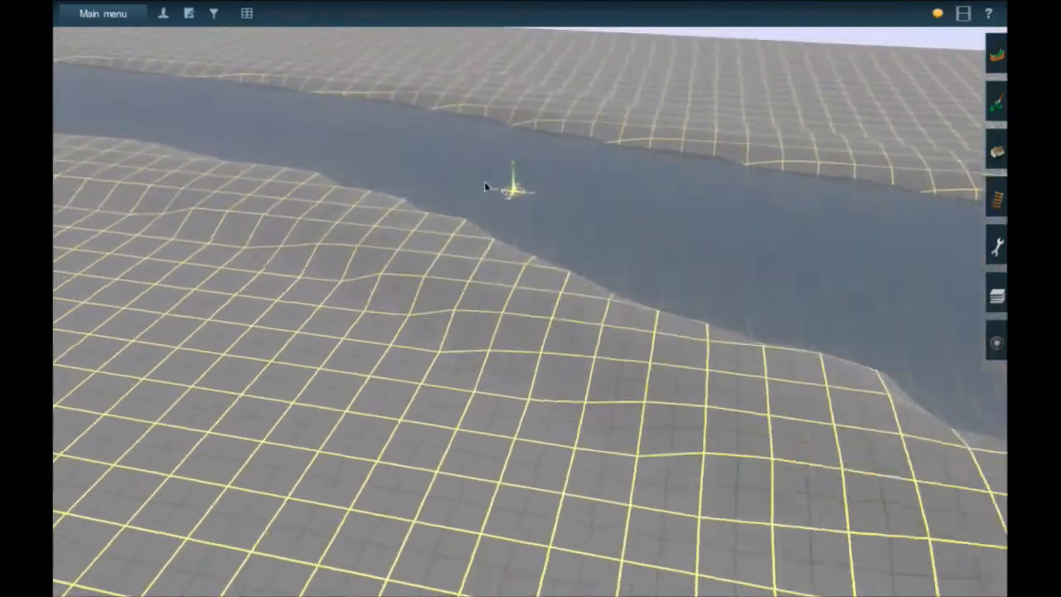
{"action": "key", "text": "Up"}
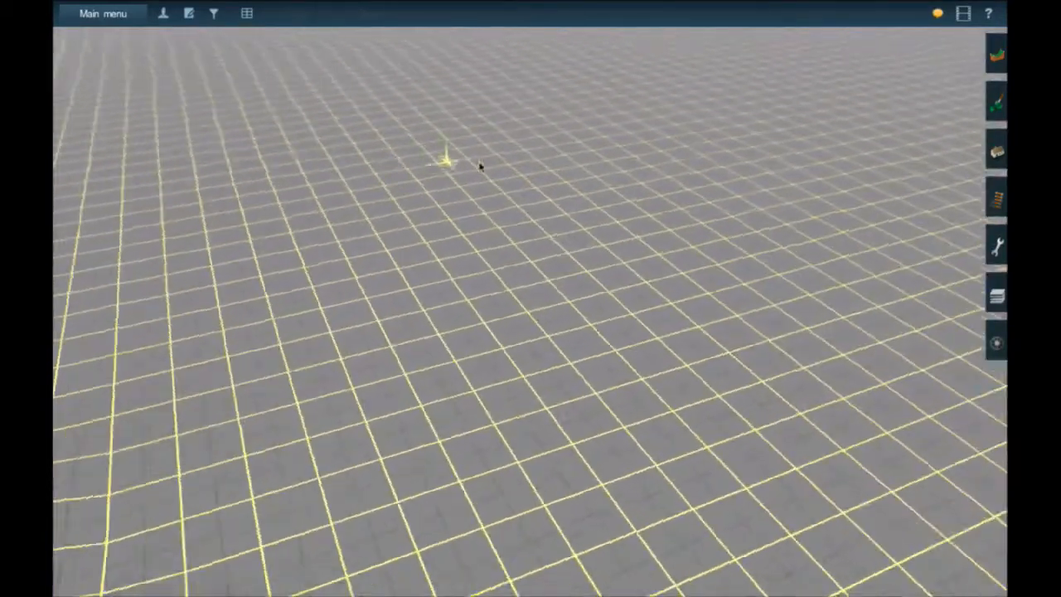
{"action": "key", "text": "q"}
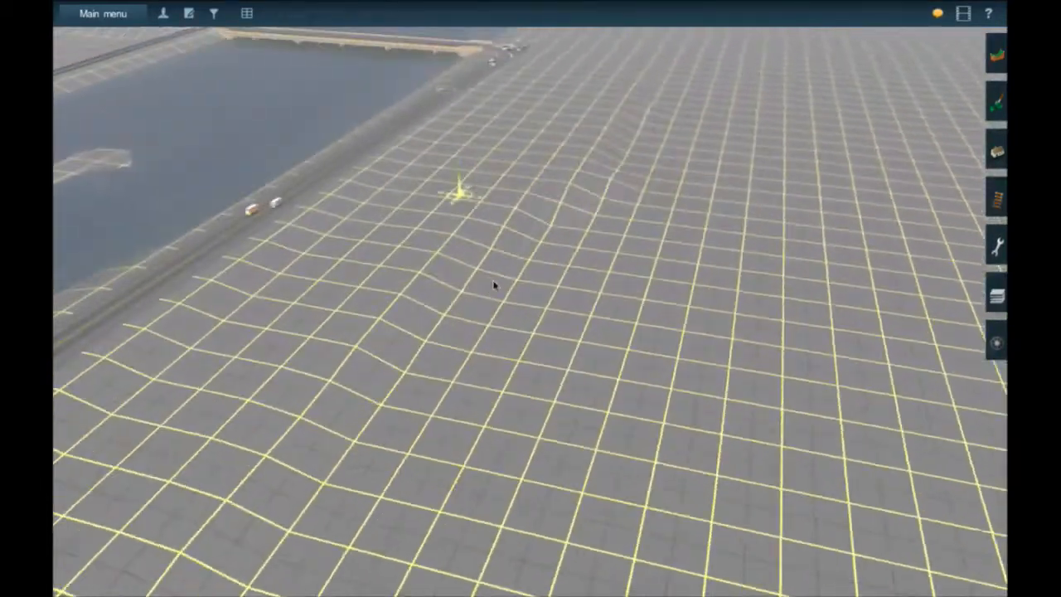
{"action": "key", "text": "q"}
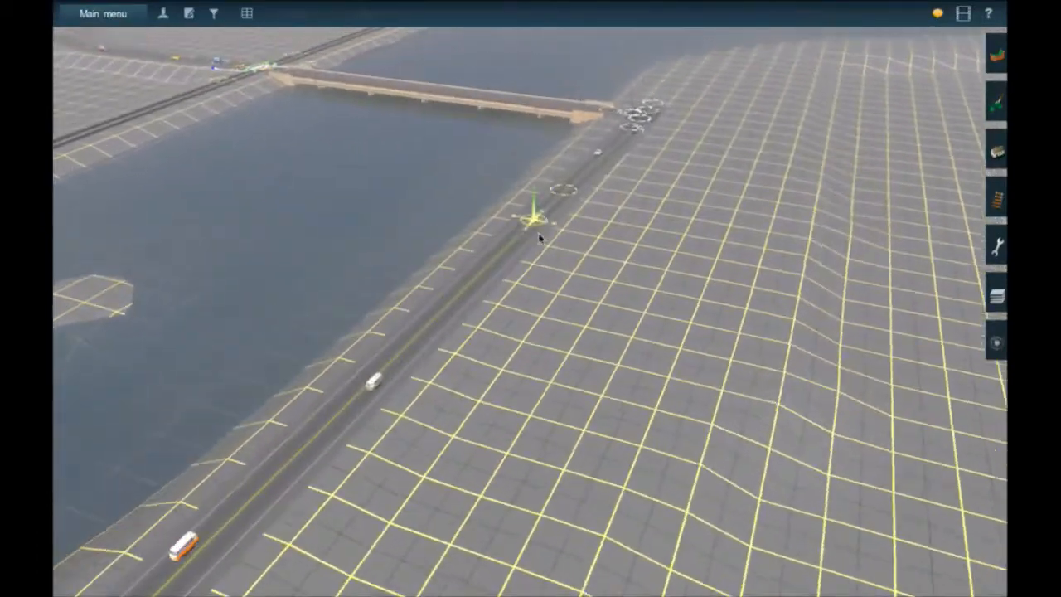
{"action": "key", "text": "q"}
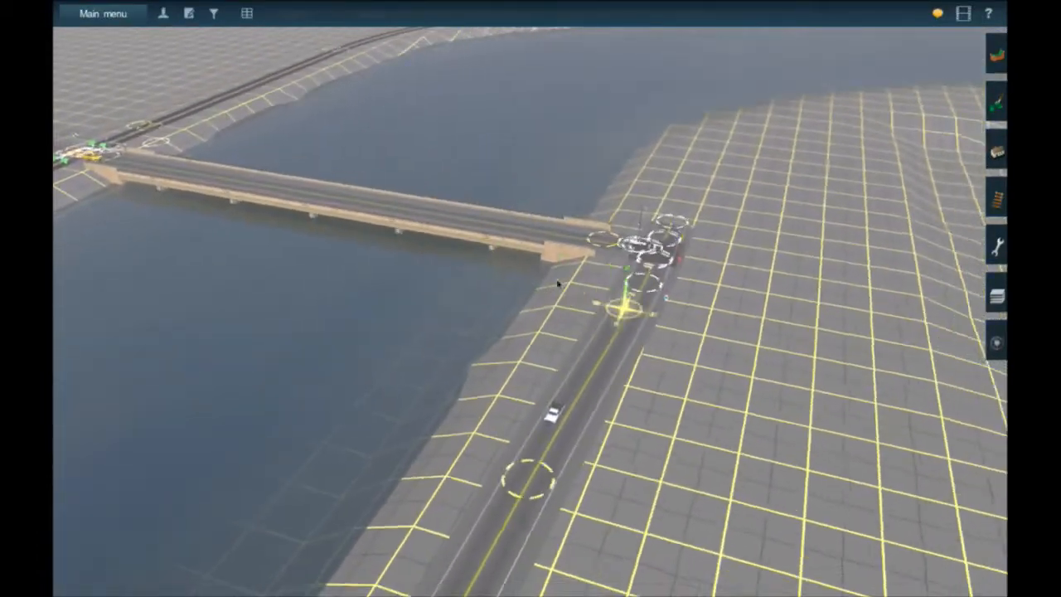
Follow the road to the railroad grade crossing in the untextured terrain and examine its signals and traffic up close.
{"action": "key", "text": "q"}
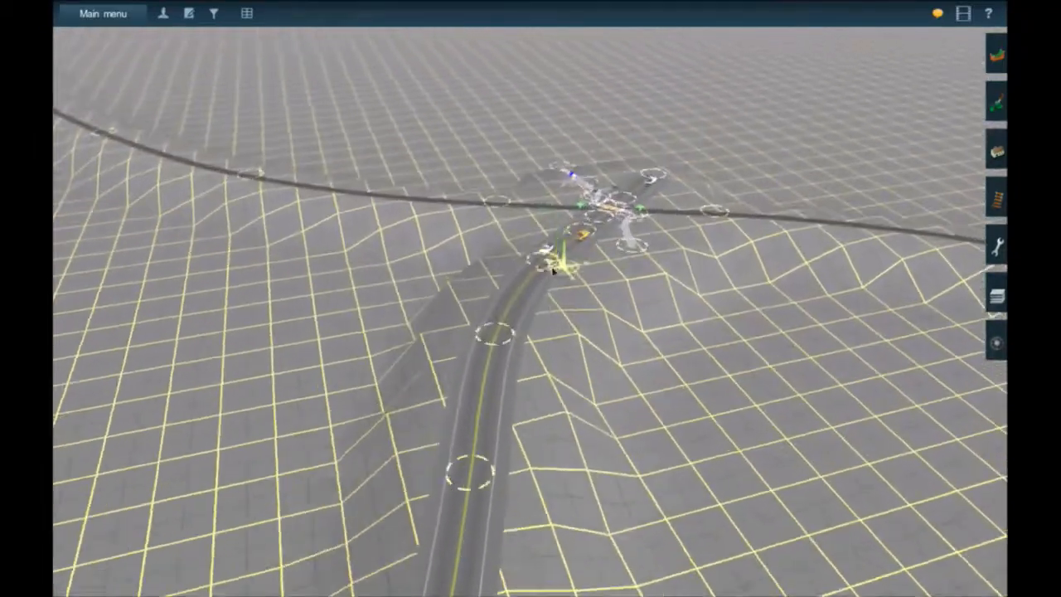
{"action": "scroll", "coordinate": [572, 261], "scroll_direction": "up", "scroll_amount": 8}
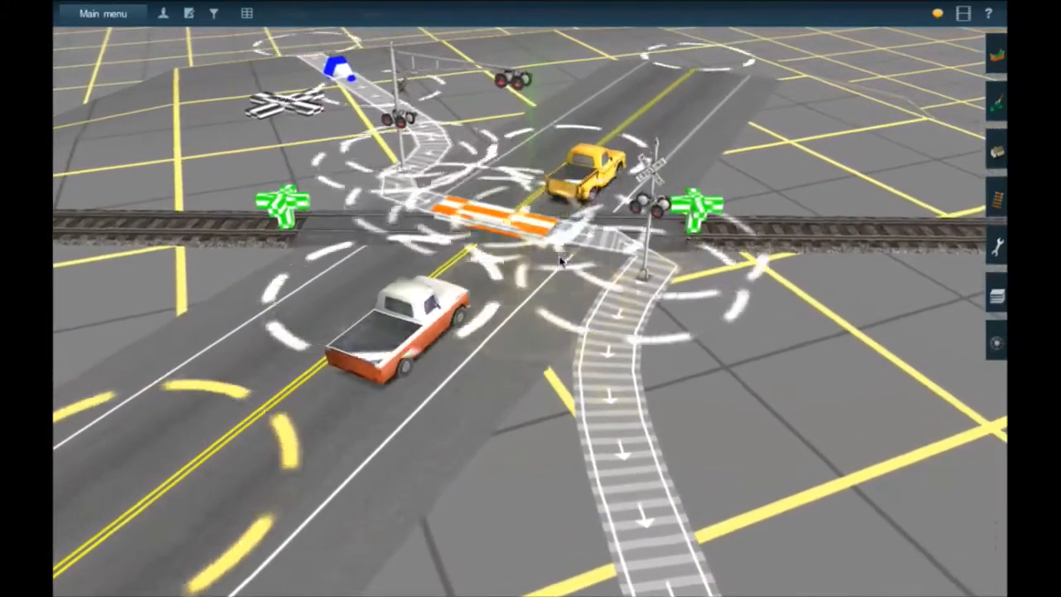
{"action": "right_click_drag", "start_coordinate": [560, 262], "coordinate": [560, 262]}
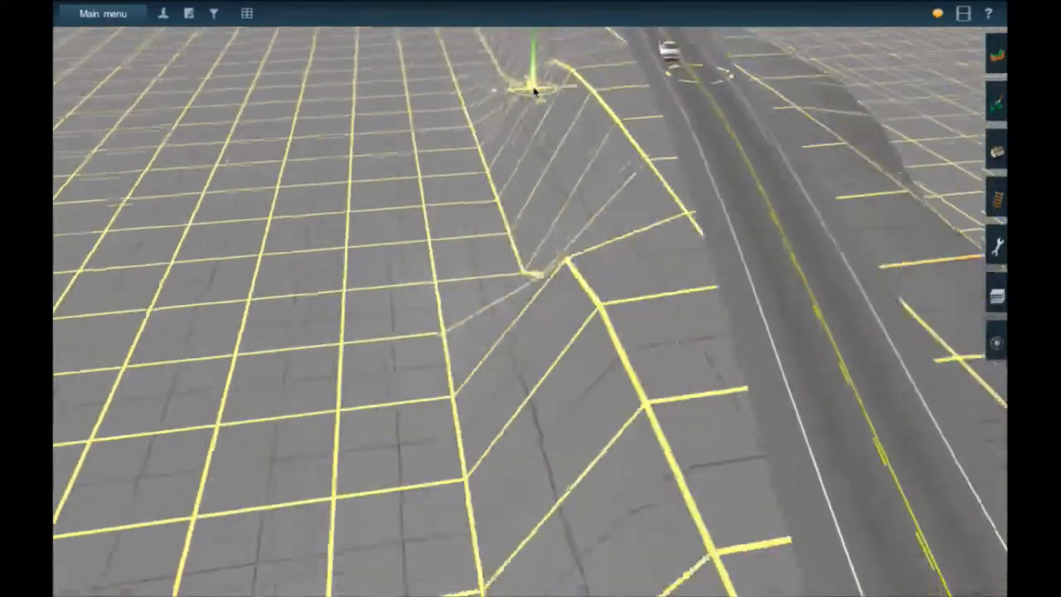
Follow the raised highway along its straight and winding stretches through the untextured terrain to the long river bridge.
{"action": "key", "text": "q"}
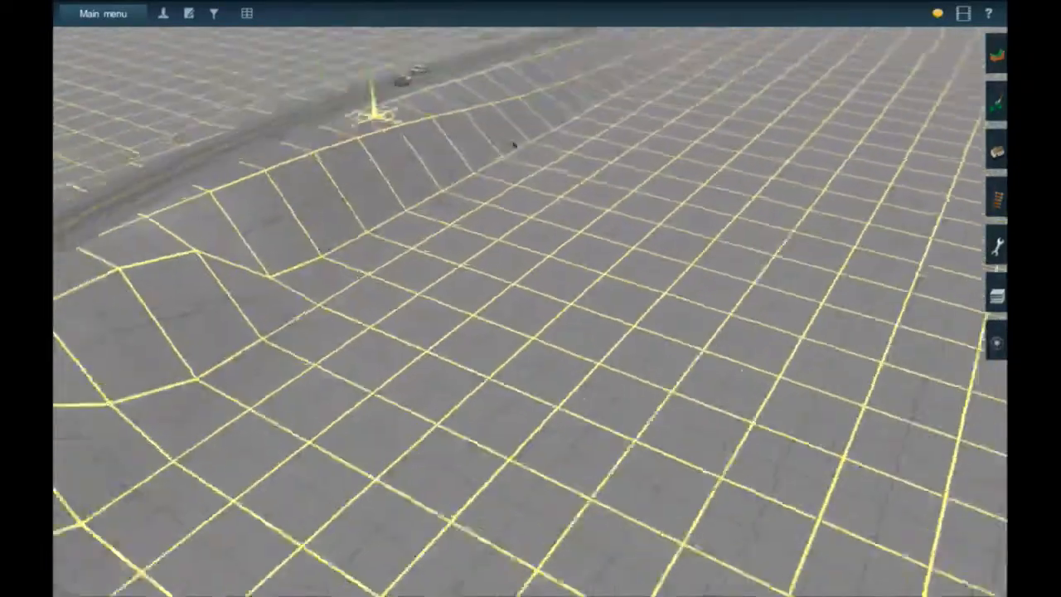
{"action": "key", "text": "q"}
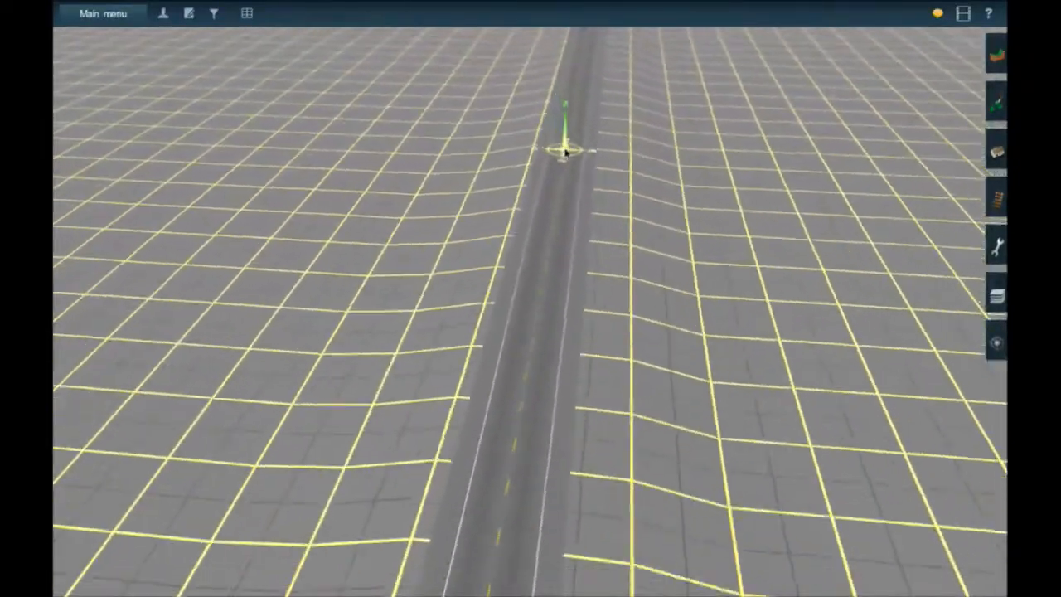
{"action": "key", "text": "q"}
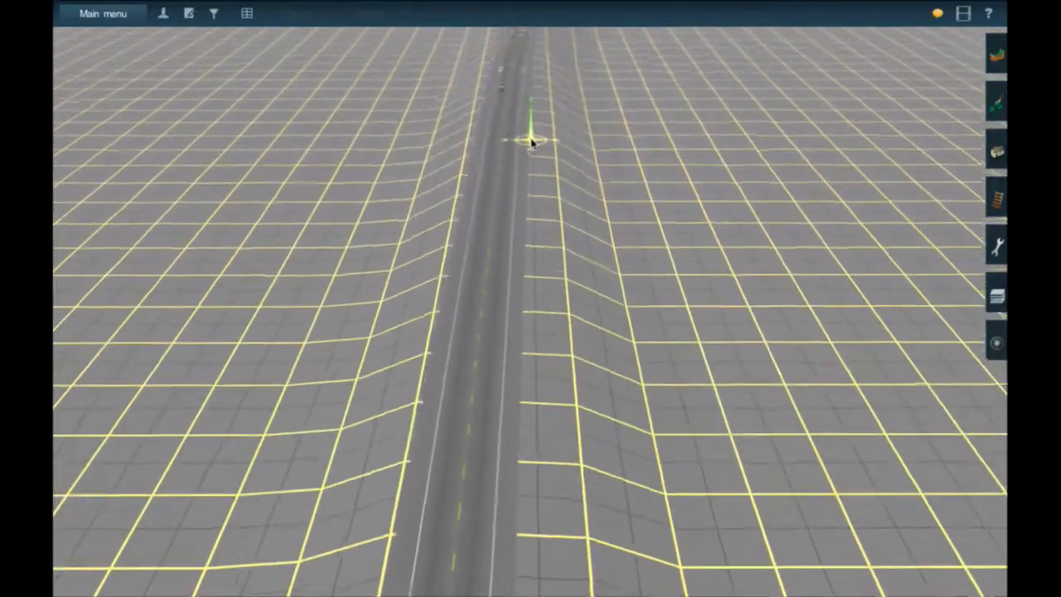
{"action": "key", "text": "q"}
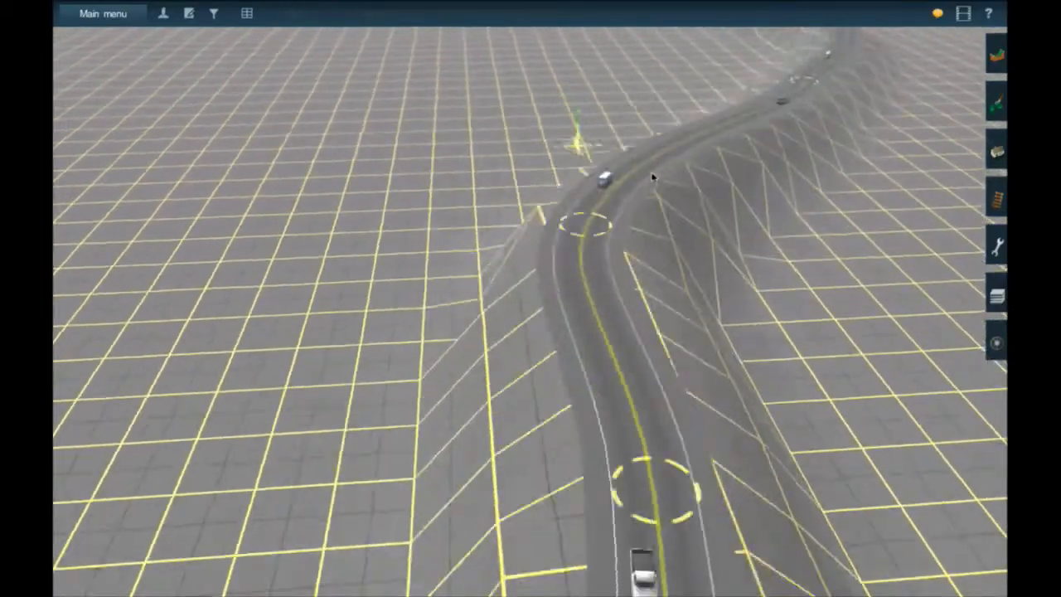
{"action": "key", "text": "q"}
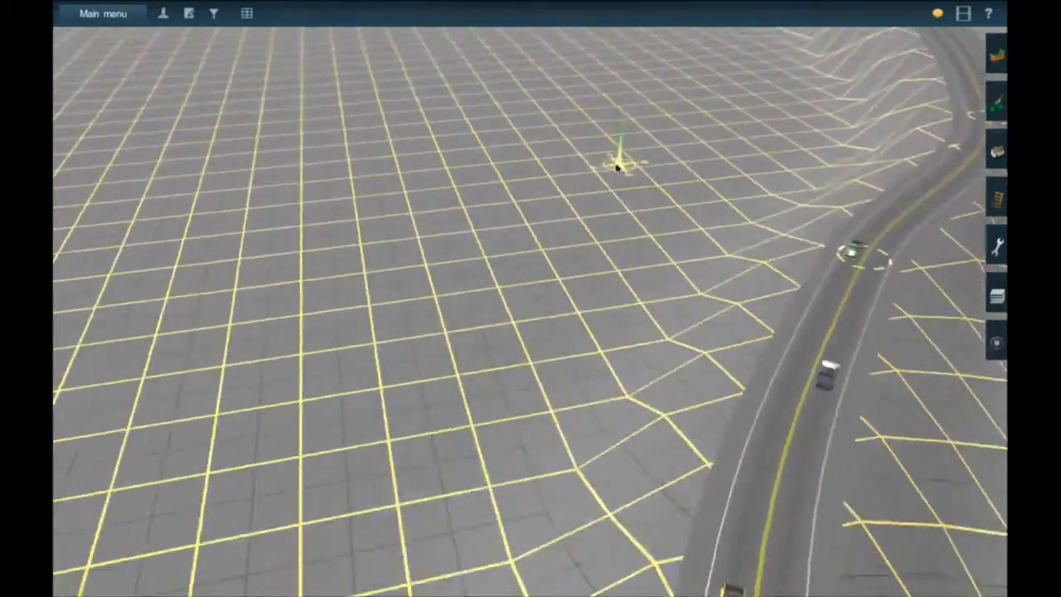
{"action": "key", "text": "q"}
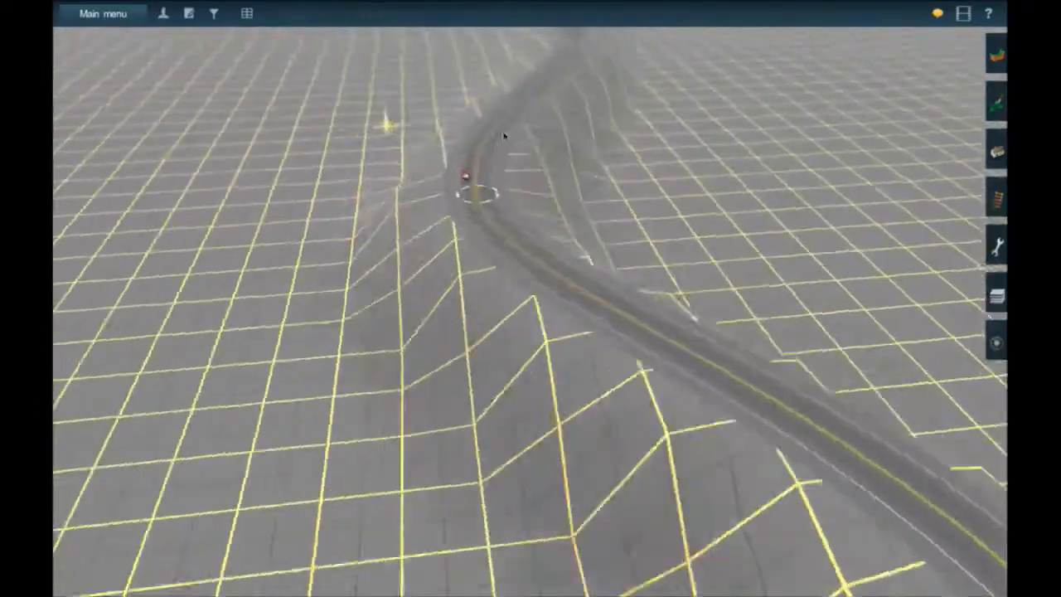
{"action": "key", "text": "q"}
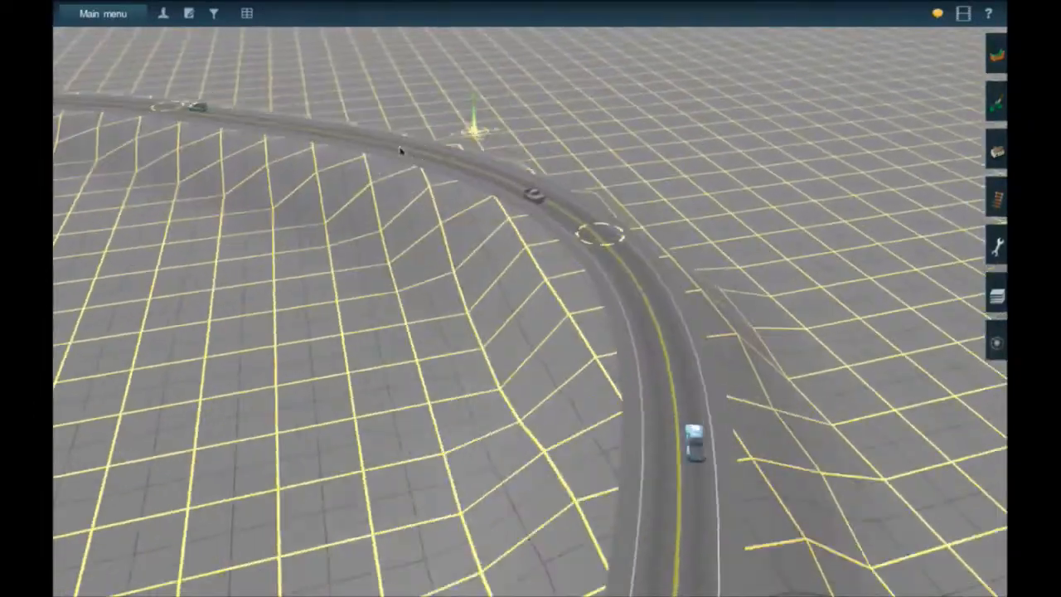
{"action": "key", "text": "q"}
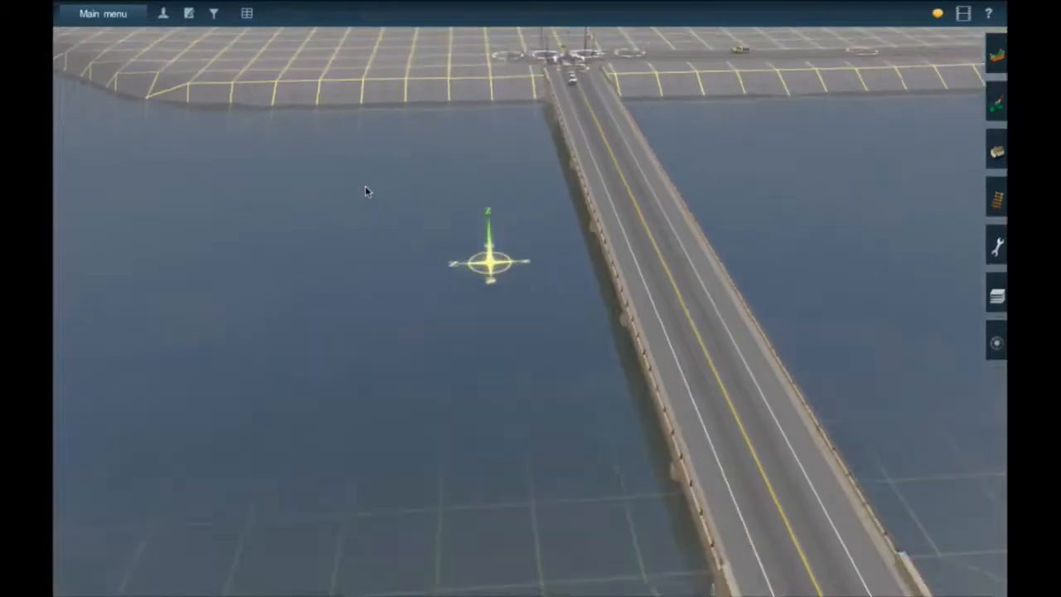
{"action": "key", "text": "q"}
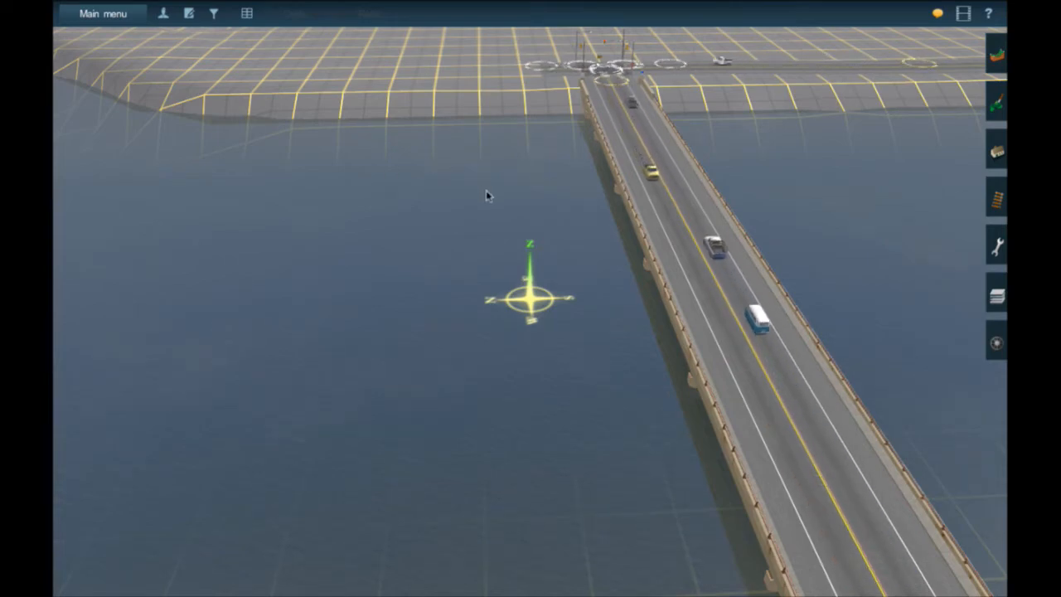
Examine the highway beyond the river bridge where it passes under the railroad overpass beside the twin-span truss bridge.
{"action": "mouse_move", "coordinate": [486, 194]}
{"action": "middle_mouse_down"}
{"action": "mouse_move", "coordinate": [729, 194]}
{"action": "mouse_move", "coordinate": [694, 180]}
{"action": "mouse_move", "coordinate": [618, 178]}
{"action": "mouse_move", "coordinate": [617, 167]}
{"action": "mouse_move", "coordinate": [450, 127]}
{"action": "mouse_move", "coordinate": [553, 129]}
{"action": "mouse_move", "coordinate": [580, 161]}
{"action": "mouse_move", "coordinate": [469, 167]}
{"action": "mouse_move", "coordinate": [497, 161]}
{"action": "mouse_move", "coordinate": [675, 197]}
{"action": "mouse_move", "coordinate": [589, 216]}
{"action": "mouse_move", "coordinate": [336, 211]}
{"action": "mouse_move", "coordinate": [517, 166]}
{"action": "mouse_move", "coordinate": [597, 184]}
{"action": "mouse_move", "coordinate": [497, 182]}
{"action": "mouse_move", "coordinate": [455, 168]}
{"action": "mouse_move", "coordinate": [498, 178]}
{"action": "middle_mouse_up"}
{"action": "middle_click_drag", "start_coordinate": [505, 179], "coordinate": [622, 186]}
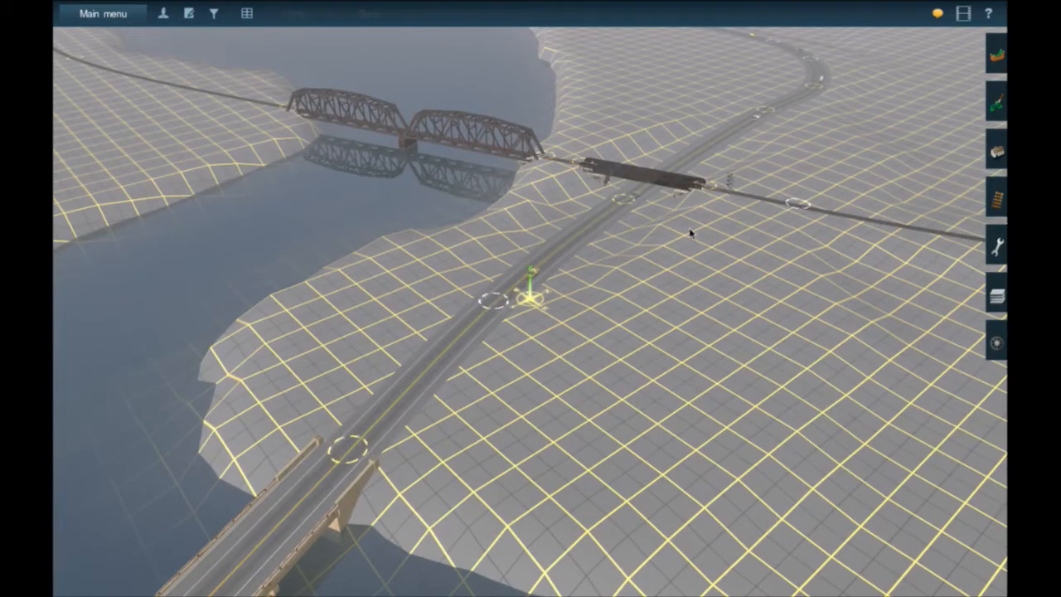
{"action": "middle_click_drag", "start_coordinate": [651, 207], "coordinate": [531, 304]}
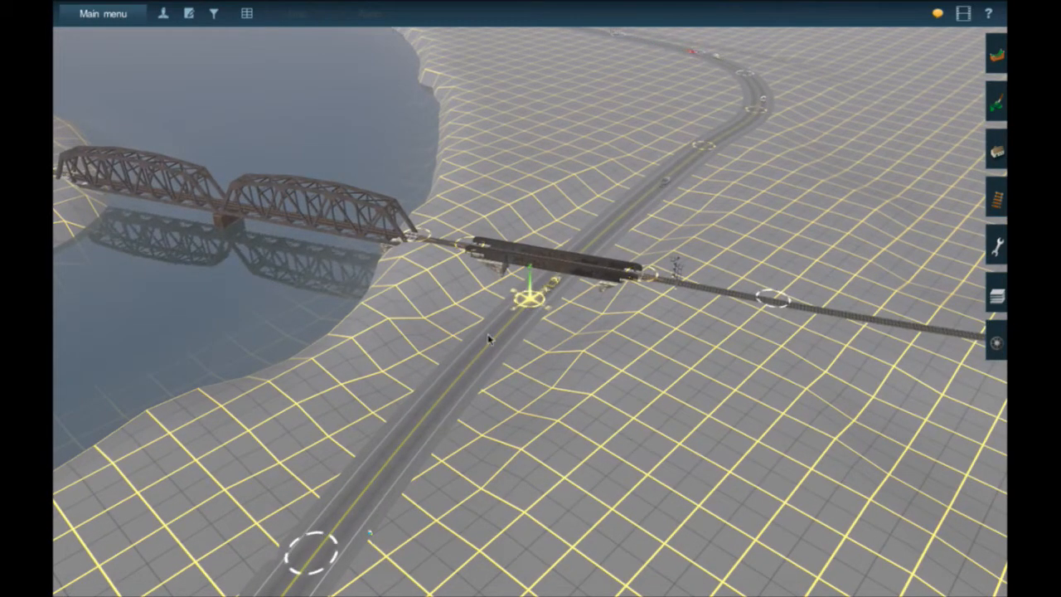
{"action": "middle_click_drag", "start_coordinate": [370, 248], "coordinate": [425, 237]}
Follow the highway past the gas station intersection and the wooded neighborhood to the river bridge at the town's edge.
{"action": "key", "text": "Left"}
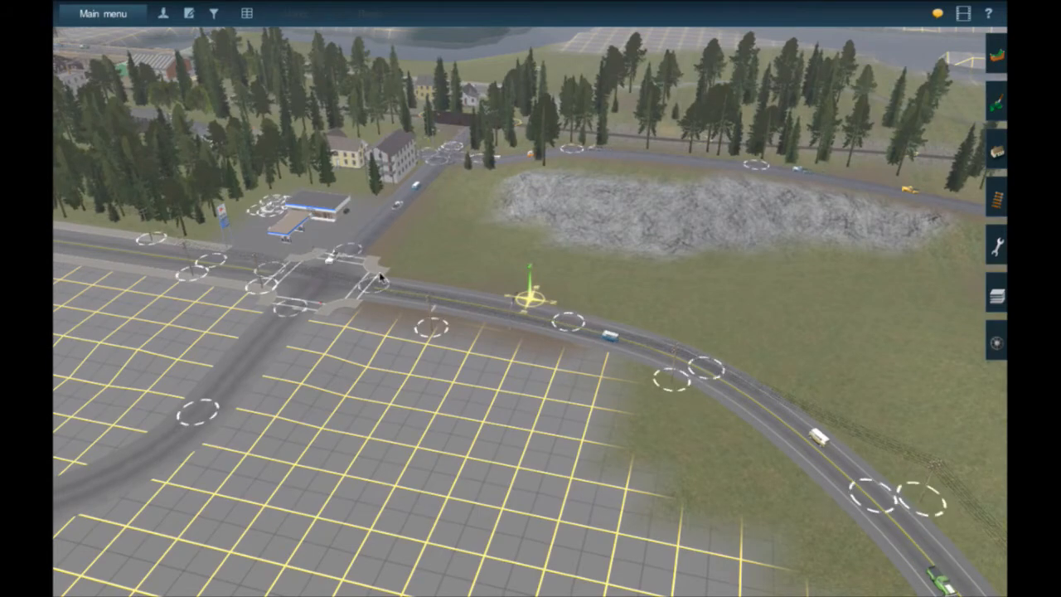
{"action": "key", "text": "Left"}
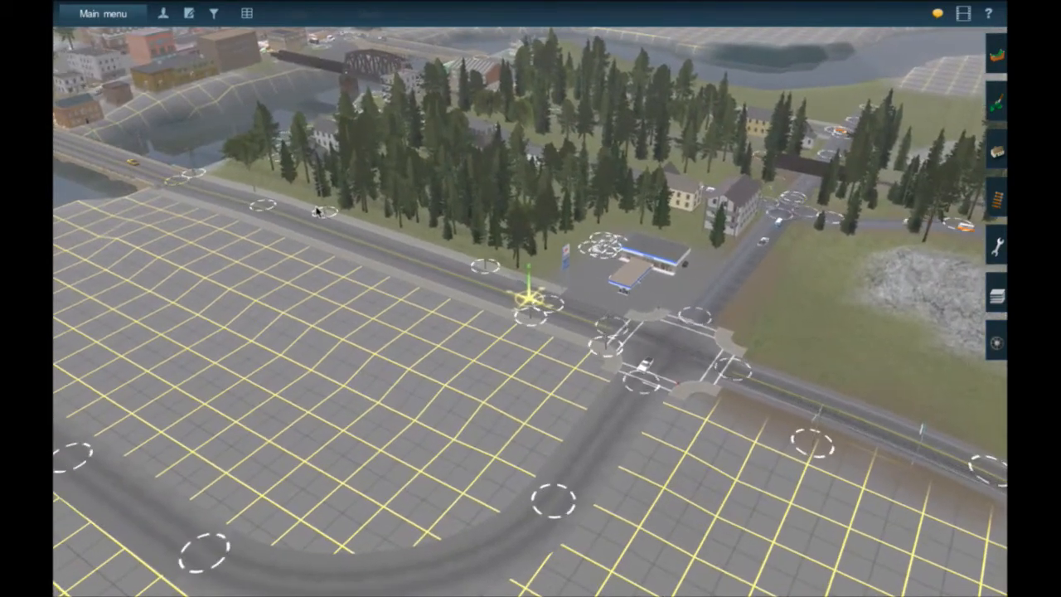
{"action": "key", "text": "Left"}
{"action": "key", "text": "Left"}
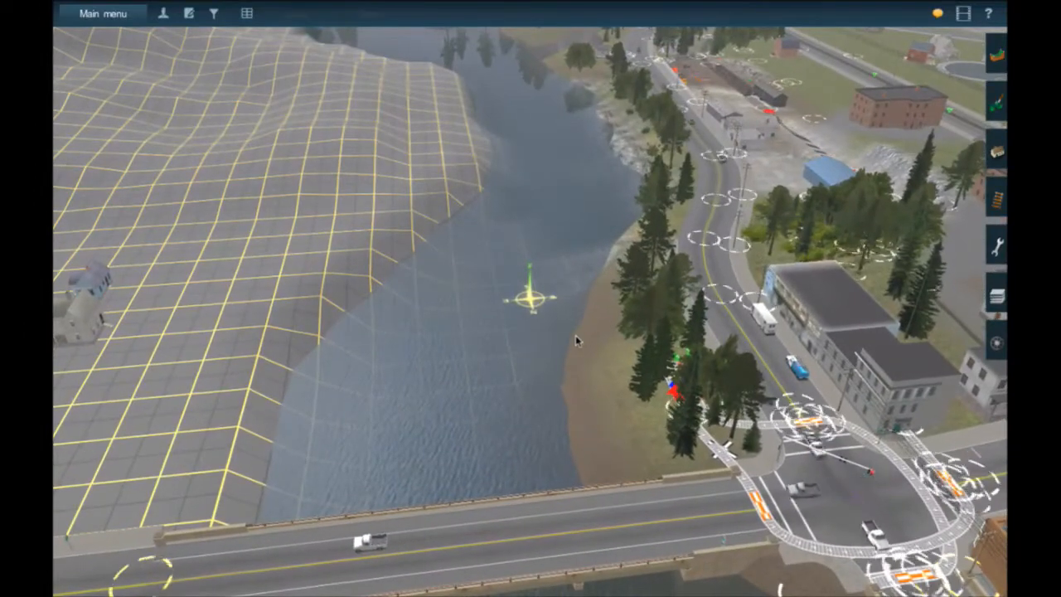
Follow the river along the town's riverside road to the railroad truss bridge and the green-roofed building.
{"action": "key", "text": "Up"}
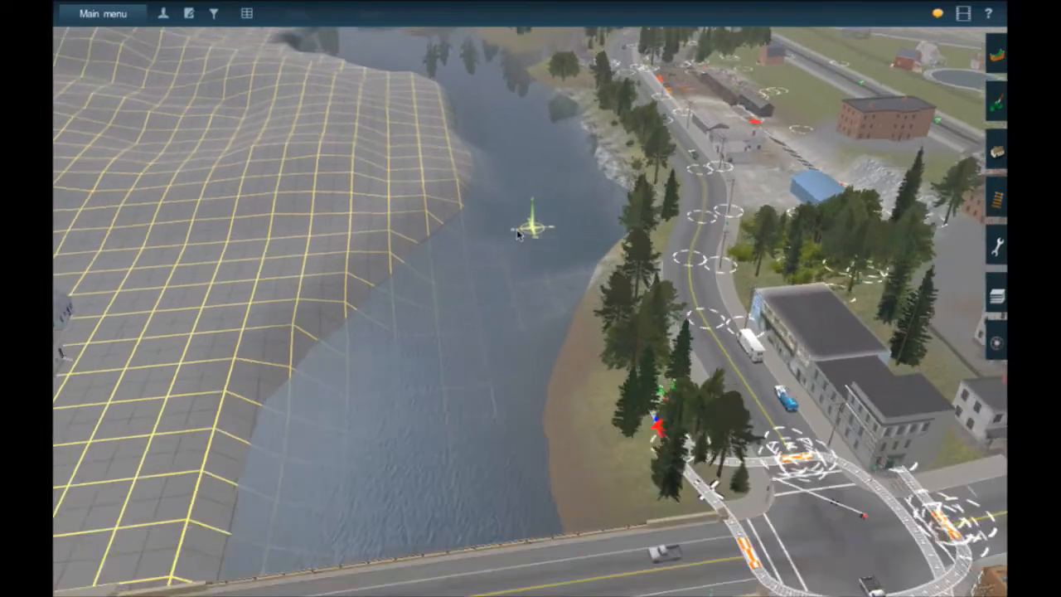
{"action": "key", "text": "Up"}
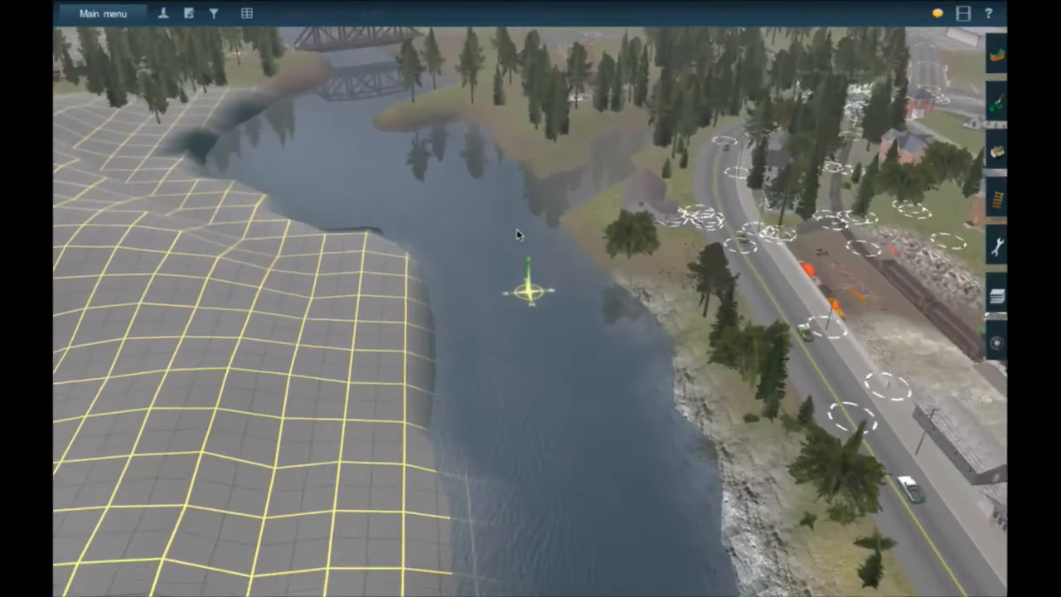
{"action": "key", "text": "Up"}
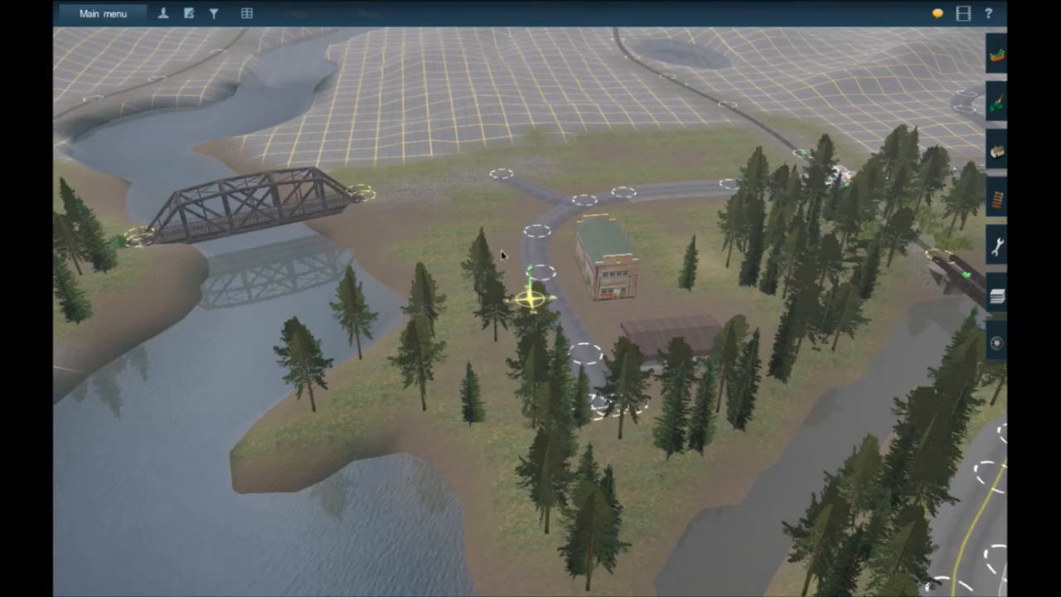
Follow the rail line through the untextured hills and along the lakeshore to the brick factory complex and its freight yard.
{"action": "key", "text": "Up"}
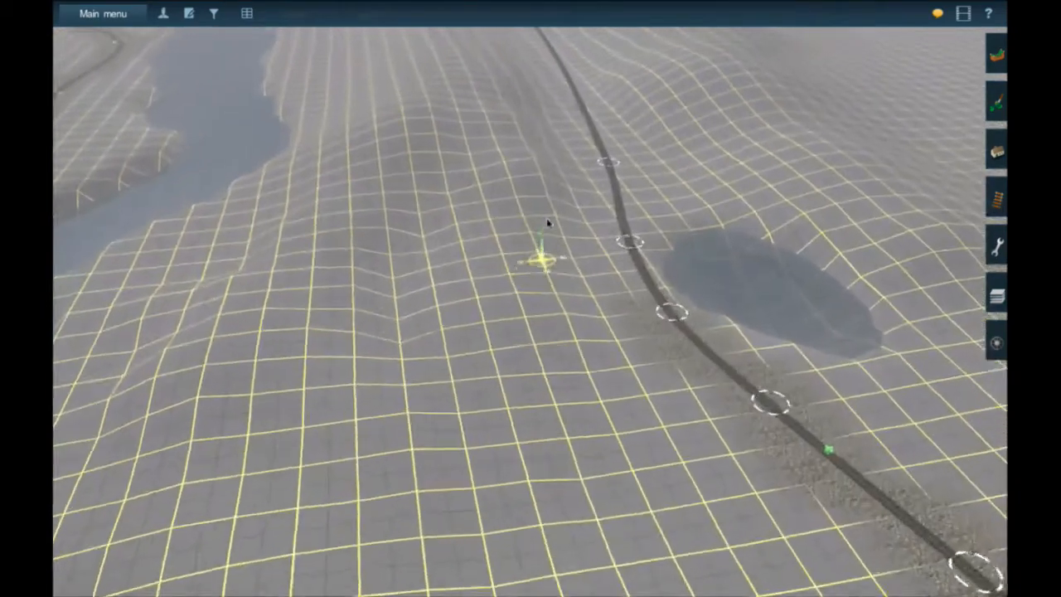
{"action": "key", "text": "Up"}
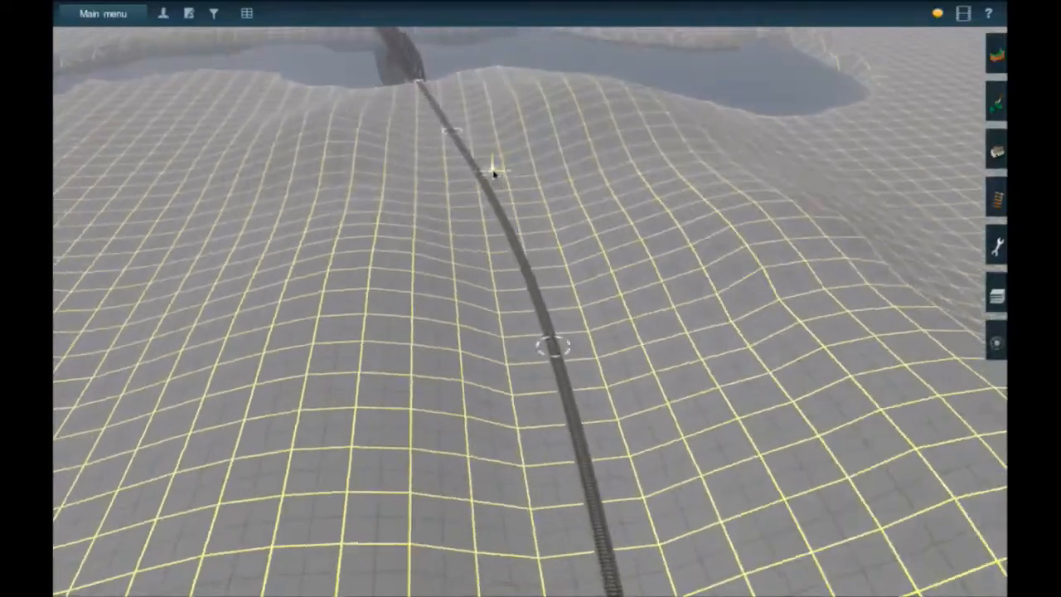
{"action": "key", "text": "Up"}
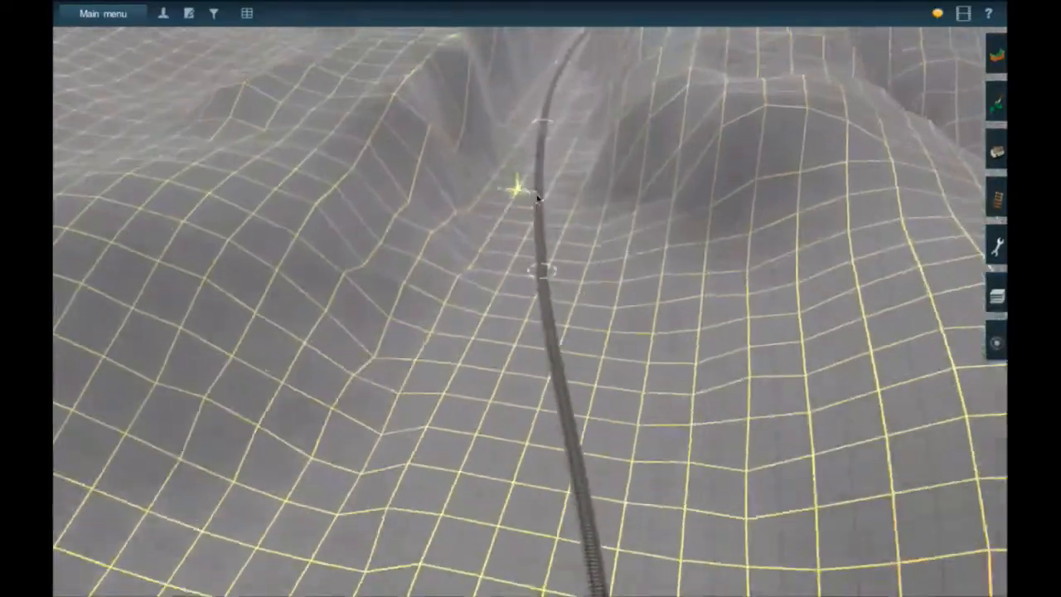
{"action": "key", "text": "Up"}
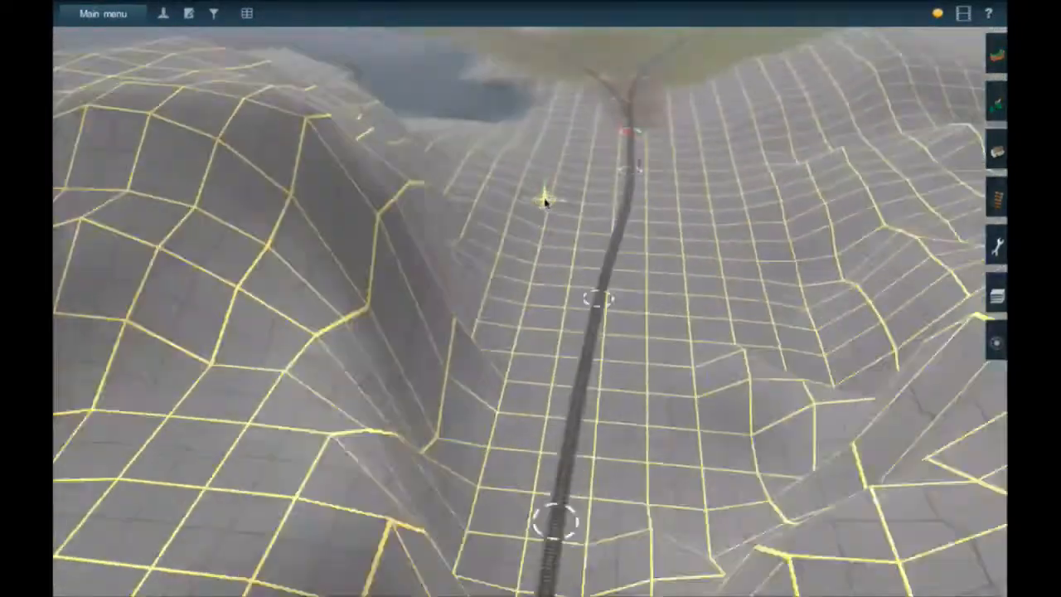
{"action": "key", "text": "Up"}
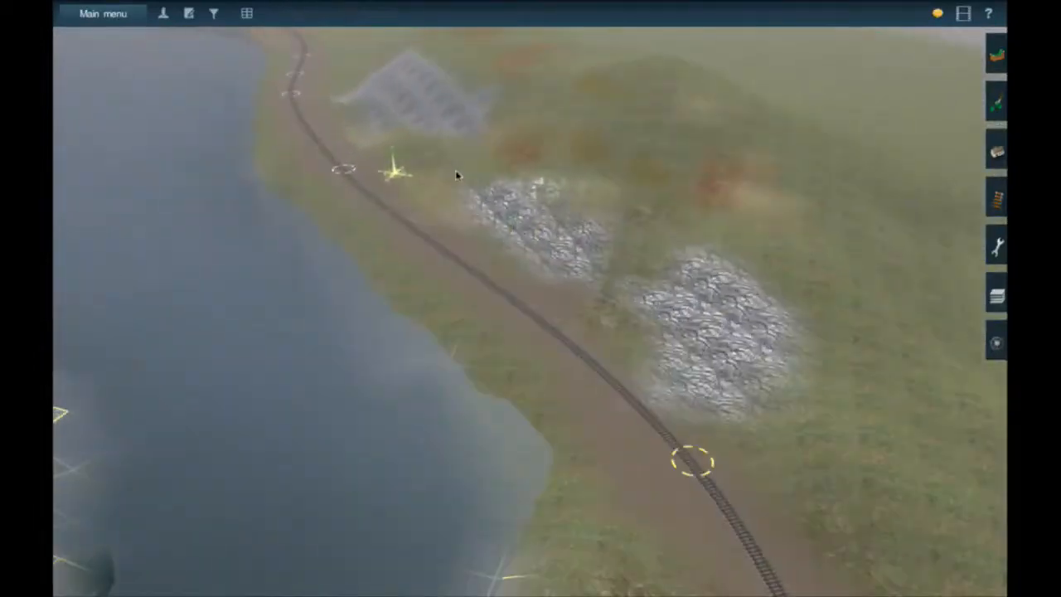
{"action": "key", "text": "Up"}
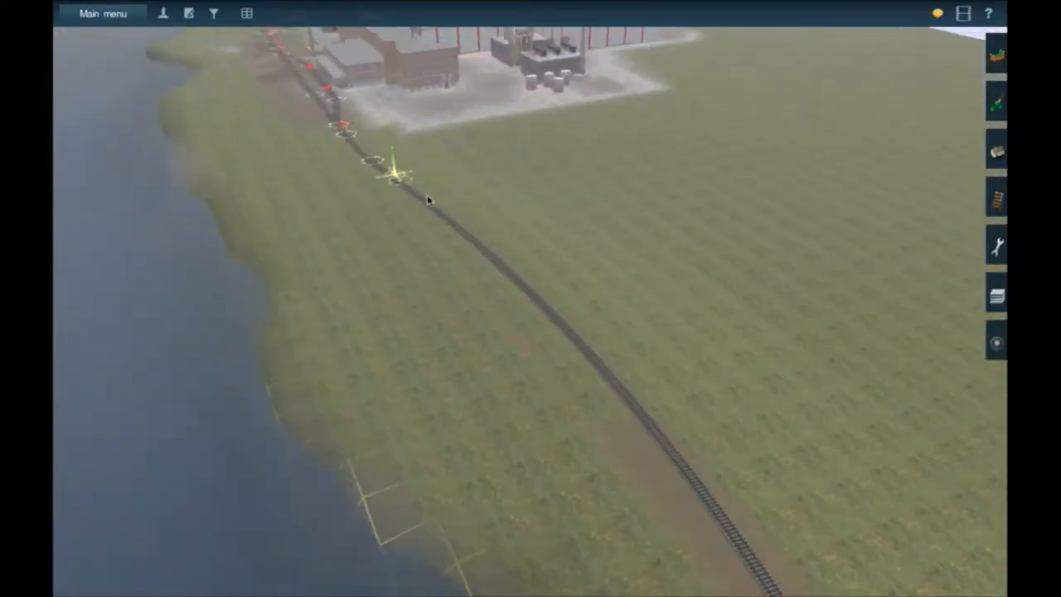
{"action": "key", "text": "Up"}
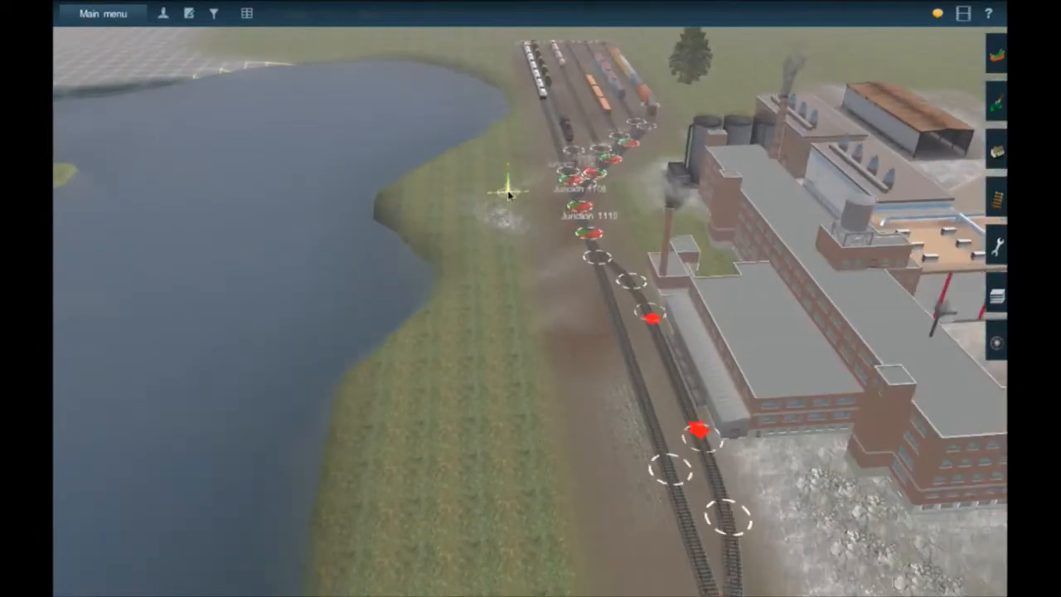
{"action": "key", "text": "Right"}
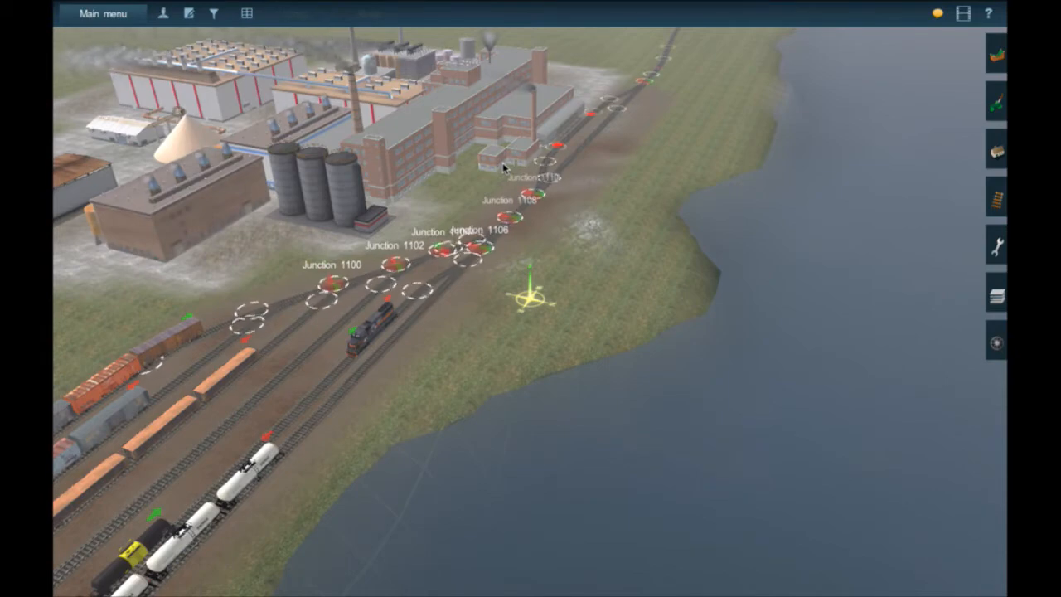
Examine the brick factory complex and its yard junctions from the lake side.
{"action": "key", "text": "Down"}
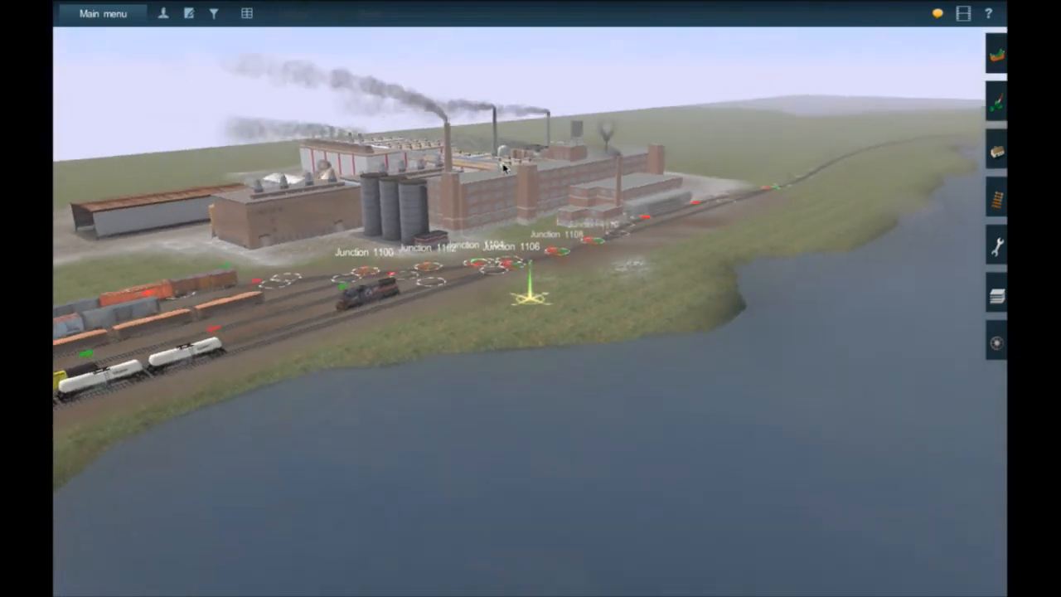
{"action": "key", "text": "q"}
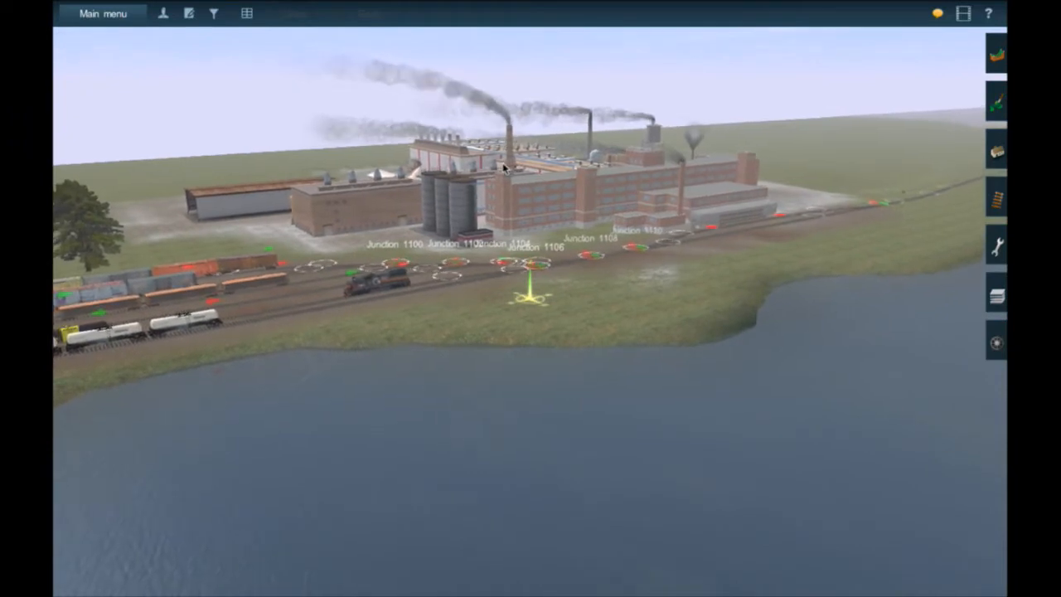
{"action": "key", "text": "Up"}
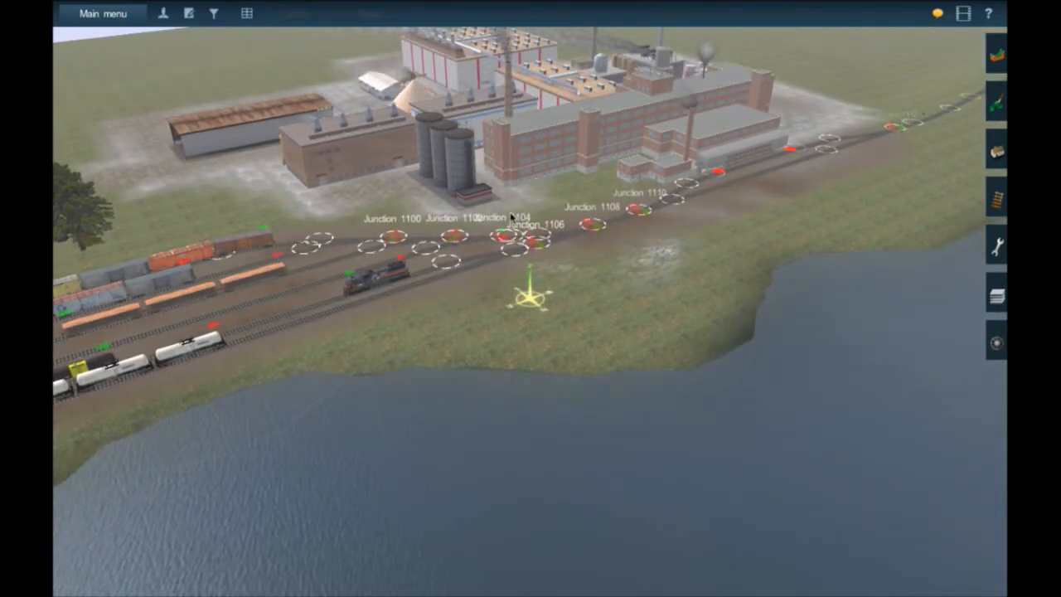
{"action": "left_click", "coordinate": [506, 254]}
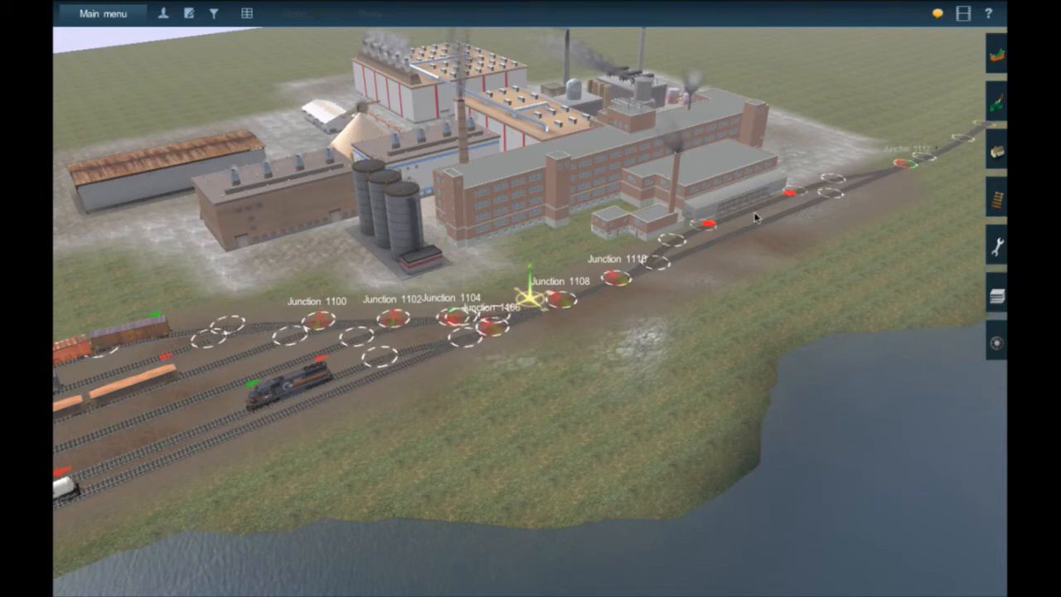
{"action": "key", "text": "Left"}
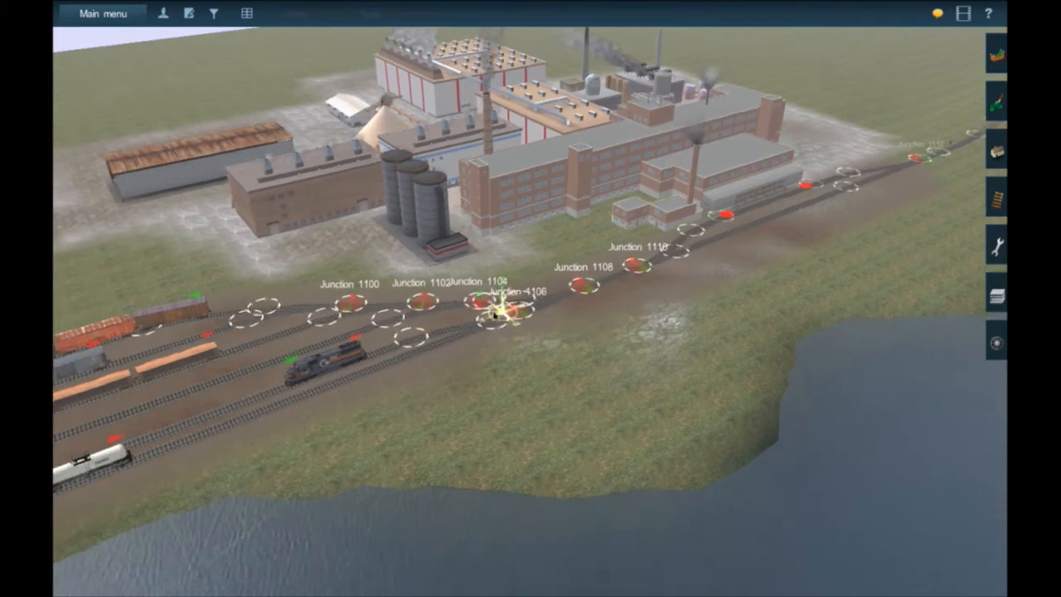
{"action": "key", "text": "Left"}
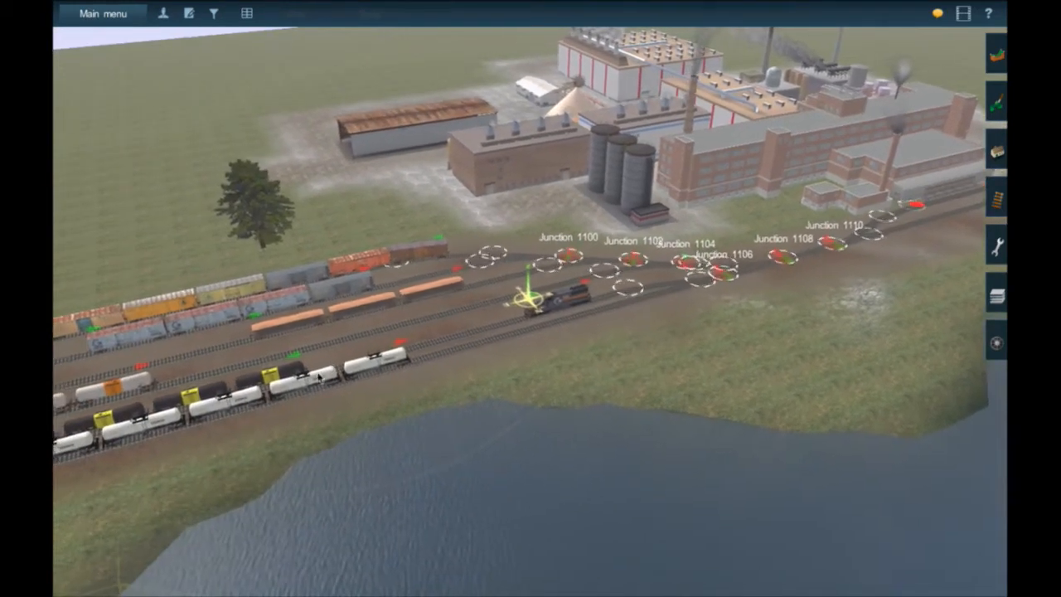
Inspect the factory complex around its three silos, flat-roofed buildings, cone-shaped pile and rusty-roofed open shed.
{"action": "left_click", "coordinate": [644, 235]}
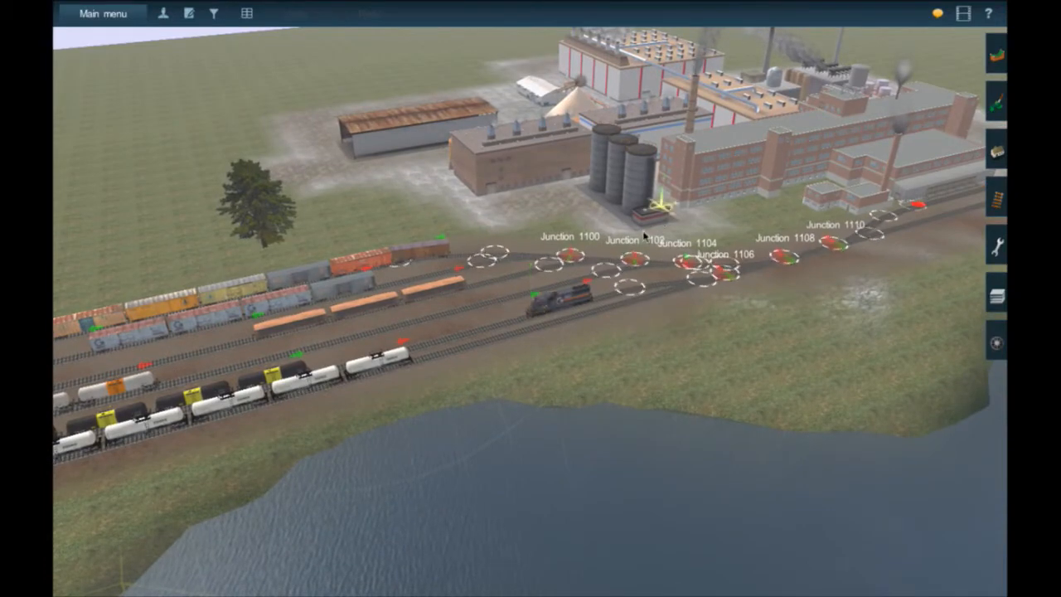
{"action": "scroll", "coordinate": [644, 236], "scroll_direction": "up", "scroll_amount": 3}
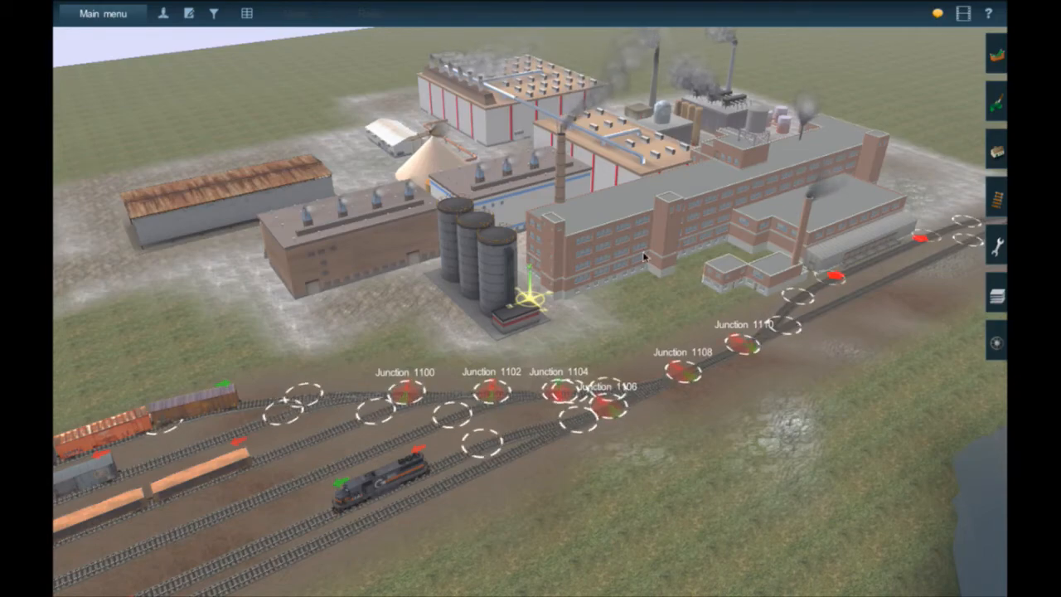
{"action": "key", "text": "Left"}
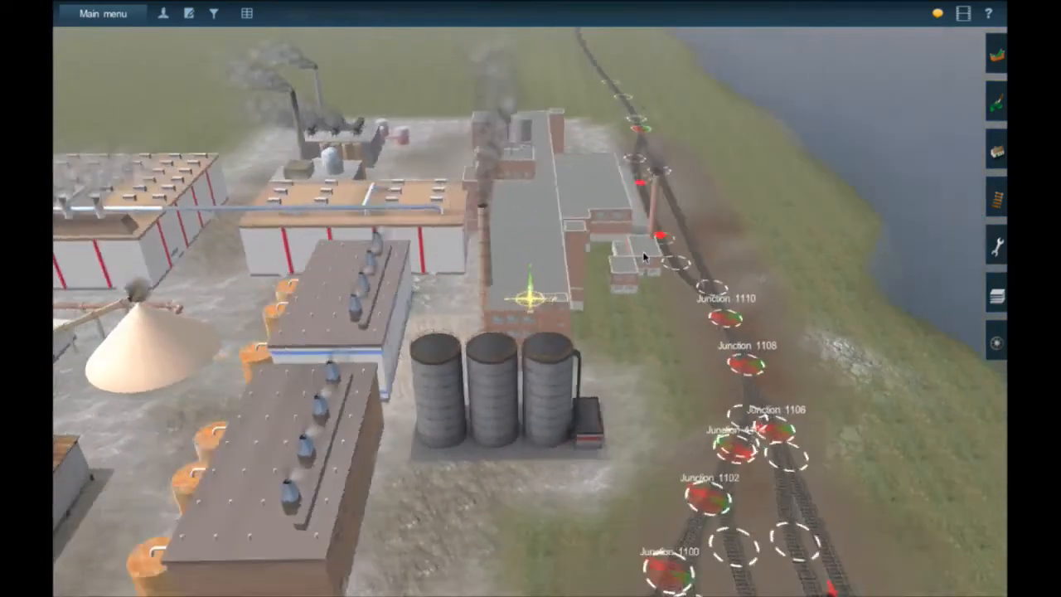
{"action": "key", "text": "Left"}
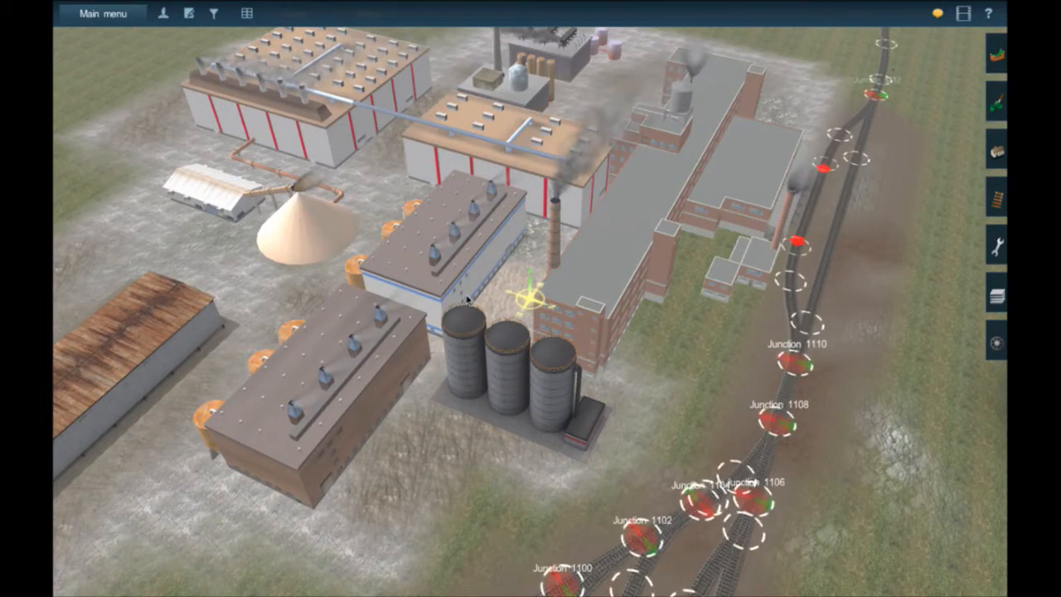
{"action": "right_click_drag", "start_coordinate": [501, 267], "coordinate": [672, 274]}
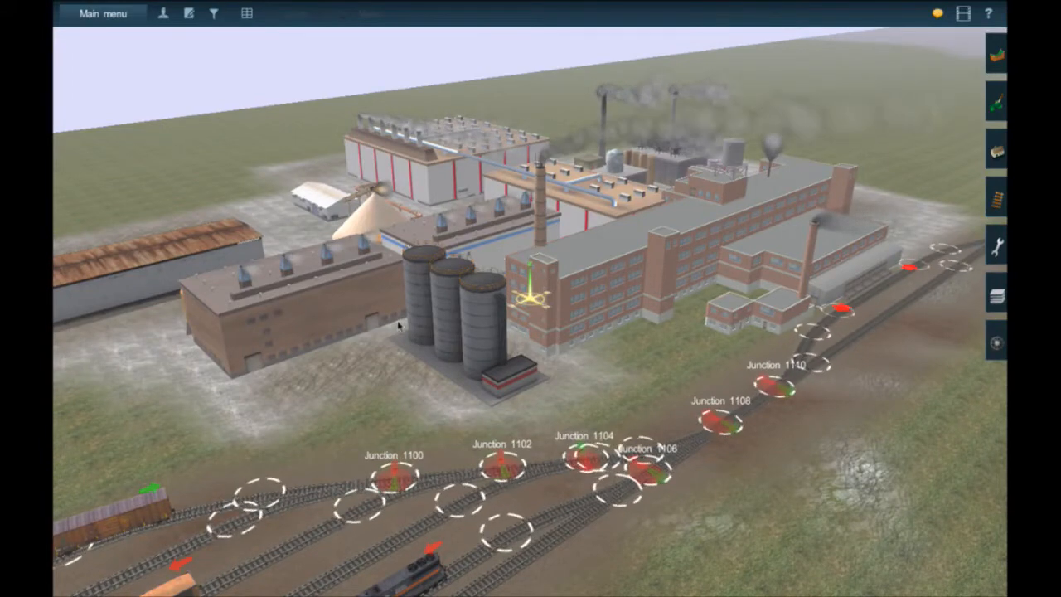
{"action": "key", "text": "Left"}
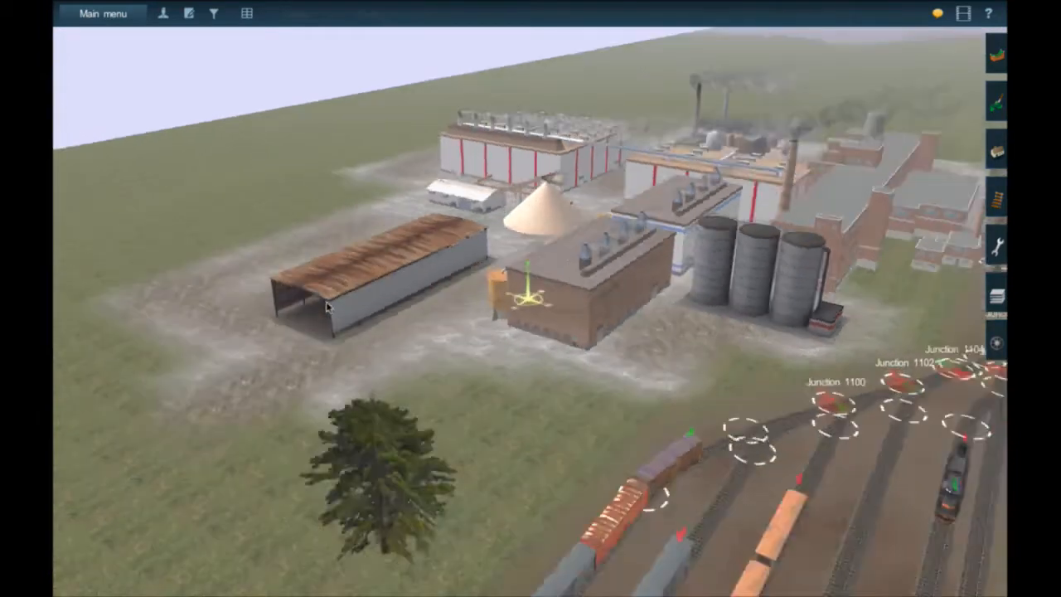
{"action": "key", "text": "Left"}
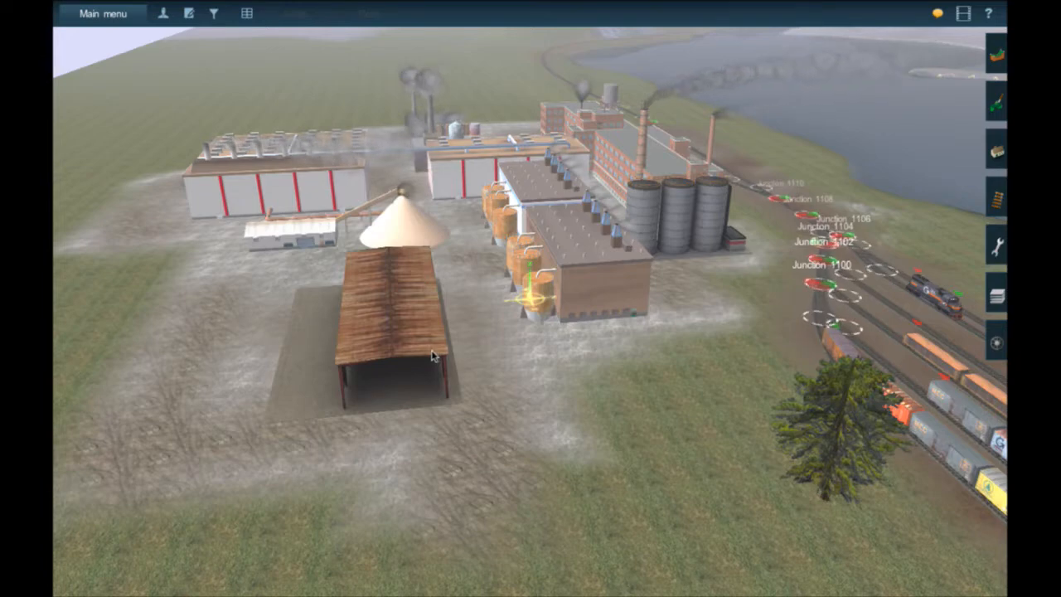
Survey the factory's freight yard with its rows of boxcars and tank cars from the junctions to the track ends.
{"action": "right_click", "coordinate": [931, 269]}
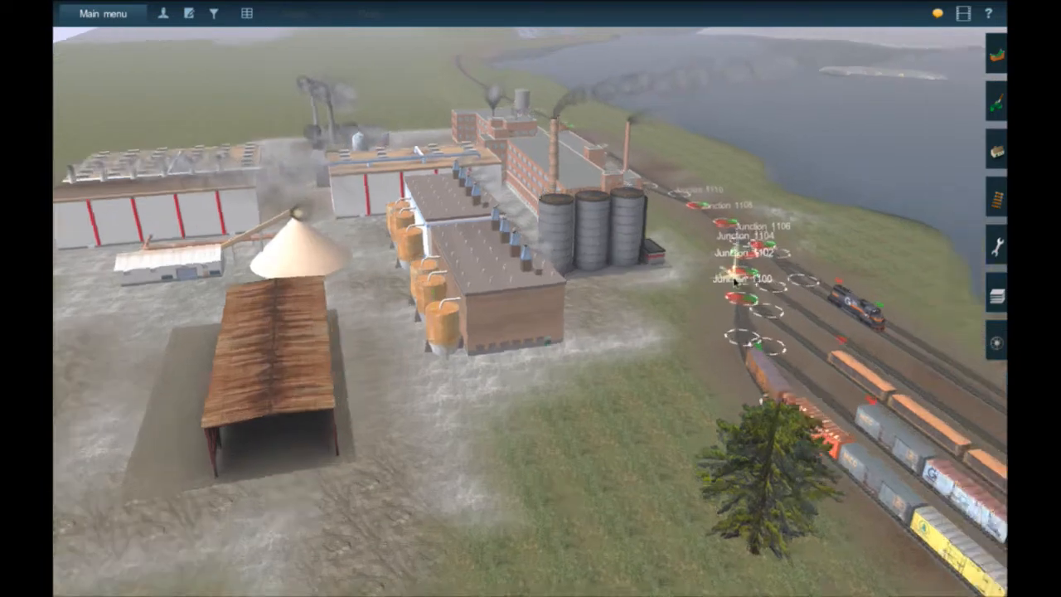
{"action": "right_click", "coordinate": [841, 429]}
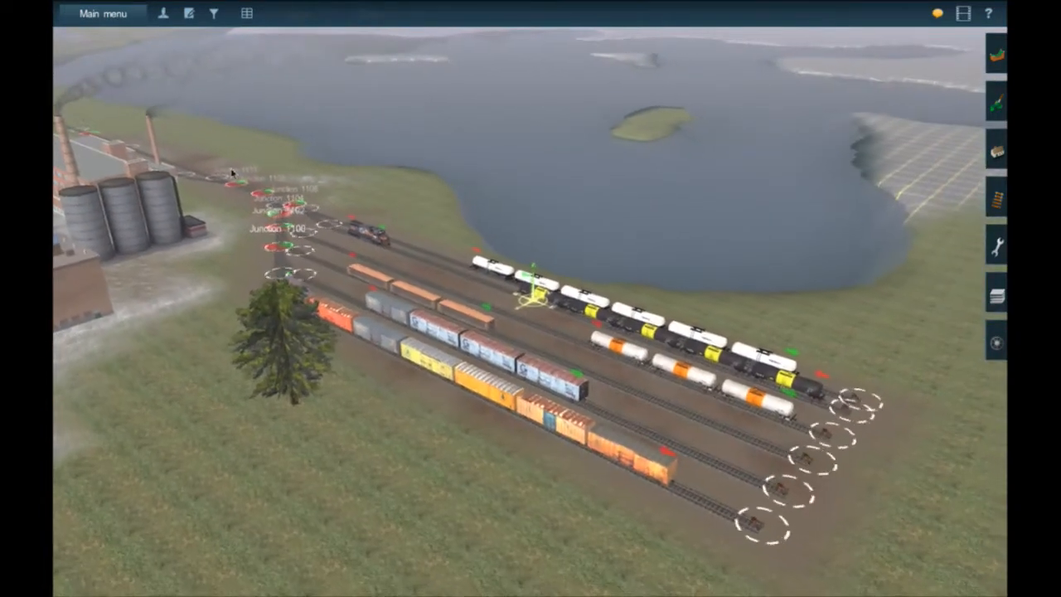
{"action": "key", "text": "Left"}
{"action": "key", "text": "Left"}
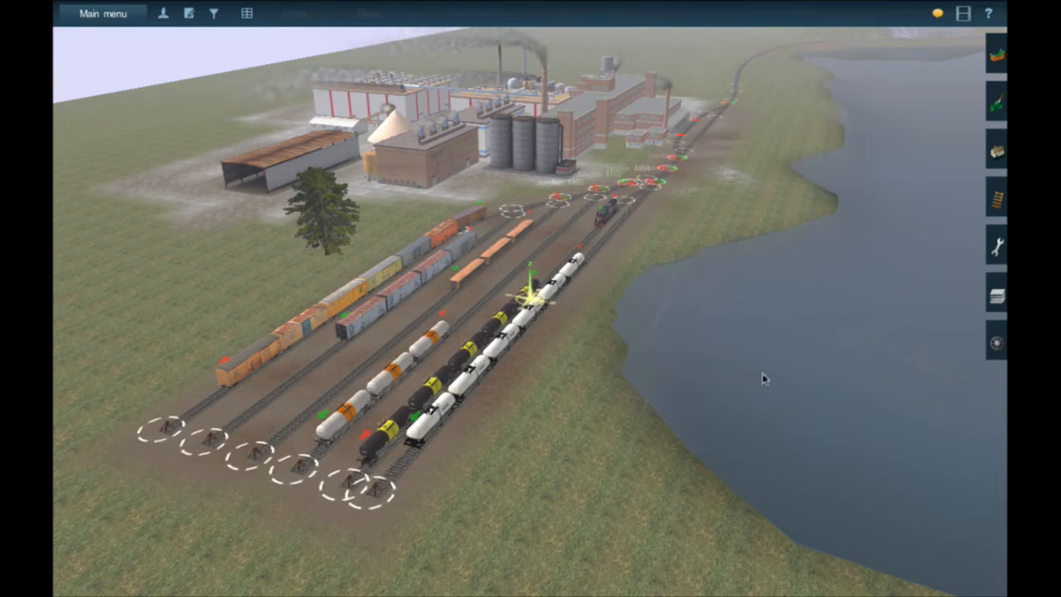
Examine the brick factory's trackside loading building and far end between Junction 1110 and Junction 1112.
{"action": "double_click", "coordinate": [671, 158]}
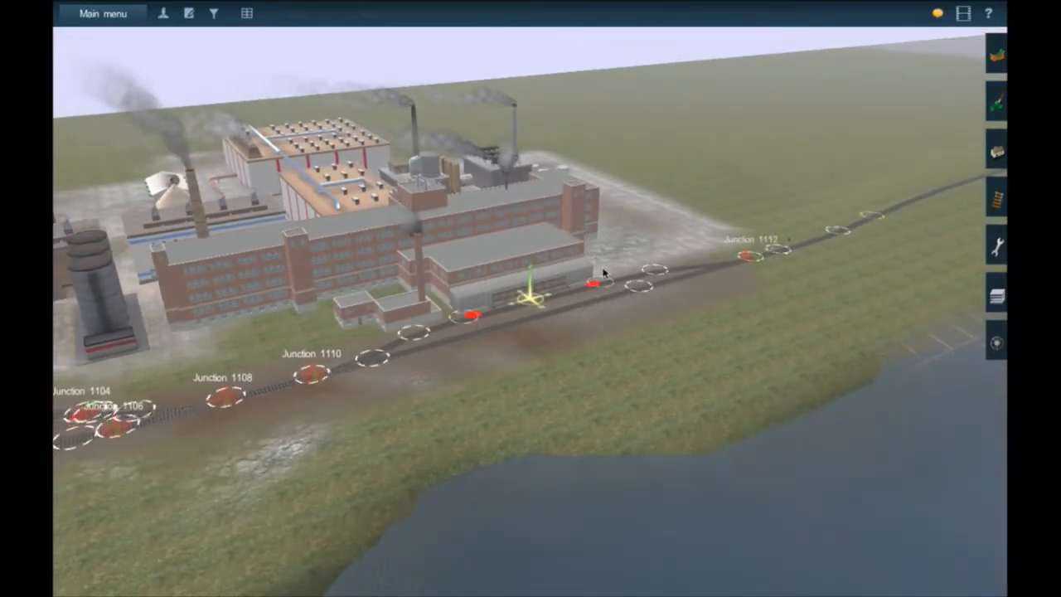
{"action": "key", "text": "Right"}
{"action": "key", "text": "Right"}
{"action": "key", "text": "Right"}
{"action": "key", "text": "Right"}
{"action": "key", "text": "Right"}
{"action": "key", "text": "Right"}
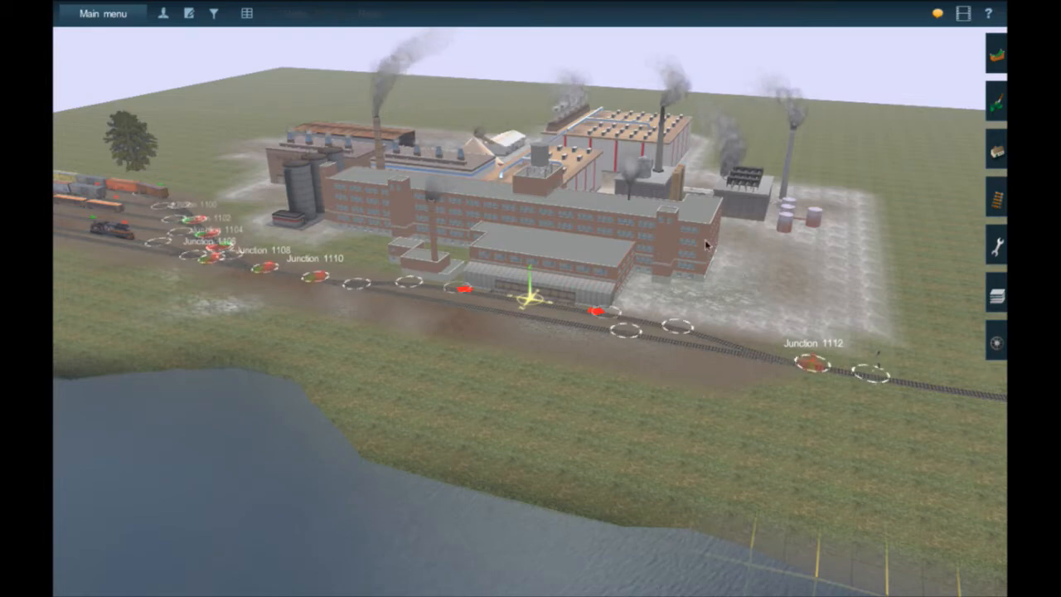
Follow the rail line from the factory along the lakeshore to the lake branch junction at the untextured hills.
{"action": "right_click_drag", "start_coordinate": [584, 286], "coordinate": [638, 292]}
{"action": "key", "text": "Up"}
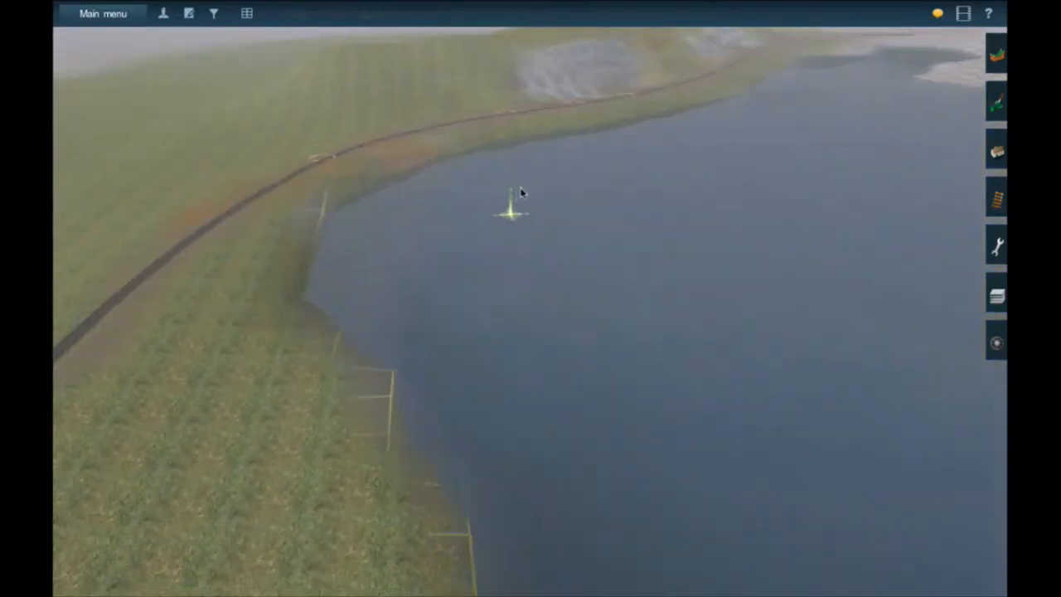
{"action": "right_click_drag", "start_coordinate": [520, 192], "coordinate": [670, 263]}
{"action": "key", "text": "Up"}
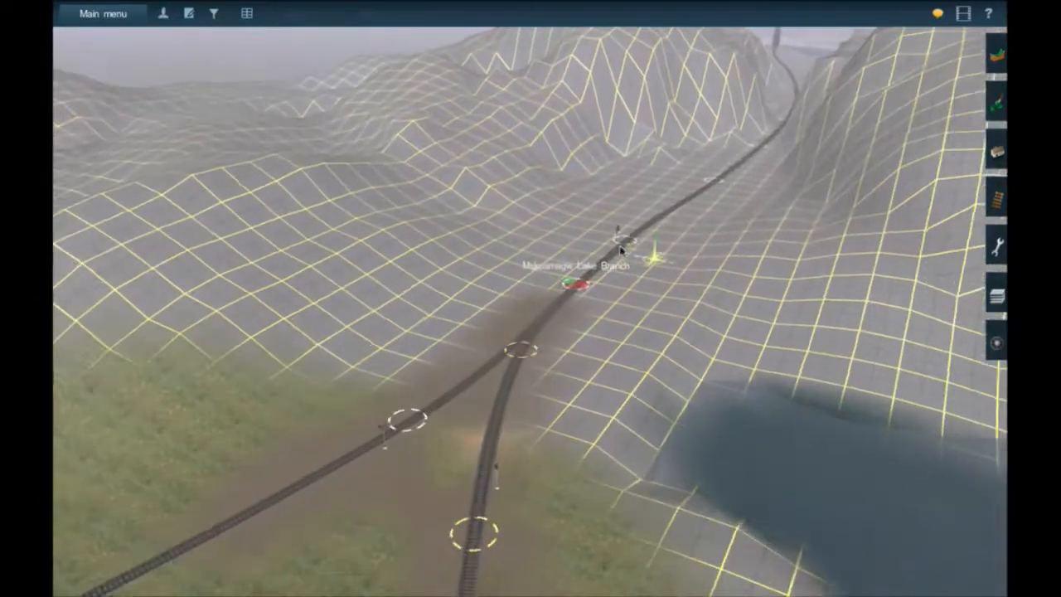
Follow the railway from the lakeside junction across the truss bridge and through the town to the rocky shoreline curve.
{"action": "scroll", "coordinate": [549, 228], "scroll_direction": "down", "scroll_amount": 2}
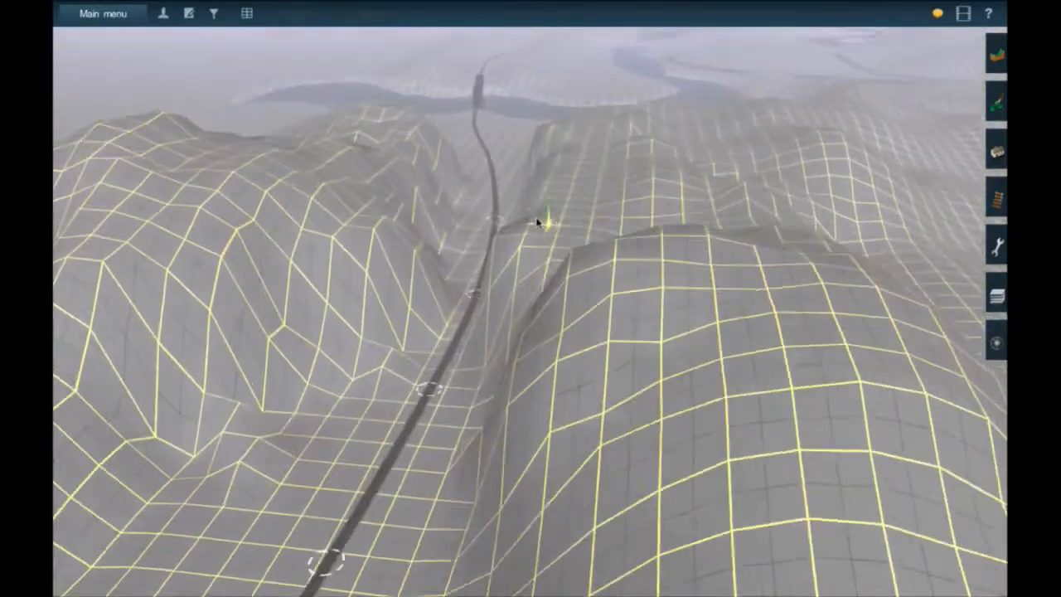
{"action": "key", "text": "Right"}
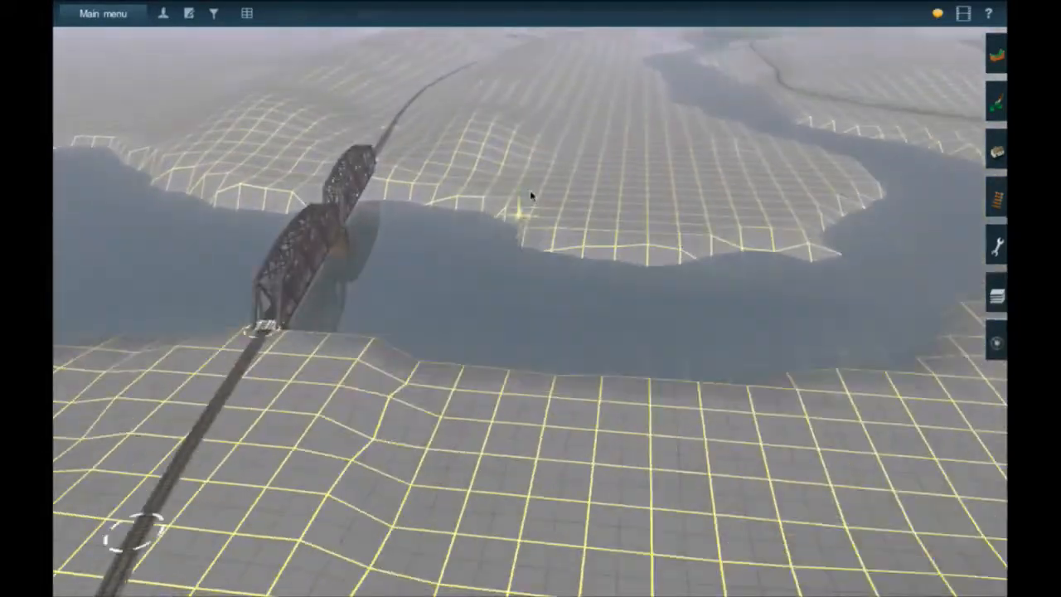
{"action": "scroll", "coordinate": [531, 192], "scroll_direction": "down", "scroll_amount": 2}
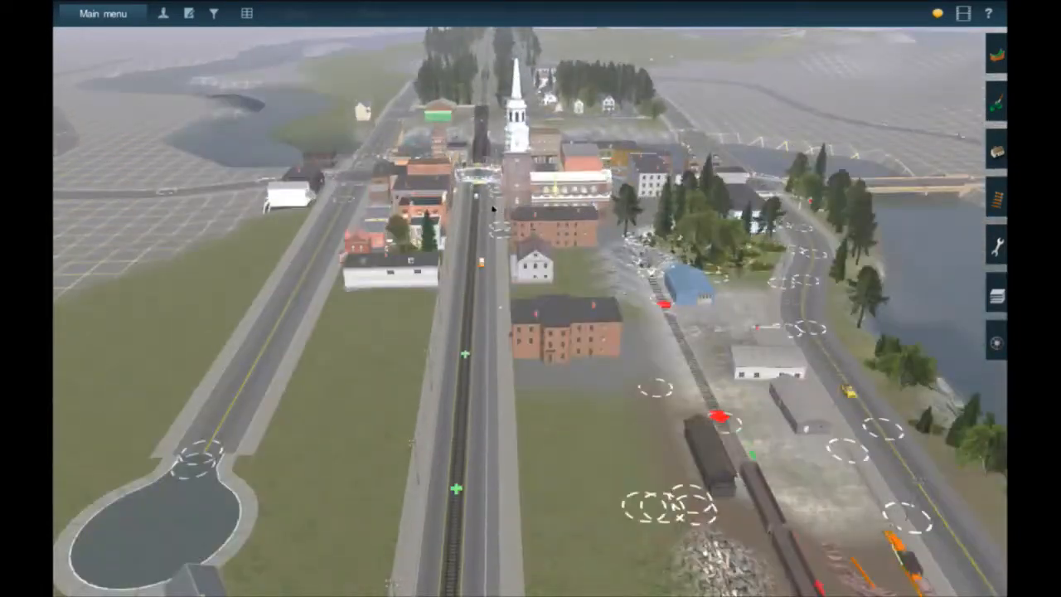
{"action": "key", "text": "Up"}
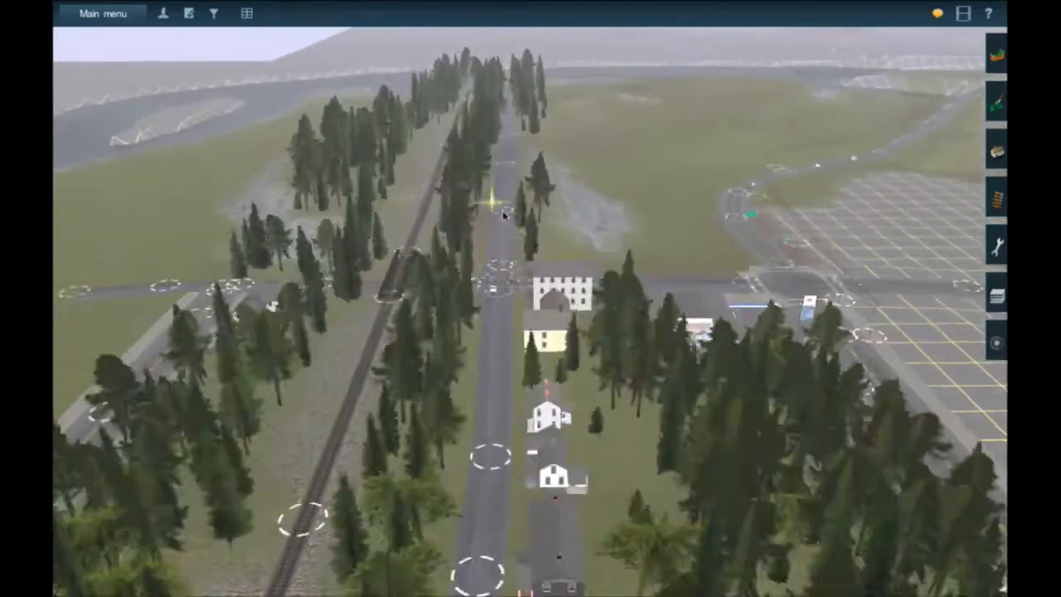
{"action": "key", "text": "Up"}
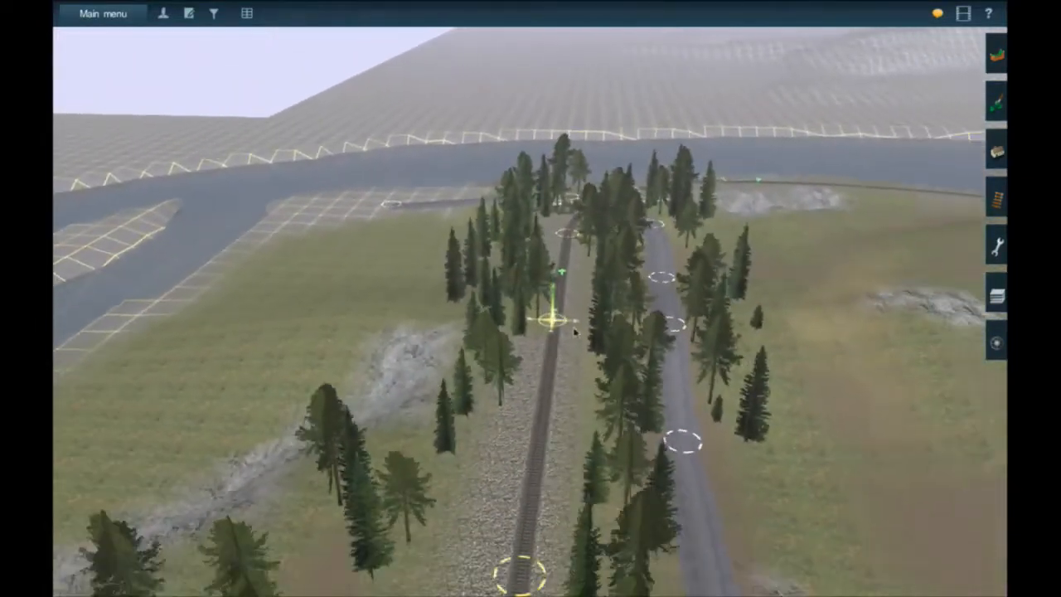
{"action": "mouse_move", "coordinate": [574, 332]}
{"action": "right_mouse_down"}
{"action": "mouse_move", "coordinate": [556, 262]}
{"action": "mouse_move", "coordinate": [533, 290]}
{"action": "right_mouse_up"}
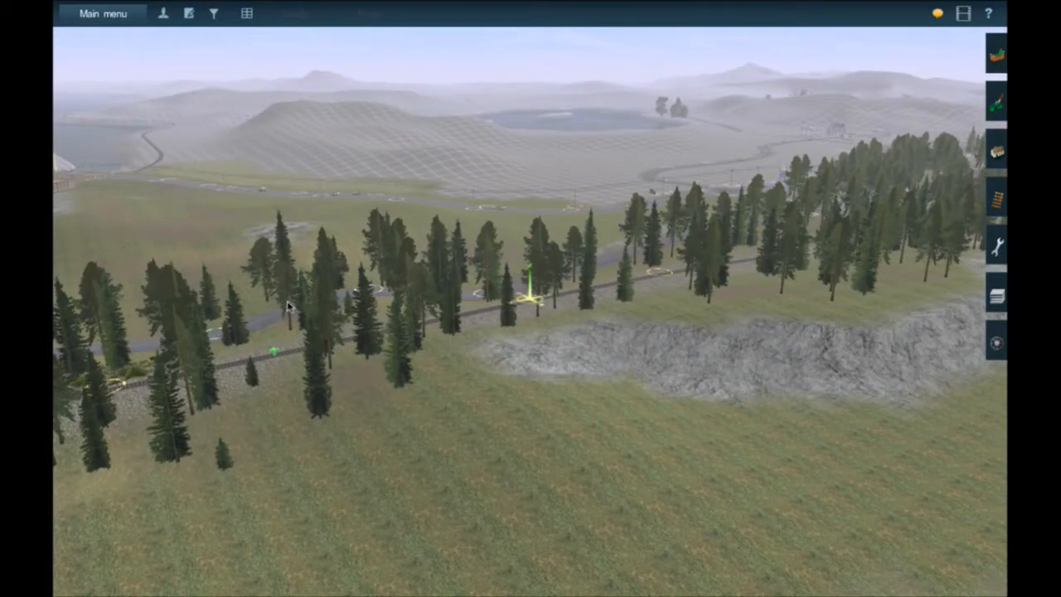
{"action": "mouse_move", "coordinate": [288, 307]}
{"action": "right_mouse_down"}
{"action": "mouse_move", "coordinate": [247, 266]}
{"action": "mouse_move", "coordinate": [658, 426]}
{"action": "mouse_move", "coordinate": [651, 398]}
{"action": "mouse_move", "coordinate": [568, 296]}
{"action": "right_mouse_up"}
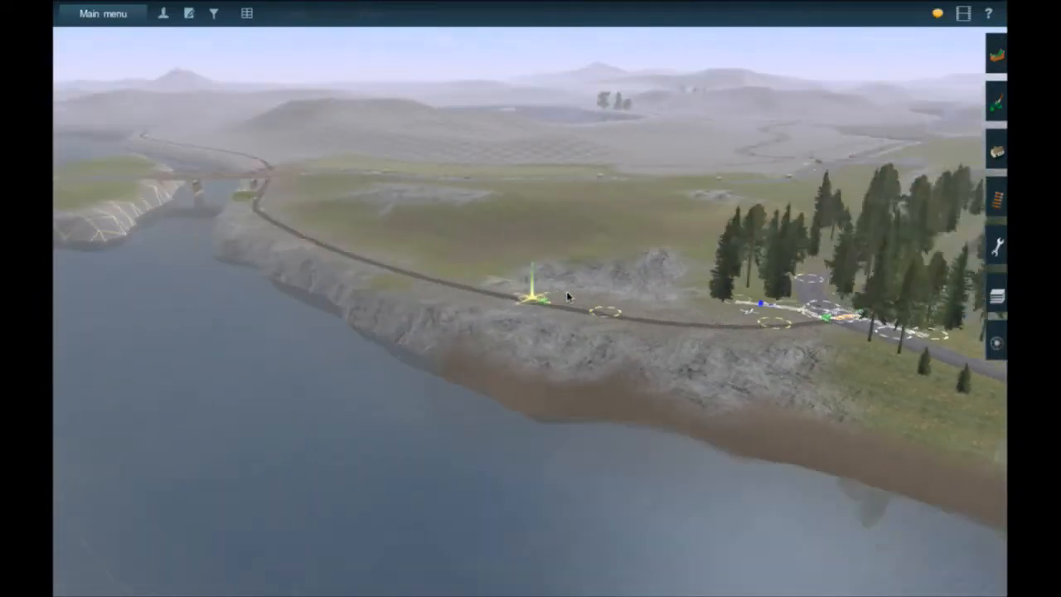
{"action": "scroll", "coordinate": [568, 297], "scroll_direction": "up", "scroll_amount": 5}
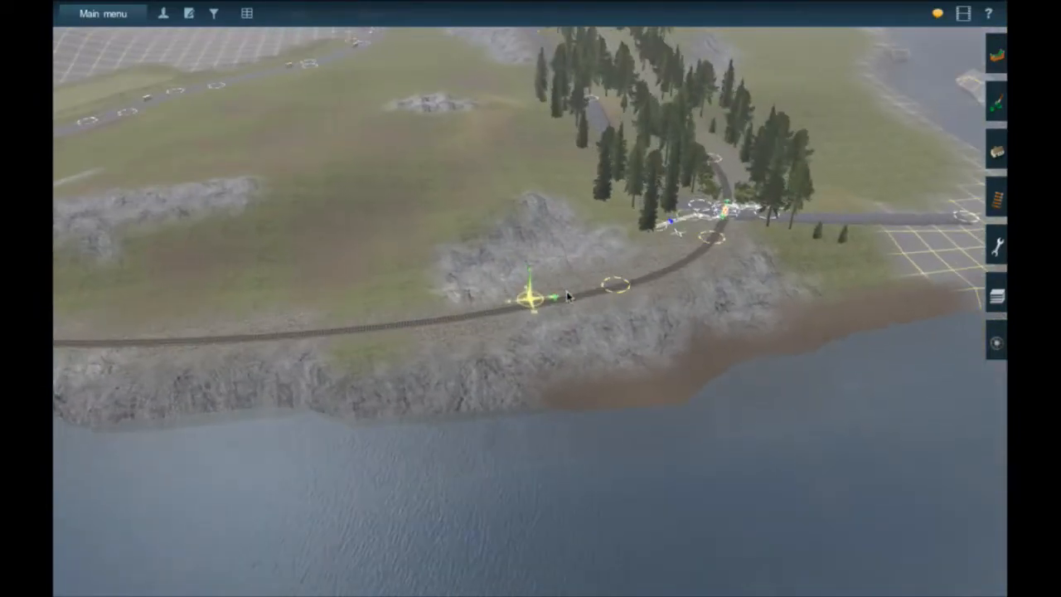
{"action": "scroll", "coordinate": [566, 297], "scroll_direction": "down", "scroll_amount": 4}
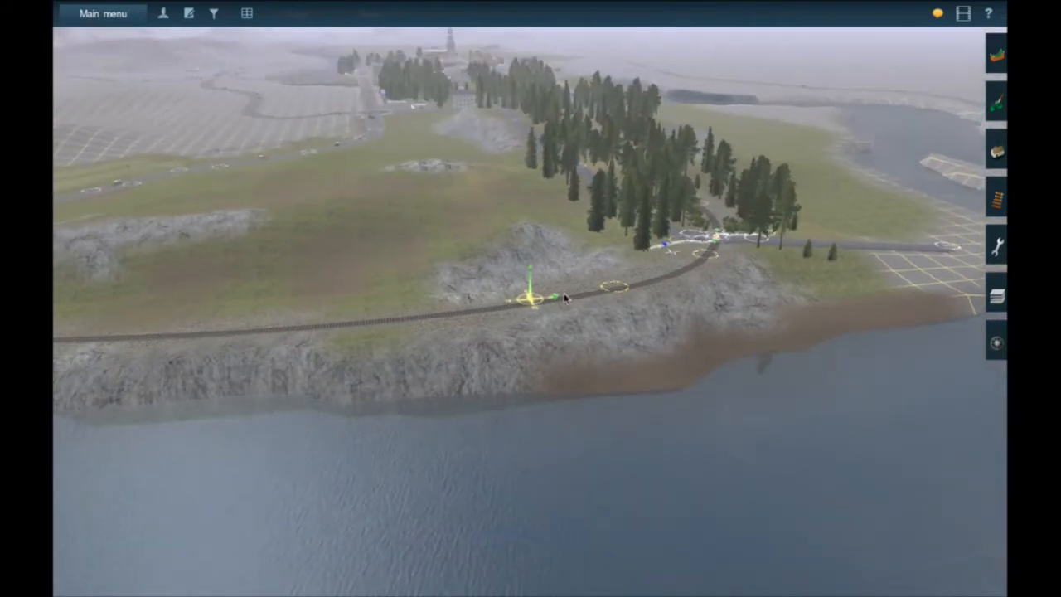
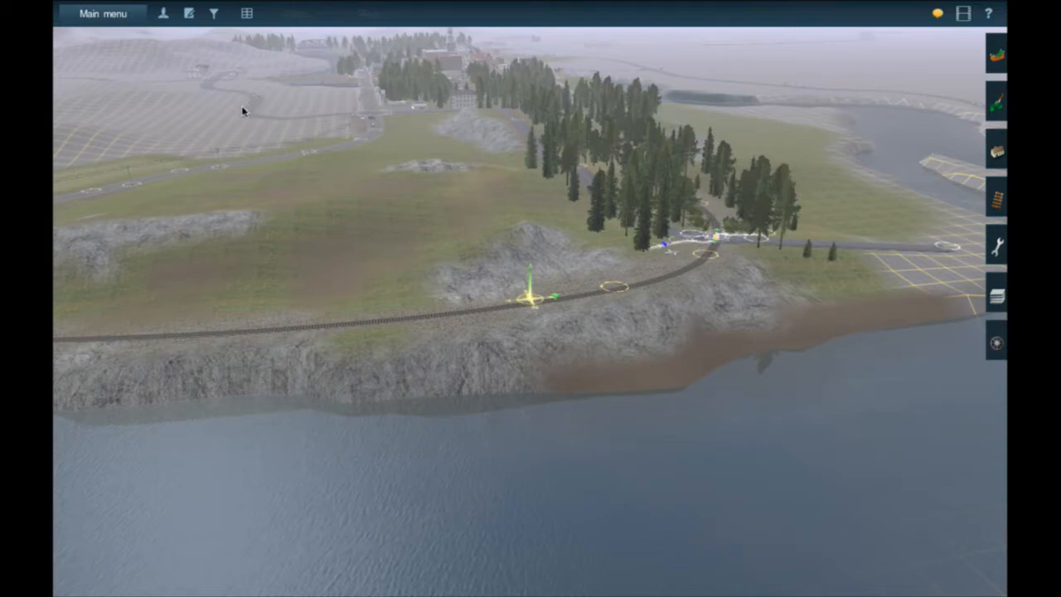
Examine the river crossing at the town, including the railway truss bridge, road bridges and riverside residential road.
{"action": "left_click", "coordinate": [461, 169]}
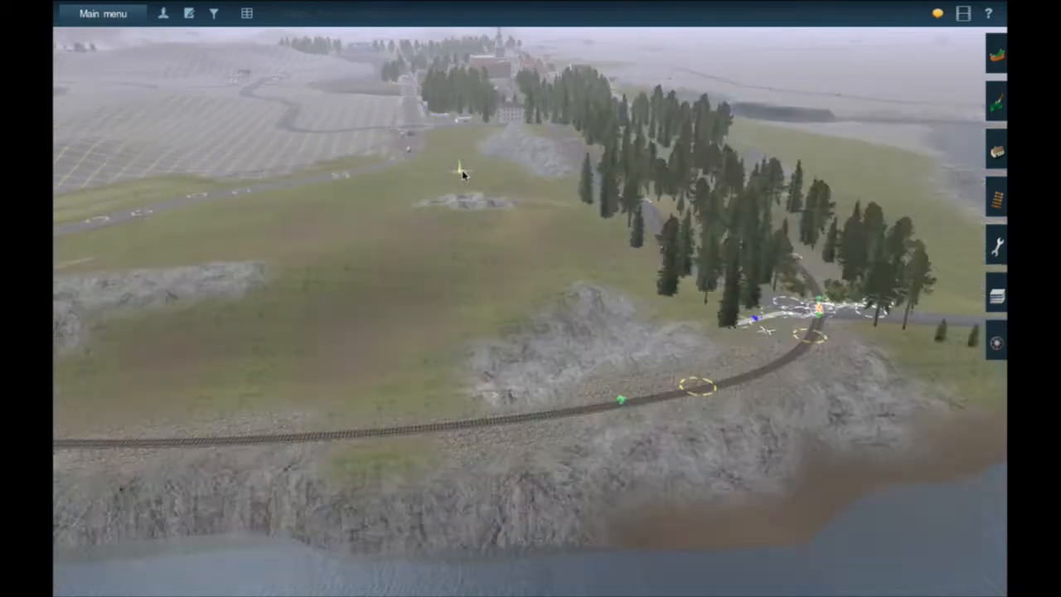
{"action": "left_click", "coordinate": [523, 188]}
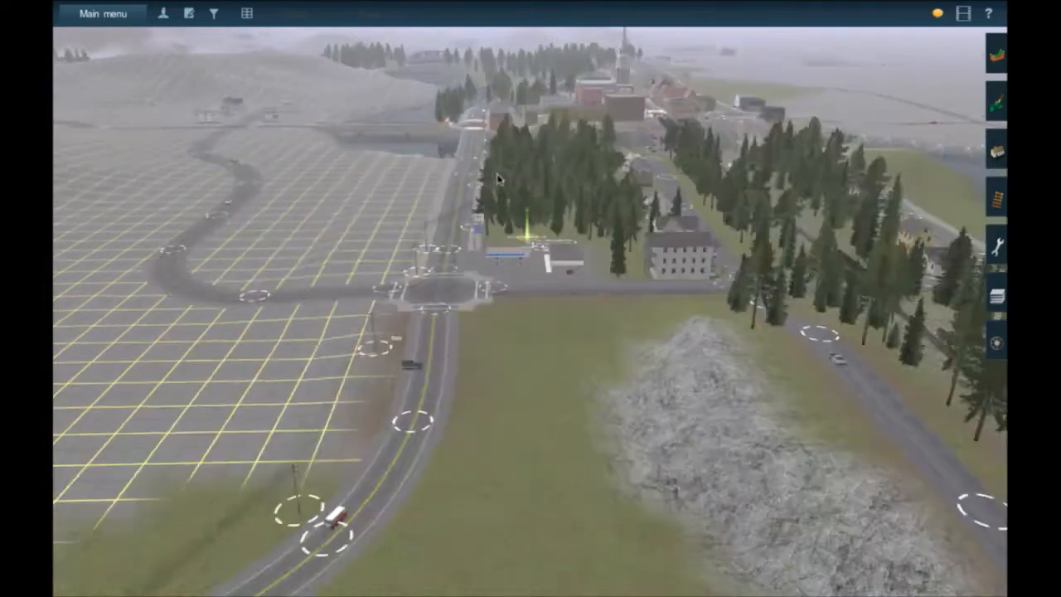
{"action": "left_click", "coordinate": [578, 158]}
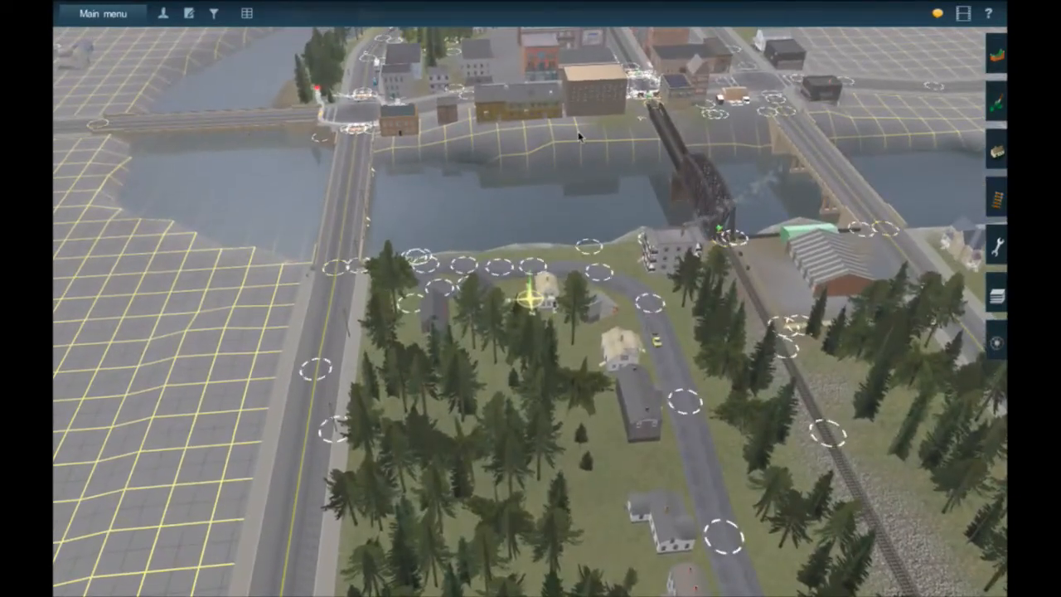
{"action": "left_click", "coordinate": [641, 105]}
{"action": "scroll", "coordinate": [542, 311], "scroll_direction": "down", "scroll_amount": 3}
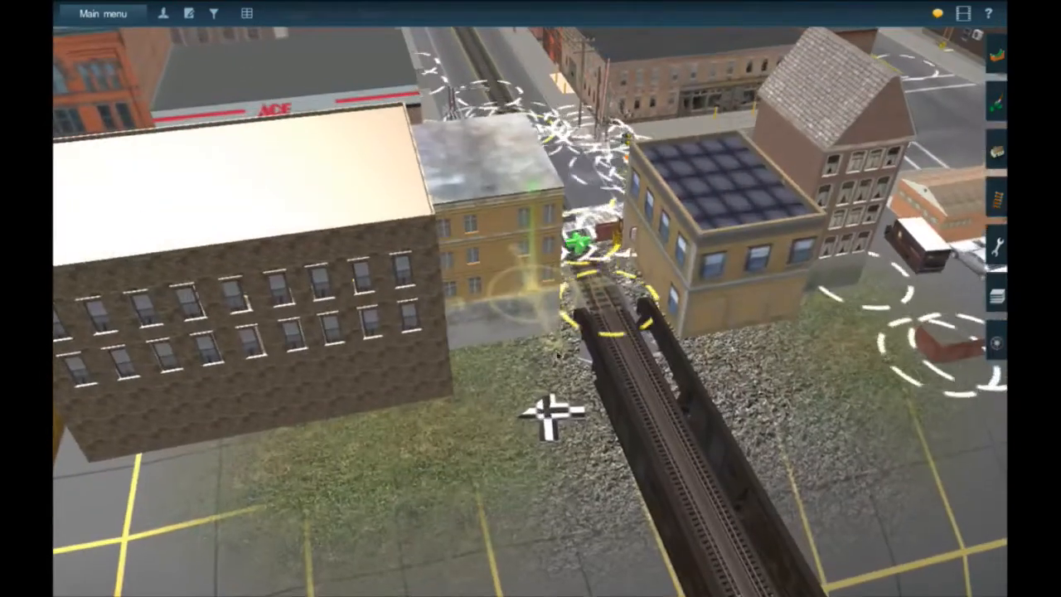
{"action": "scroll", "coordinate": [553, 440], "scroll_direction": "down", "scroll_amount": 5}
{"action": "key", "text": "Down"}
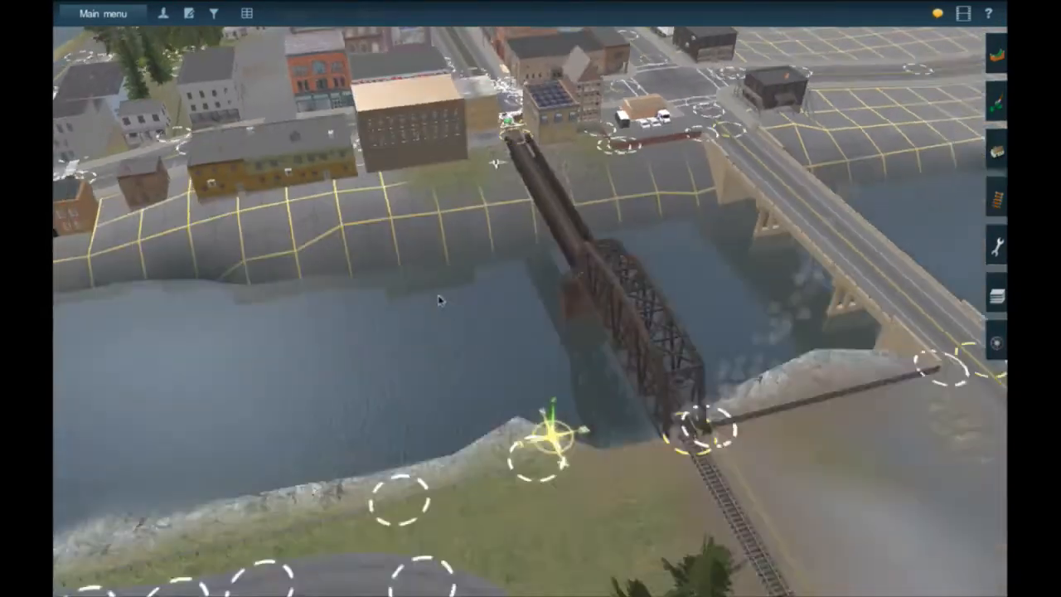
{"action": "key", "text": "Left"}
{"action": "key", "text": "Right"}
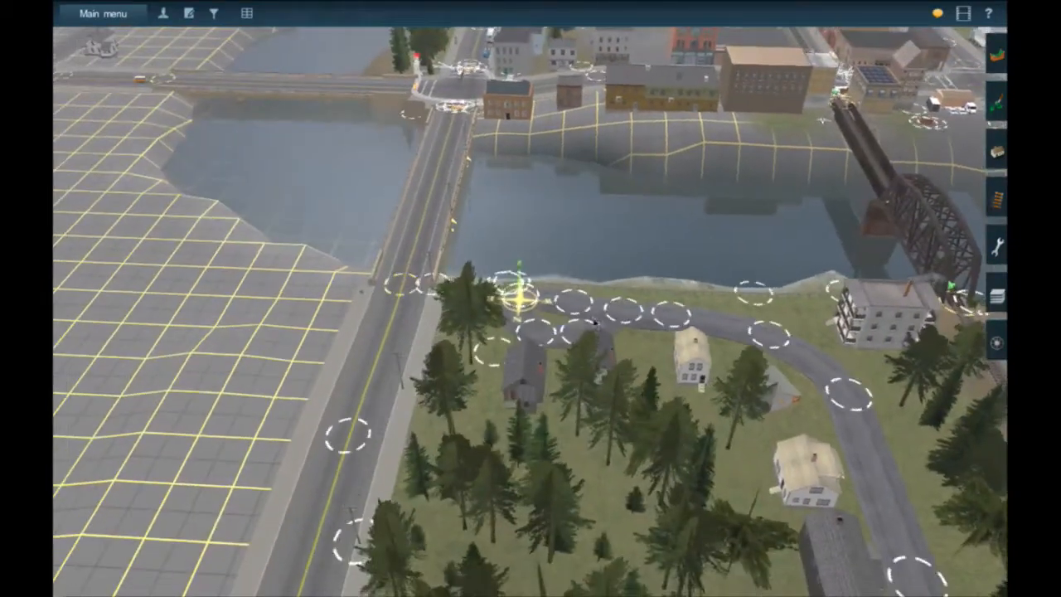
{"action": "key", "text": "Right"}
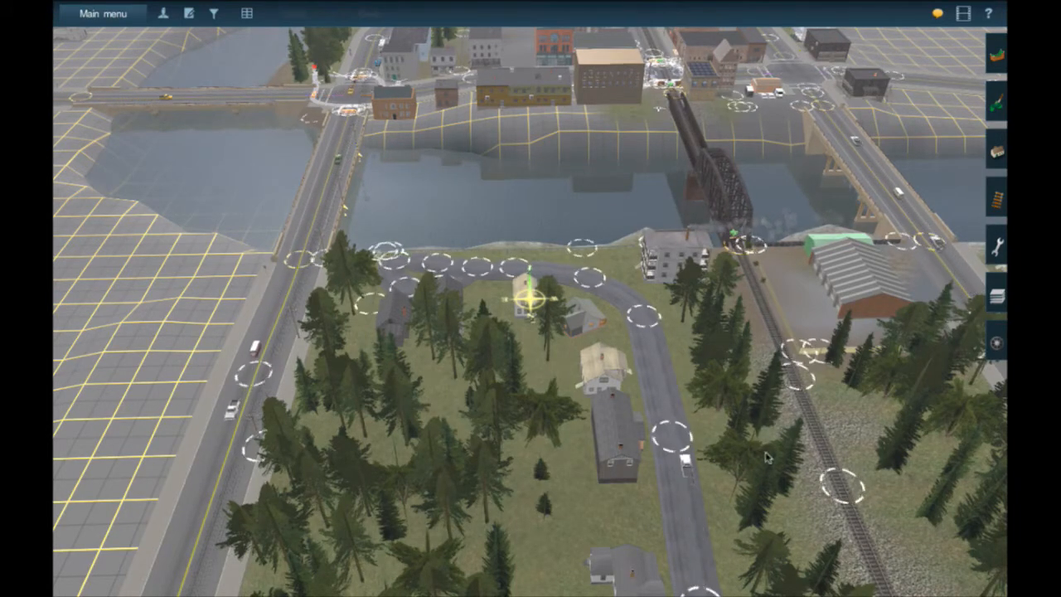
Inspect the wooded railway corridor between the houses and the highway, from above and at track level in both directions.
{"action": "right_click_drag", "start_coordinate": [760, 470], "coordinate": [300, 247]}
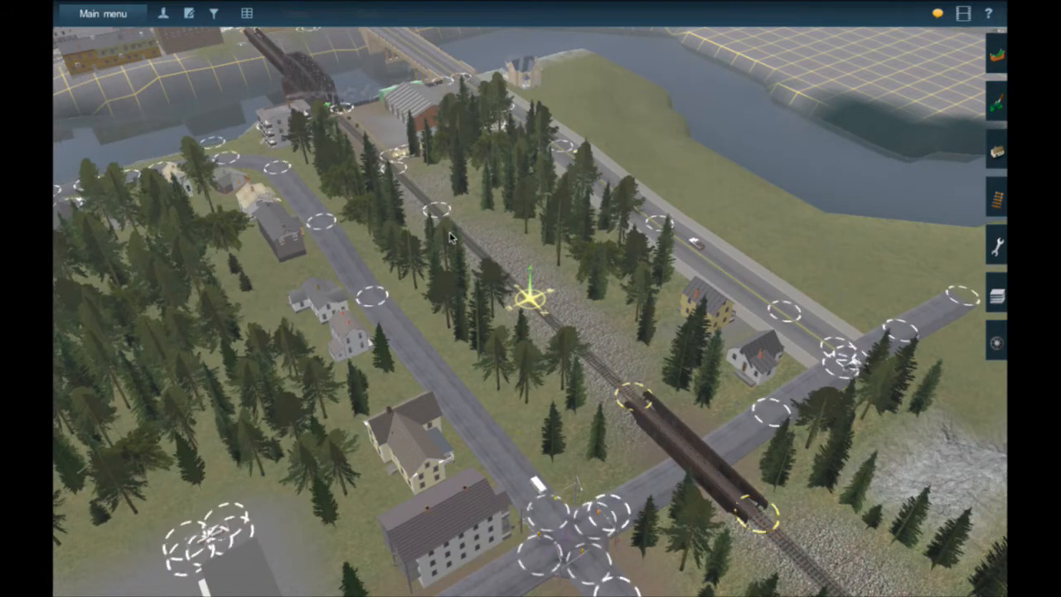
{"action": "right_click_drag", "start_coordinate": [450, 238], "coordinate": [522, 292]}
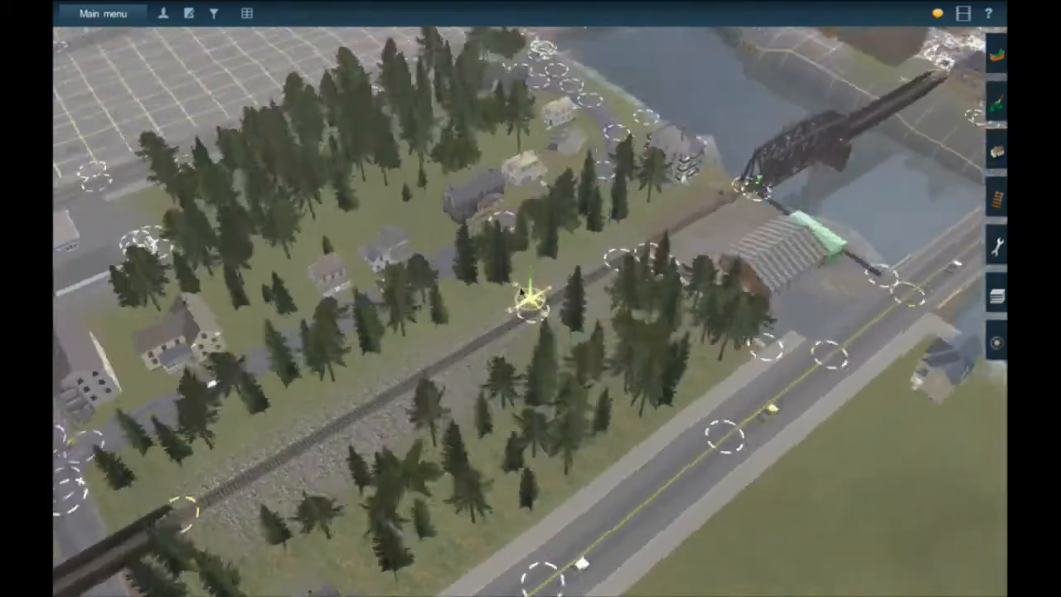
{"action": "scroll", "coordinate": [524, 292], "scroll_direction": "up", "scroll_amount": 5}
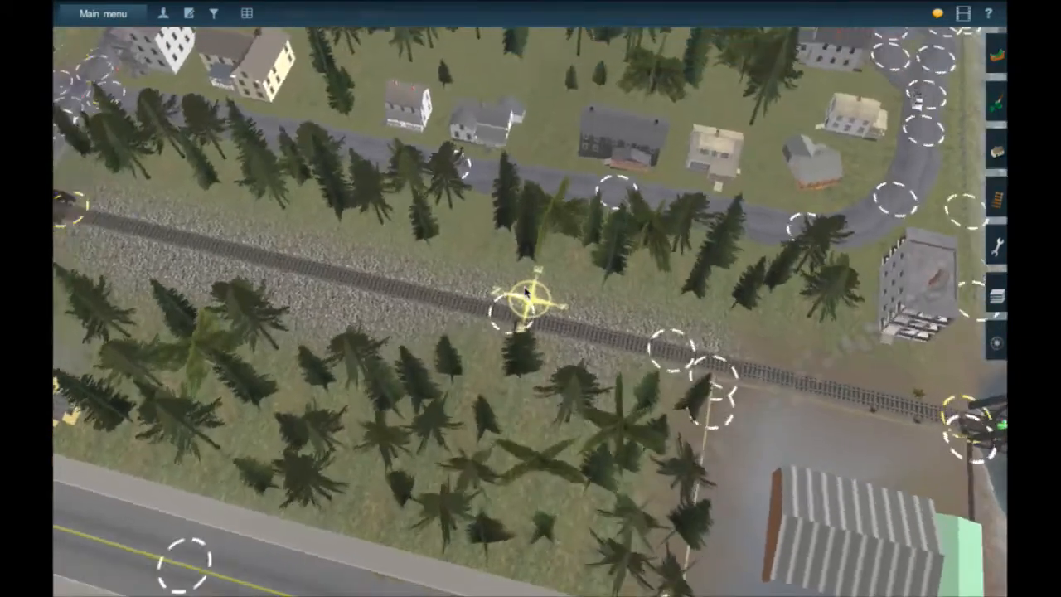
{"action": "key", "text": "Left"}
{"action": "scroll", "coordinate": [524, 291], "scroll_direction": "up", "scroll_amount": 8}
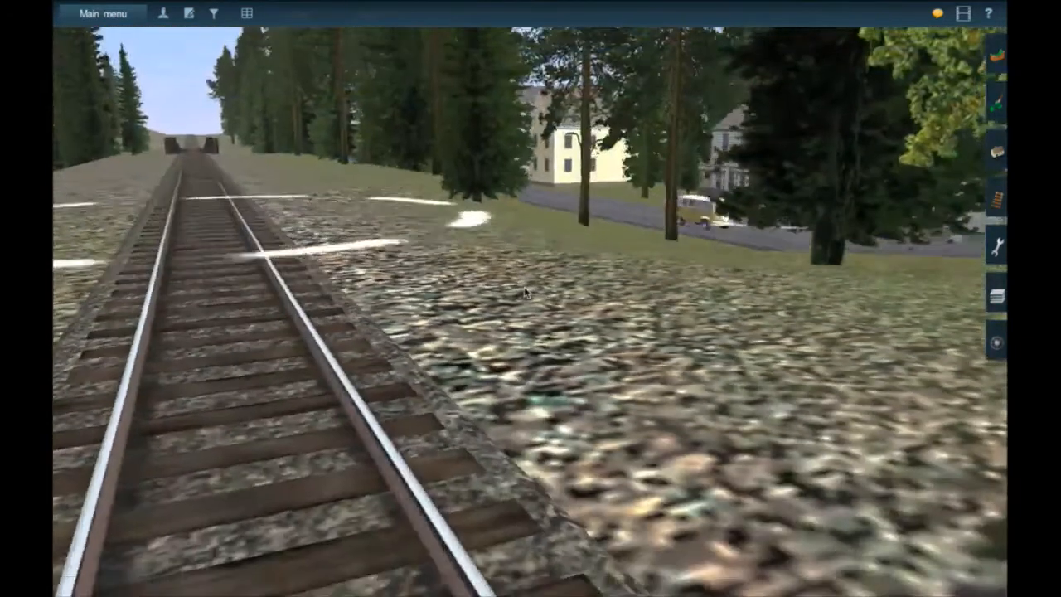
{"action": "scroll", "coordinate": [523, 291], "scroll_direction": "down", "scroll_amount": 4}
{"action": "key", "text": "Left"}
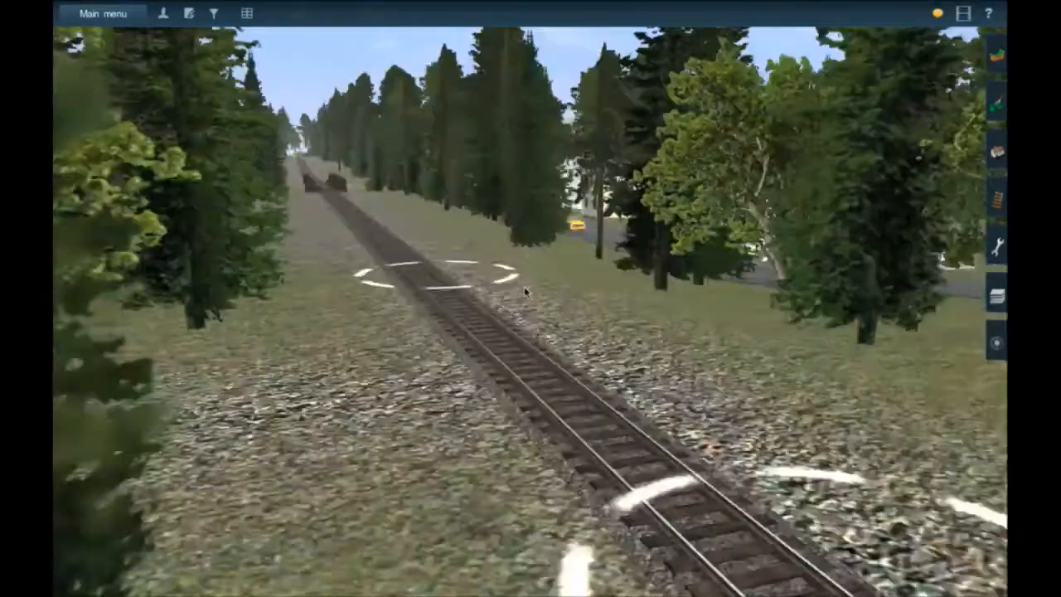
{"action": "key", "text": "Left"}
{"action": "key", "text": "Right"}
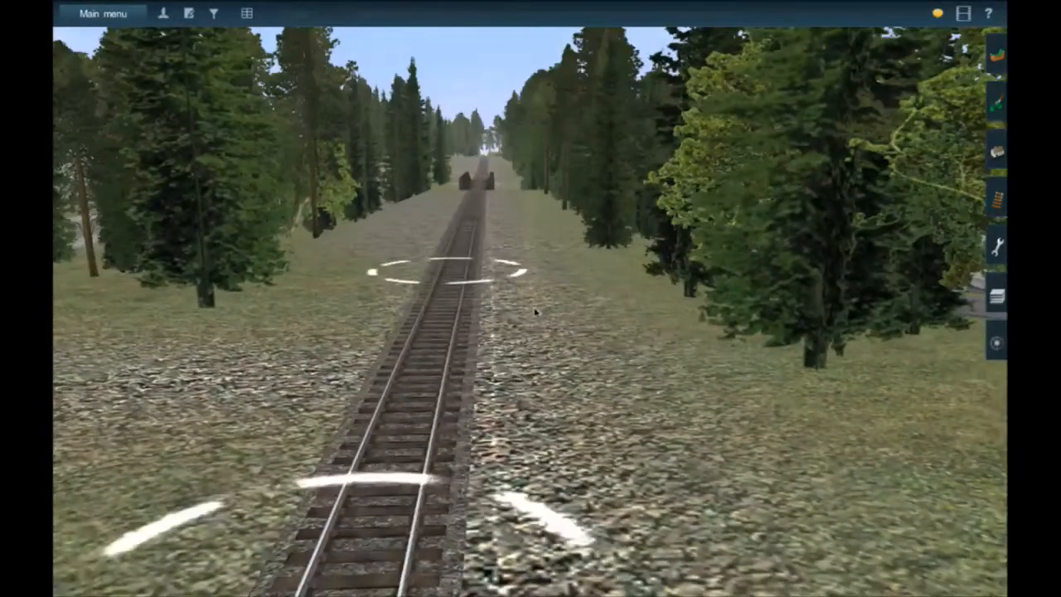
{"action": "key", "text": "Left"}
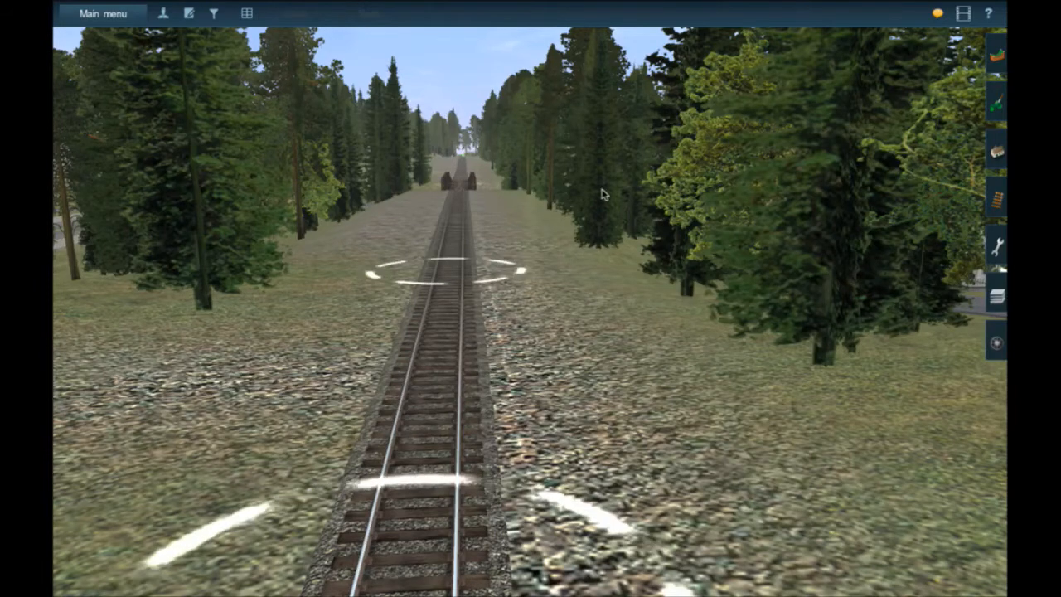
{"action": "scroll", "coordinate": [493, 307], "scroll_direction": "down", "scroll_amount": 5}
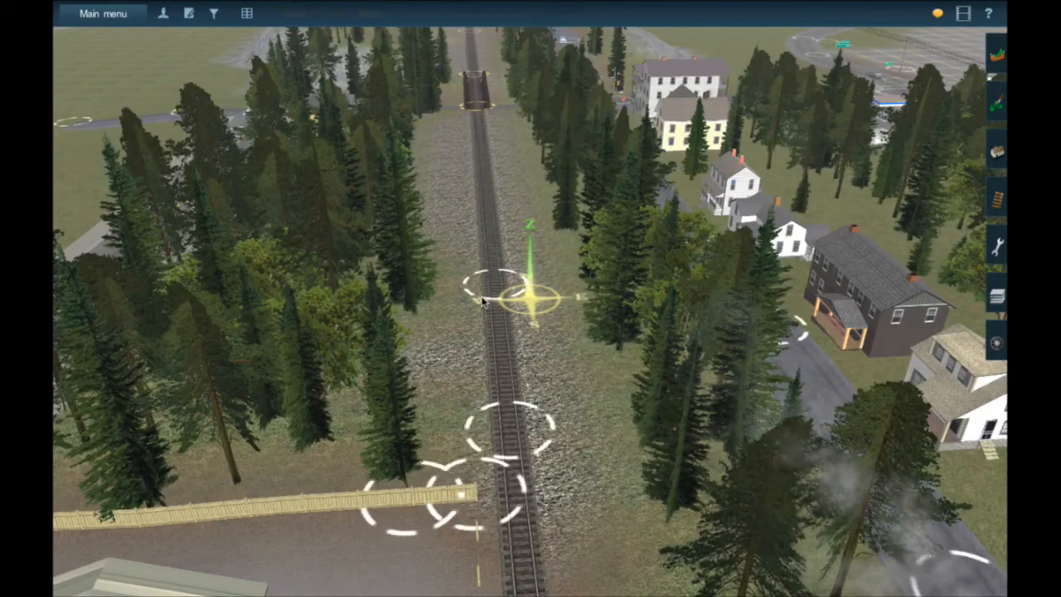
{"action": "right_click_drag", "start_coordinate": [483, 302], "coordinate": [488, 280]}
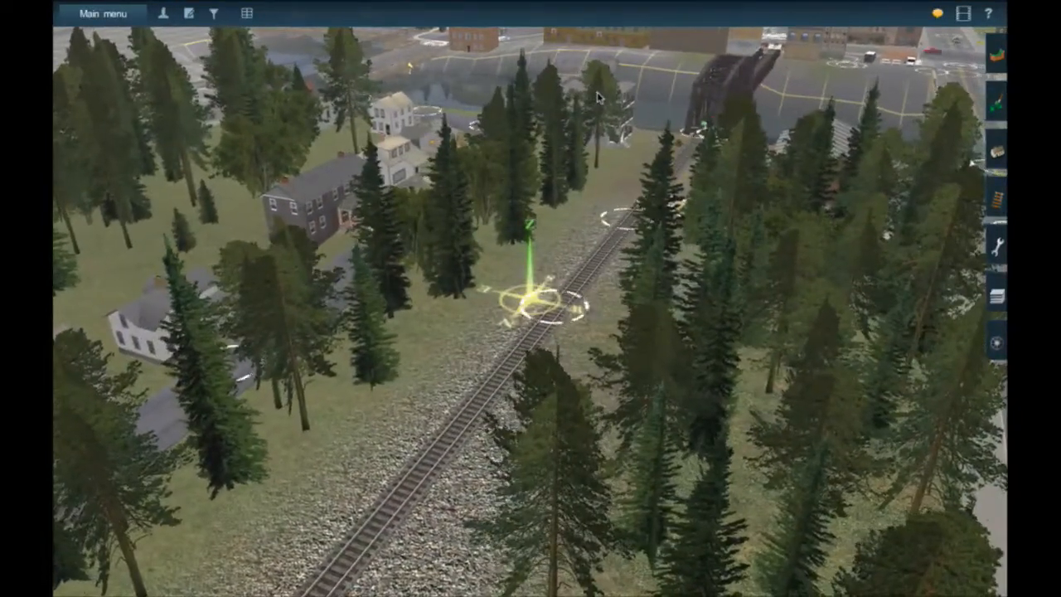
{"action": "right_click_drag", "start_coordinate": [598, 98], "coordinate": [551, 107]}
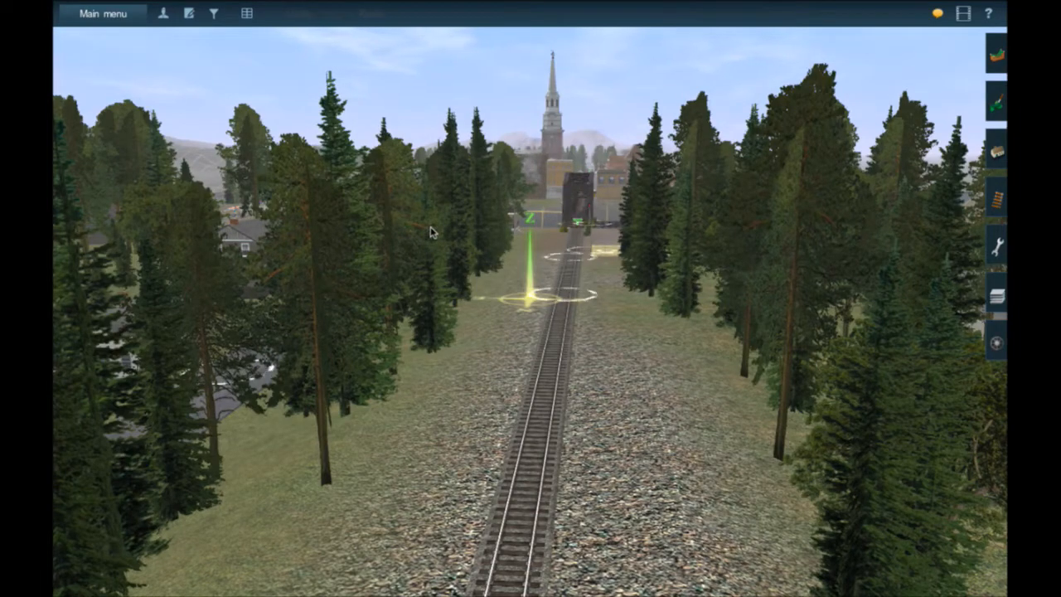
{"action": "right_click_drag", "start_coordinate": [430, 227], "coordinate": [531, 263]}
Survey the route past the town and lake to the industrial yard, and view its sidings and sheds from several sides.
{"action": "scroll", "coordinate": [535, 267], "scroll_direction": "down", "scroll_amount": 10}
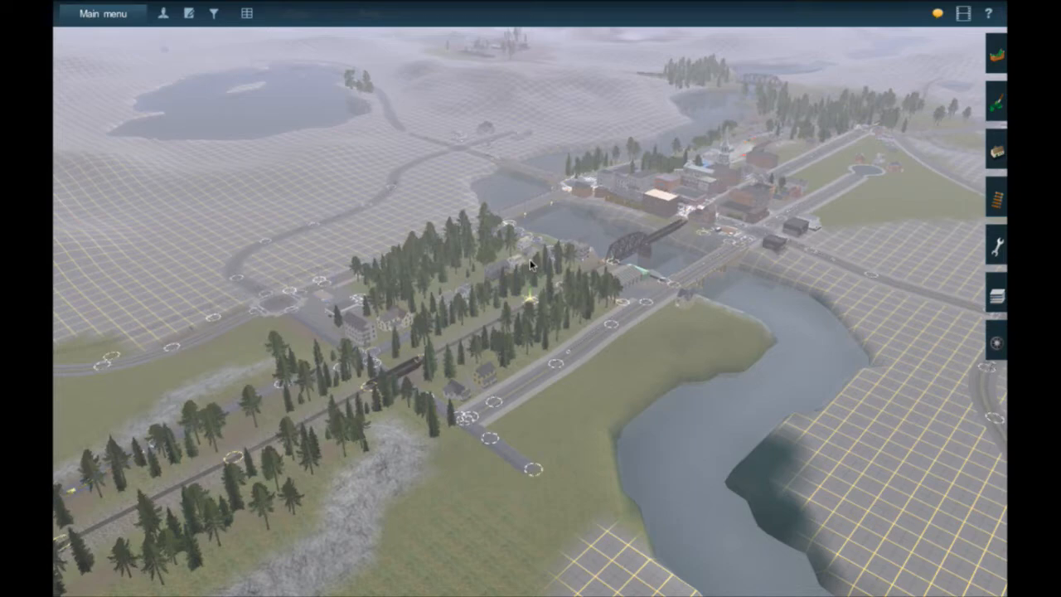
{"action": "key", "text": "Up"}
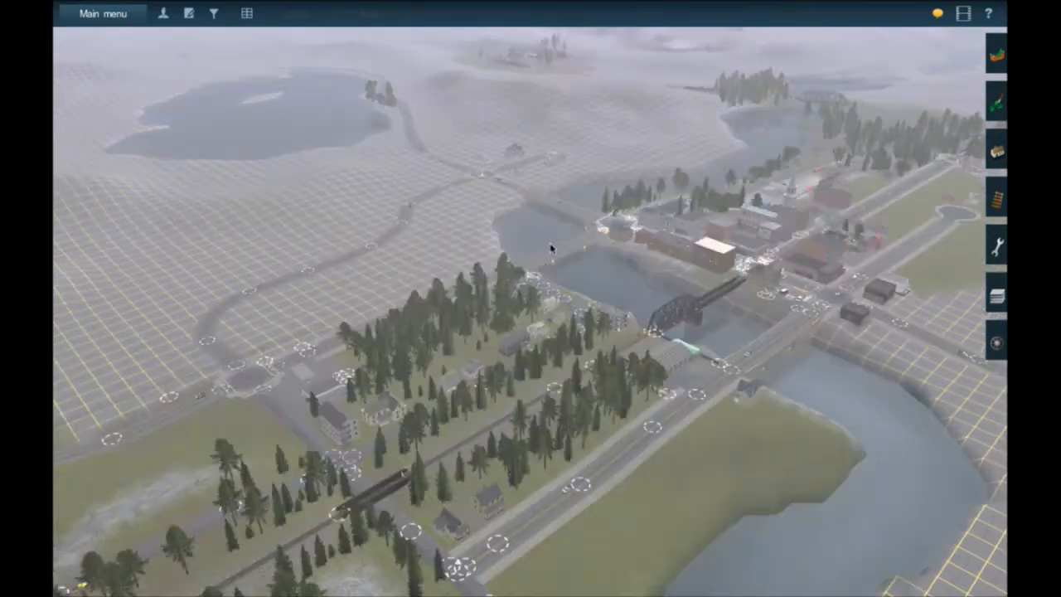
{"action": "key", "text": "Up"}
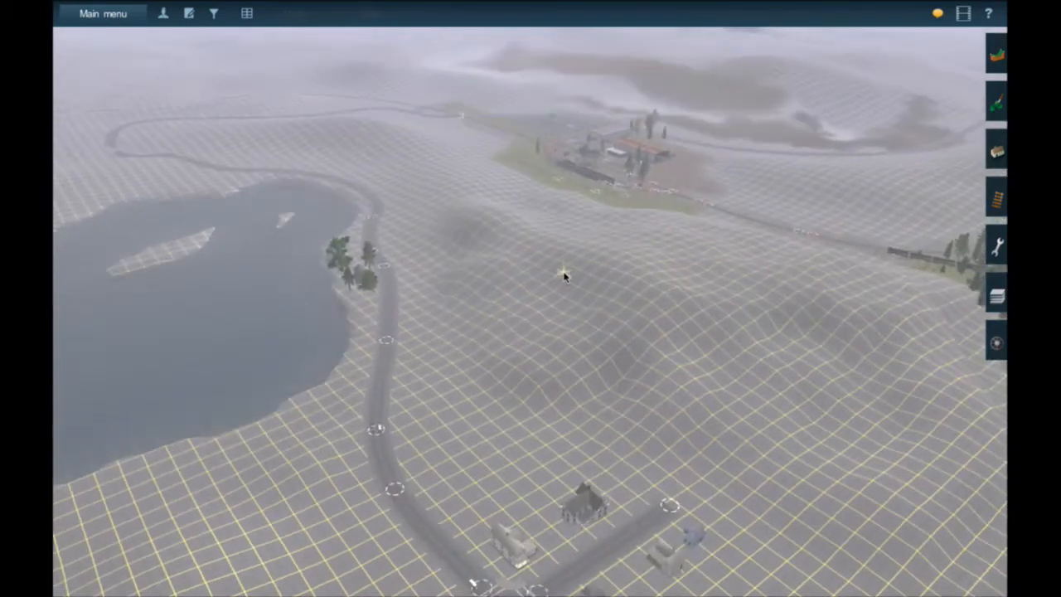
{"action": "key", "text": "Up"}
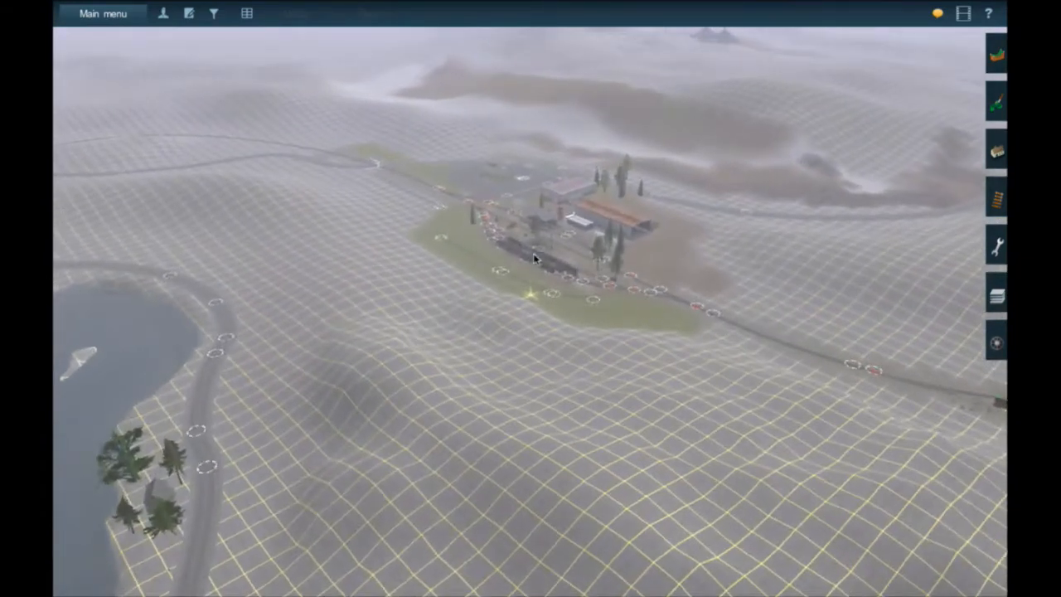
{"action": "key", "text": "Up"}
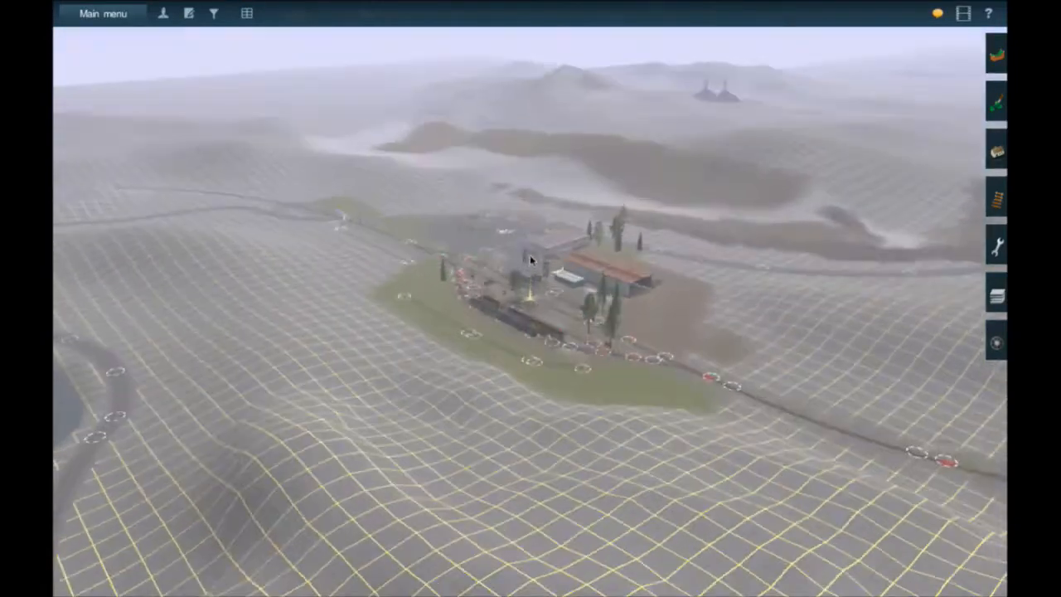
{"action": "right_click_drag", "start_coordinate": [531, 261], "coordinate": [480, 127]}
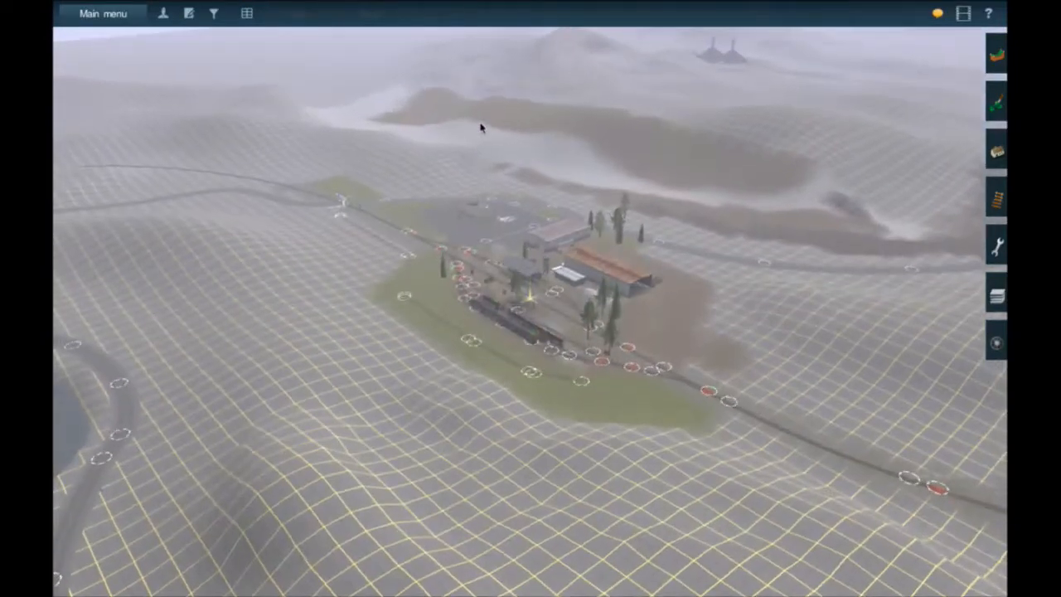
{"action": "key", "text": "Right"}
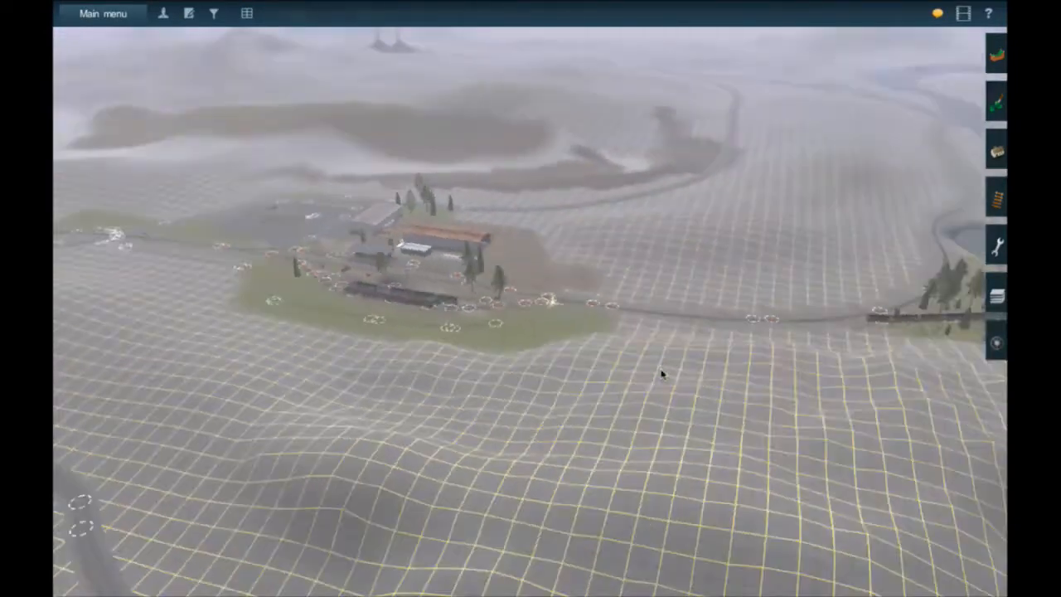
{"action": "key", "text": "Up"}
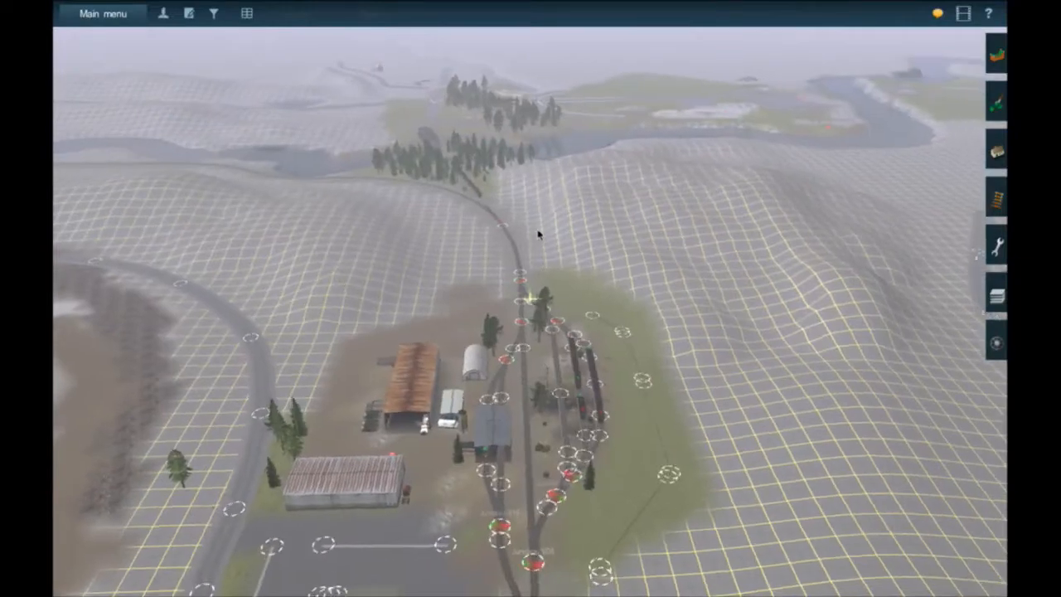
Follow the railway from the industrial yard past the lake and along the town's main street to the river crossing.
{"action": "key", "text": "Up"}
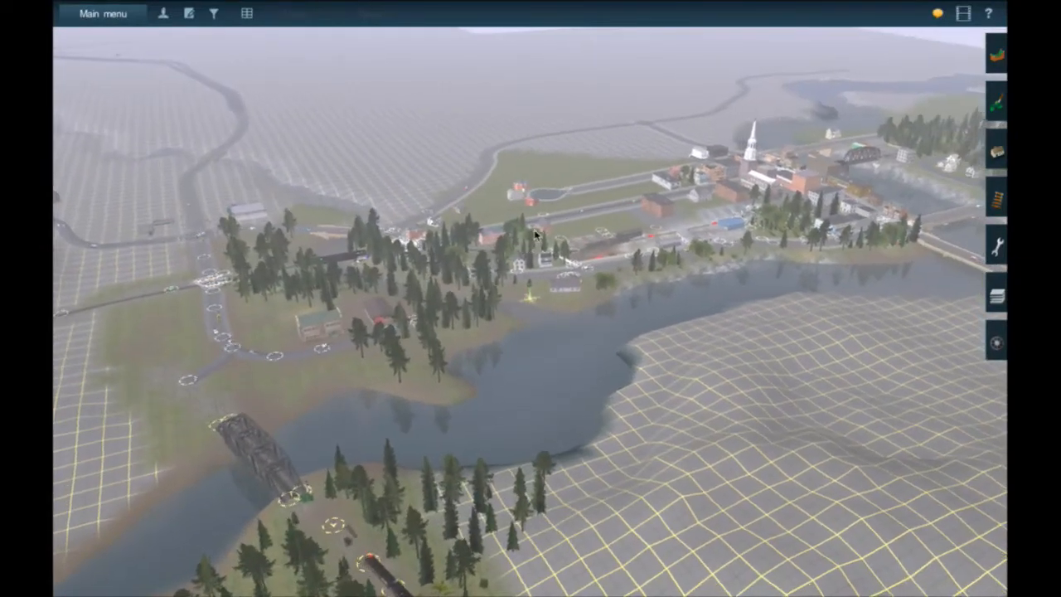
{"action": "key", "text": "Left"}
{"action": "scroll", "coordinate": [538, 232], "scroll_direction": "up", "scroll_amount": 3}
{"action": "scroll", "coordinate": [535, 227], "scroll_direction": "up", "scroll_amount": 5}
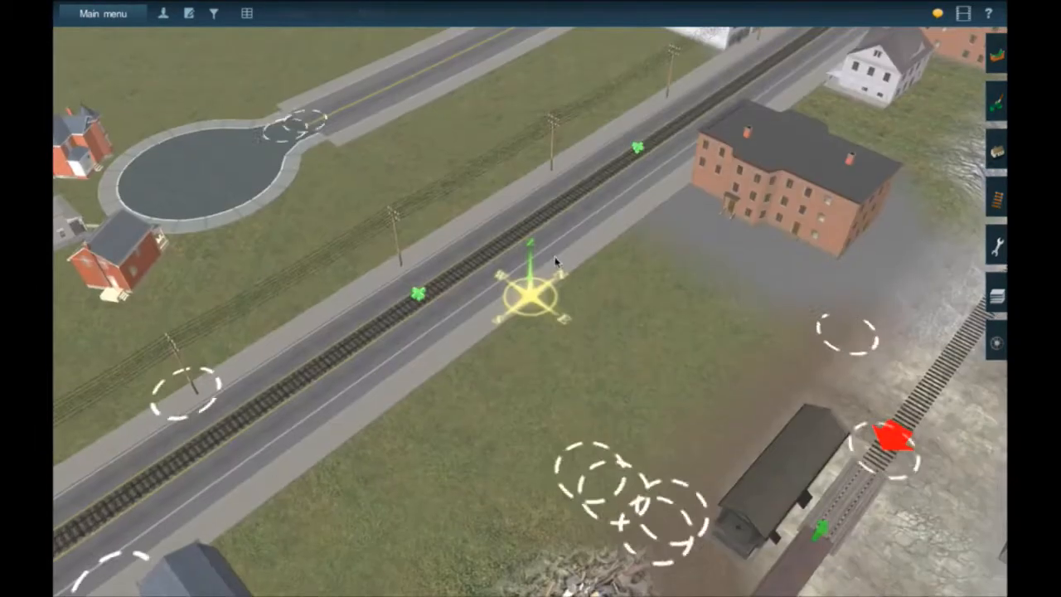
{"action": "key", "text": "Up"}
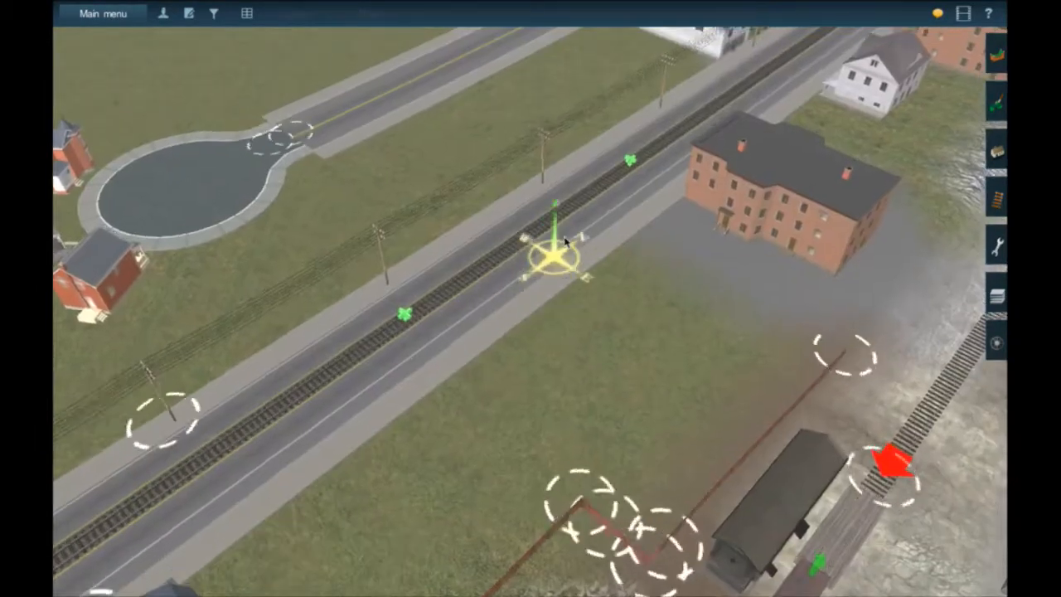
{"action": "key", "text": "Up"}
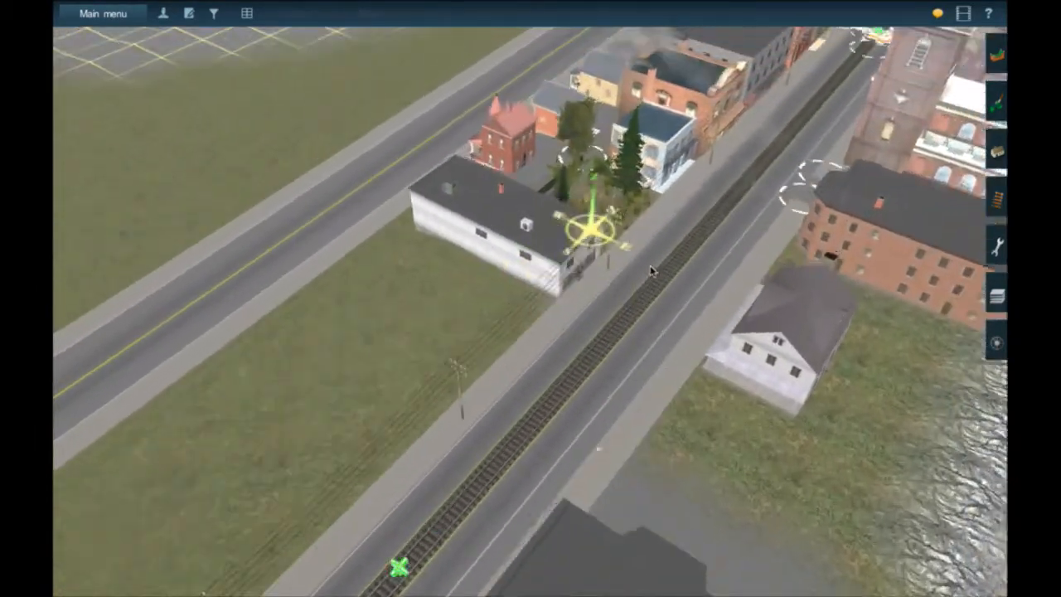
{"action": "key", "text": "Up"}
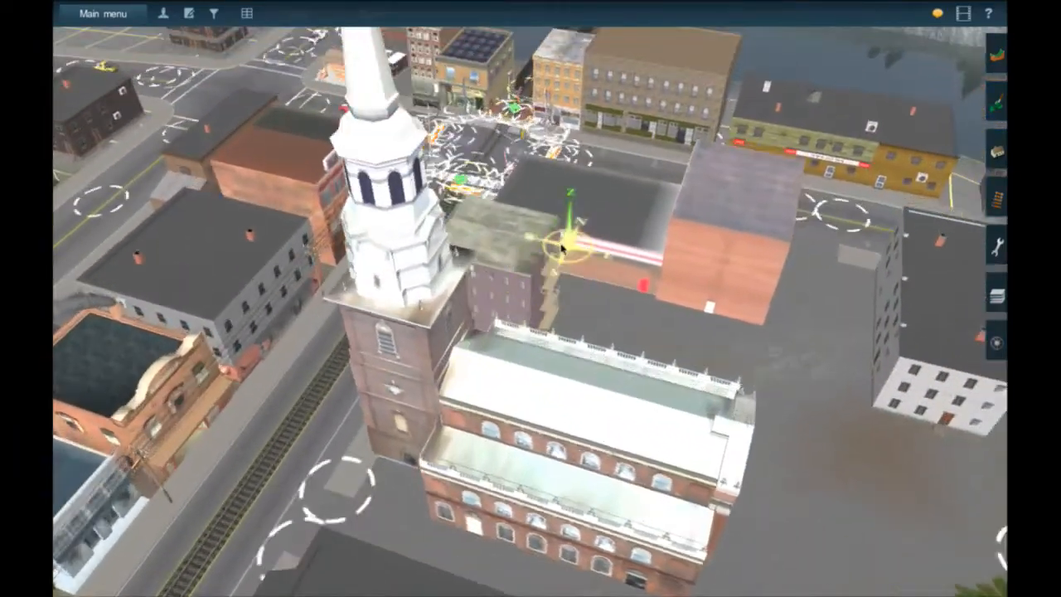
{"action": "key", "text": "Up"}
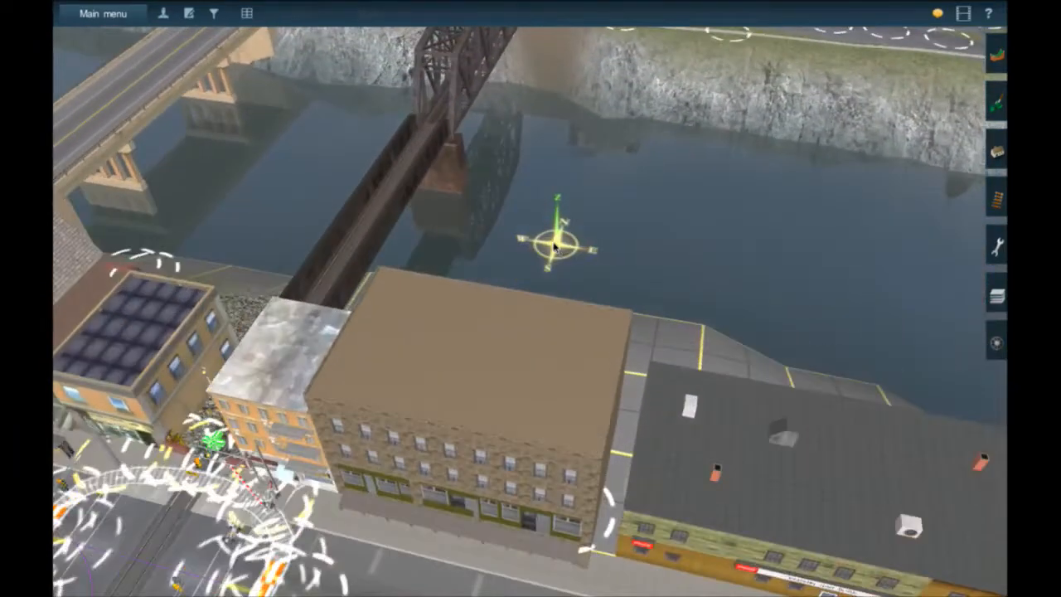
Follow the route across the river, past the wooded houses and along the shoreline to the curved branch on bare terrain.
{"action": "key", "text": "Up"}
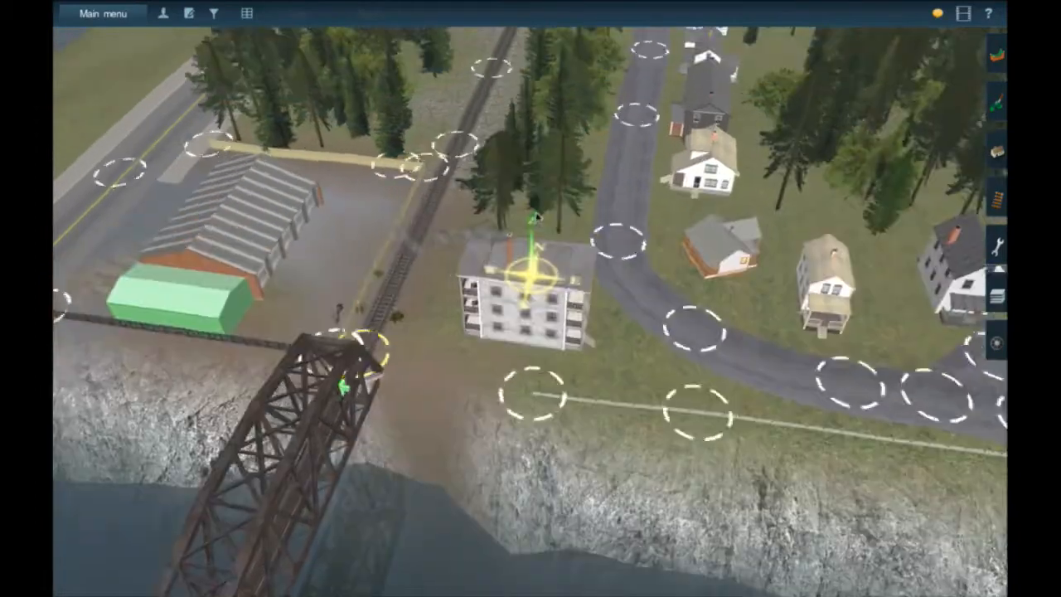
{"action": "key", "text": "Up"}
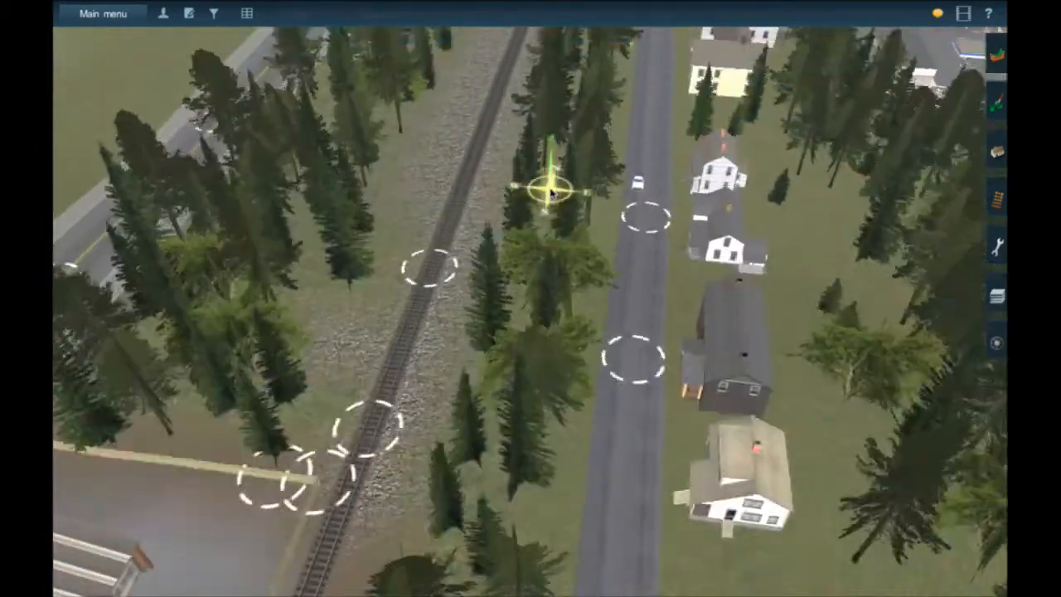
{"action": "key", "text": "Up"}
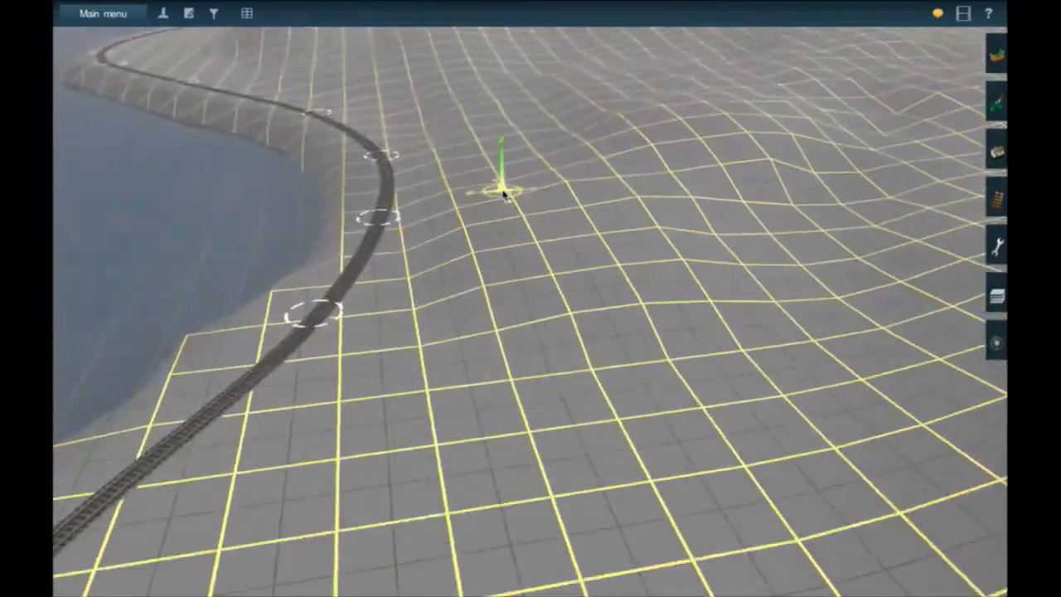
{"action": "key", "text": "Left"}
{"action": "key", "text": "Left"}
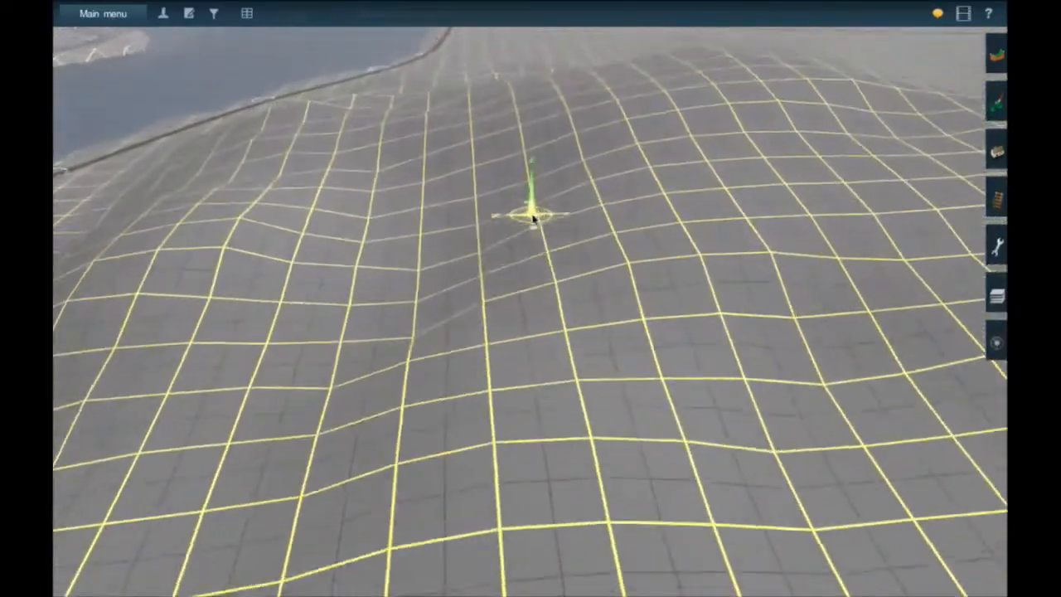
{"action": "key", "text": "Left"}
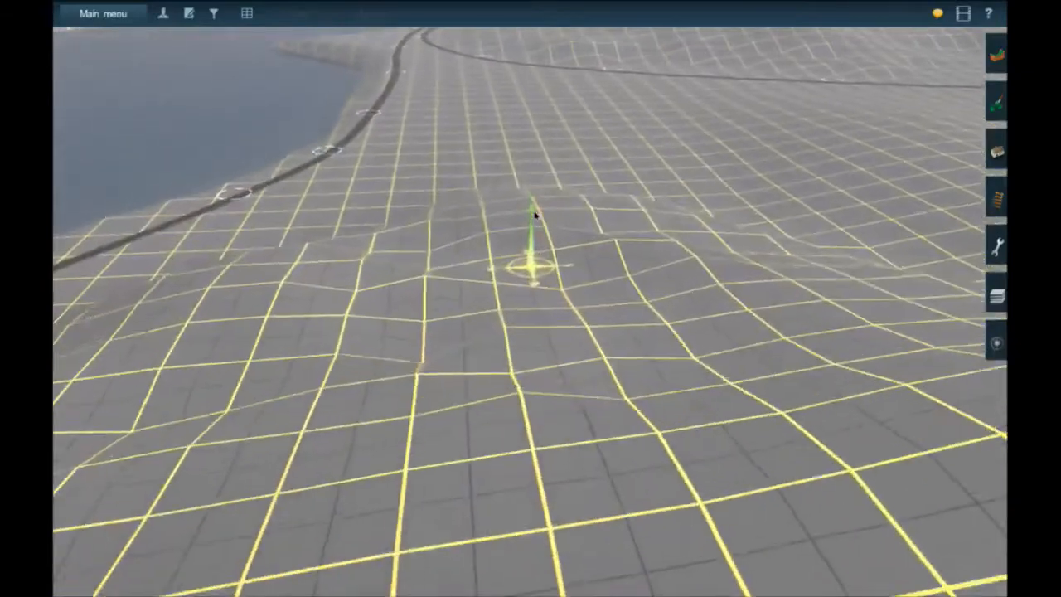
{"action": "key", "text": "Left"}
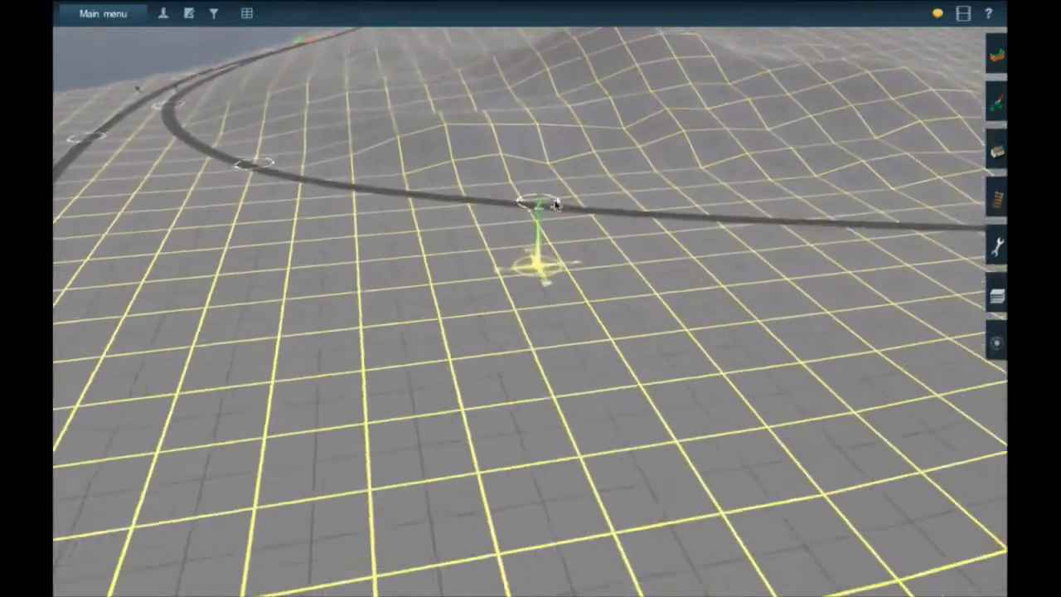
{"action": "key", "text": "Left"}
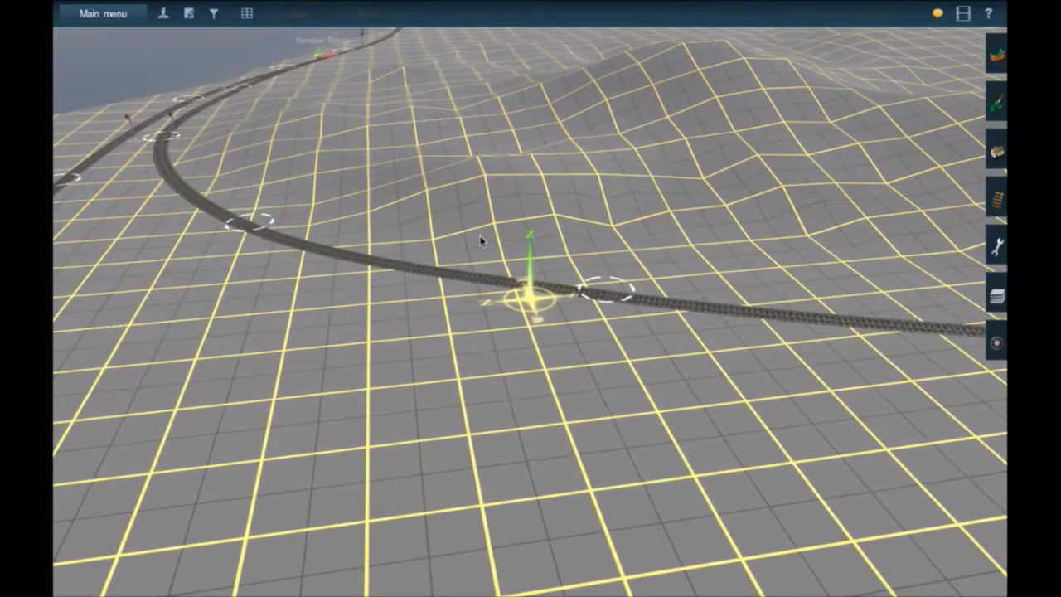
Find the GP40 models and place a GP40-2 GRS locomotive on the curved branch track.
{"action": "left_click", "coordinate": [1000, 342]}
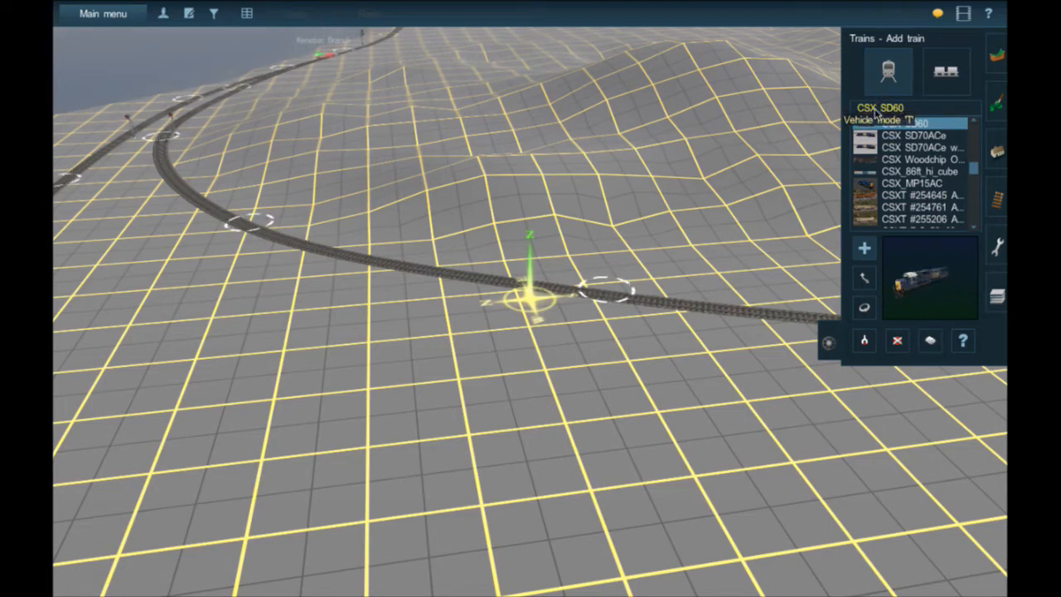
{"action": "type", "text": "GP"}
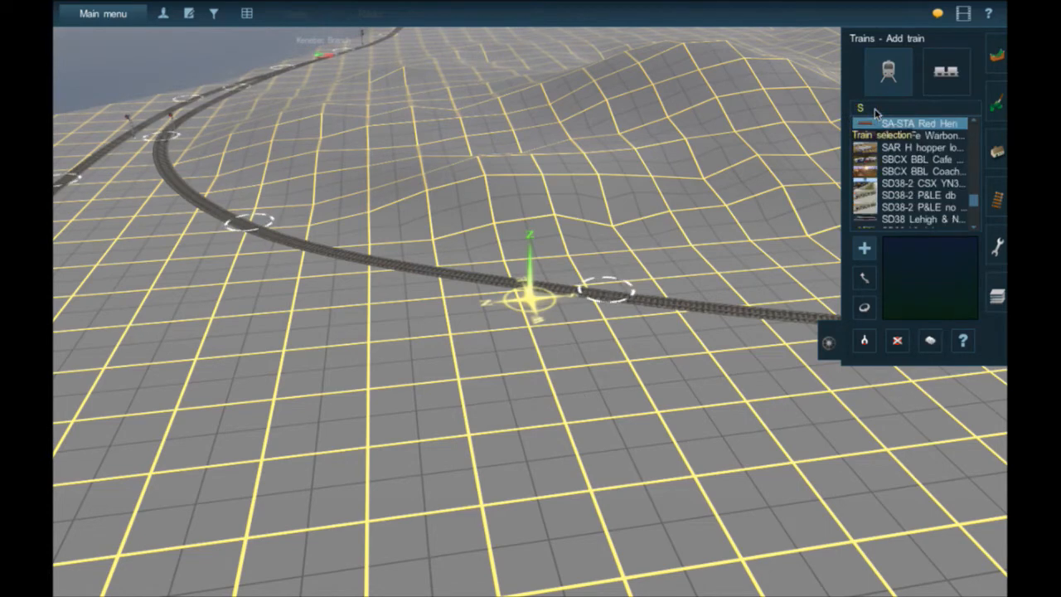
{"action": "type", "text": "40"}
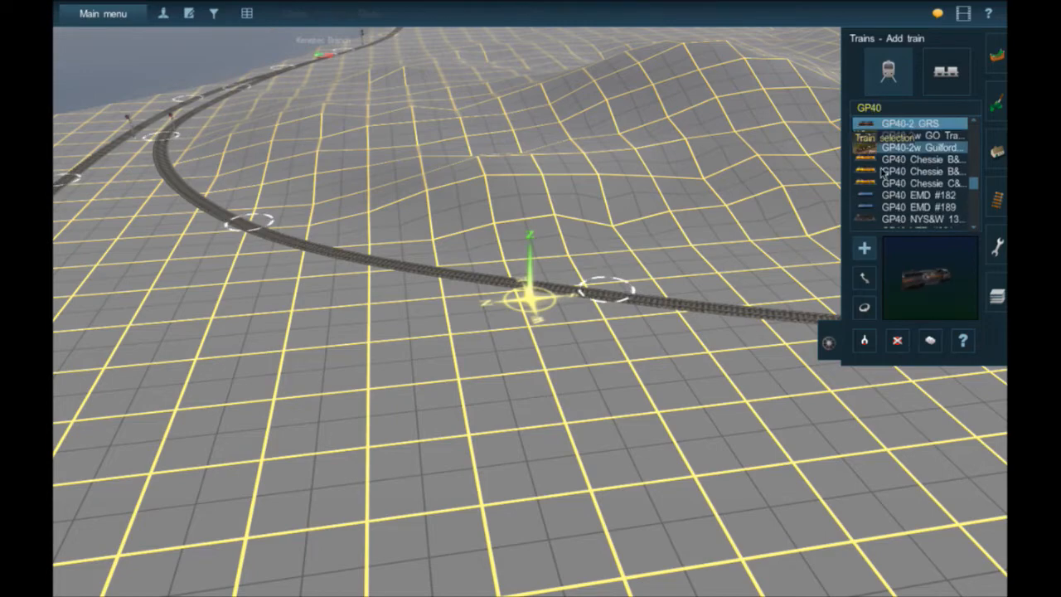
{"action": "left_click", "coordinate": [535, 287]}
{"action": "key", "text": "Left"}
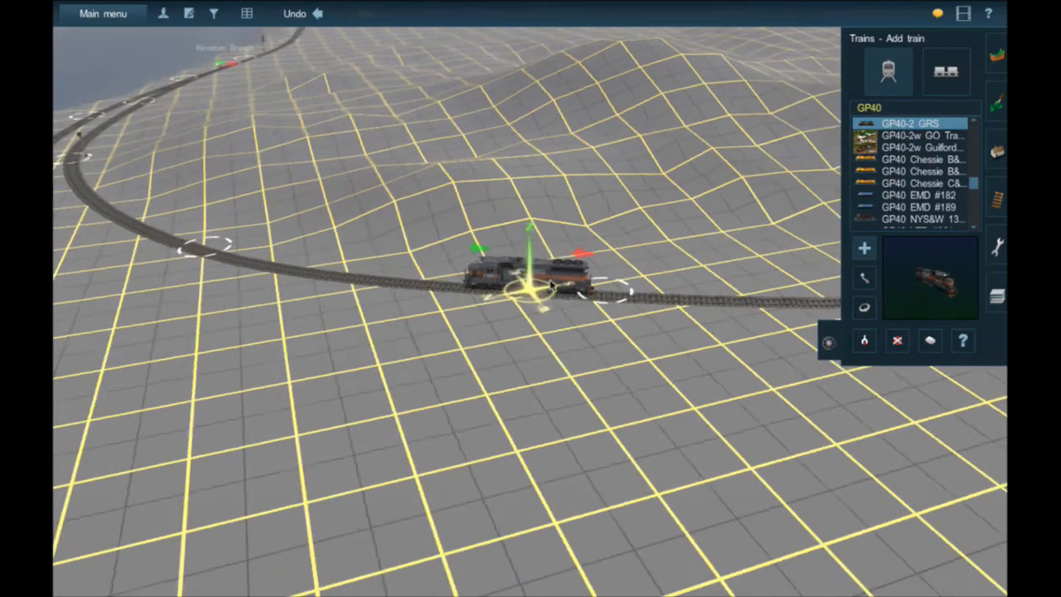
{"action": "scroll", "coordinate": [535, 282], "scroll_direction": "up", "scroll_amount": 5}
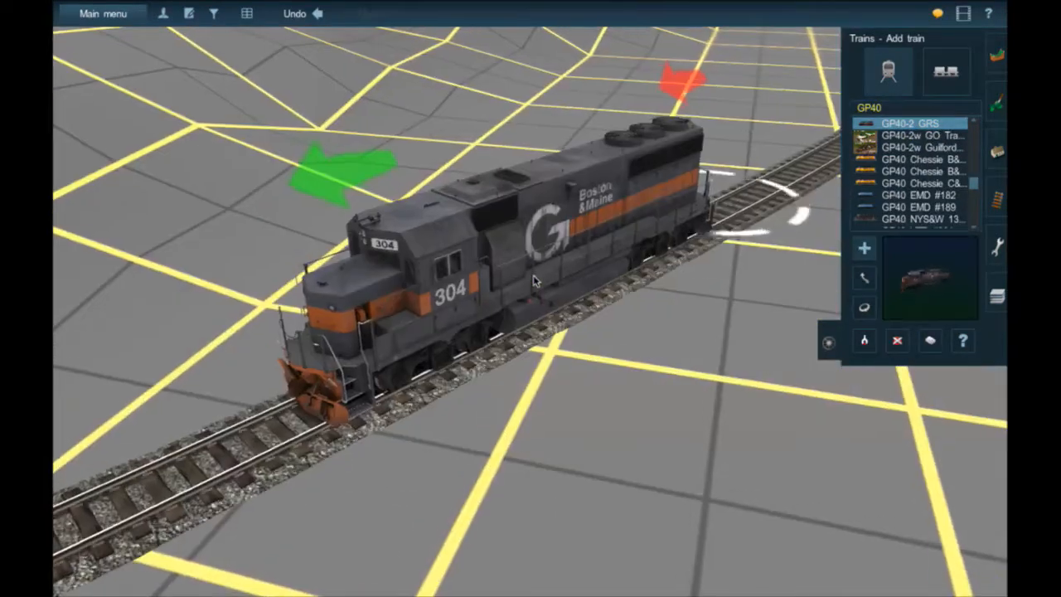
{"action": "scroll", "coordinate": [600, 280], "scroll_direction": "down", "scroll_amount": 2}
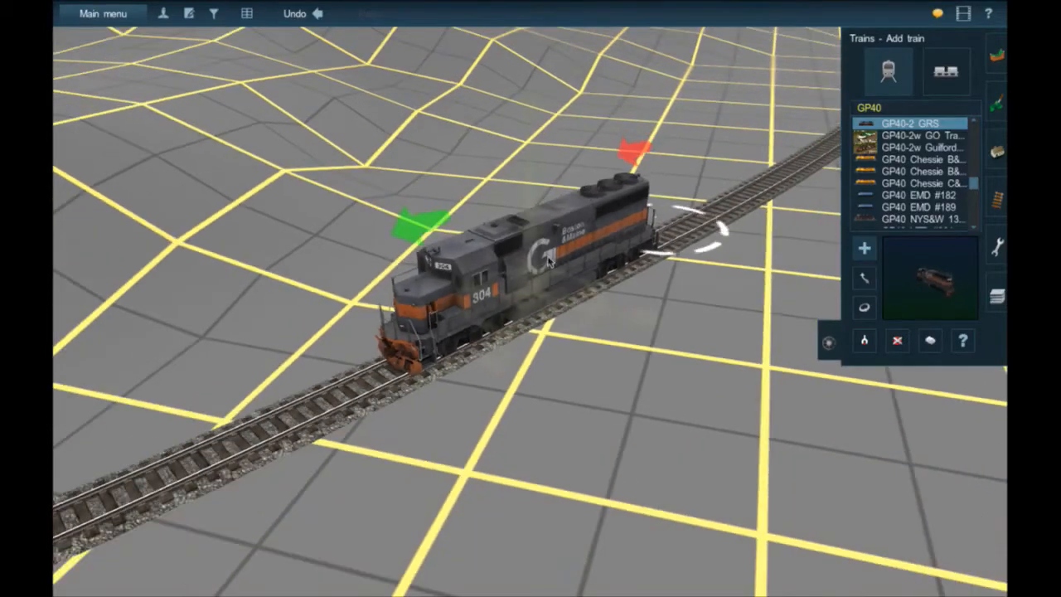
Place a Pan Am Railways SD40-2 locomotive on the track behind the GP40-2, leaving a gap between them.
{"action": "left_click", "coordinate": [931, 109]}
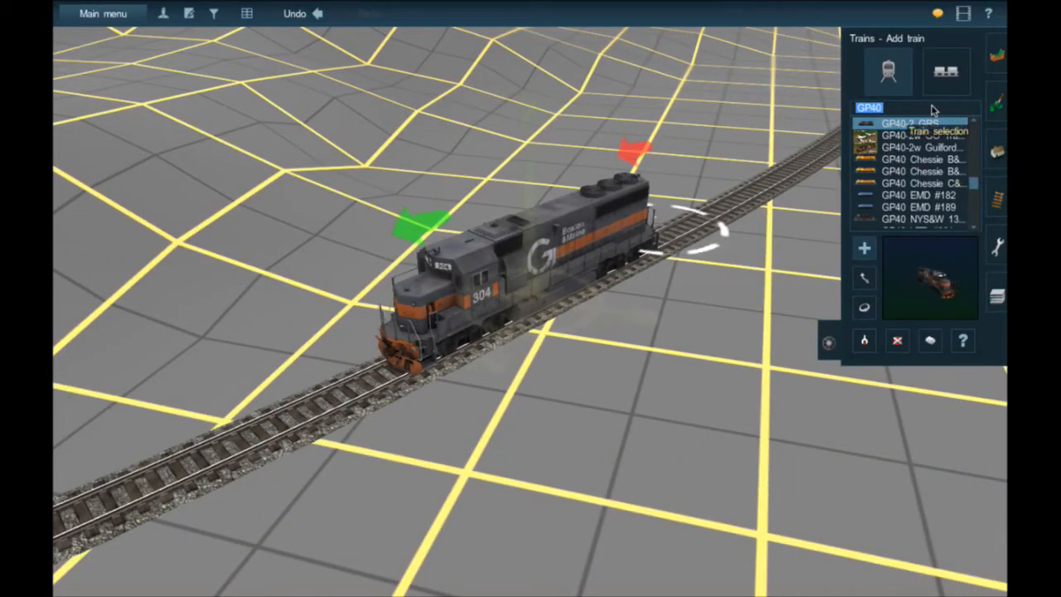
{"action": "key", "text": "BackSpace"}
{"action": "type", "text": "Par"}
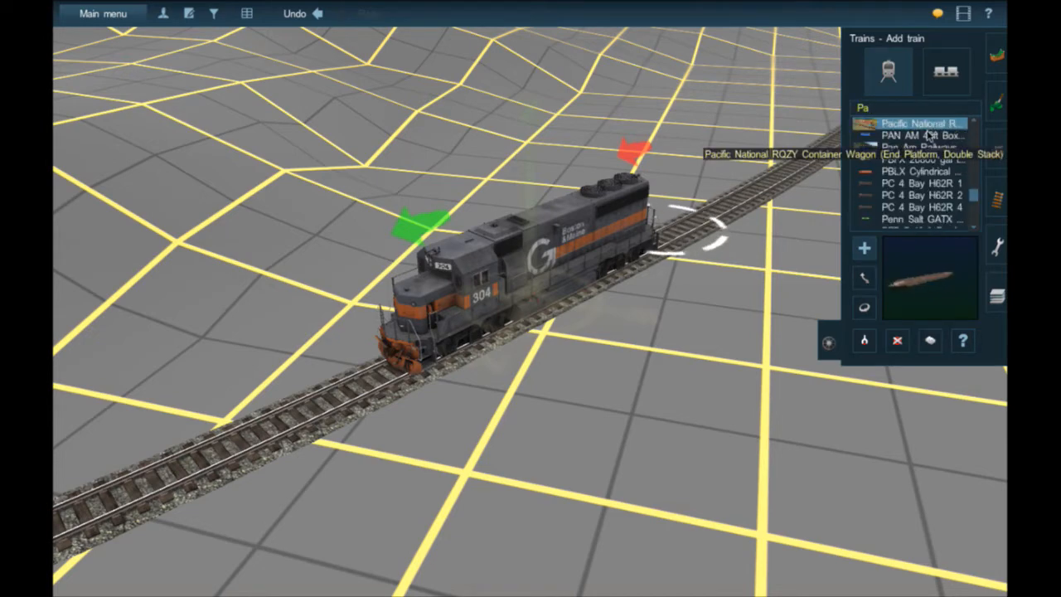
{"action": "left_click", "coordinate": [920, 146]}
{"action": "key", "text": "Right"}
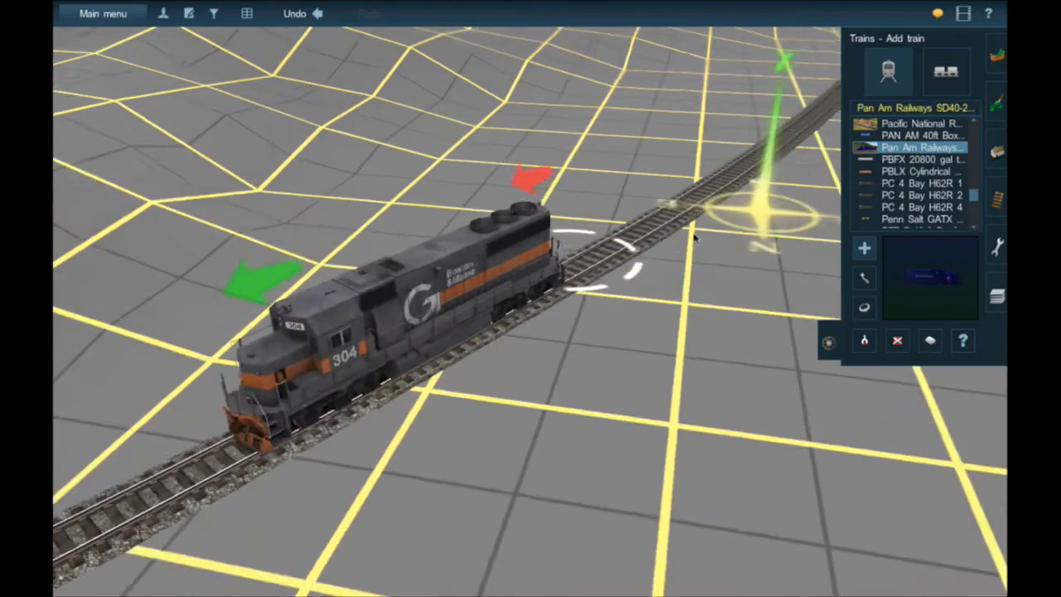
{"action": "left_click", "coordinate": [542, 250]}
{"action": "right_click_drag", "start_coordinate": [543, 250], "coordinate": [525, 296]}
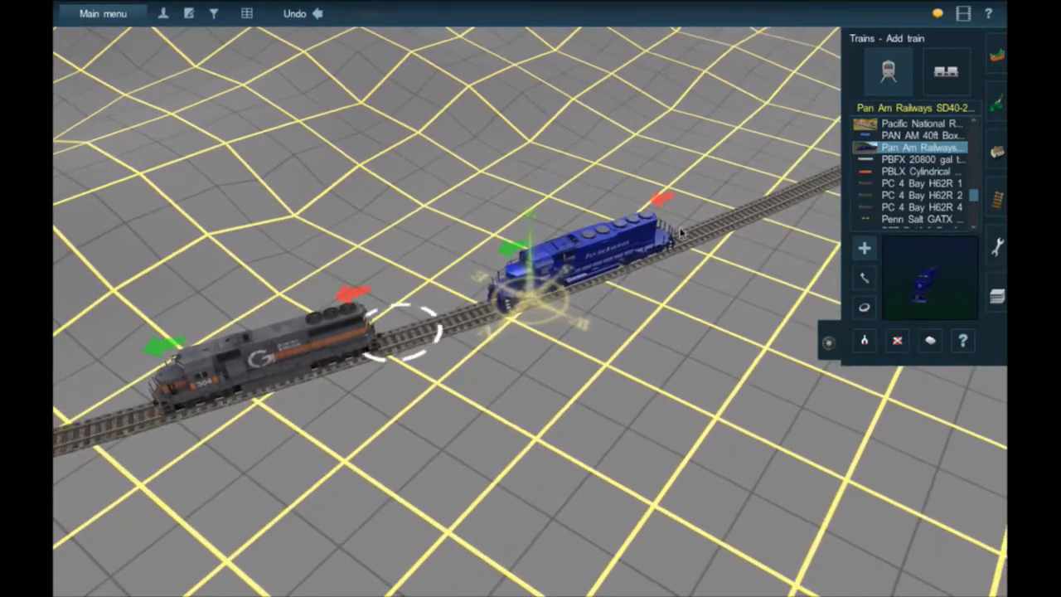
{"action": "right_click_drag", "start_coordinate": [599, 187], "coordinate": [543, 304]}
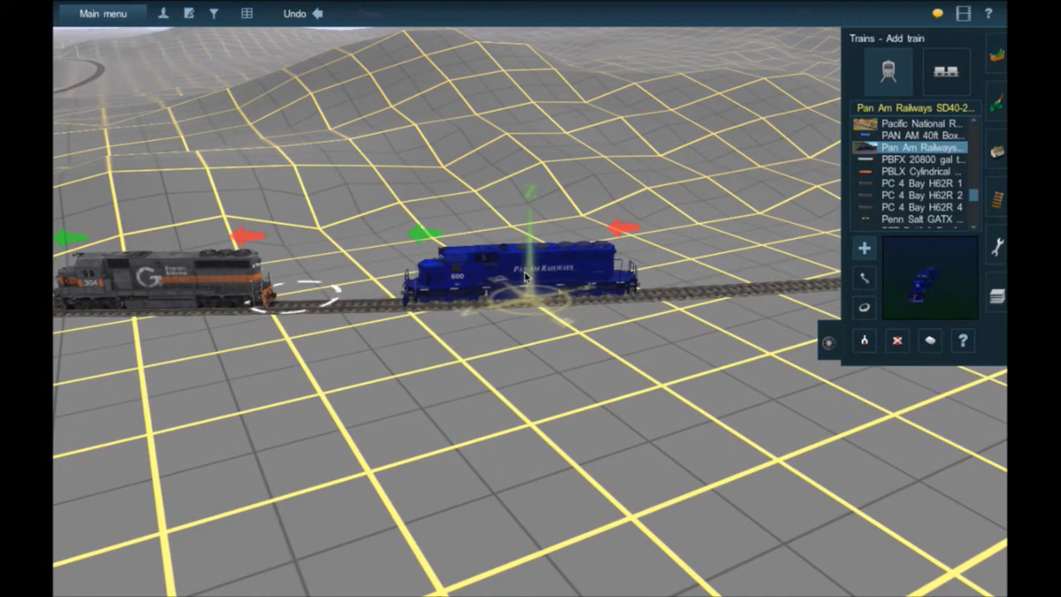
{"action": "right_click_drag", "start_coordinate": [524, 276], "coordinate": [527, 273]}
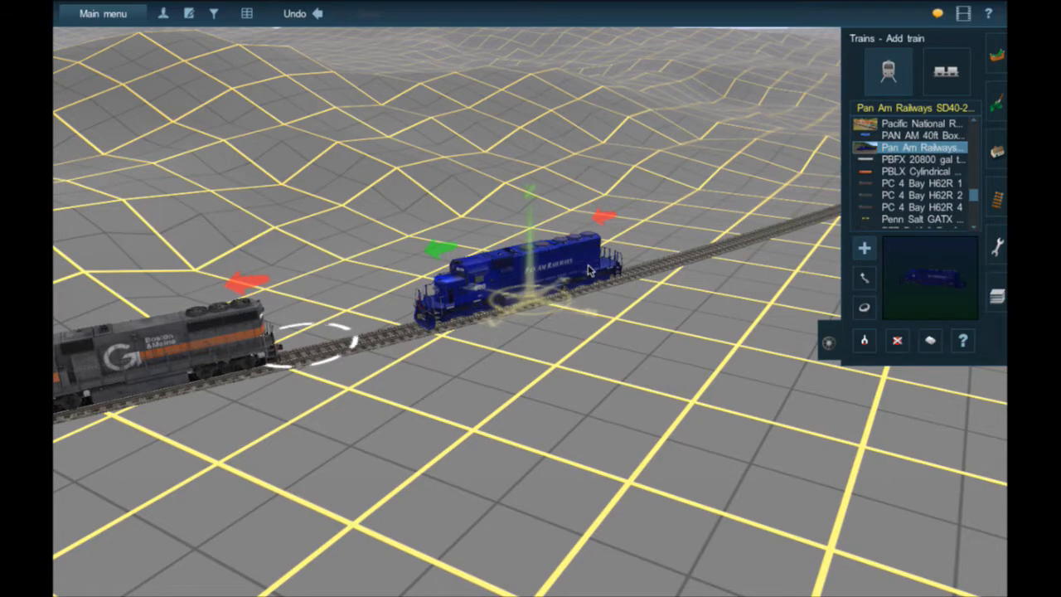
{"action": "right_click_drag", "start_coordinate": [481, 311], "coordinate": [481, 308]}
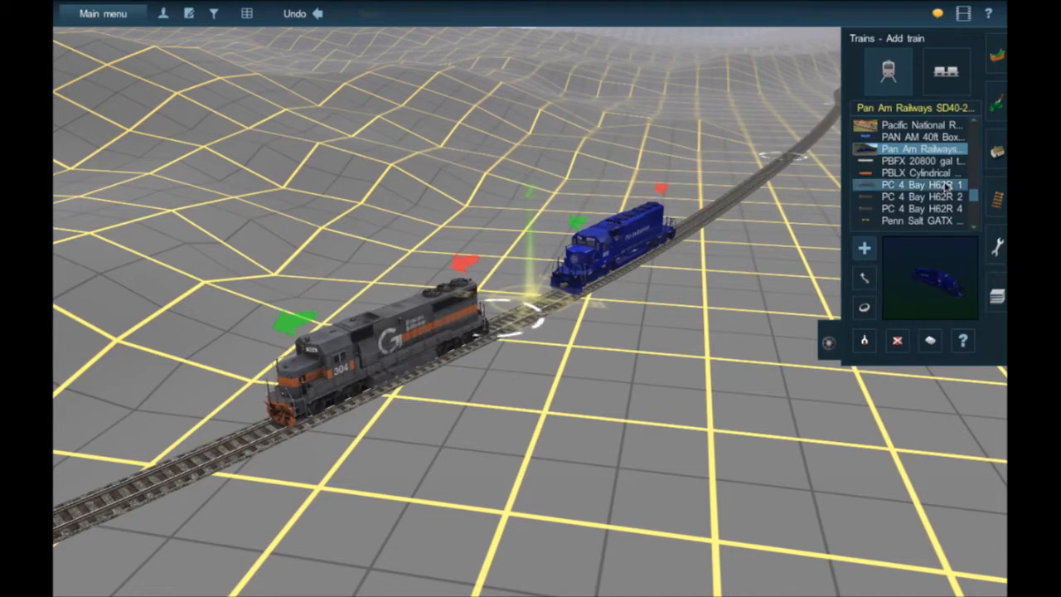
Place an NS GP38-2 locomotive directly behind the blue Pan Am Railways locomotive, facing the other way.
{"action": "scroll", "coordinate": [943, 189], "scroll_direction": "up", "scroll_amount": 4}
{"action": "scroll", "coordinate": [943, 189], "scroll_direction": "up", "scroll_amount": 4}
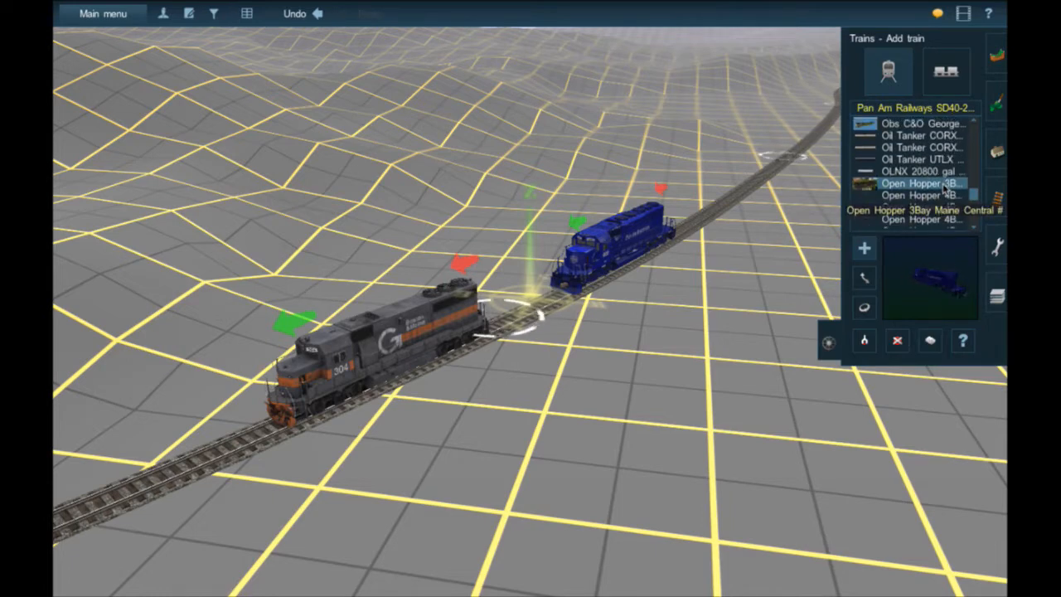
{"action": "left_click", "coordinate": [943, 186]}
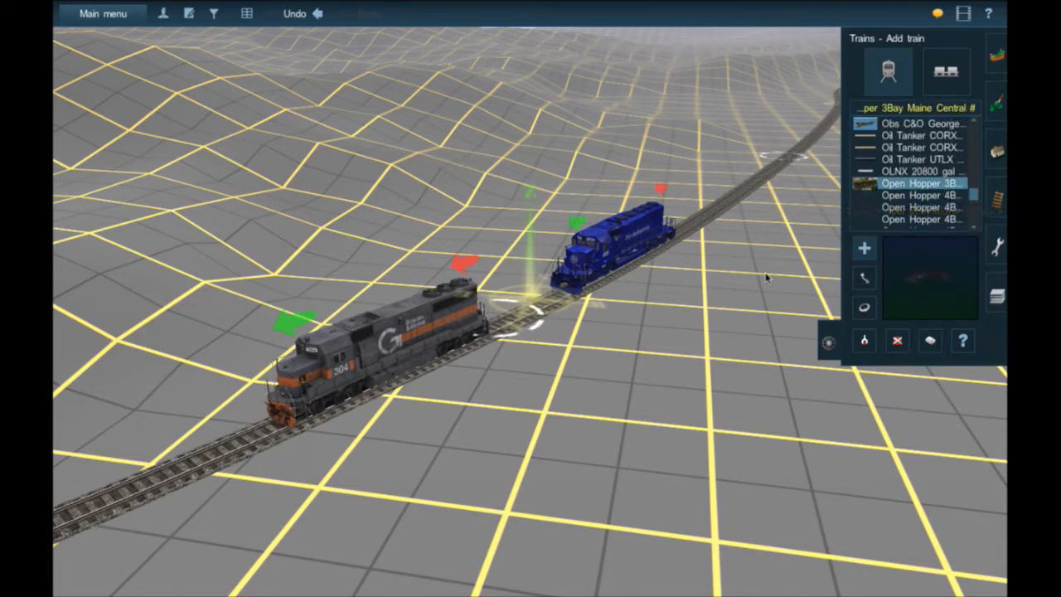
{"action": "scroll", "coordinate": [875, 203], "scroll_direction": "up", "scroll_amount": 8}
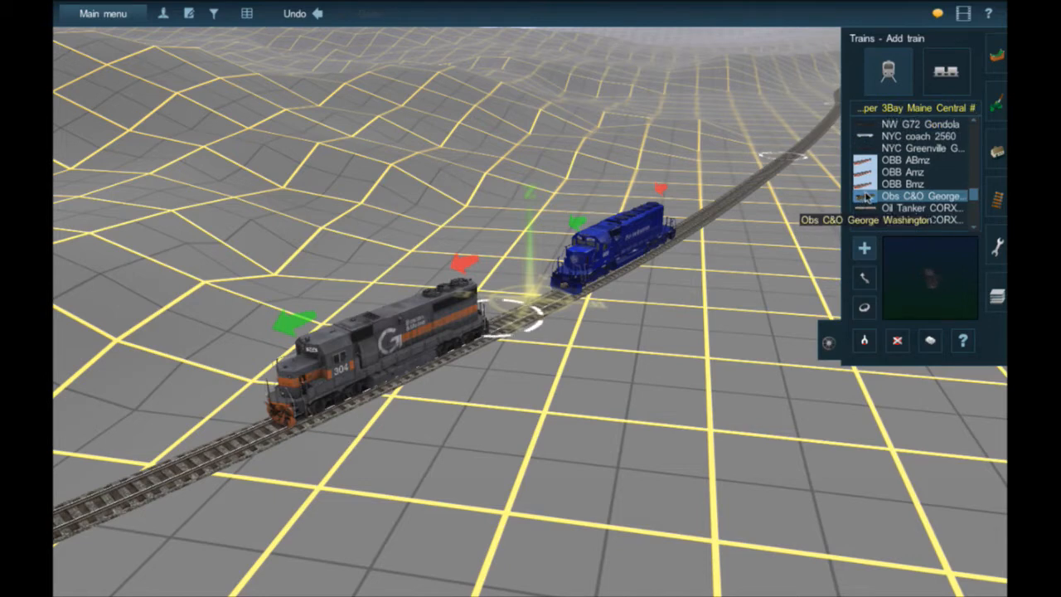
{"action": "scroll", "coordinate": [872, 196], "scroll_direction": "up", "scroll_amount": 1}
{"action": "scroll", "coordinate": [872, 196], "scroll_direction": "down", "scroll_amount": 3}
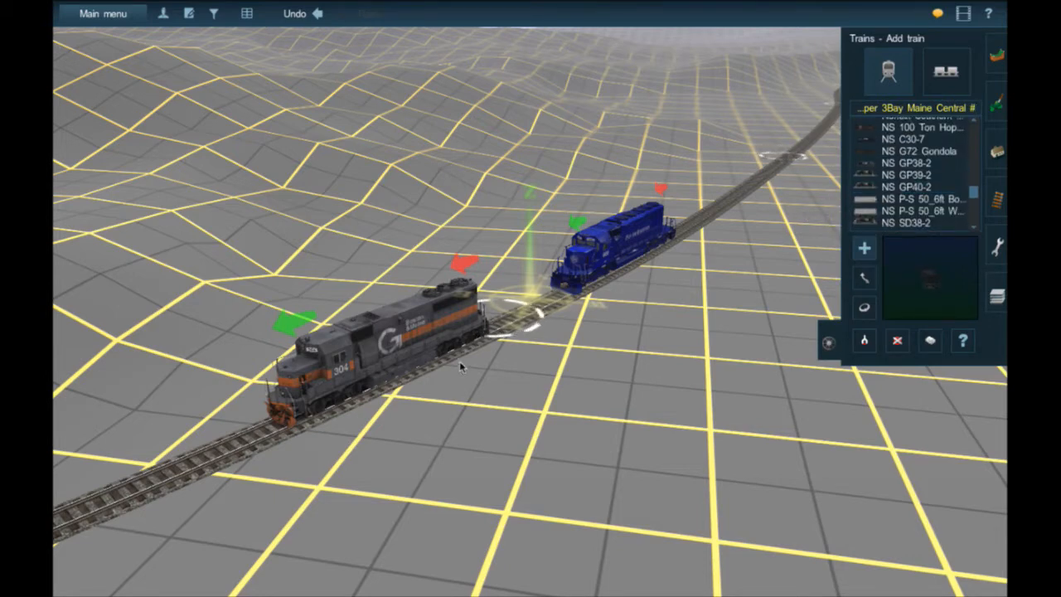
{"action": "left_click", "coordinate": [930, 168]}
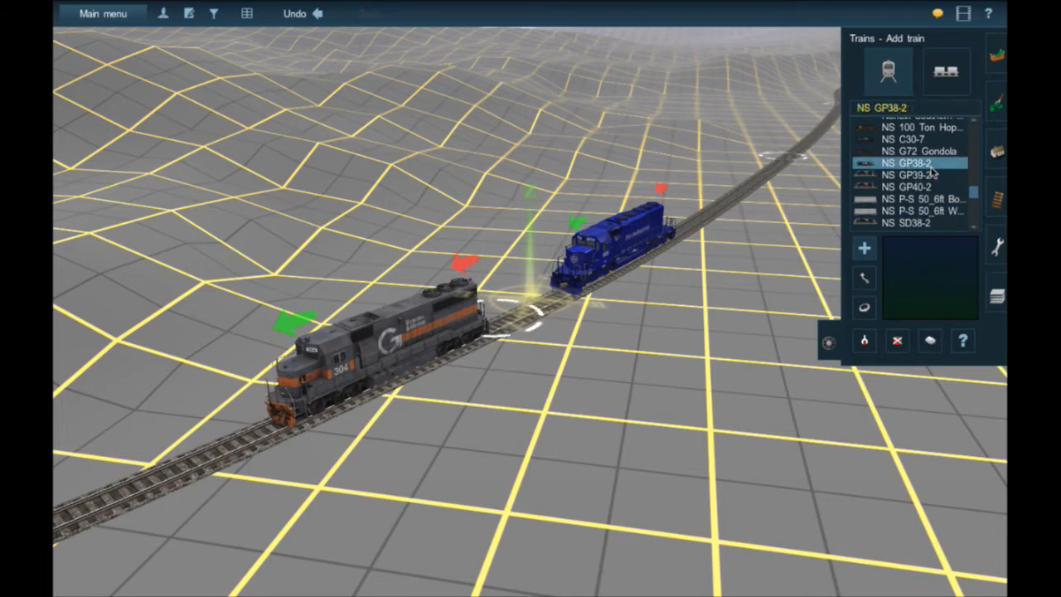
{"action": "left_click", "coordinate": [706, 228]}
{"action": "key", "text": "Up"}
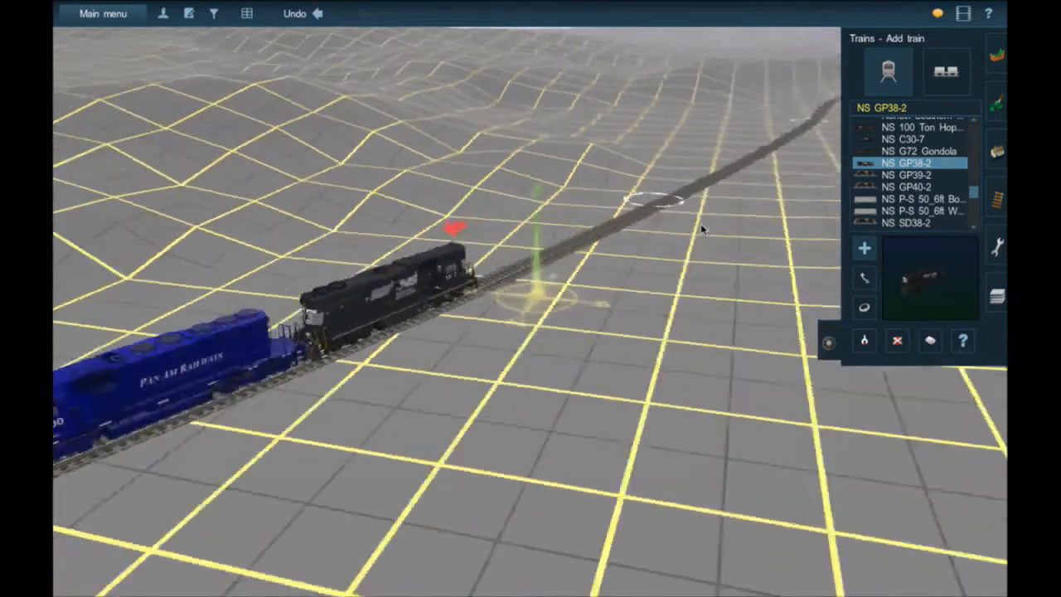
{"action": "key", "text": "Up"}
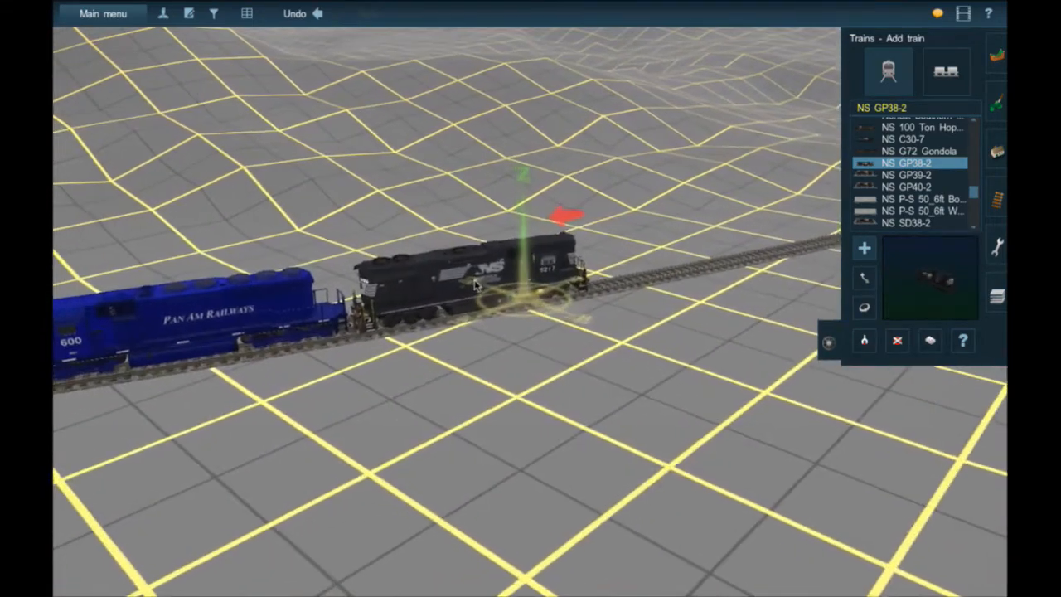
{"action": "scroll", "coordinate": [477, 285], "scroll_direction": "up", "scroll_amount": 3}
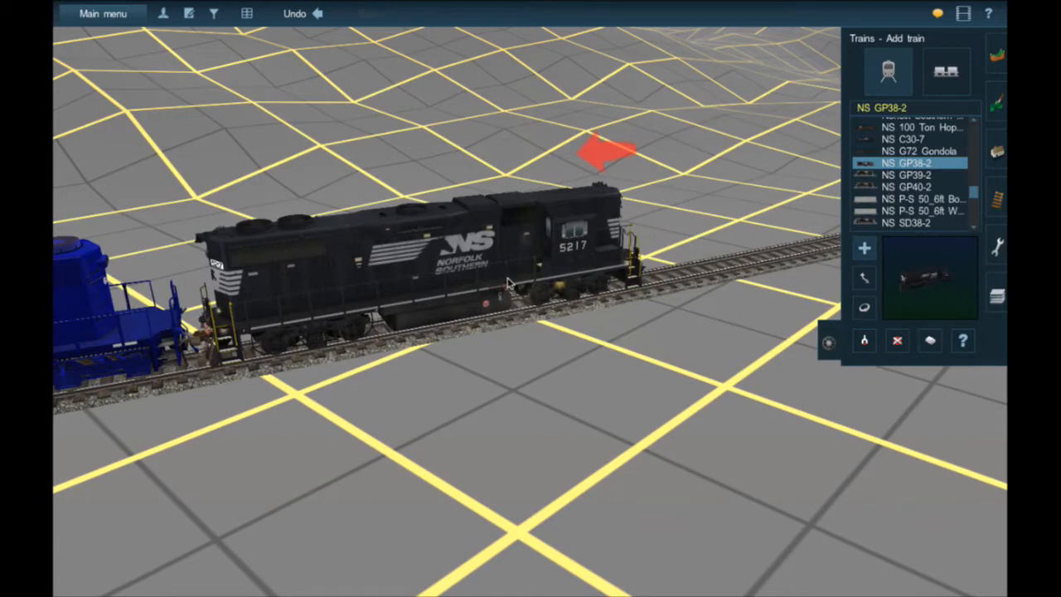
{"action": "key", "text": "Right"}
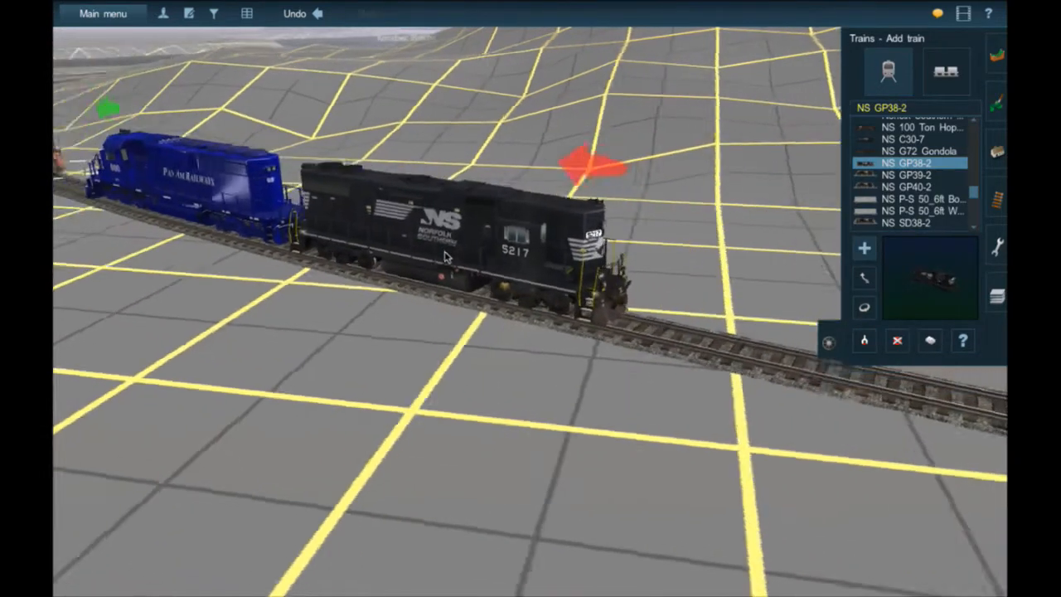
Preview the NS SD38-2 and NS SD39 models among the Norfolk Southern rolling stock.
{"action": "scroll", "coordinate": [445, 256], "scroll_direction": "down", "scroll_amount": 3}
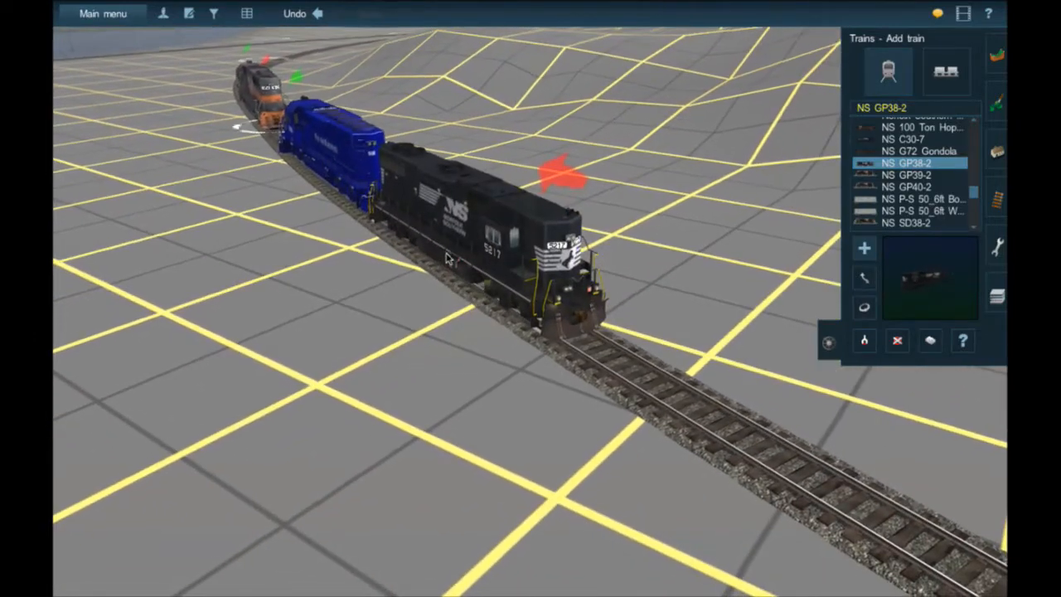
{"action": "key", "text": "Left"}
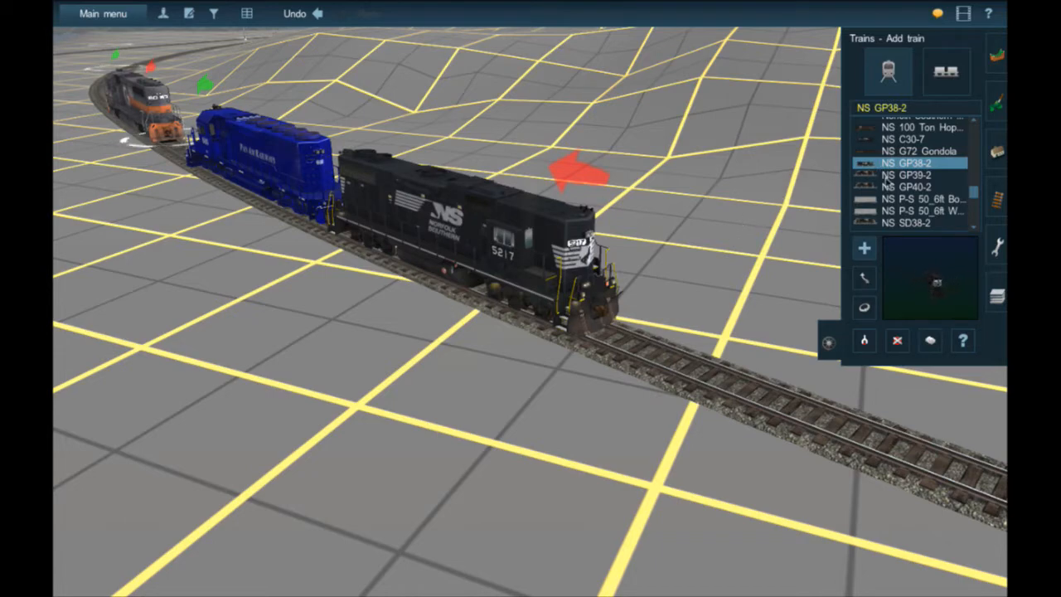
{"action": "scroll", "coordinate": [889, 185], "scroll_direction": "up", "scroll_amount": 1}
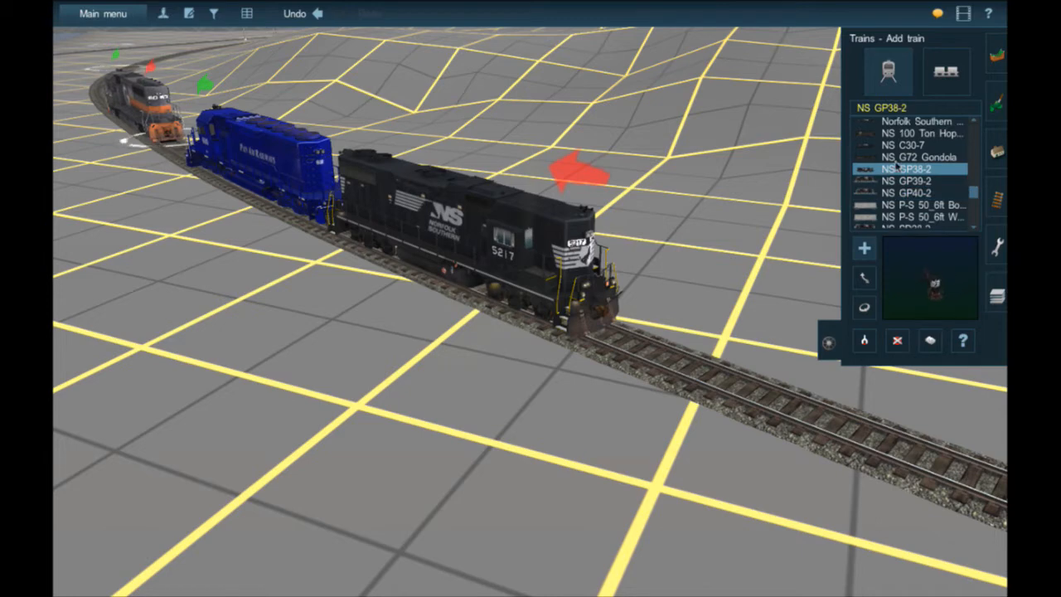
{"action": "scroll", "coordinate": [905, 194], "scroll_direction": "down", "scroll_amount": 3}
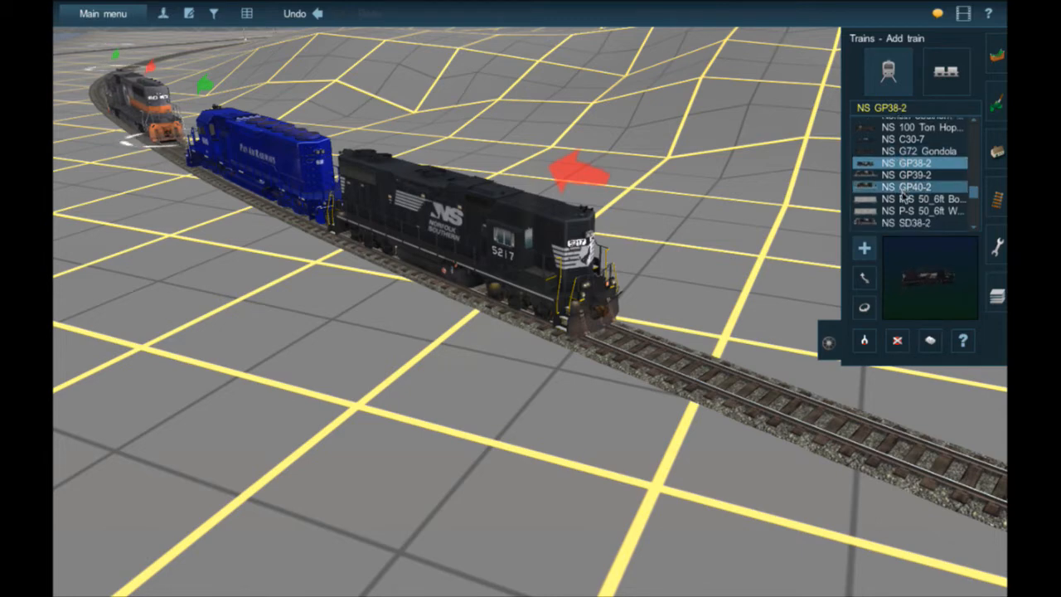
{"action": "left_click", "coordinate": [904, 191]}
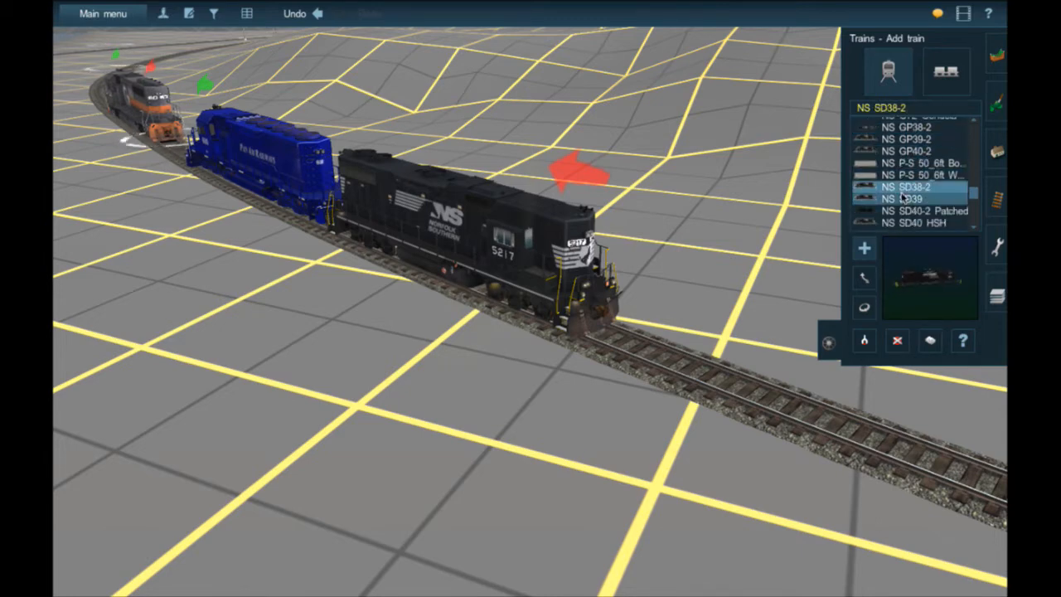
{"action": "left_click", "coordinate": [903, 200]}
{"action": "scroll", "coordinate": [911, 211], "scroll_direction": "down", "scroll_amount": 5}
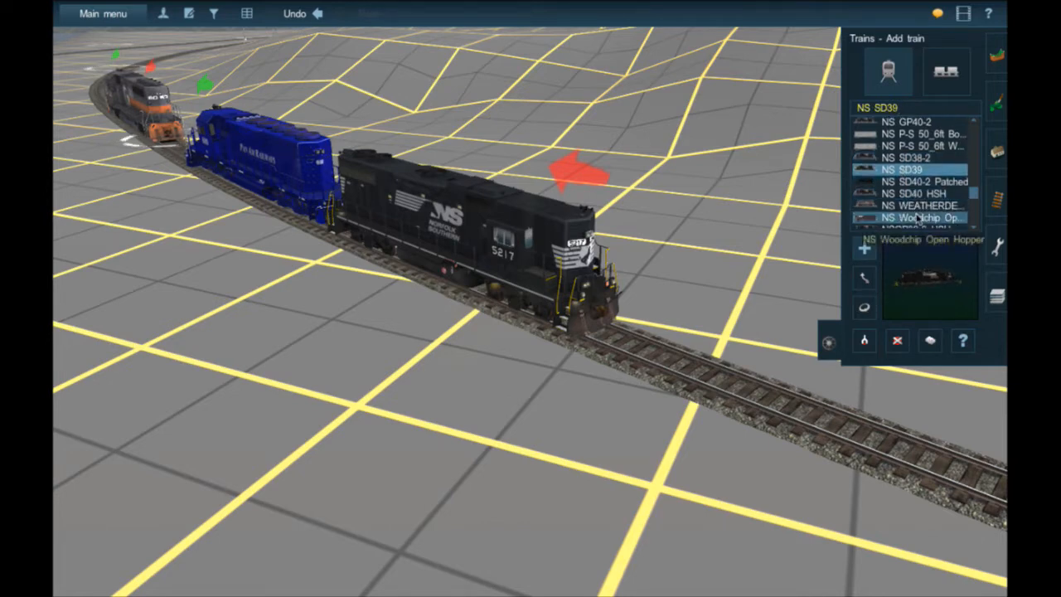
Find the SD80MAC models and place an SD80MAC Norfolk Southern locomotive on the track behind the NS GP38-2.
{"action": "scroll", "coordinate": [917, 217], "scroll_direction": "down", "scroll_amount": 10}
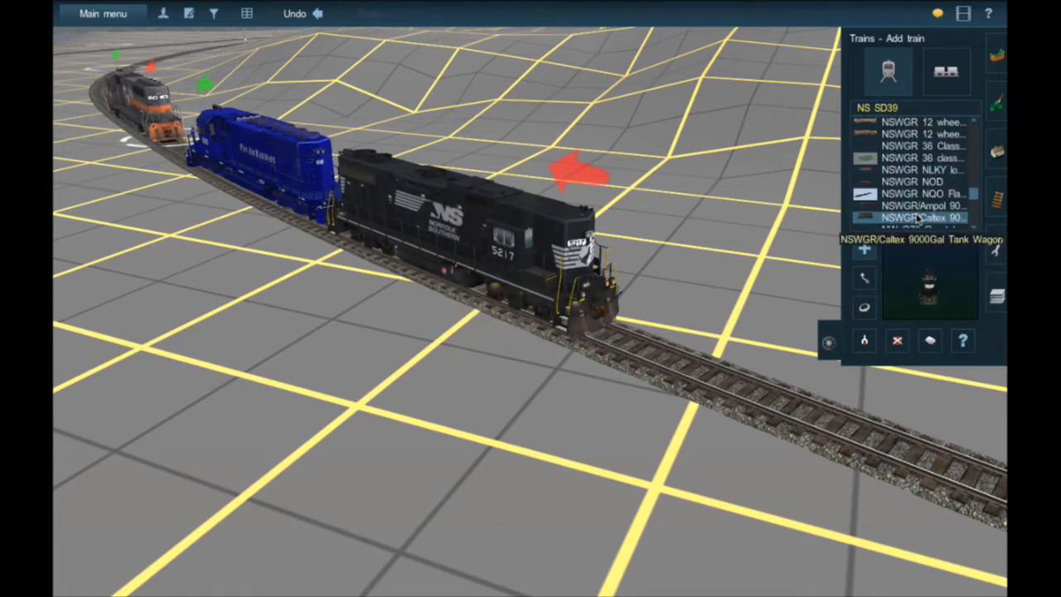
{"action": "scroll", "coordinate": [916, 217], "scroll_direction": "down", "scroll_amount": 12}
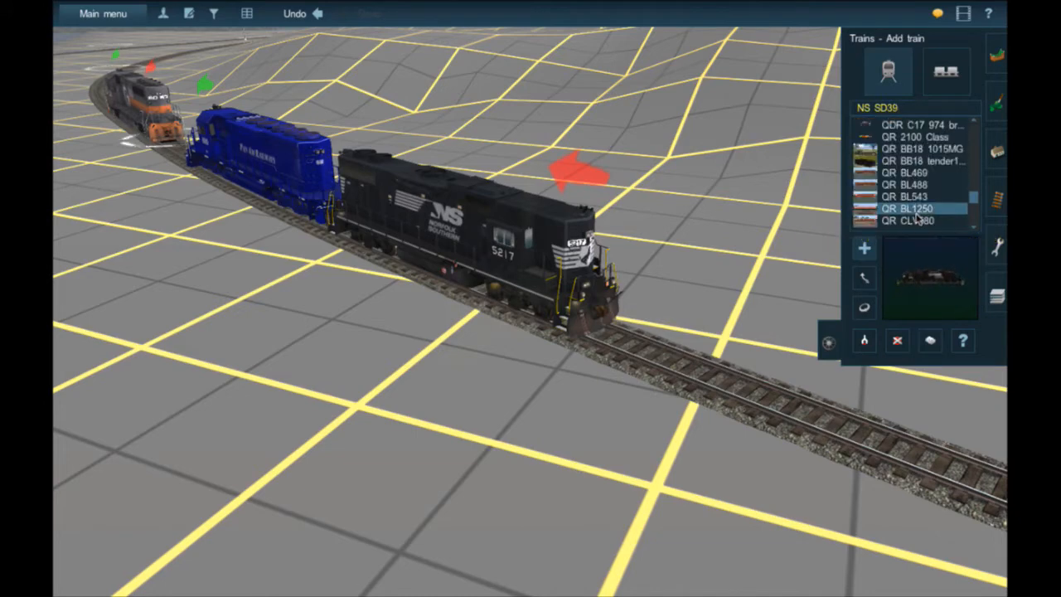
{"action": "scroll", "coordinate": [915, 218], "scroll_direction": "down", "scroll_amount": 10}
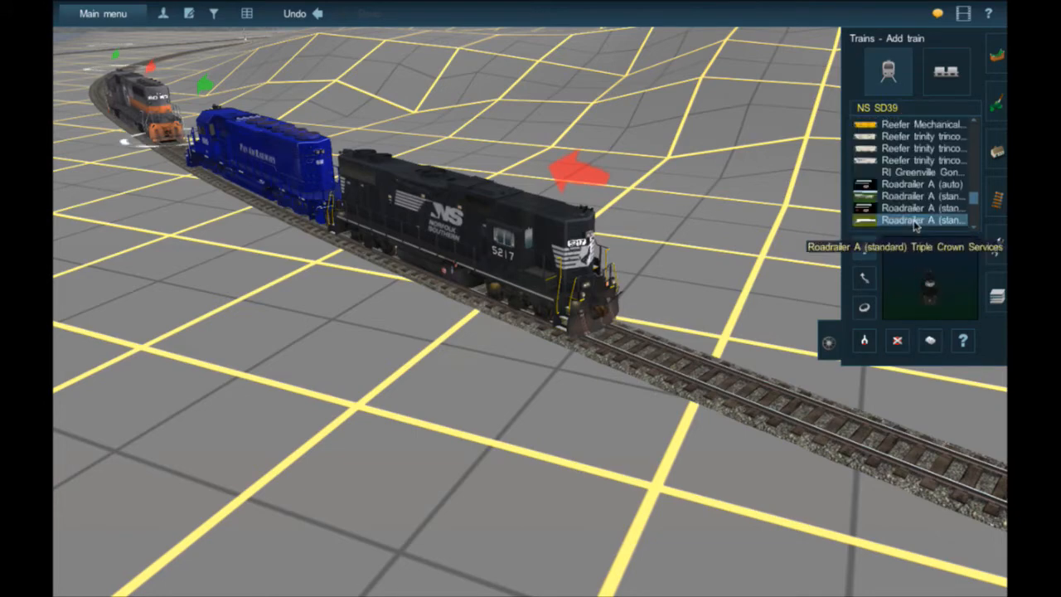
{"action": "scroll", "coordinate": [915, 223], "scroll_direction": "down", "scroll_amount": 10}
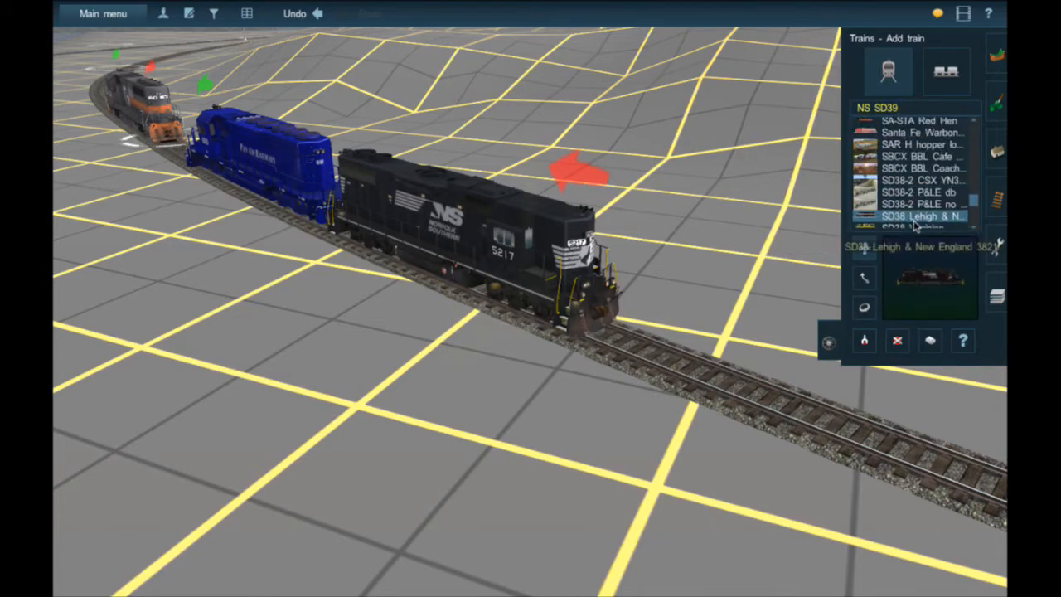
{"action": "scroll", "coordinate": [915, 224], "scroll_direction": "down", "scroll_amount": 10}
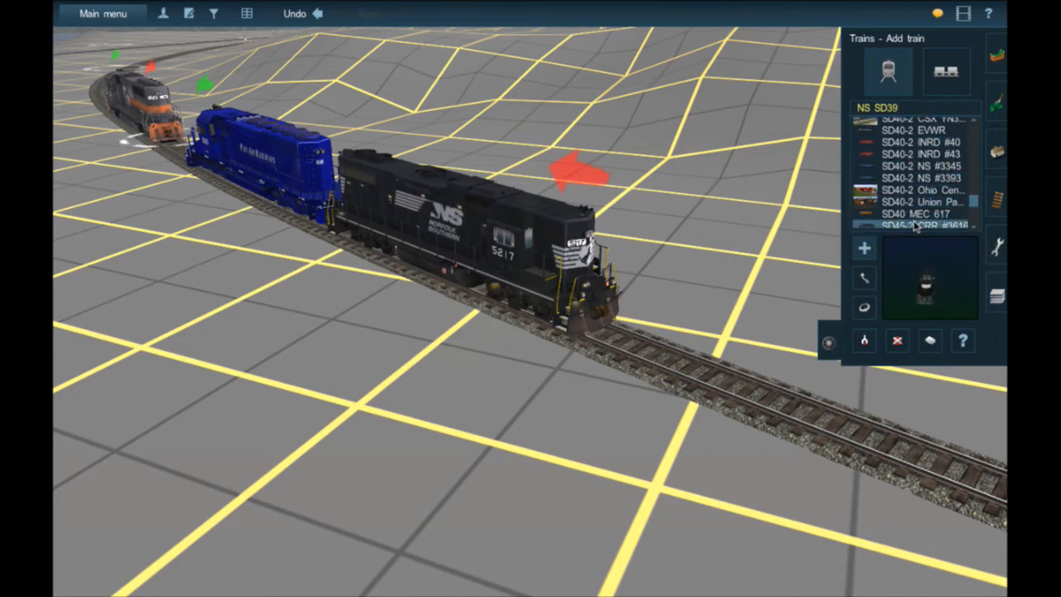
{"action": "scroll", "coordinate": [915, 217], "scroll_direction": "up", "scroll_amount": 3}
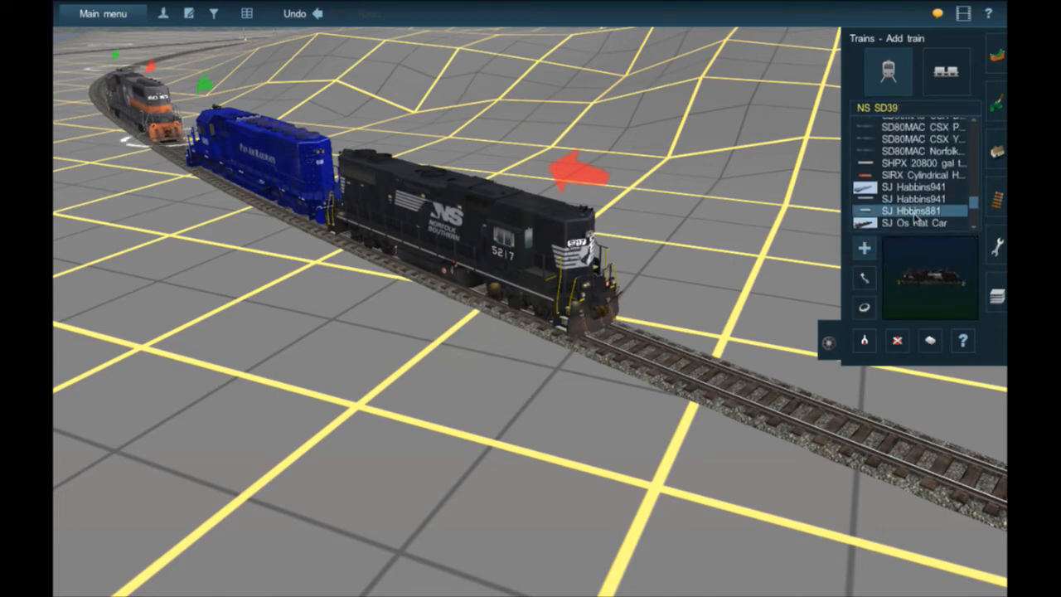
{"action": "left_click", "coordinate": [922, 151]}
{"action": "left_click", "coordinate": [673, 355]}
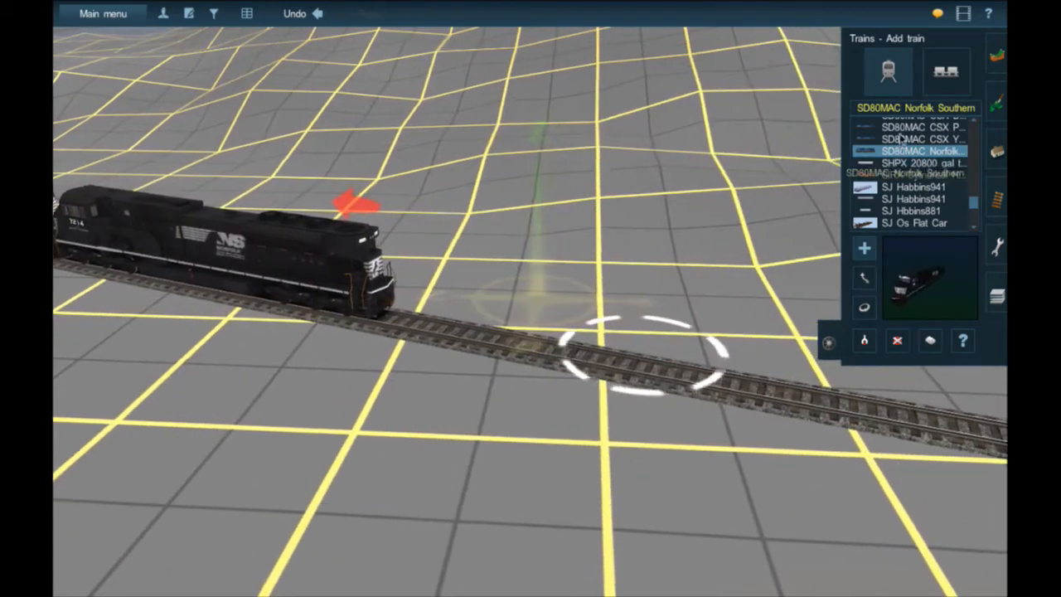
Place an SD80MAC CSX Patched locomotive behind the Norfolk Southern SD80MAC and delete it again.
{"action": "left_click", "coordinate": [902, 139]}
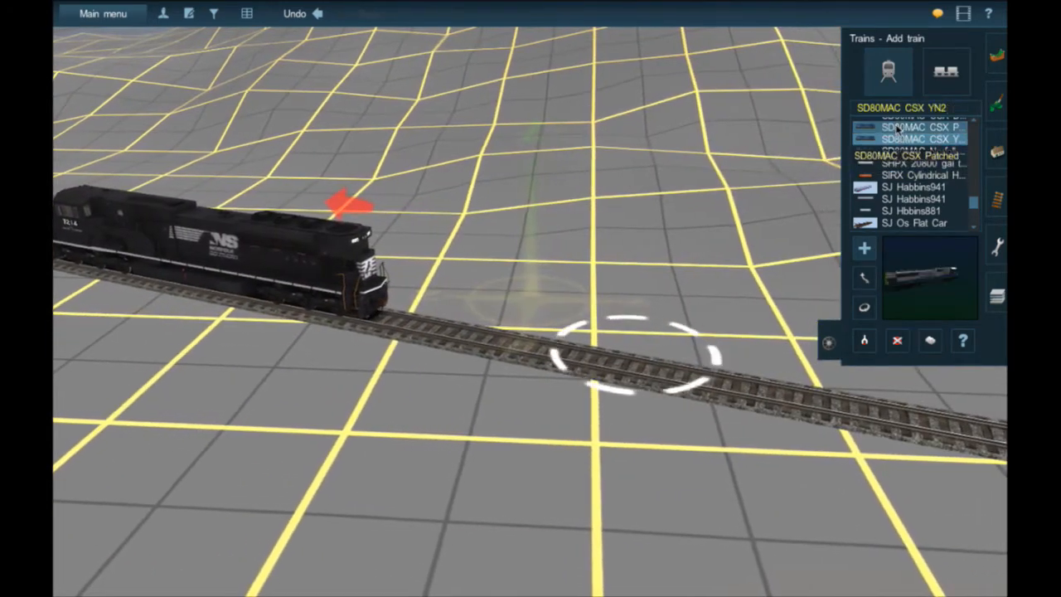
{"action": "left_click", "coordinate": [898, 128]}
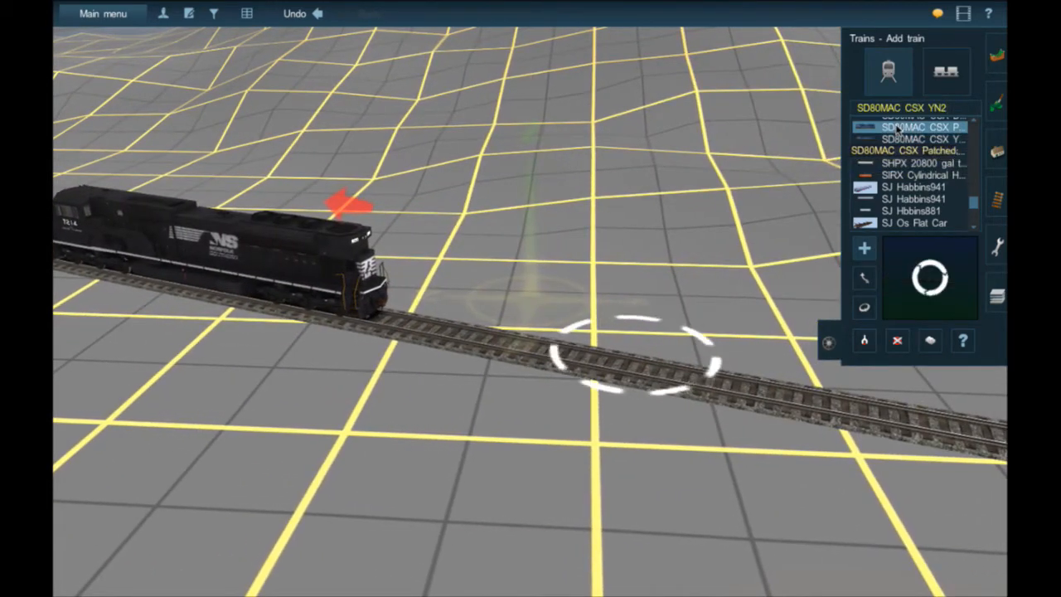
{"action": "left_click", "coordinate": [518, 344]}
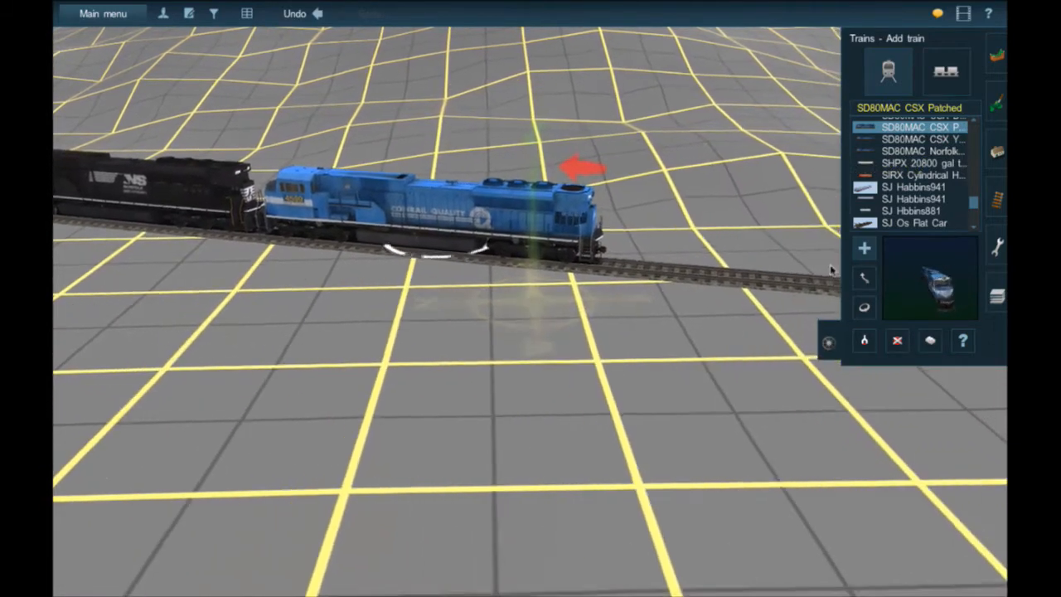
{"action": "left_click", "coordinate": [896, 340]}
{"action": "left_click", "coordinate": [398, 207]}
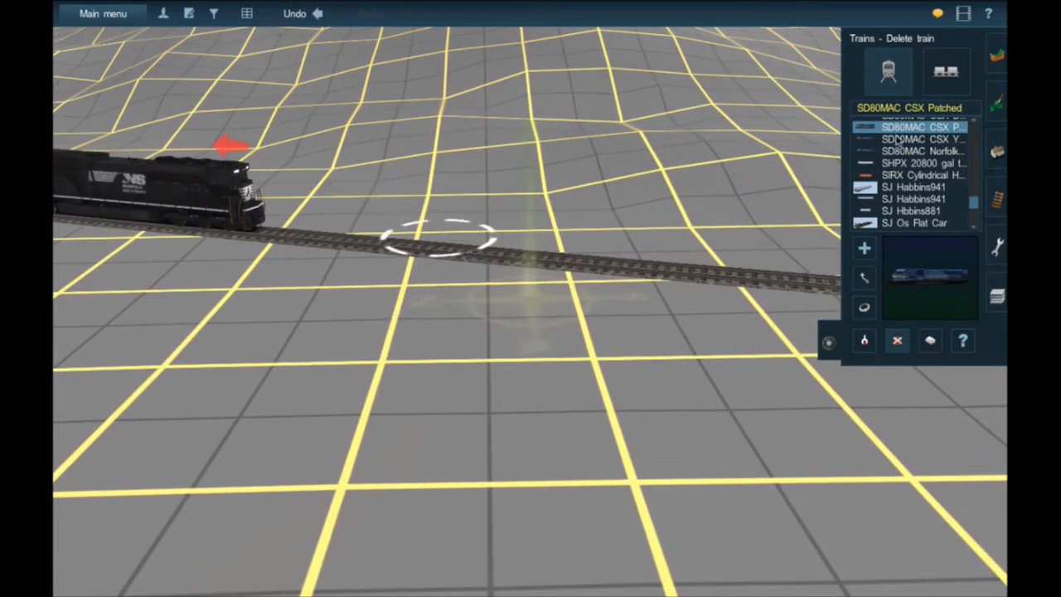
Place three CSX SD80MAC locomotives in a row behind the Norfolk Southern SD80MAC: YN2, Dark Future and Patched.
{"action": "left_click", "coordinate": [336, 240]}
{"action": "scroll", "coordinate": [920, 199], "scroll_direction": "up", "scroll_amount": 3}
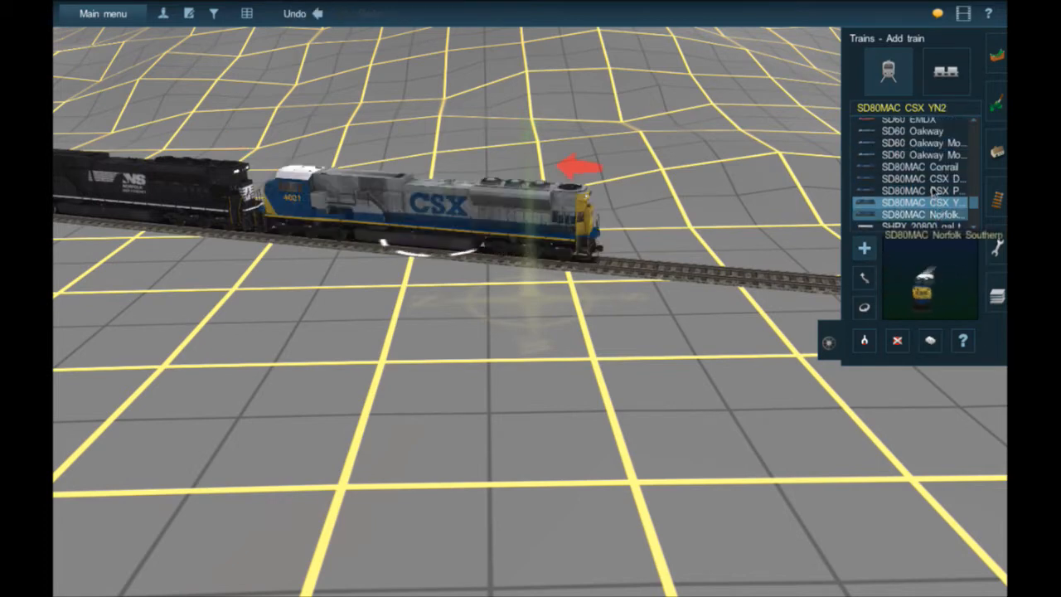
{"action": "left_click", "coordinate": [920, 180]}
{"action": "left_click", "coordinate": [710, 221]}
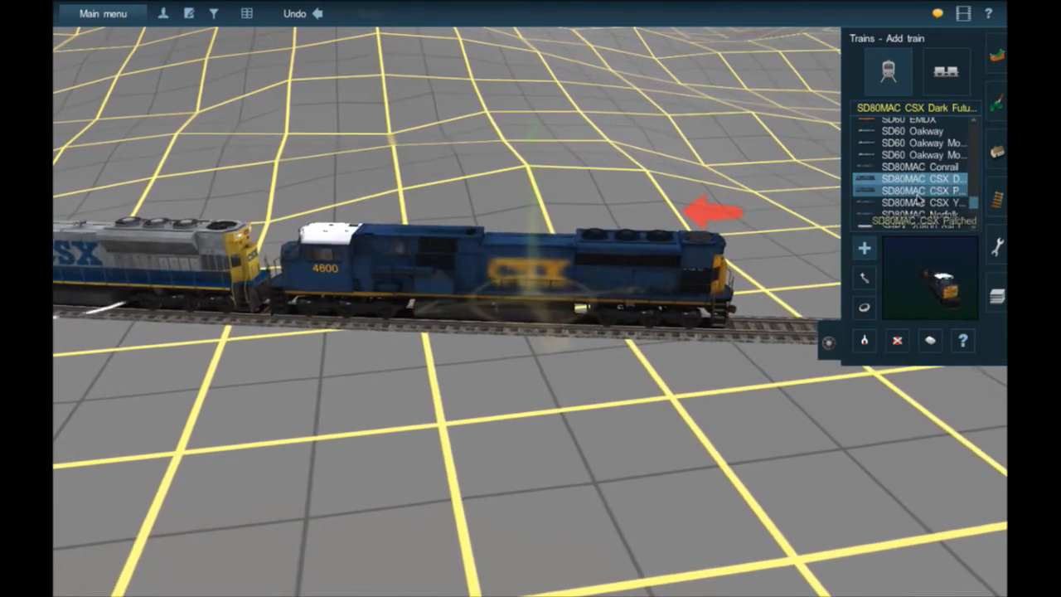
{"action": "left_click", "coordinate": [920, 190]}
{"action": "left_click", "coordinate": [746, 328]}
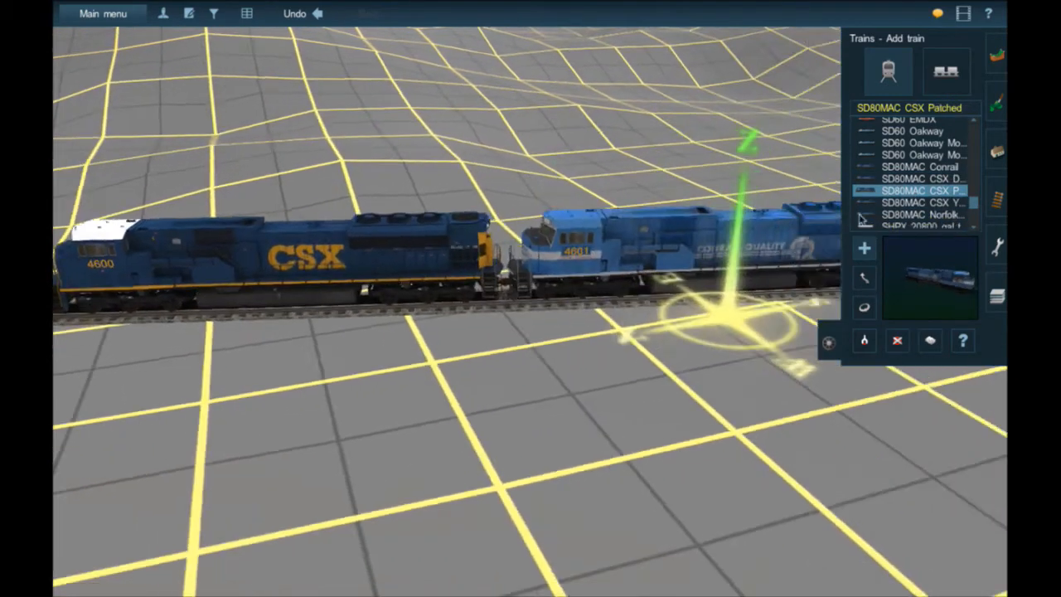
Place an SD60 CN locomotive on the track directly behind the blue SD80MAC CSX Patched.
{"action": "scroll", "coordinate": [955, 204], "scroll_direction": "up", "scroll_amount": 3}
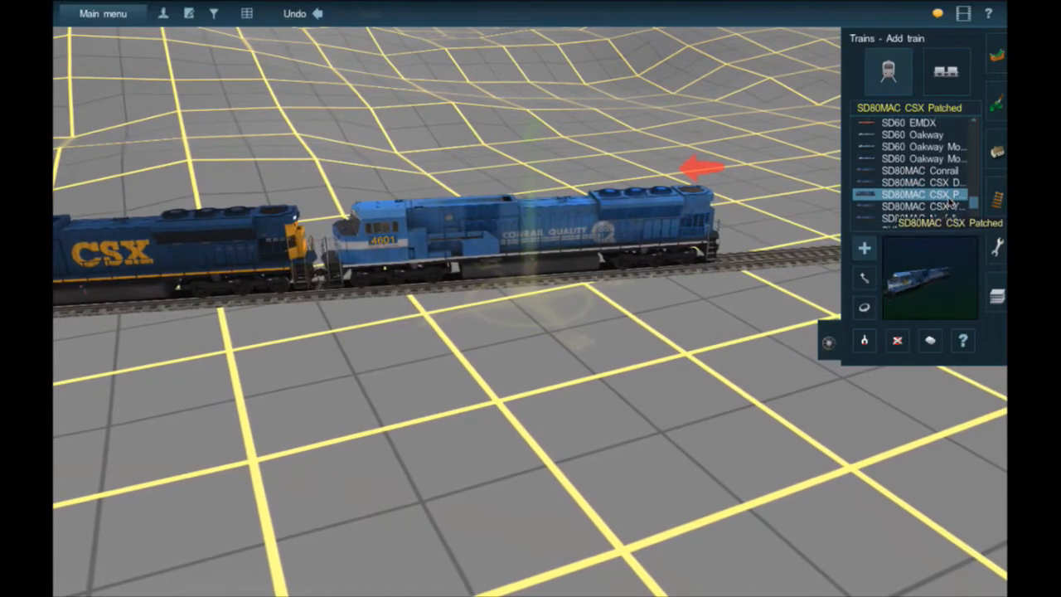
{"action": "scroll", "coordinate": [951, 202], "scroll_direction": "up", "scroll_amount": 2}
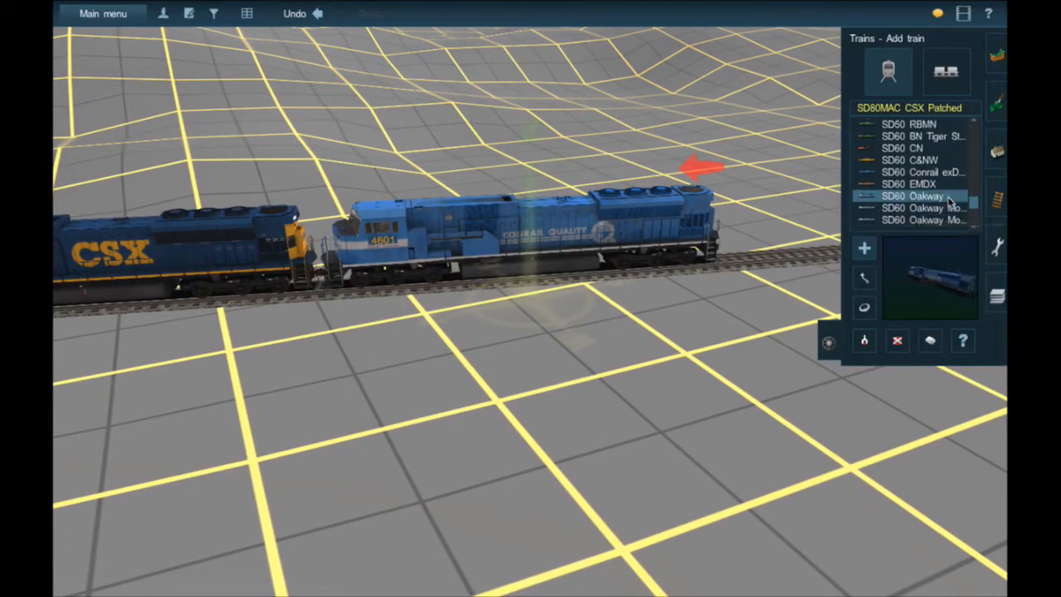
{"action": "left_click", "coordinate": [918, 149]}
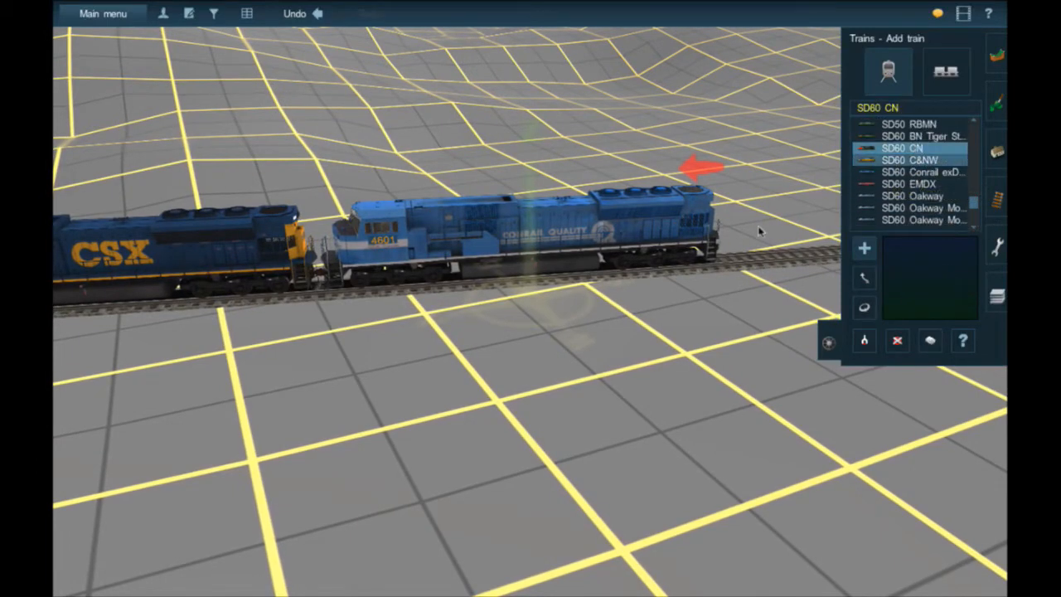
{"action": "left_click", "coordinate": [787, 240]}
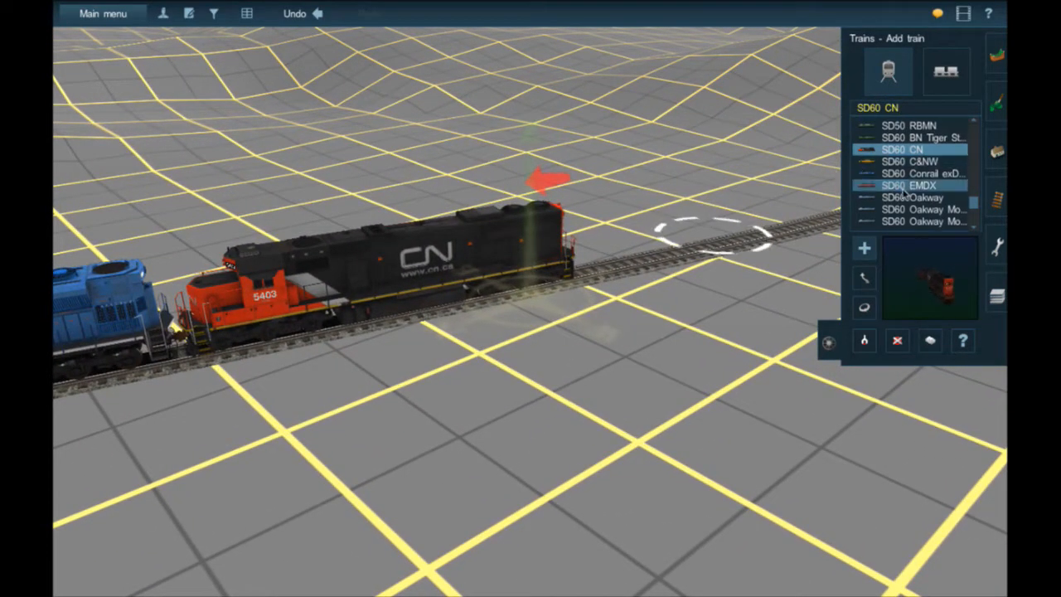
Find the GP40-2w Guilford #515, place it on the track behind the CN SD60, and delete it again.
{"action": "scroll", "coordinate": [901, 191], "scroll_direction": "up", "scroll_amount": 10}
{"action": "scroll", "coordinate": [903, 192], "scroll_direction": "up", "scroll_amount": 15}
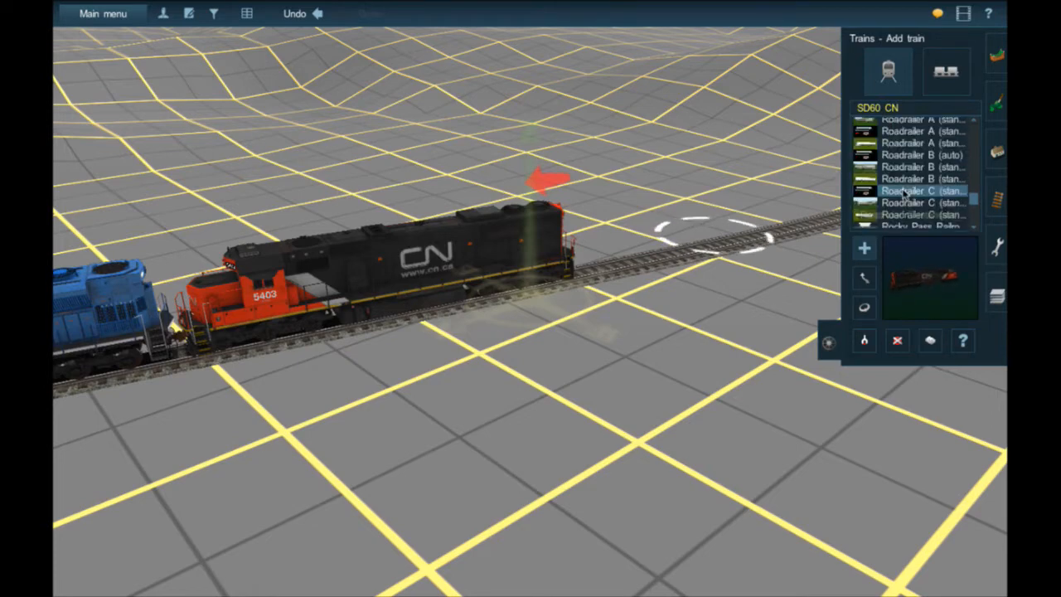
{"action": "scroll", "coordinate": [903, 192], "scroll_direction": "up", "scroll_amount": 10}
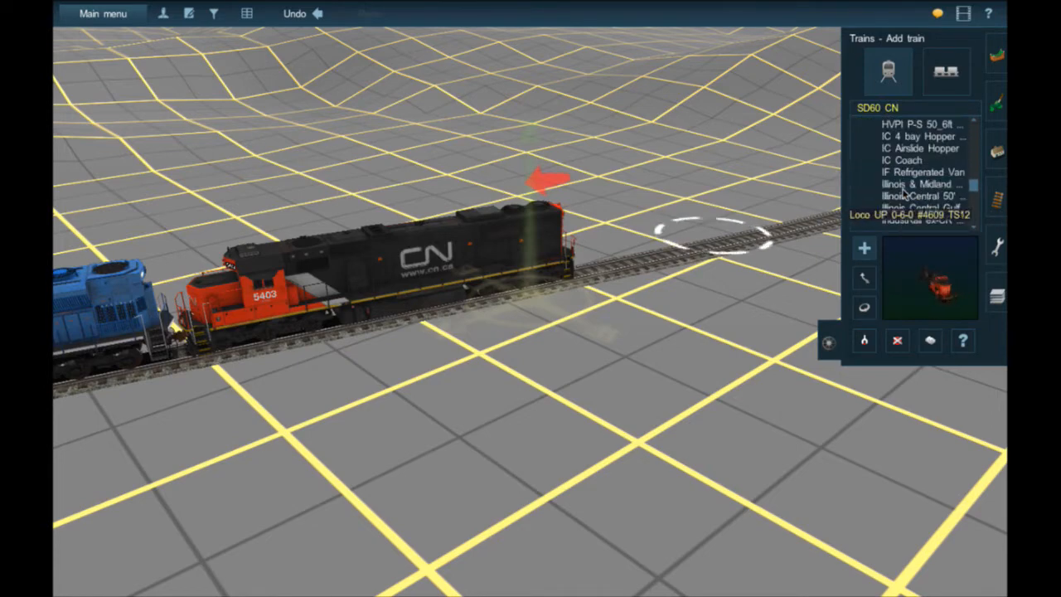
{"action": "scroll", "coordinate": [907, 193], "scroll_direction": "up", "scroll_amount": 5}
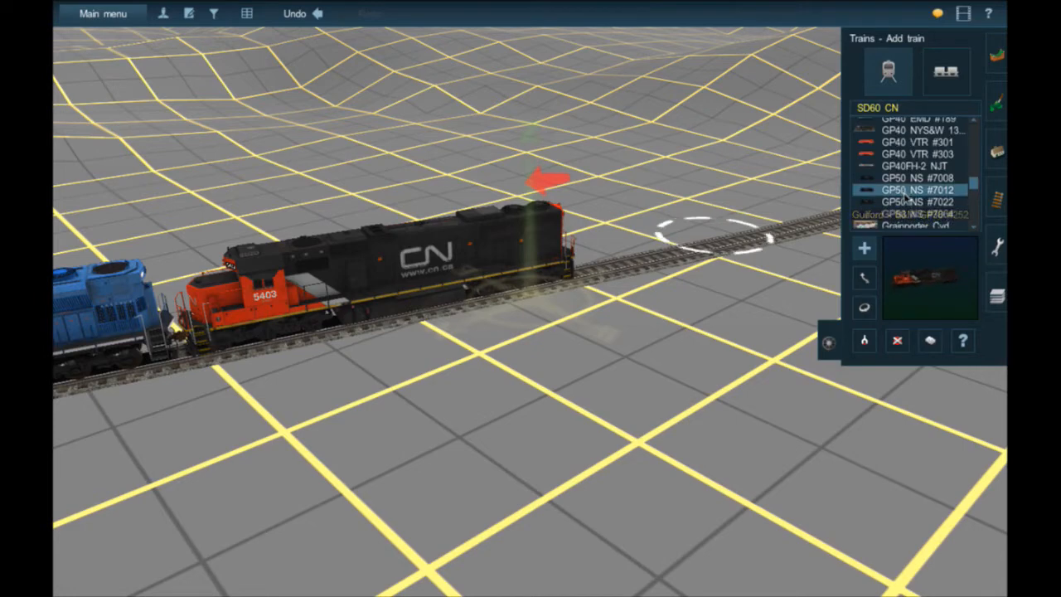
{"action": "left_click", "coordinate": [912, 193]}
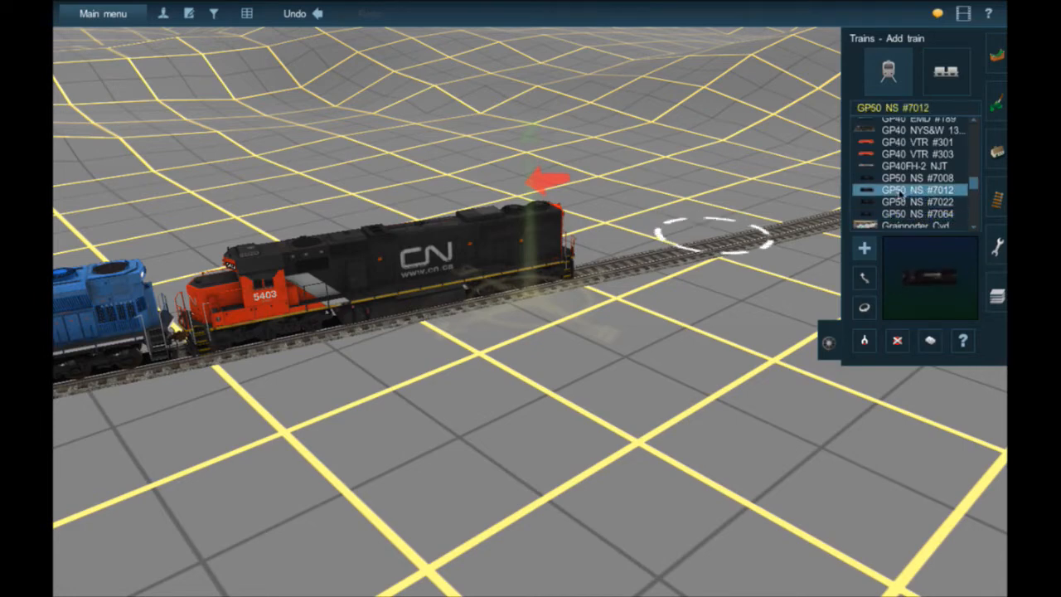
{"action": "scroll", "coordinate": [905, 190], "scroll_direction": "up", "scroll_amount": 4}
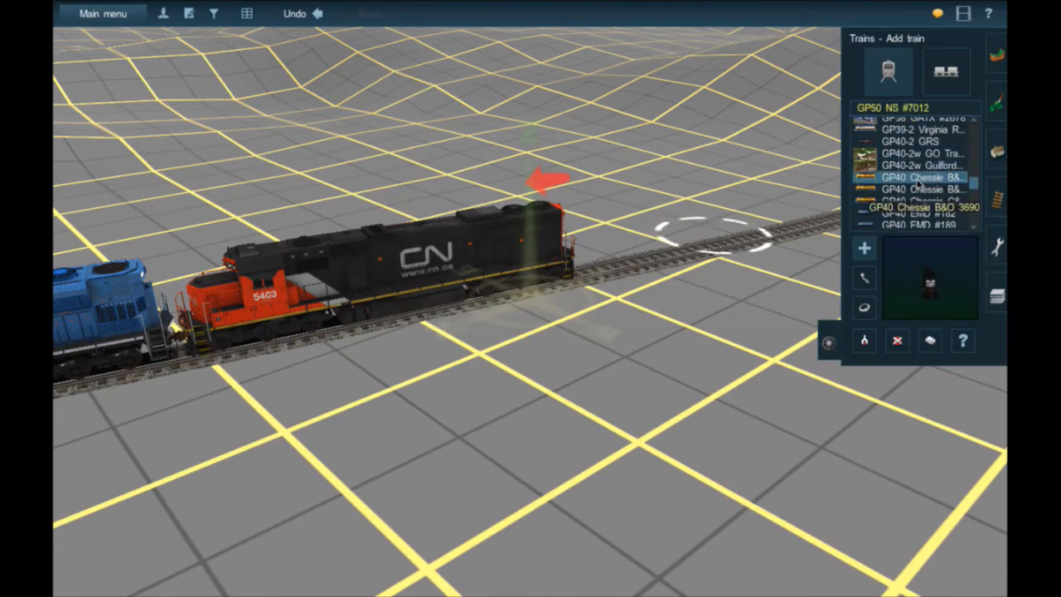
{"action": "left_click", "coordinate": [623, 271]}
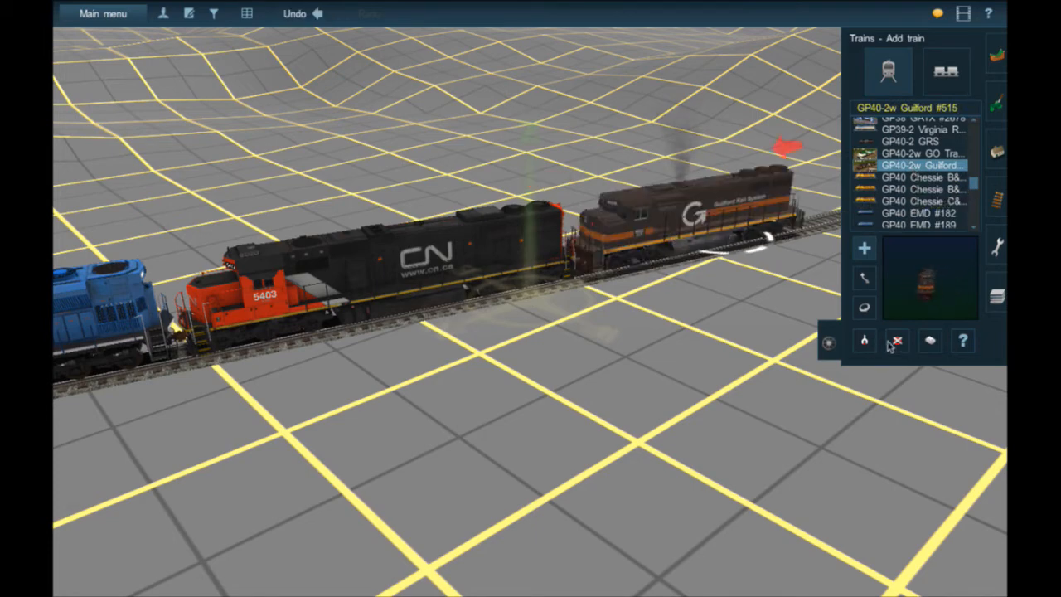
{"action": "scroll", "coordinate": [649, 249], "scroll_direction": "up", "scroll_amount": 5}
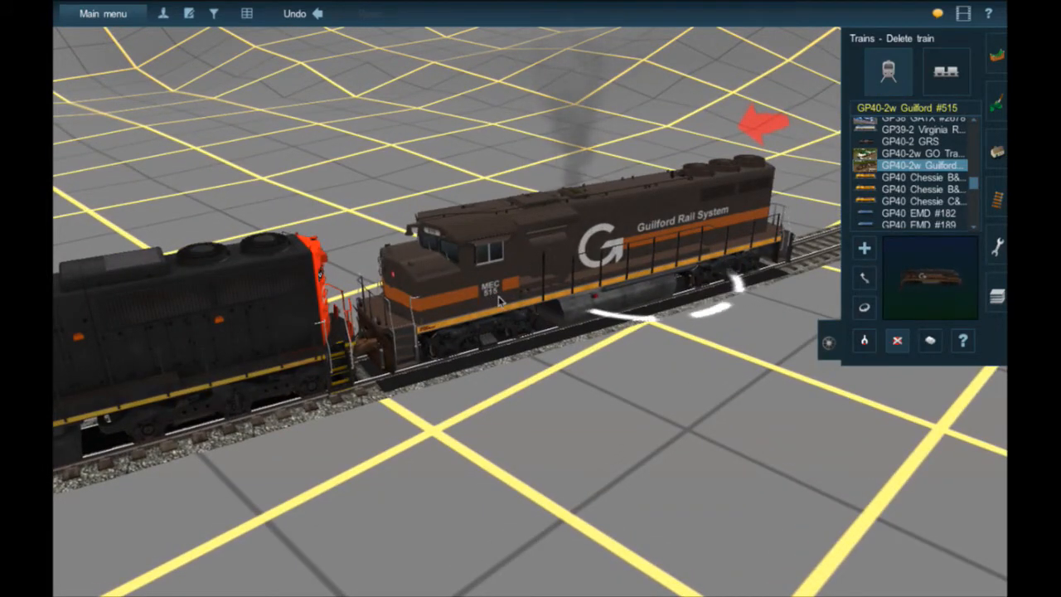
{"action": "left_click", "coordinate": [616, 282]}
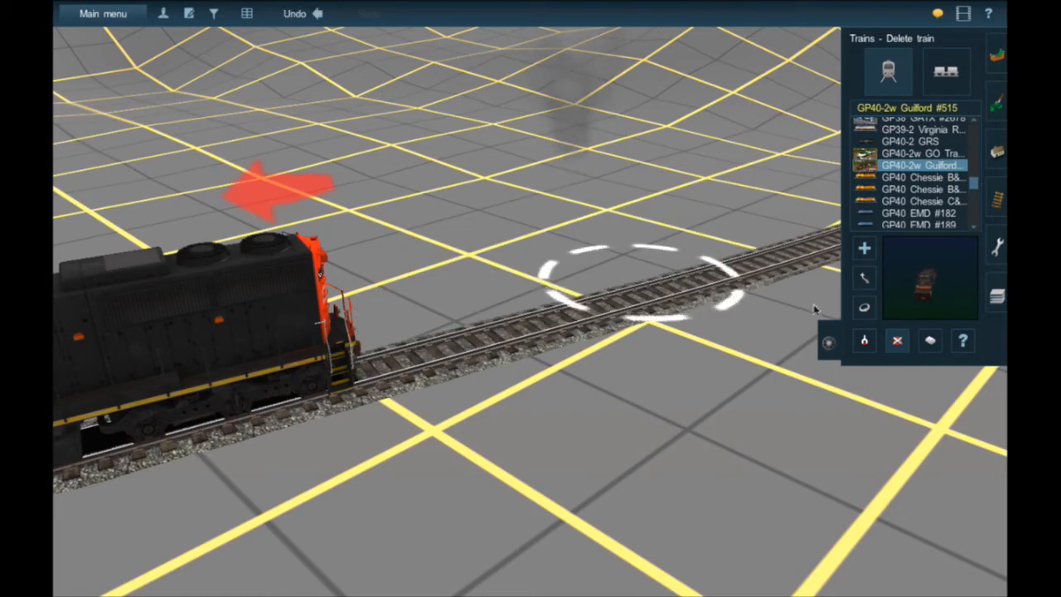
Find the GP38-2 CN #4700 locomotive and place it on the track directly behind the CN SD60.
{"action": "scroll", "coordinate": [906, 192], "scroll_direction": "up", "scroll_amount": 3}
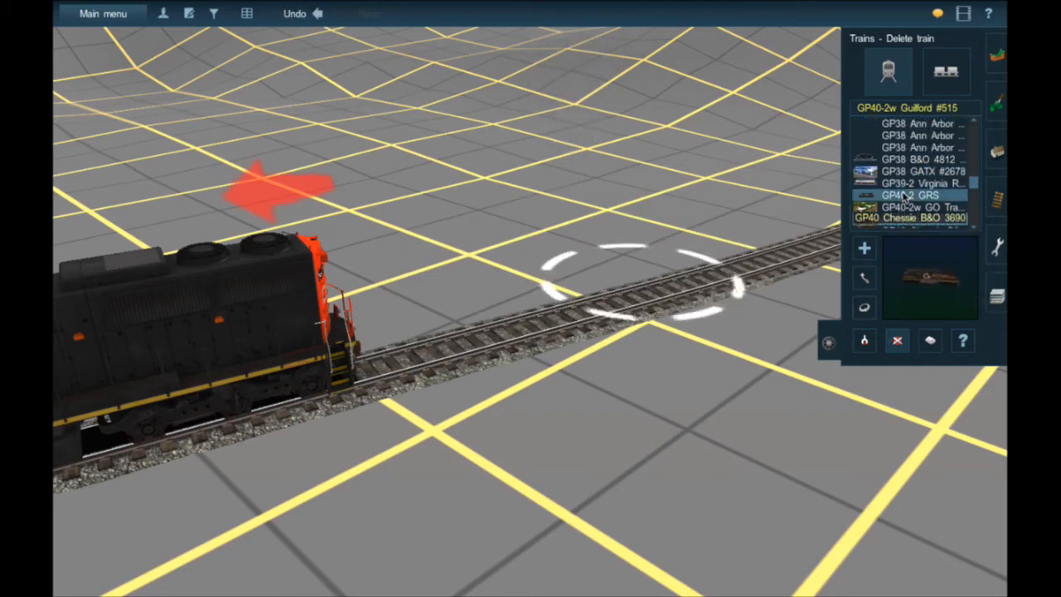
{"action": "scroll", "coordinate": [906, 192], "scroll_direction": "up", "scroll_amount": 3}
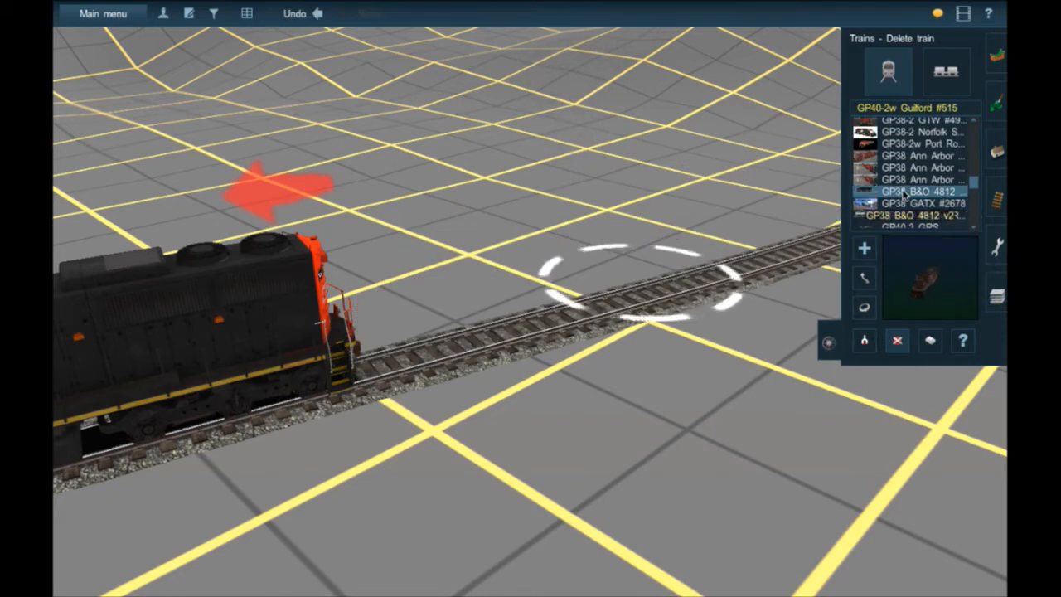
{"action": "scroll", "coordinate": [905, 192], "scroll_direction": "up", "scroll_amount": 4}
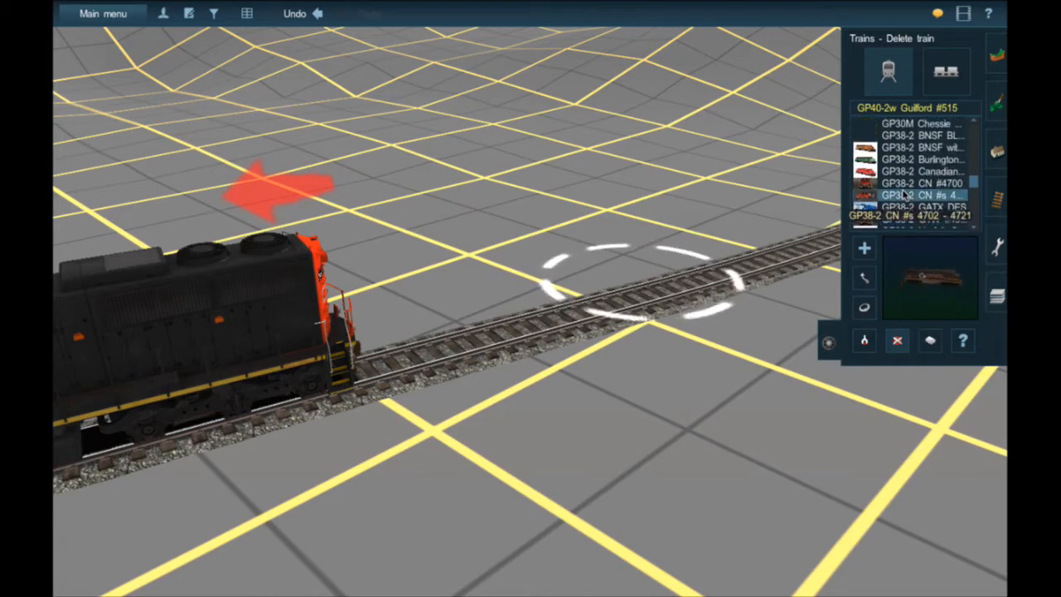
{"action": "left_click", "coordinate": [909, 184]}
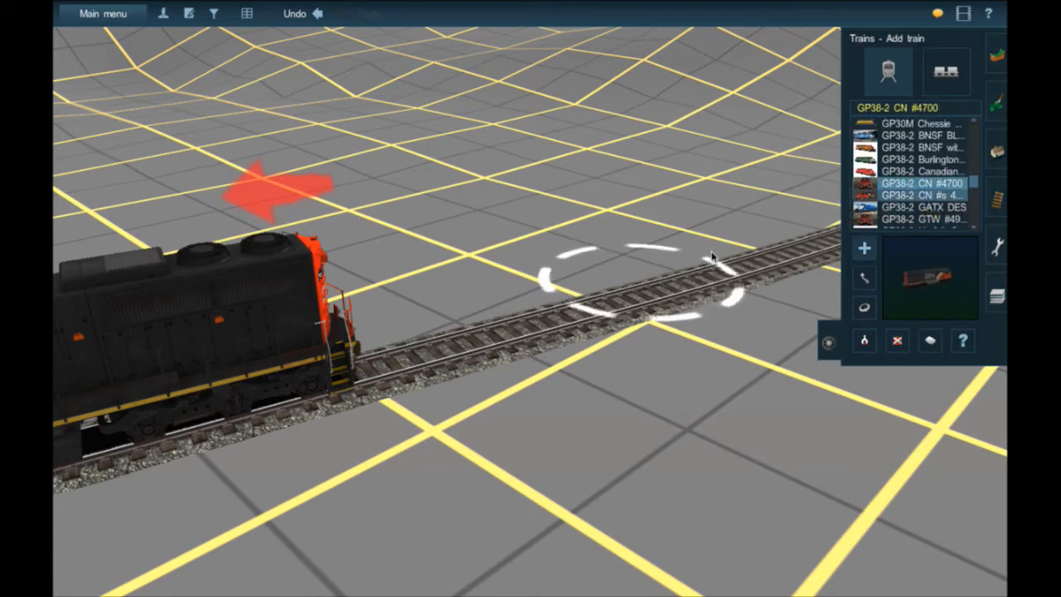
{"action": "left_click", "coordinate": [459, 358]}
{"action": "scroll", "coordinate": [480, 354], "scroll_direction": "down", "scroll_amount": 3}
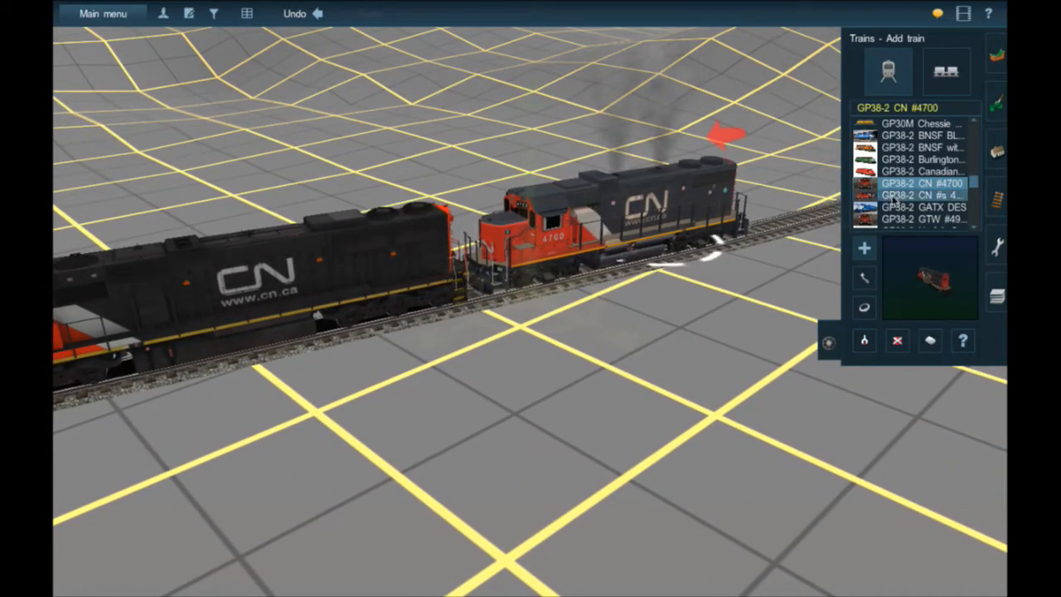
Find the EMD SD70M-2 Canadian National locomotive and place it on the track behind the GP38-2 CN #4700.
{"action": "scroll", "coordinate": [895, 200], "scroll_direction": "up", "scroll_amount": 10}
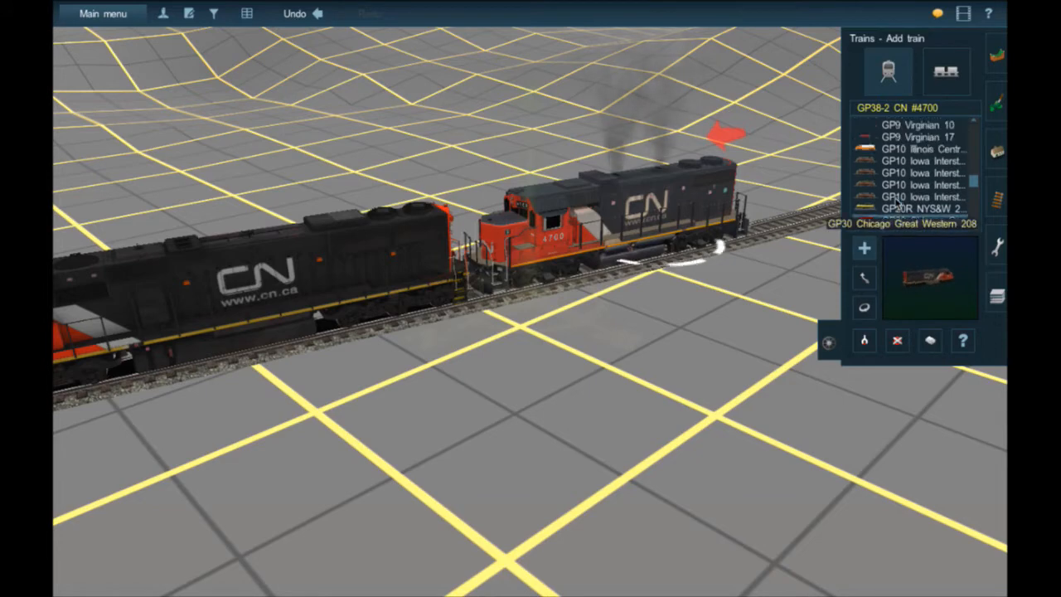
{"action": "scroll", "coordinate": [895, 200], "scroll_direction": "up", "scroll_amount": 10}
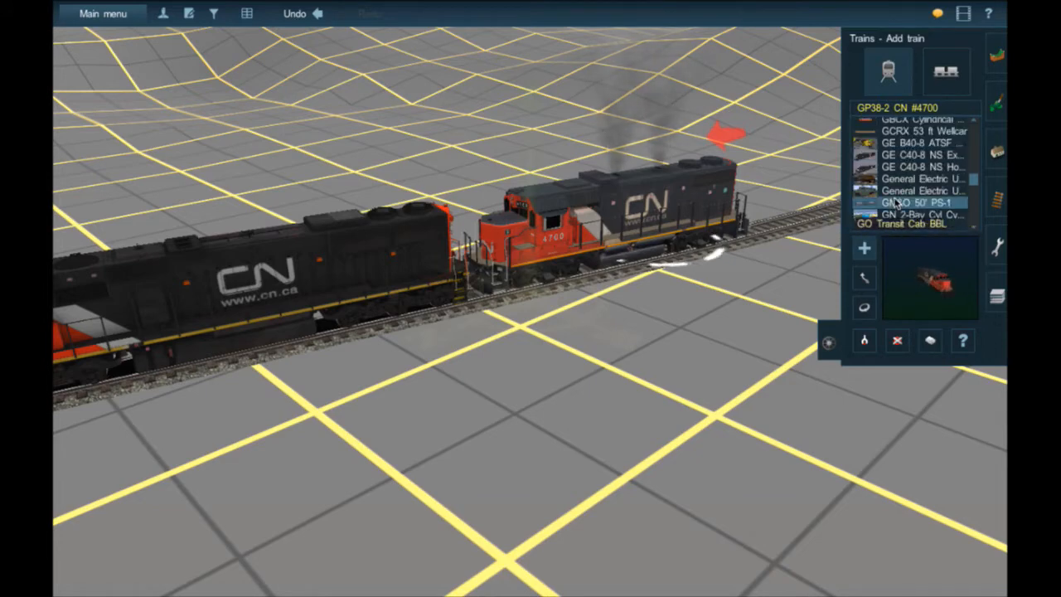
{"action": "scroll", "coordinate": [894, 202], "scroll_direction": "up", "scroll_amount": 10}
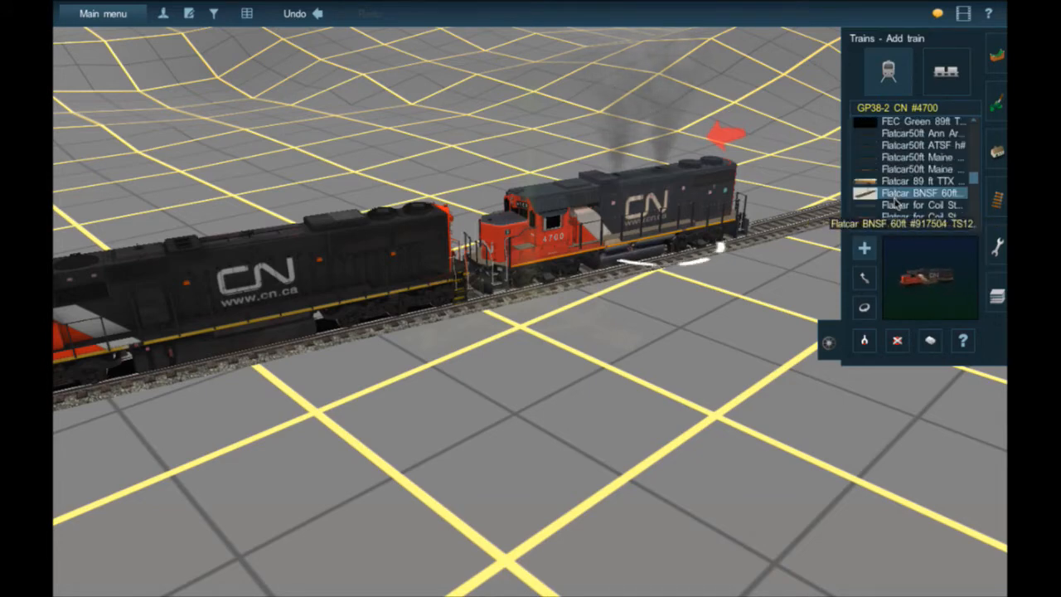
{"action": "scroll", "coordinate": [895, 200], "scroll_direction": "up", "scroll_amount": 5}
{"action": "scroll", "coordinate": [895, 204], "scroll_direction": "up", "scroll_amount": 3}
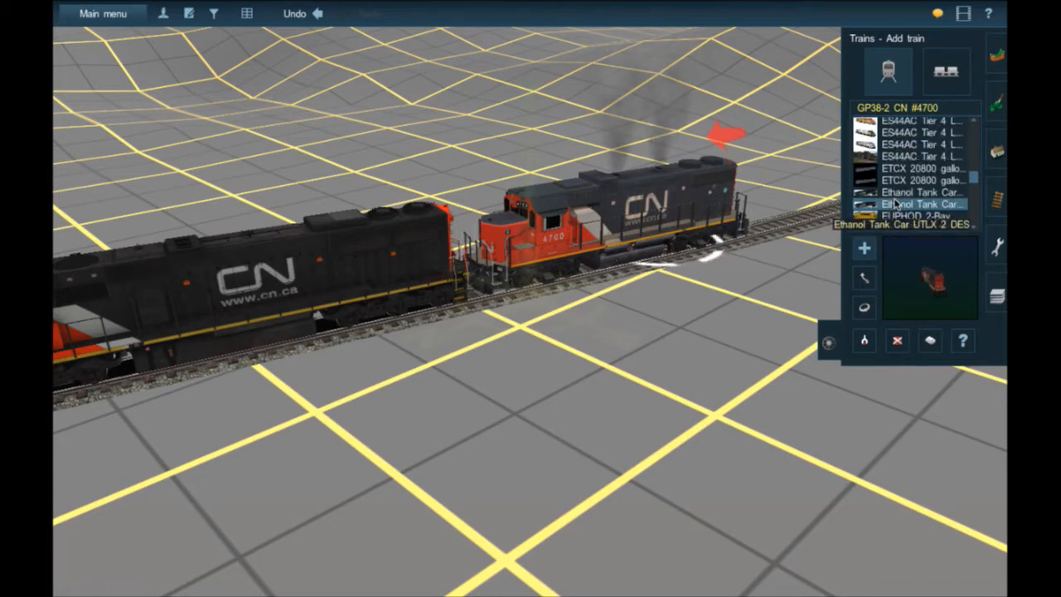
{"action": "scroll", "coordinate": [895, 202], "scroll_direction": "up", "scroll_amount": 3}
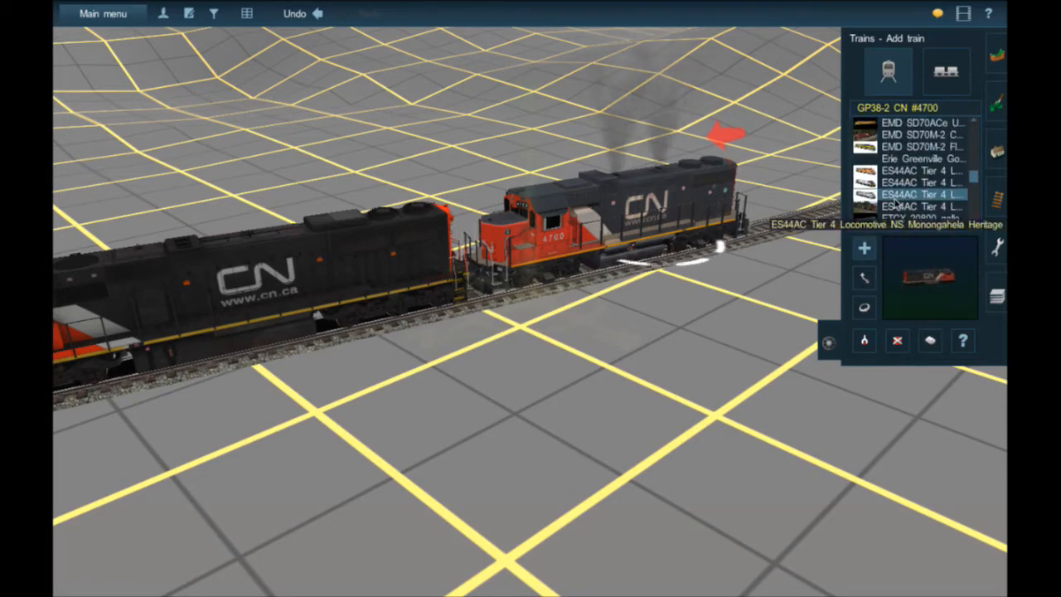
{"action": "left_click", "coordinate": [895, 174]}
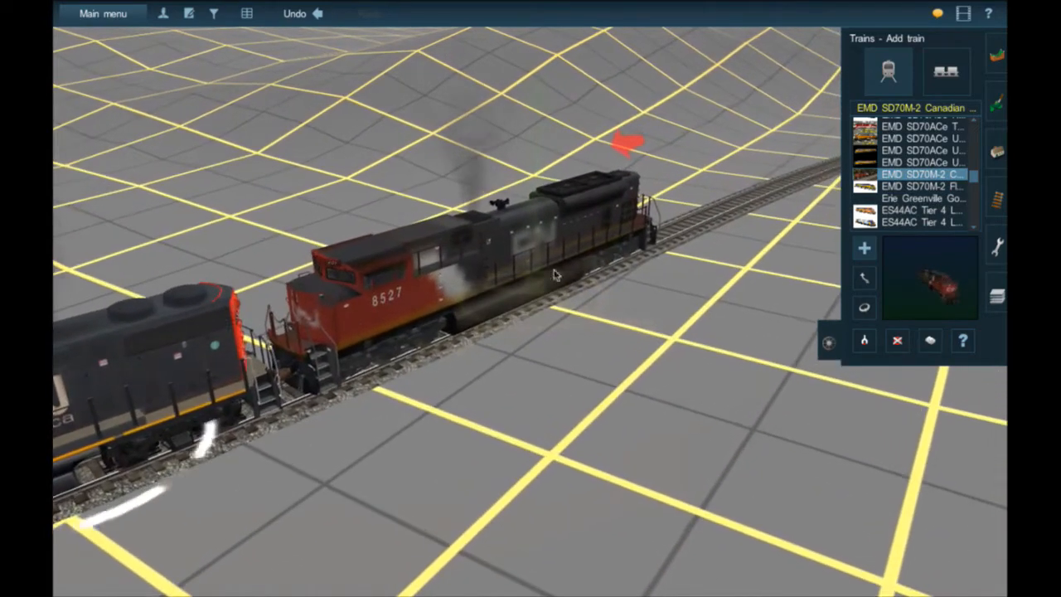
Find the CSX SD60 locomotive and place it on the track directly behind the Canadian National SD70M-2.
{"action": "scroll", "coordinate": [916, 200], "scroll_direction": "up", "scroll_amount": 2}
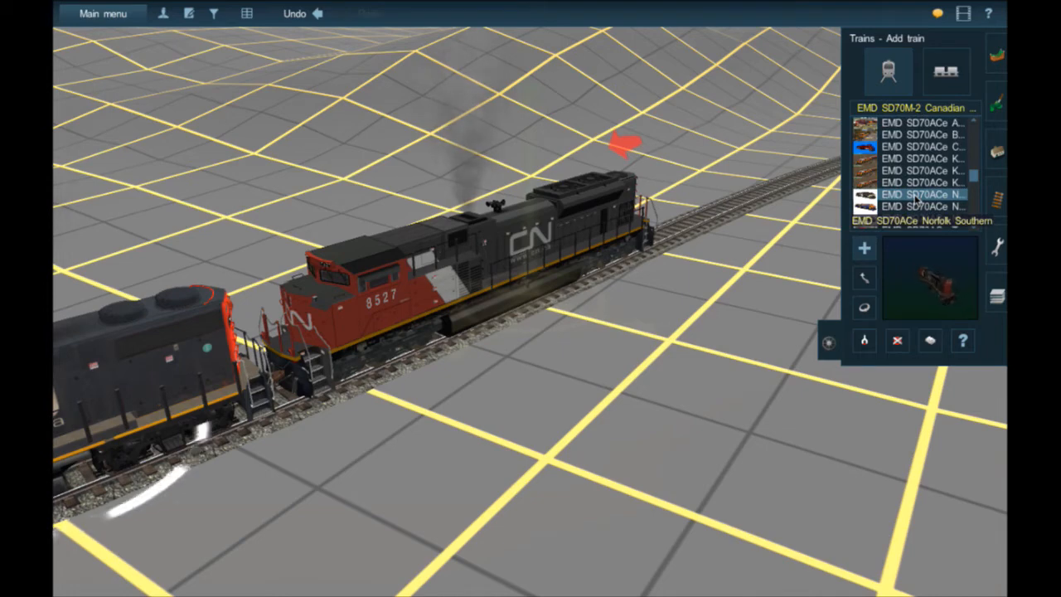
{"action": "scroll", "coordinate": [915, 199], "scroll_direction": "up", "scroll_amount": 8}
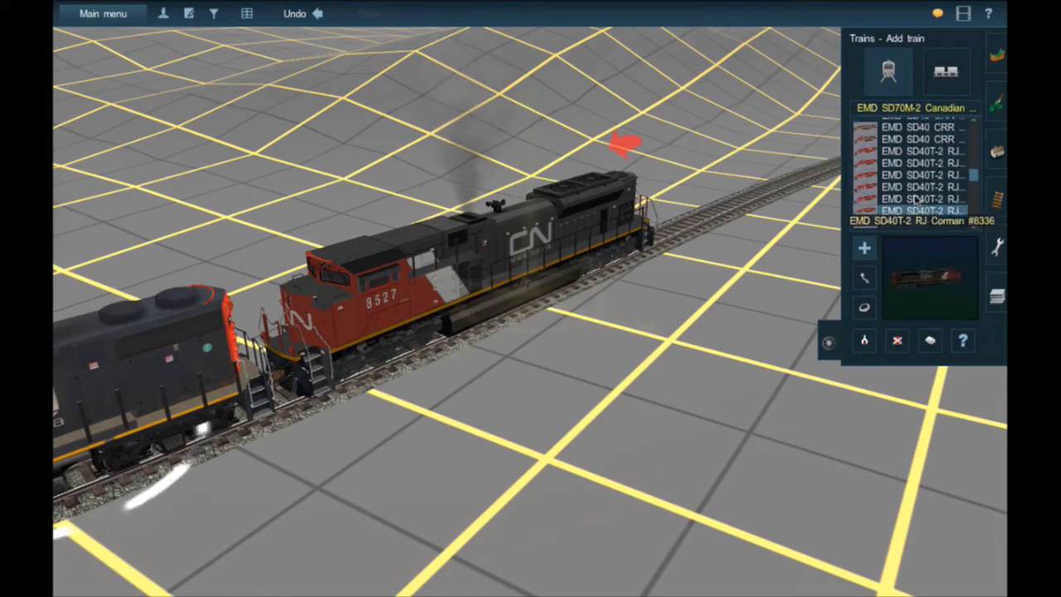
{"action": "scroll", "coordinate": [915, 199], "scroll_direction": "up", "scroll_amount": 10}
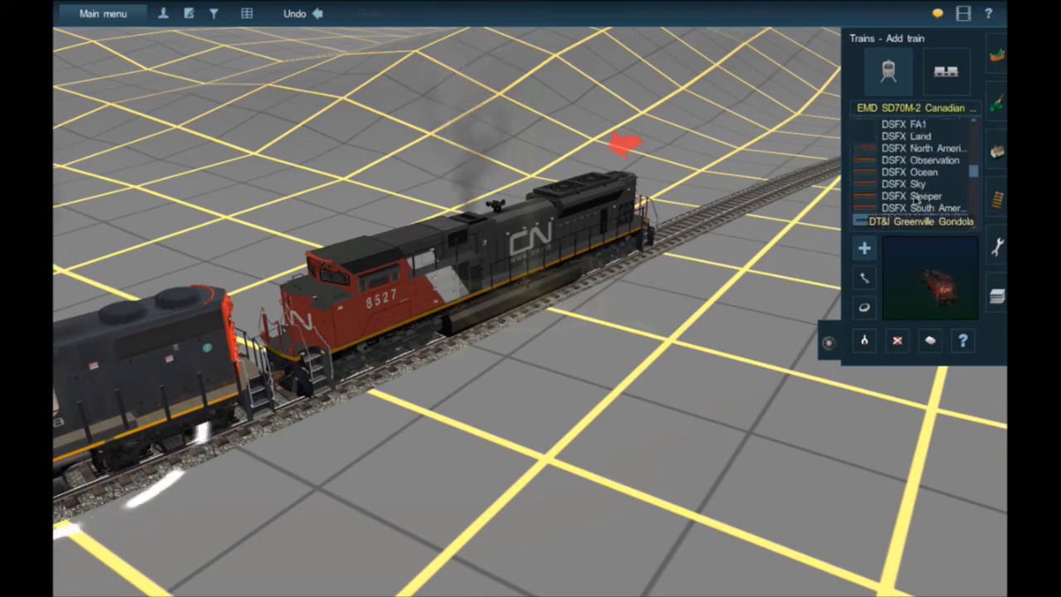
{"action": "scroll", "coordinate": [915, 200], "scroll_direction": "up", "scroll_amount": 10}
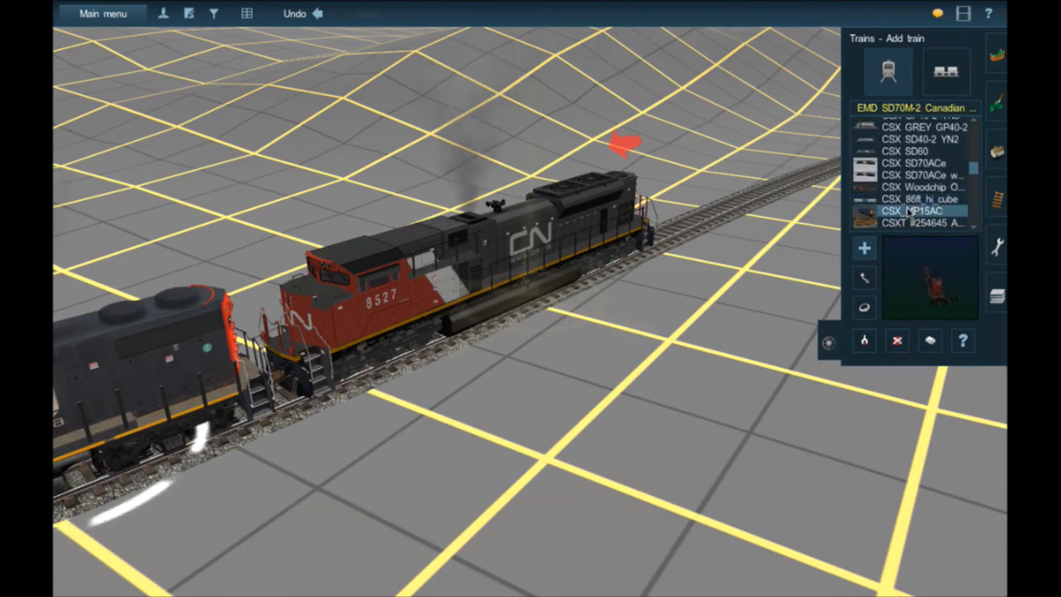
{"action": "scroll", "coordinate": [911, 203], "scroll_direction": "up", "scroll_amount": 1}
{"action": "left_click", "coordinate": [905, 185]}
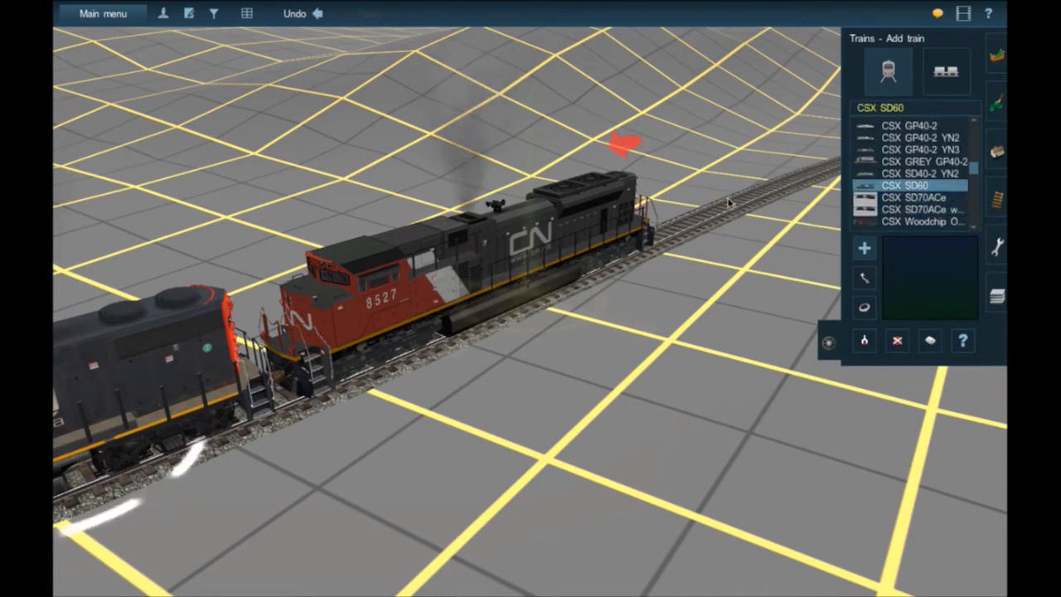
{"action": "left_click_drag", "start_coordinate": [729, 203], "coordinate": [319, 336]}
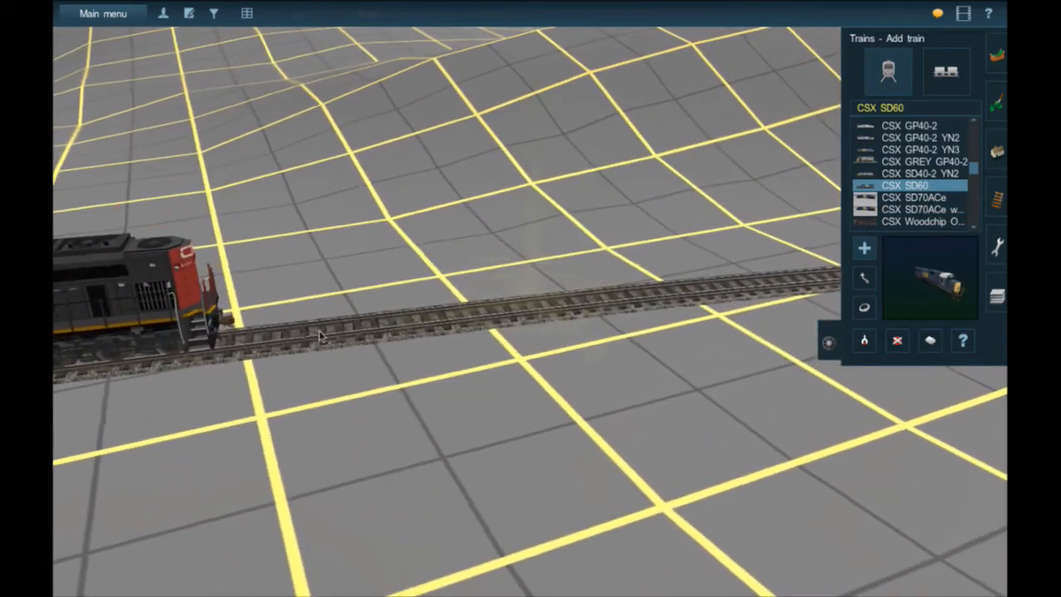
{"action": "left_click", "coordinate": [319, 336]}
Place a CSX SD40-2 YN2 locomotive on the track directly behind the CSX SD60.
{"action": "left_click", "coordinate": [904, 173]}
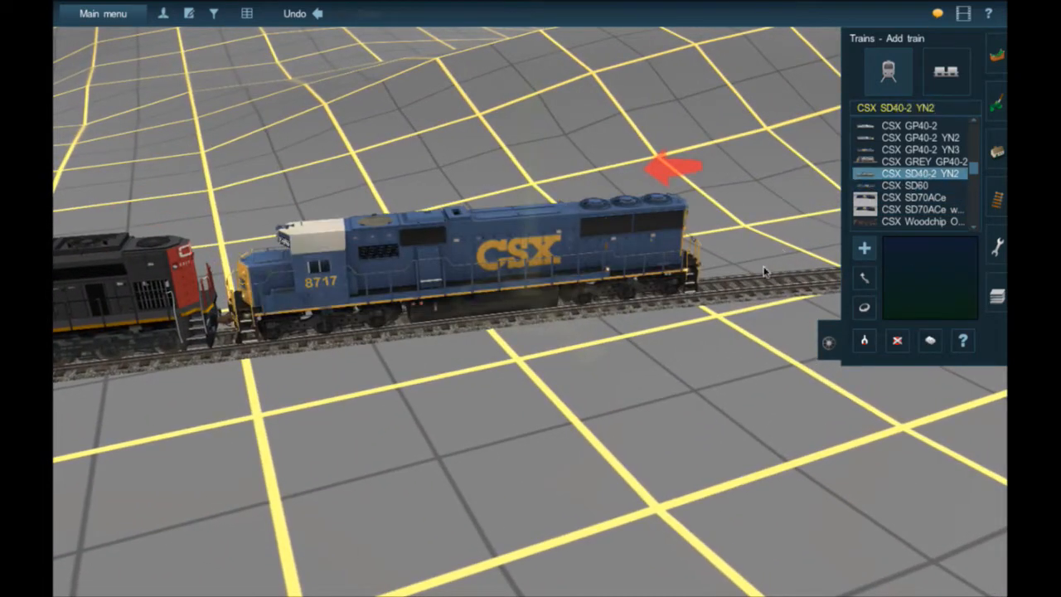
{"action": "left_click", "coordinate": [764, 272]}
{"action": "mouse_move", "coordinate": [764, 272]}
{"action": "left_mouse_down"}
{"action": "mouse_move", "coordinate": [568, 315]}
{"action": "mouse_move", "coordinate": [615, 262]}
{"action": "left_mouse_up"}
{"action": "left_click", "coordinate": [568, 316]}
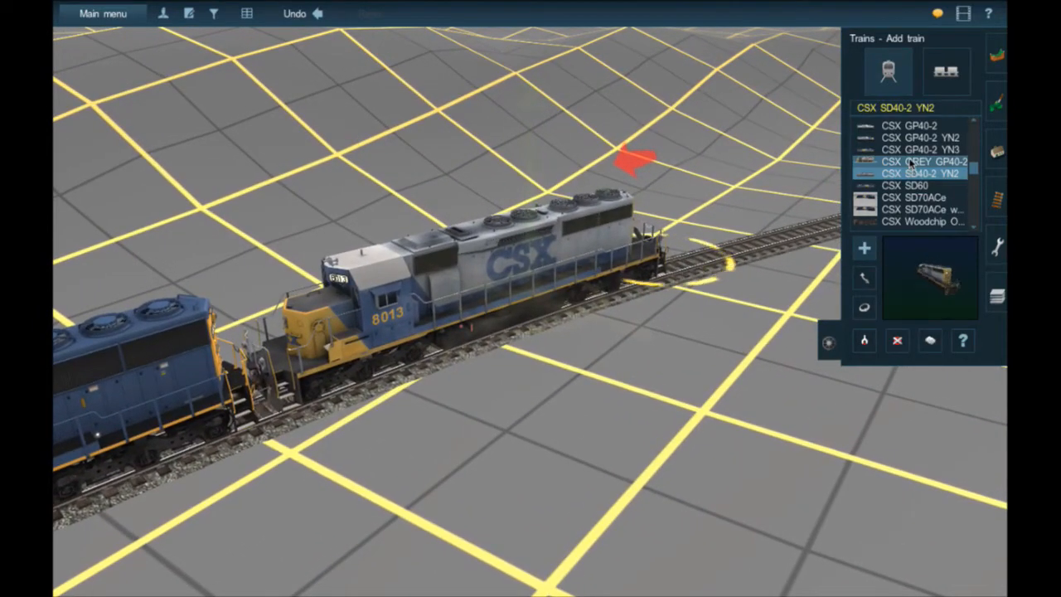
Find the CSX C30-7 locomotive and place it on the track behind the CSX SD40-2 YN2.
{"action": "scroll", "coordinate": [907, 153], "scroll_direction": "up", "scroll_amount": 2}
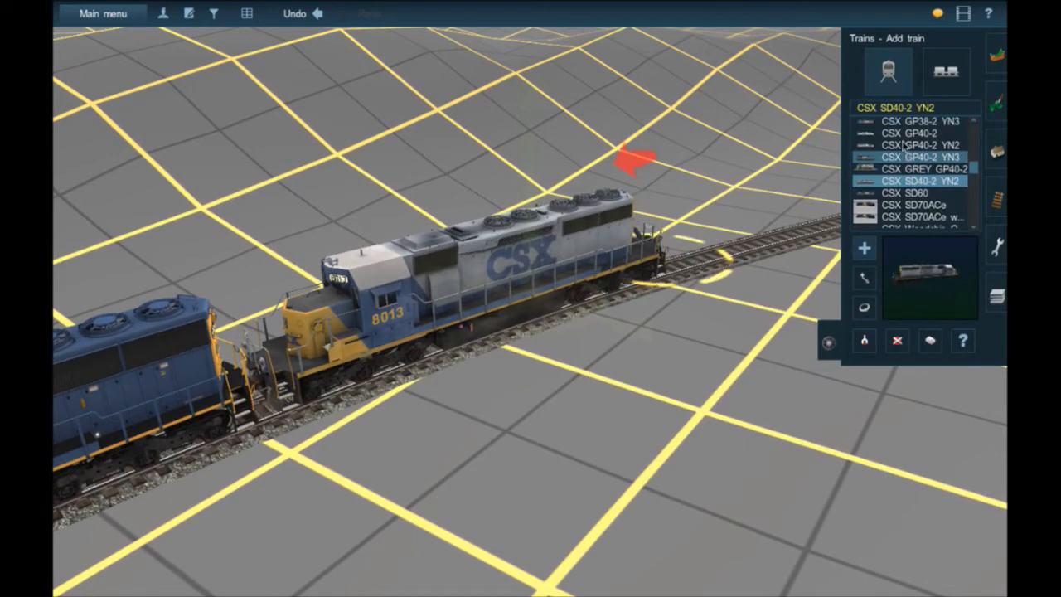
{"action": "scroll", "coordinate": [904, 142], "scroll_direction": "up", "scroll_amount": 5}
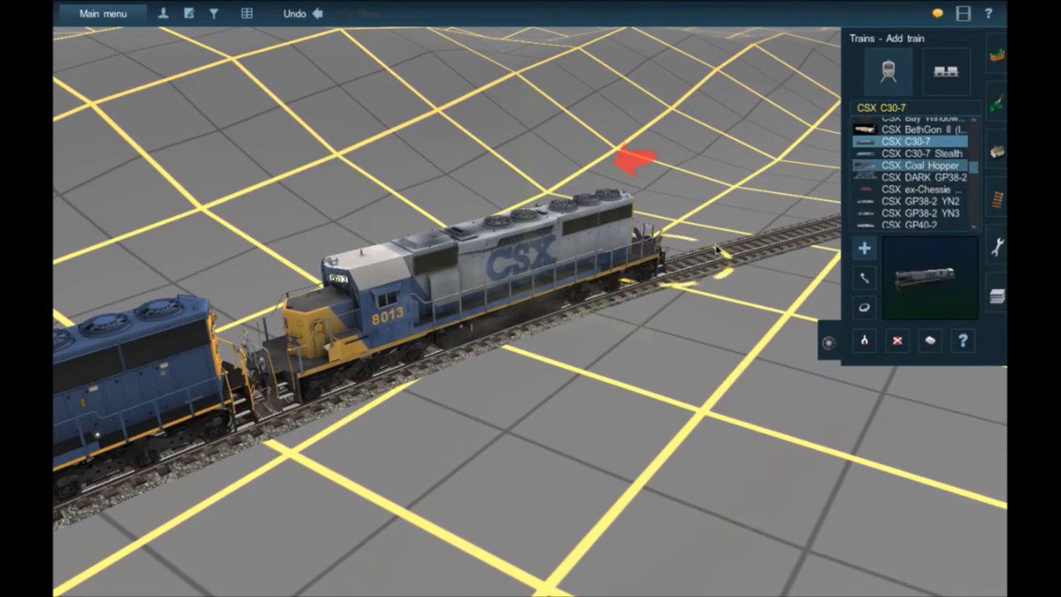
{"action": "left_click_drag", "start_coordinate": [714, 257], "coordinate": [421, 343]}
{"action": "right_click_drag", "start_coordinate": [436, 332], "coordinate": [475, 274]}
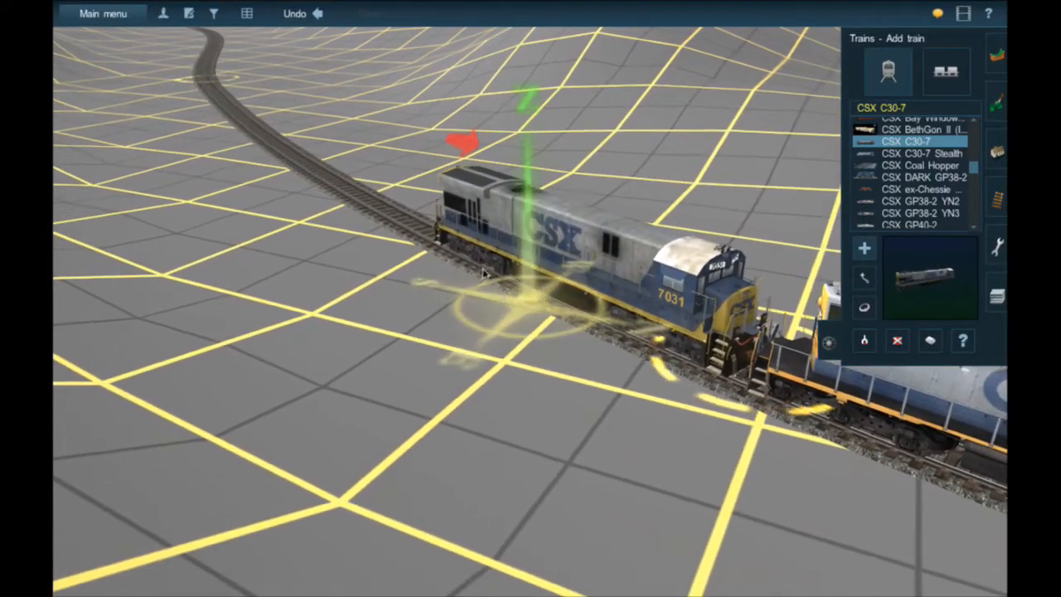
{"action": "right_click_drag", "start_coordinate": [273, 42], "coordinate": [884, 312]}
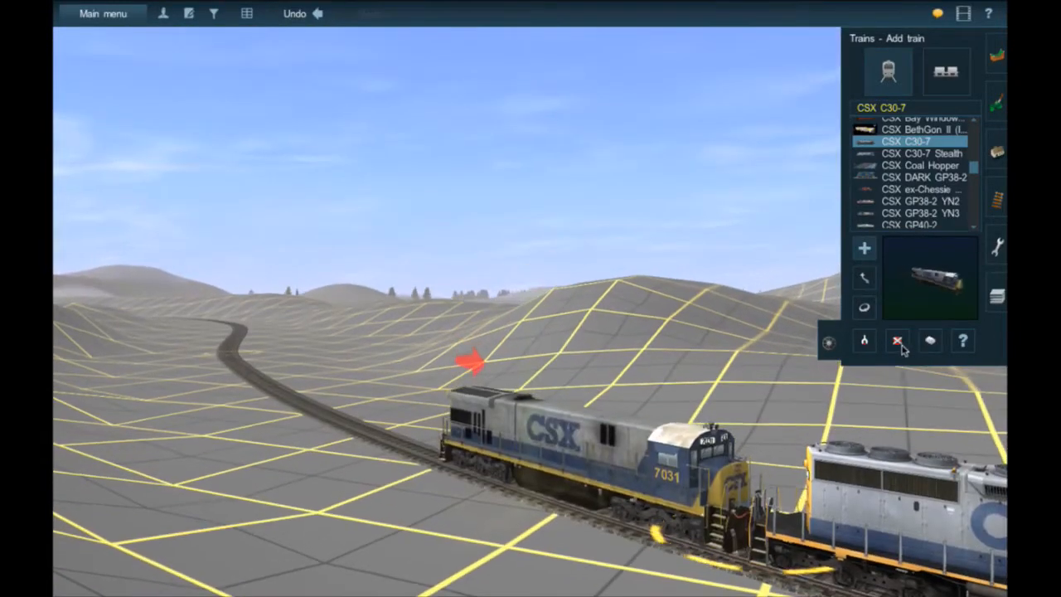
Delete the CSX and CN locomotives one after another from the rear end of the row.
{"action": "left_click", "coordinate": [896, 339]}
{"action": "right_click_drag", "start_coordinate": [636, 327], "coordinate": [577, 296]}
{"action": "scroll", "coordinate": [578, 296], "scroll_direction": "down", "scroll_amount": 5}
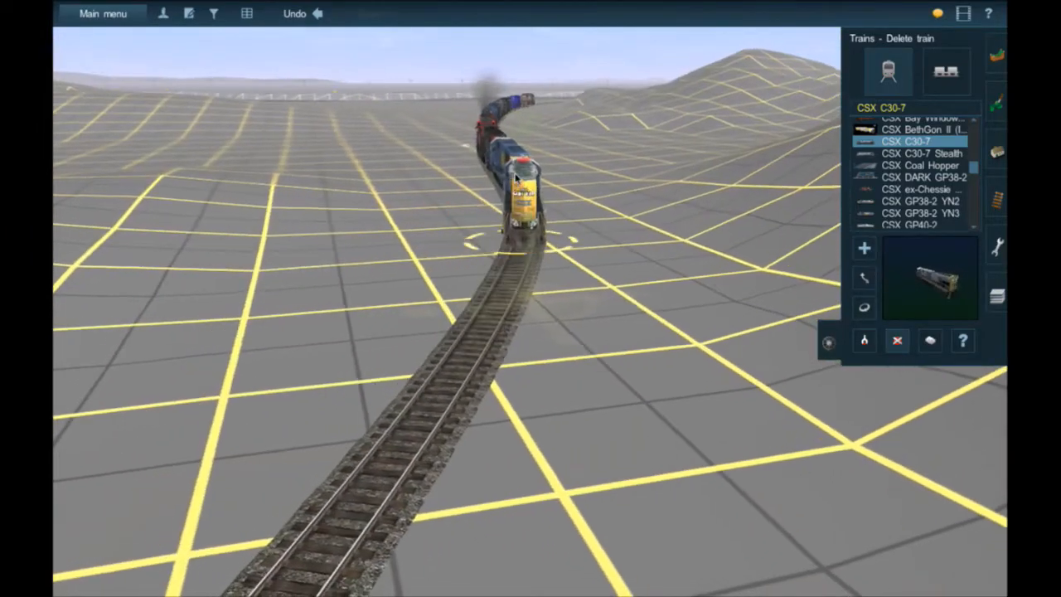
{"action": "left_click", "coordinate": [500, 147]}
{"action": "scroll", "coordinate": [500, 147], "scroll_direction": "up", "scroll_amount": 5}
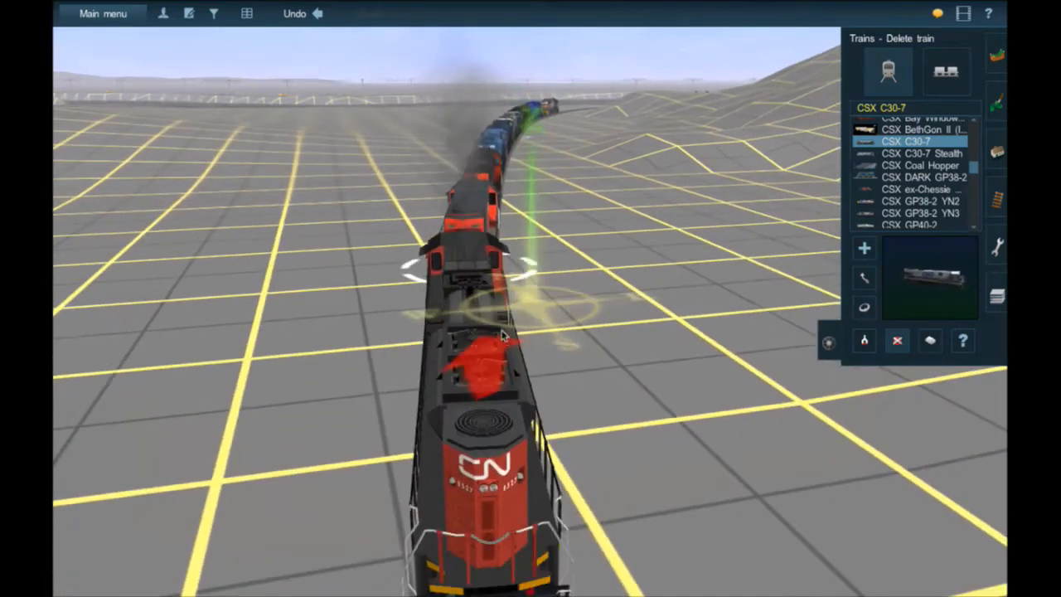
{"action": "scroll", "coordinate": [502, 334], "scroll_direction": "down", "scroll_amount": 5}
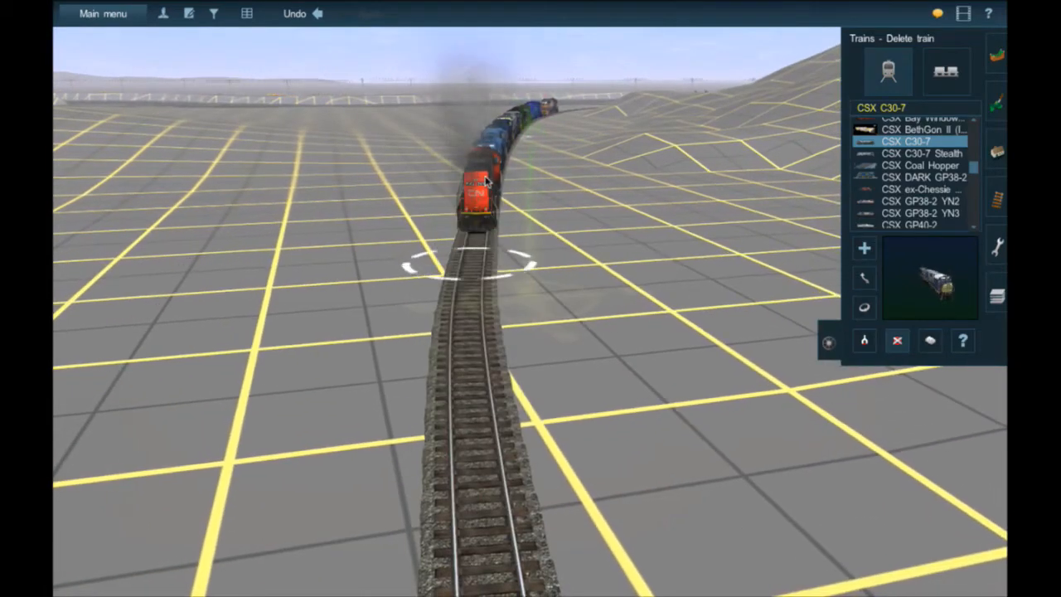
{"action": "left_click", "coordinate": [521, 133]}
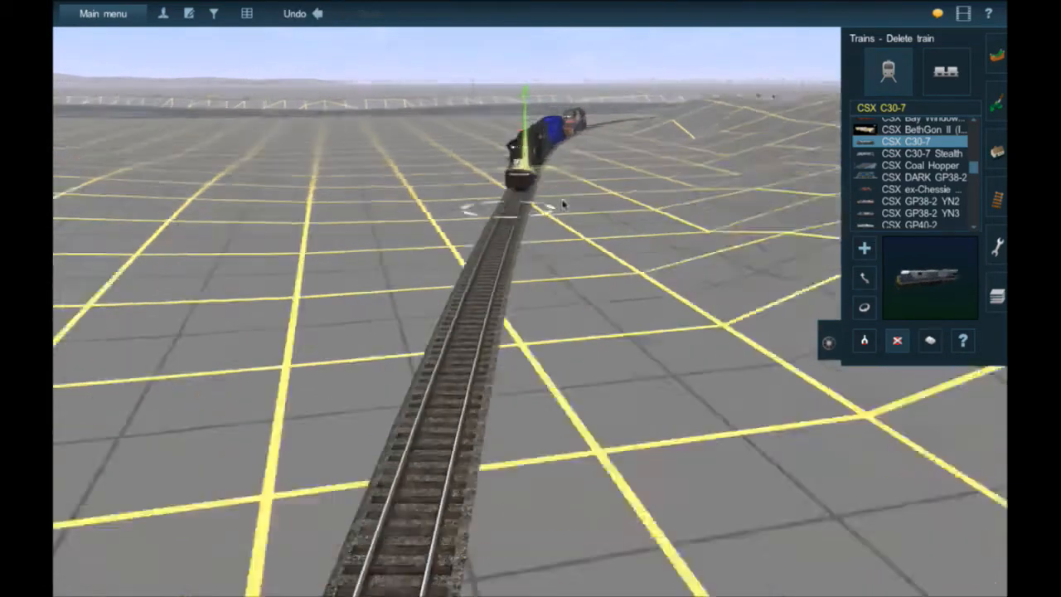
Delete the rest of the row, including the blue locomotive and the Guilford 304, and close the train tools.
{"action": "scroll", "coordinate": [551, 190], "scroll_direction": "up", "scroll_amount": 5}
{"action": "scroll", "coordinate": [564, 188], "scroll_direction": "down", "scroll_amount": 4}
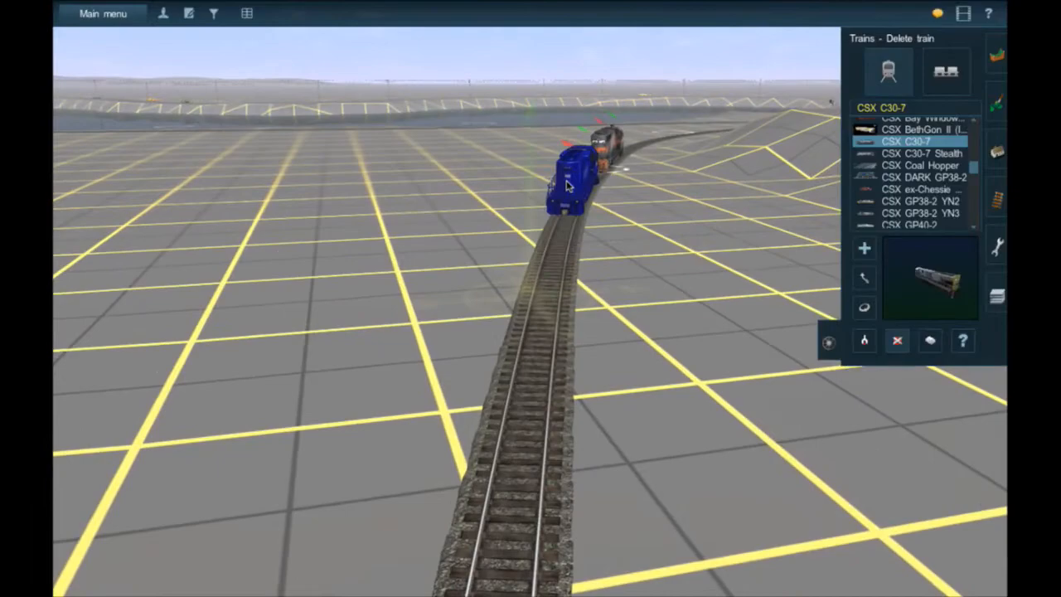
{"action": "left_click", "coordinate": [566, 186]}
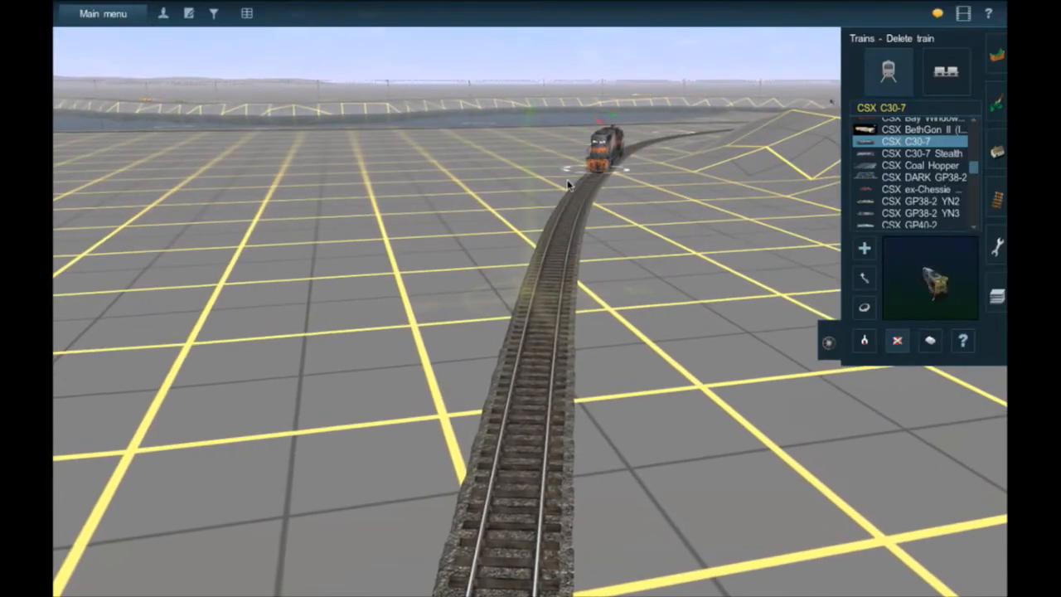
{"action": "right_click_drag", "start_coordinate": [566, 186], "coordinate": [473, 300]}
{"action": "scroll", "coordinate": [474, 300], "scroll_direction": "up", "scroll_amount": 3}
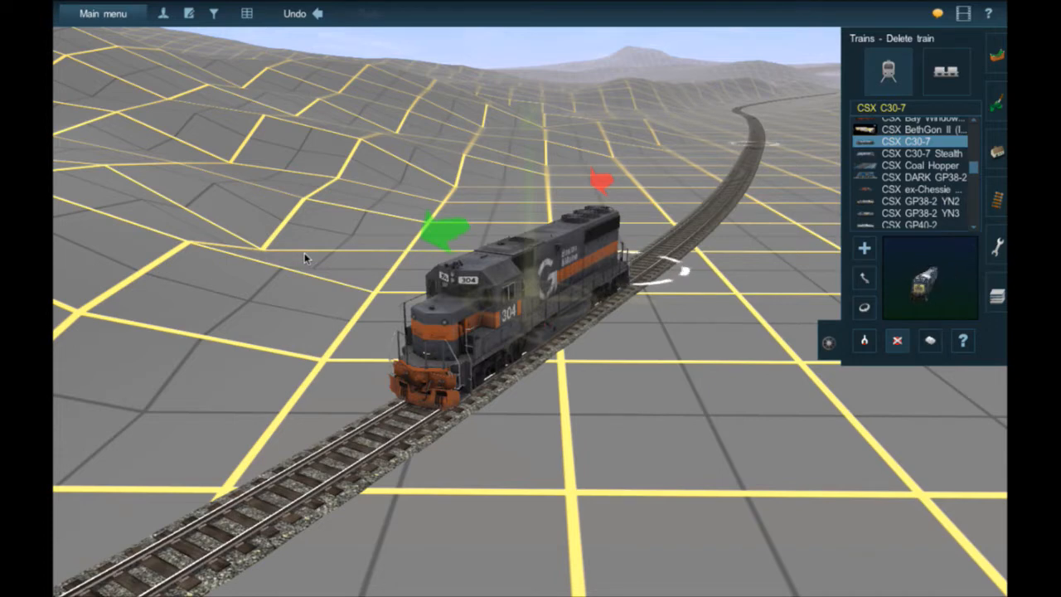
{"action": "left_click", "coordinate": [557, 310]}
{"action": "left_click", "coordinate": [827, 342]}
Open the ground painting tools near the road's level crossing with the green grass texture as the active paint.
{"action": "scroll", "coordinate": [664, 277], "scroll_direction": "down", "scroll_amount": 5}
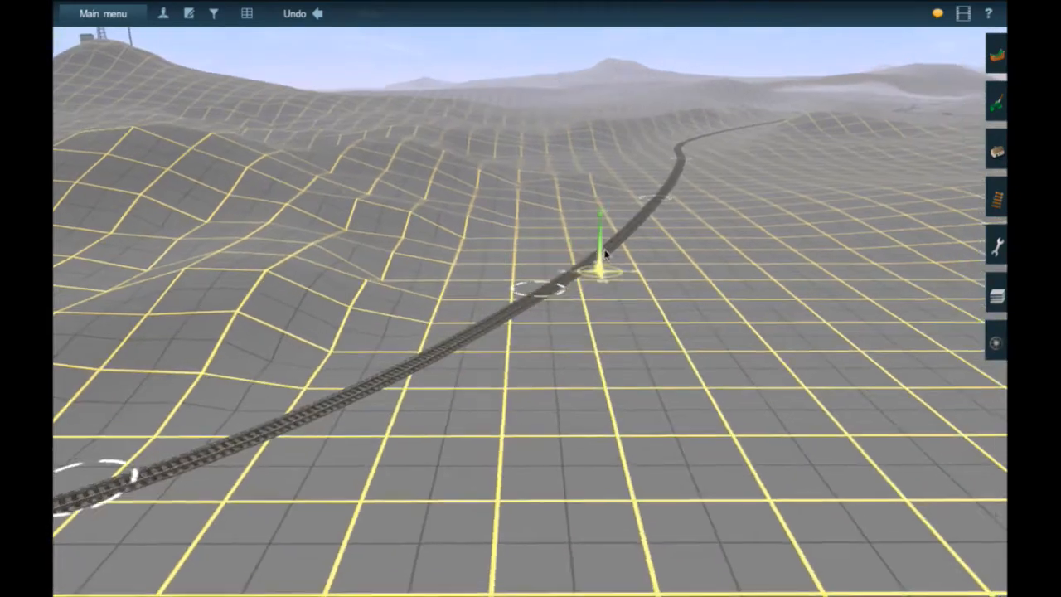
{"action": "right_click_drag", "start_coordinate": [604, 254], "coordinate": [844, 88]}
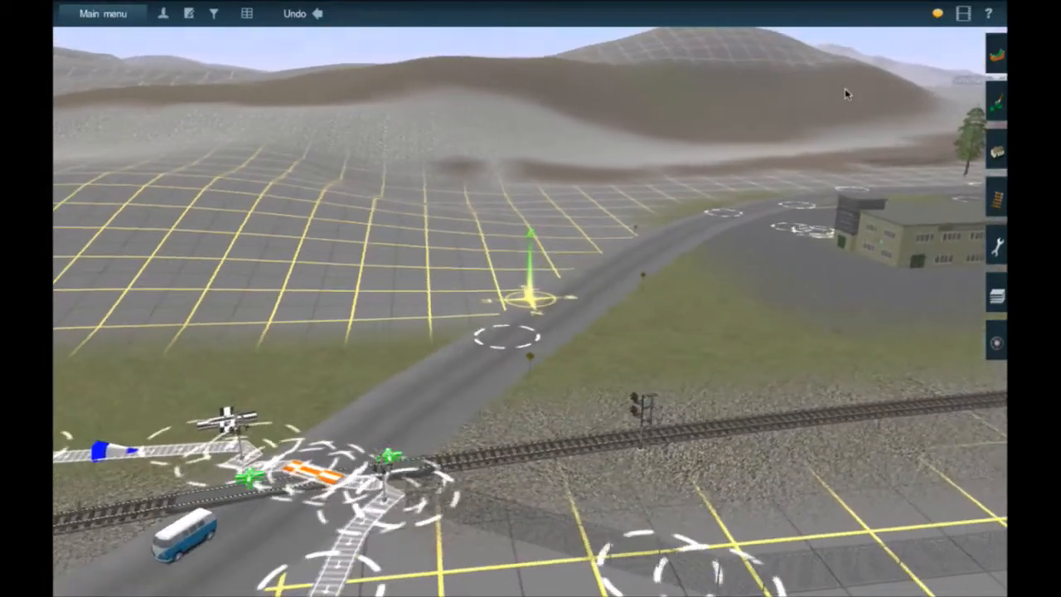
{"action": "left_click", "coordinate": [998, 104]}
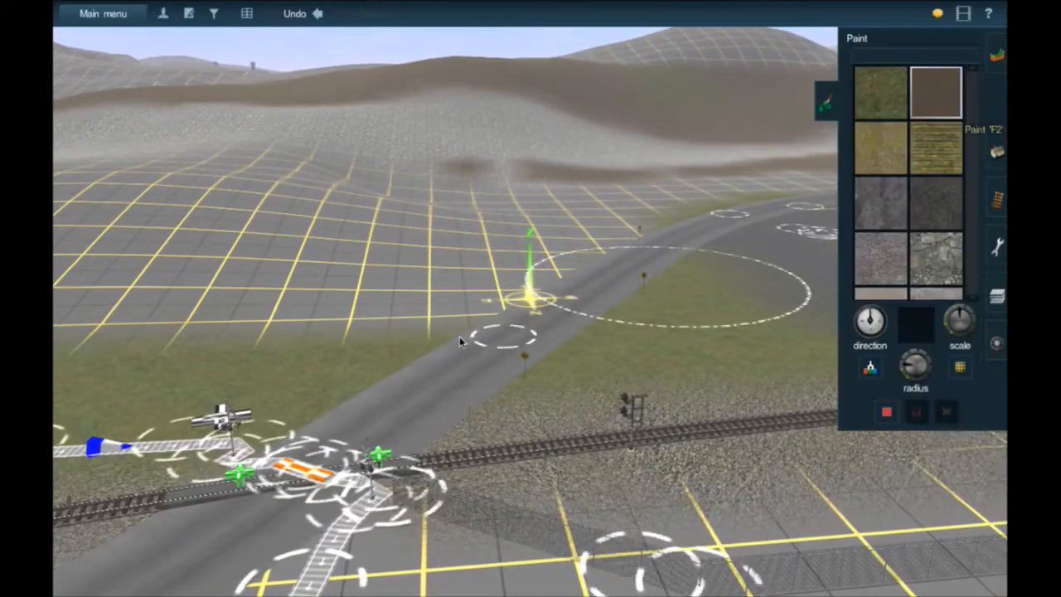
{"action": "key", "text": "Left"}
{"action": "key", "text": "Left"}
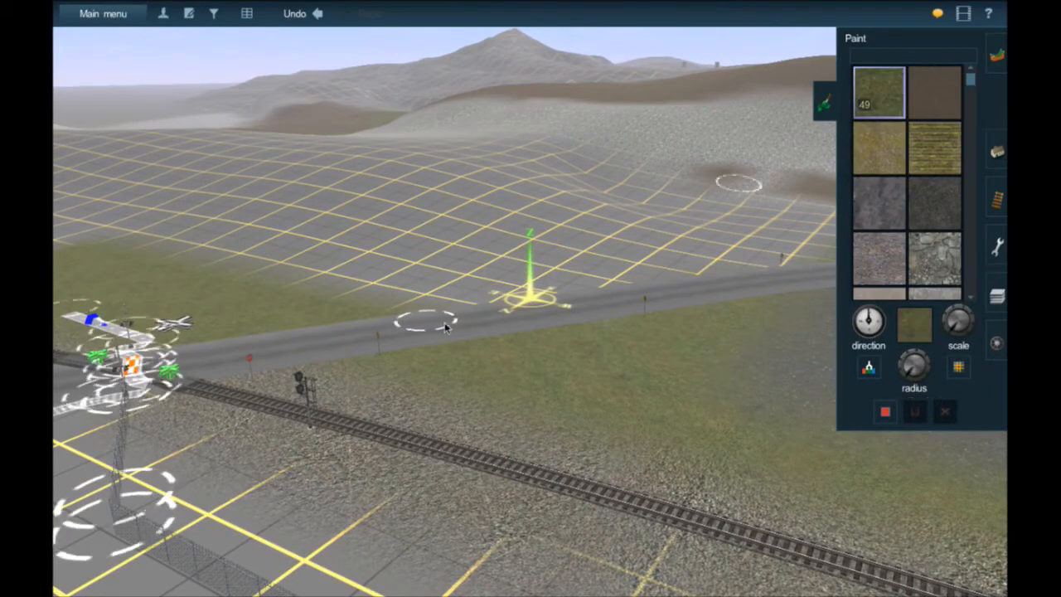
{"action": "right_click_drag", "start_coordinate": [412, 311], "coordinate": [614, 315]}
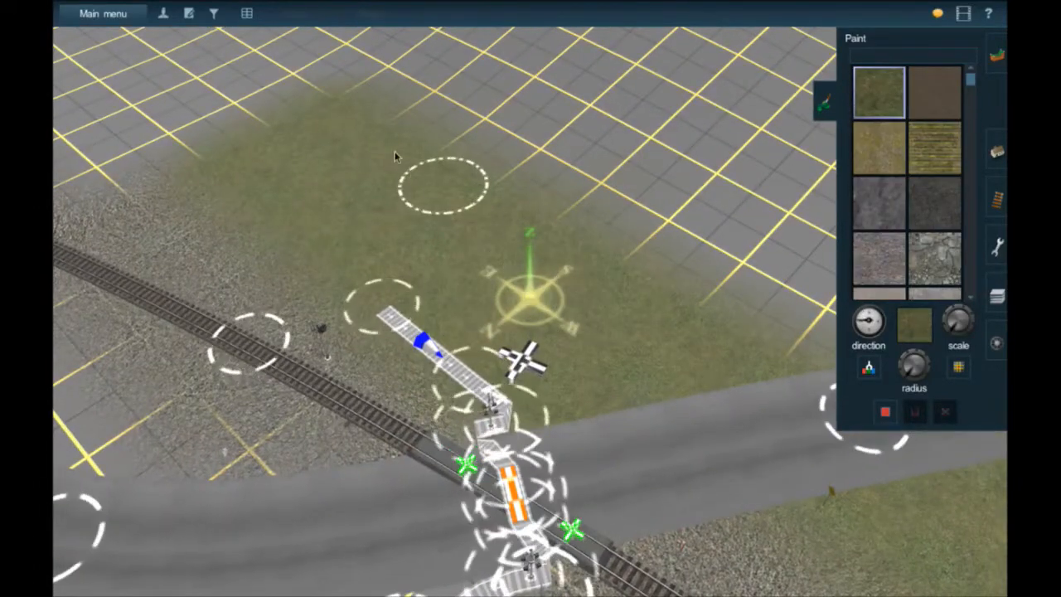
Paint the green grass texture over the field beside the level crossing, varying the brush radius.
{"action": "mouse_move", "coordinate": [464, 211]}
{"action": "left_mouse_down"}
{"action": "mouse_move", "coordinate": [564, 268]}
{"action": "mouse_move", "coordinate": [906, 370]}
{"action": "left_mouse_up"}
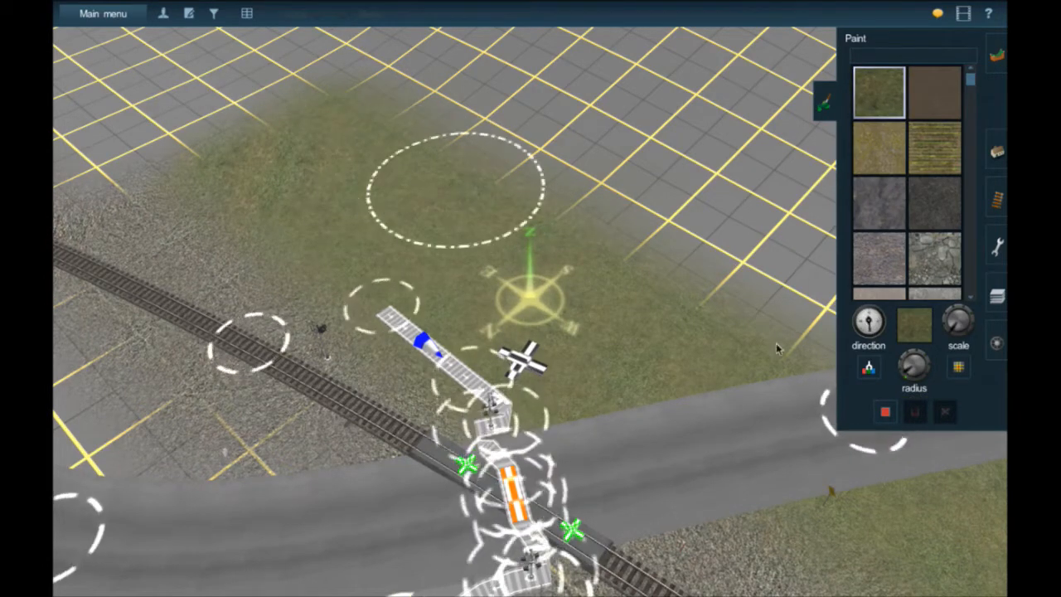
{"action": "left_click", "coordinate": [359, 131]}
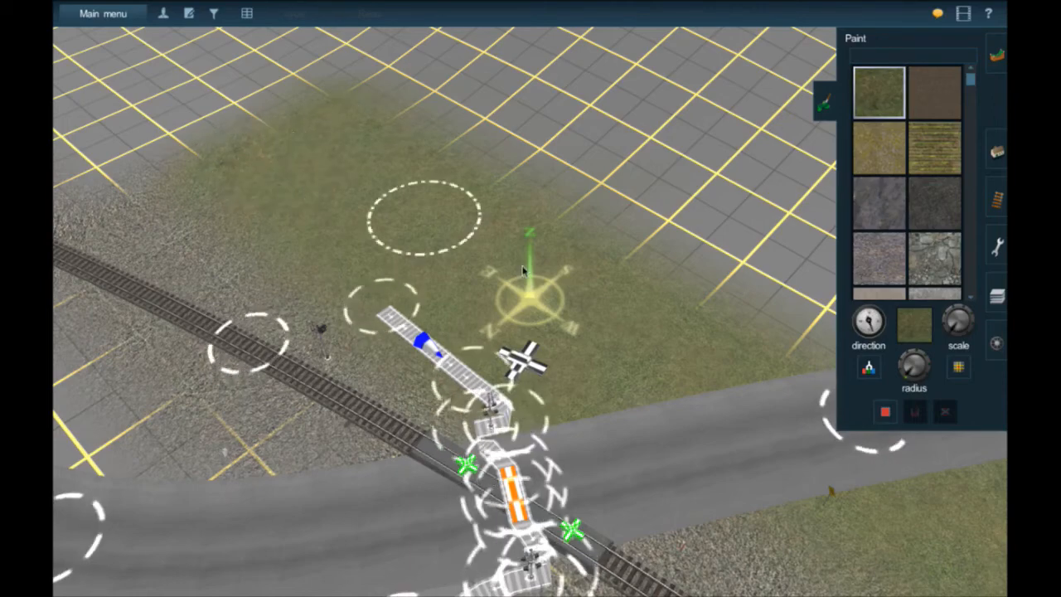
{"action": "left_click_drag", "start_coordinate": [522, 269], "coordinate": [579, 305]}
Examine the grass, gravel and dirt textures painted around the rail yard, its junctions and its sheds.
{"action": "key", "text": "Right"}
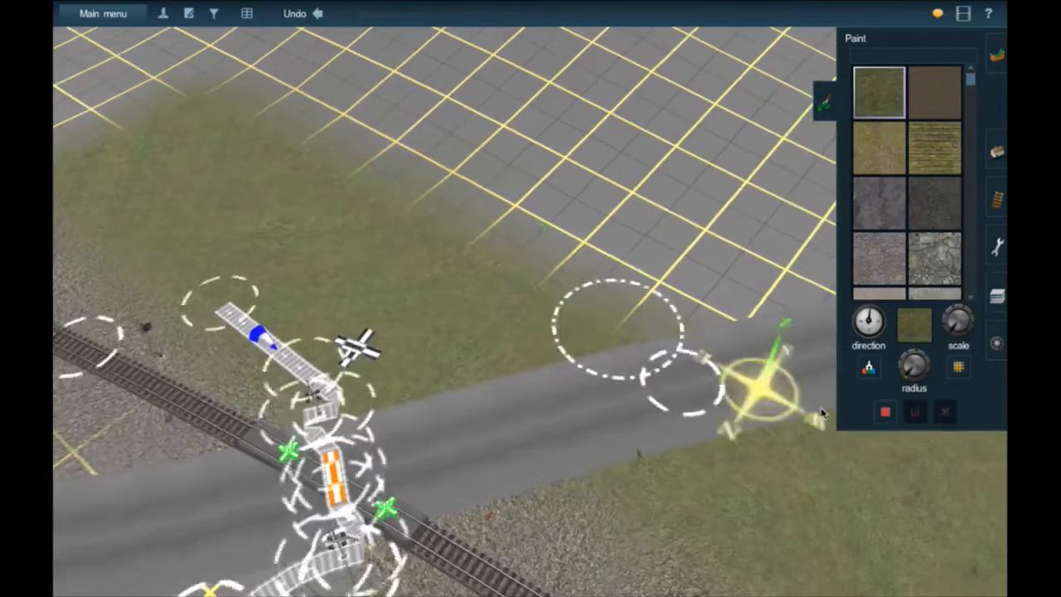
{"action": "key", "text": "Right"}
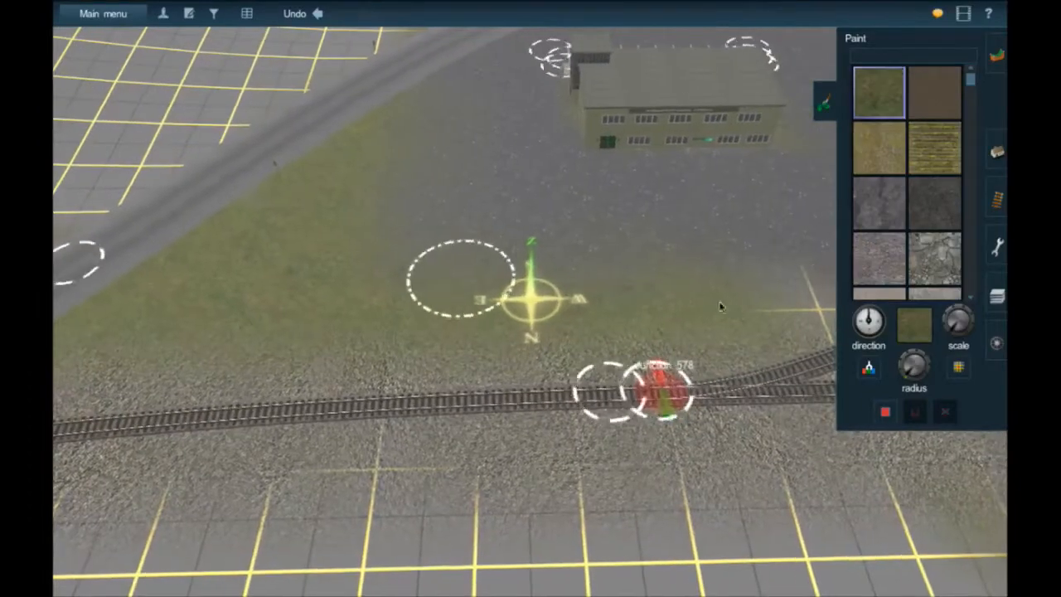
{"action": "key", "text": "Right"}
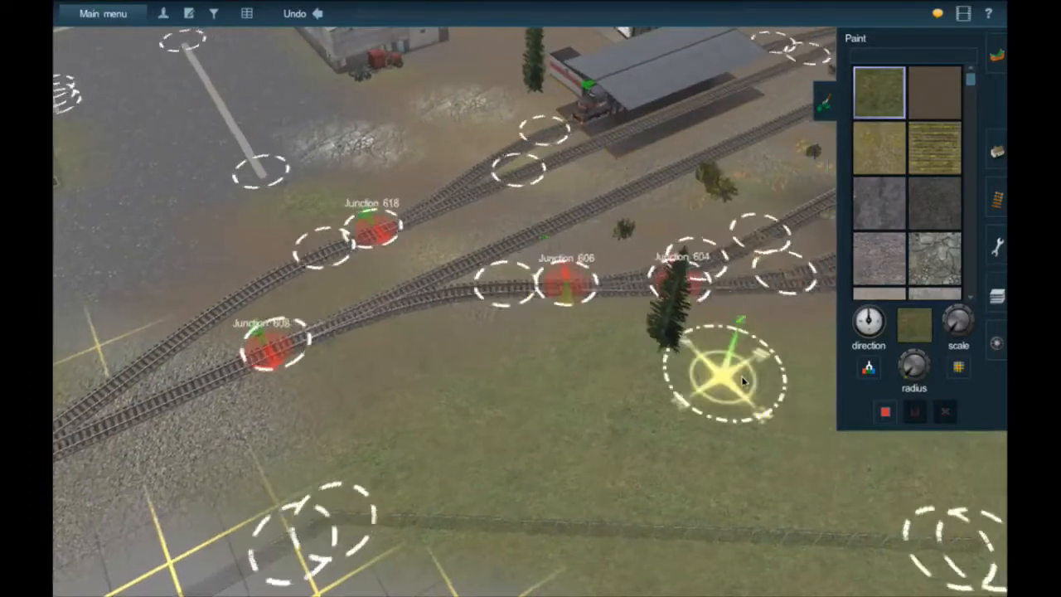
{"action": "key", "text": "Right"}
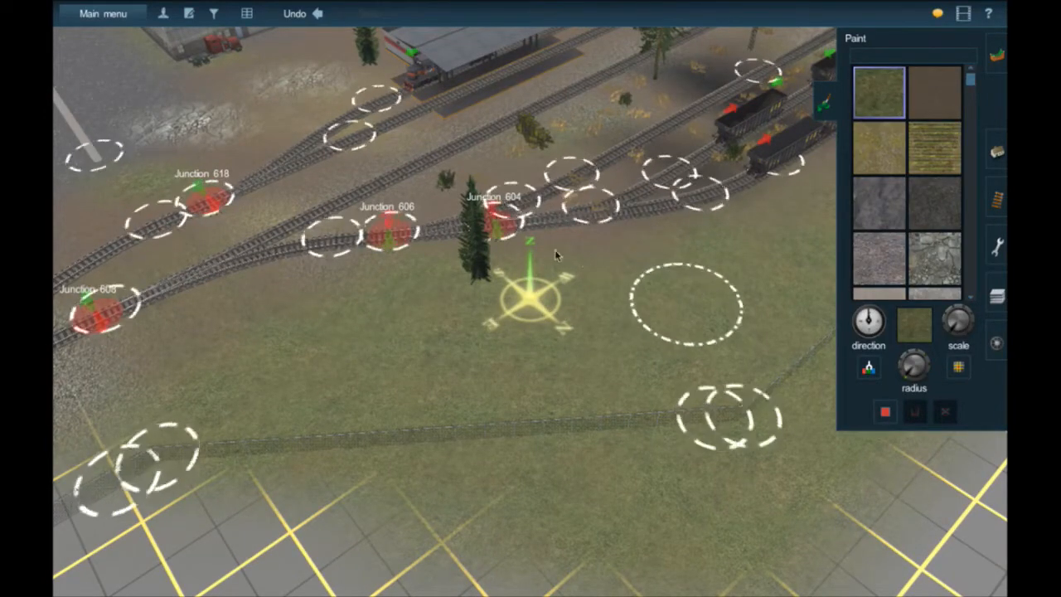
{"action": "key", "text": "Up"}
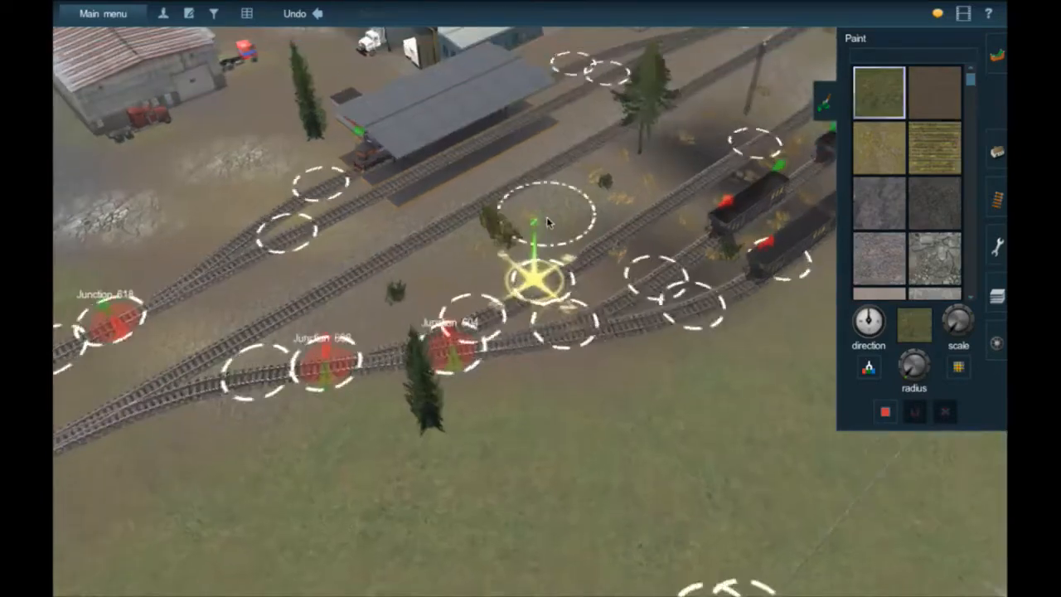
{"action": "key", "text": "Down"}
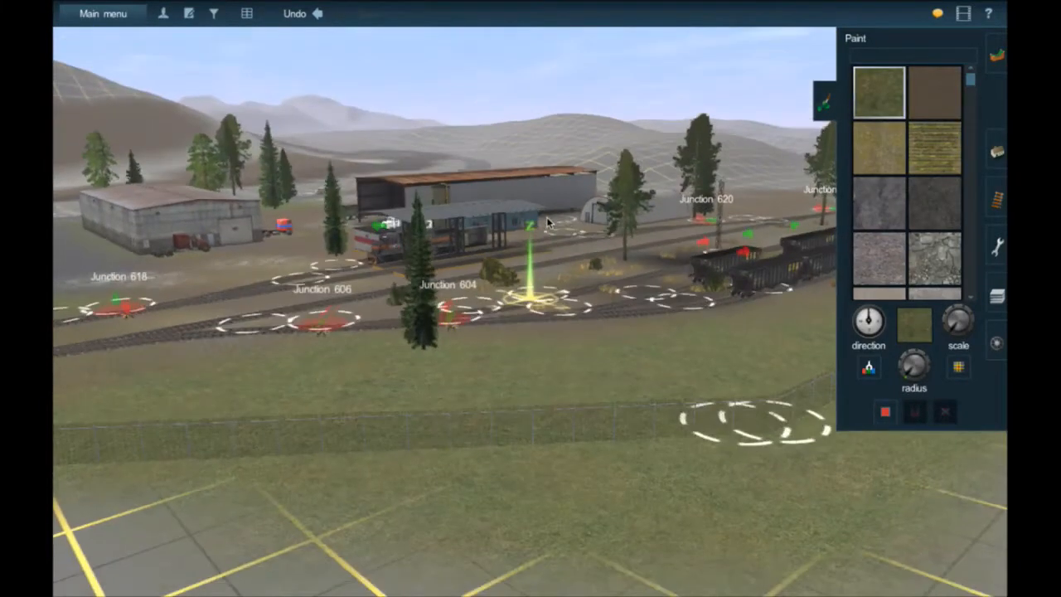
{"action": "key", "text": "Up"}
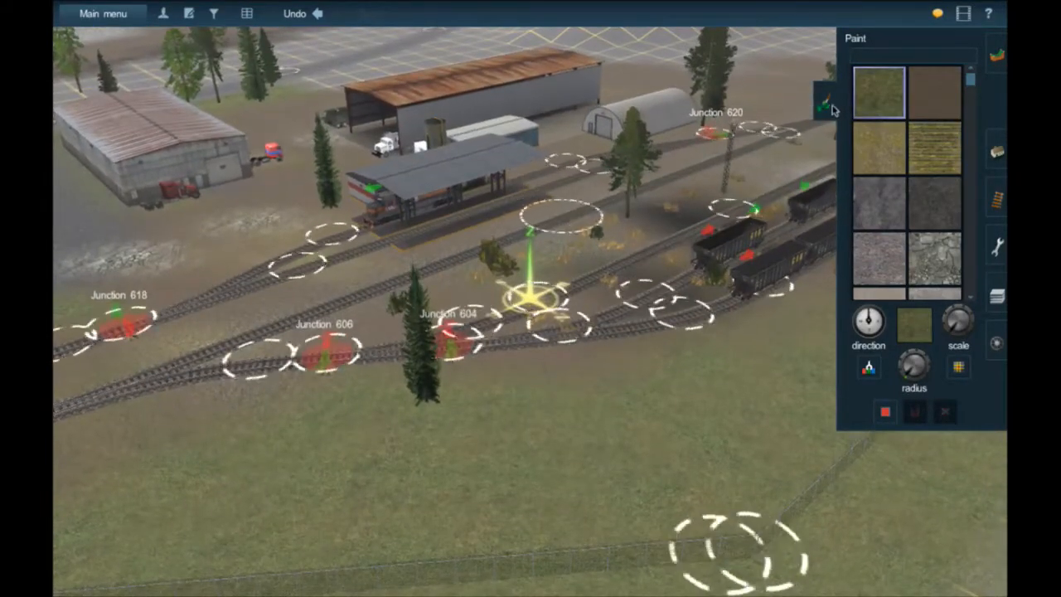
Close the ground painting tools and take a brief look at the tools for adding objects.
{"action": "left_click", "coordinate": [827, 106]}
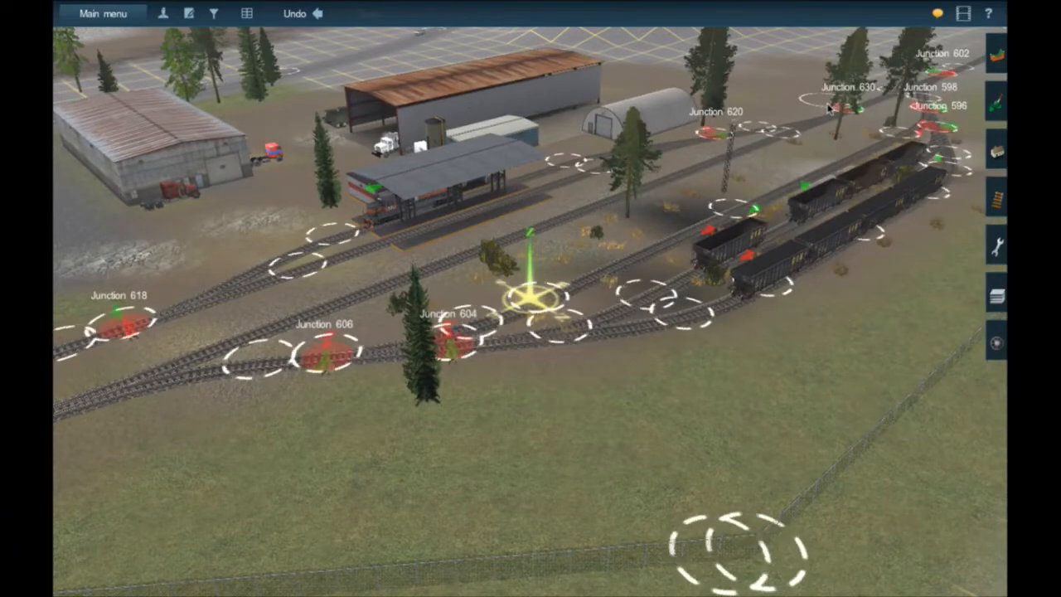
{"action": "left_click", "coordinate": [996, 152]}
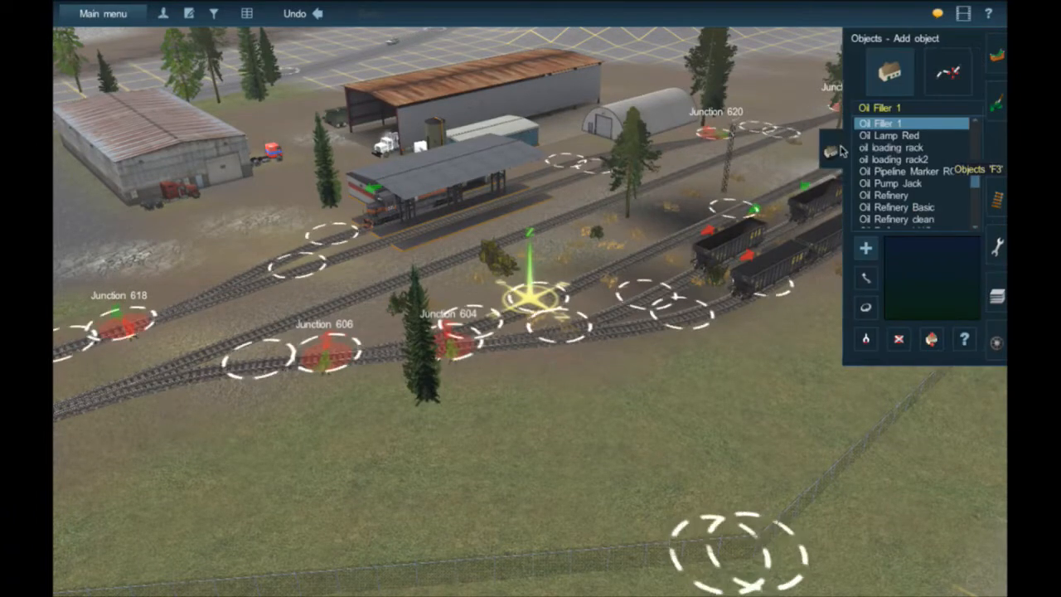
{"action": "left_click", "coordinate": [828, 151]}
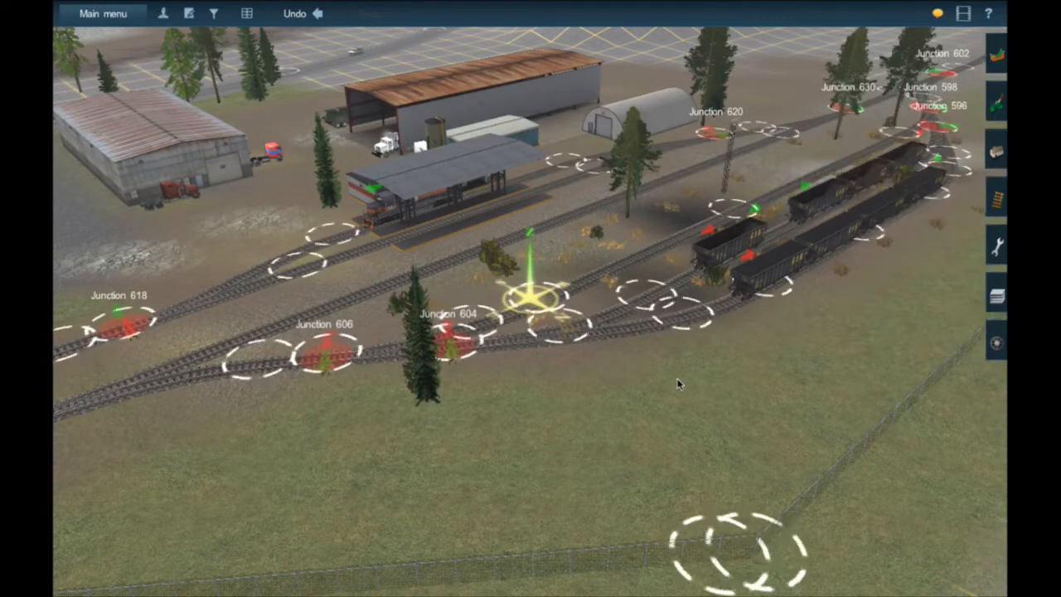
Look around the rail yard, from the CSX hopper cars and trees to the junctions and the platform shed.
{"action": "key", "text": "Up"}
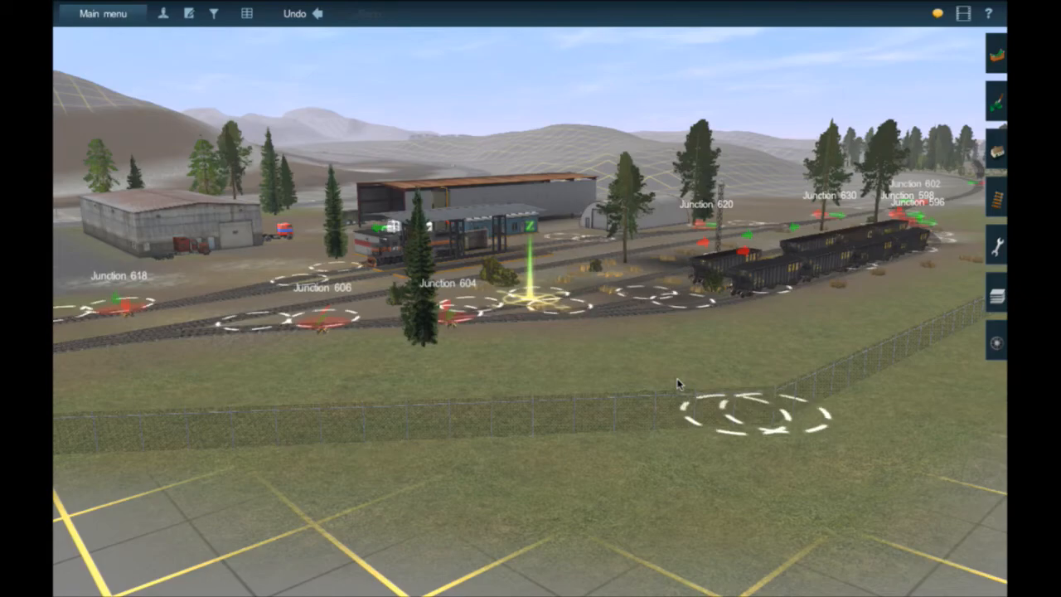
{"action": "key", "text": "Right"}
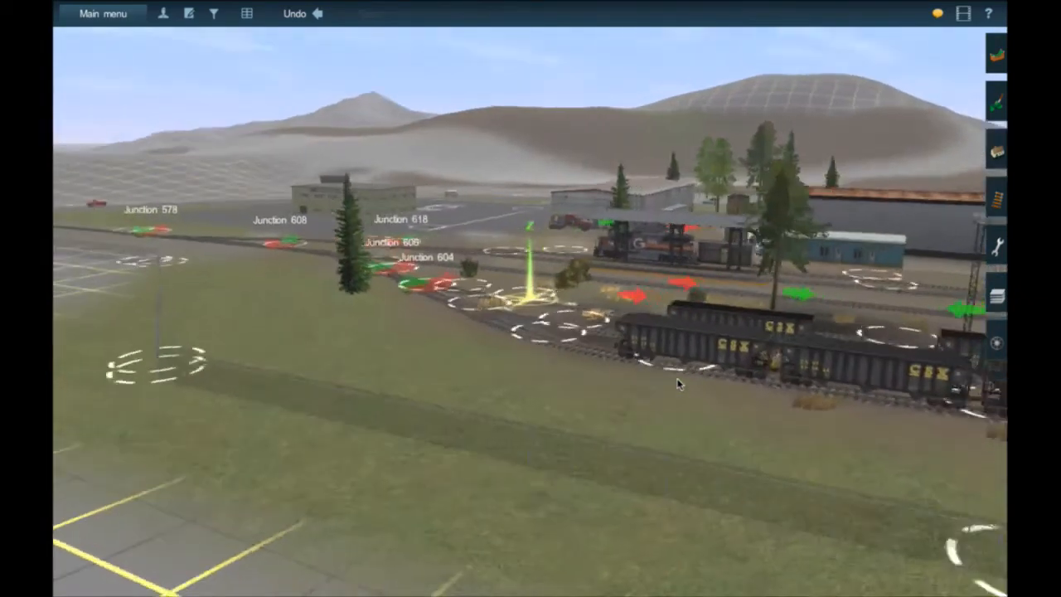
{"action": "key", "text": "Right"}
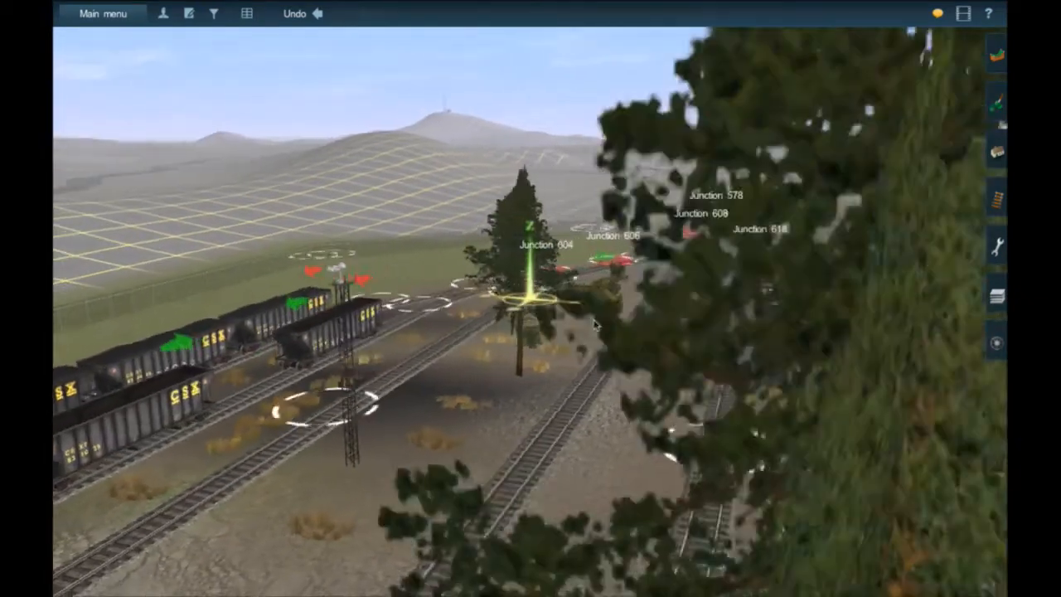
{"action": "key", "text": "Right"}
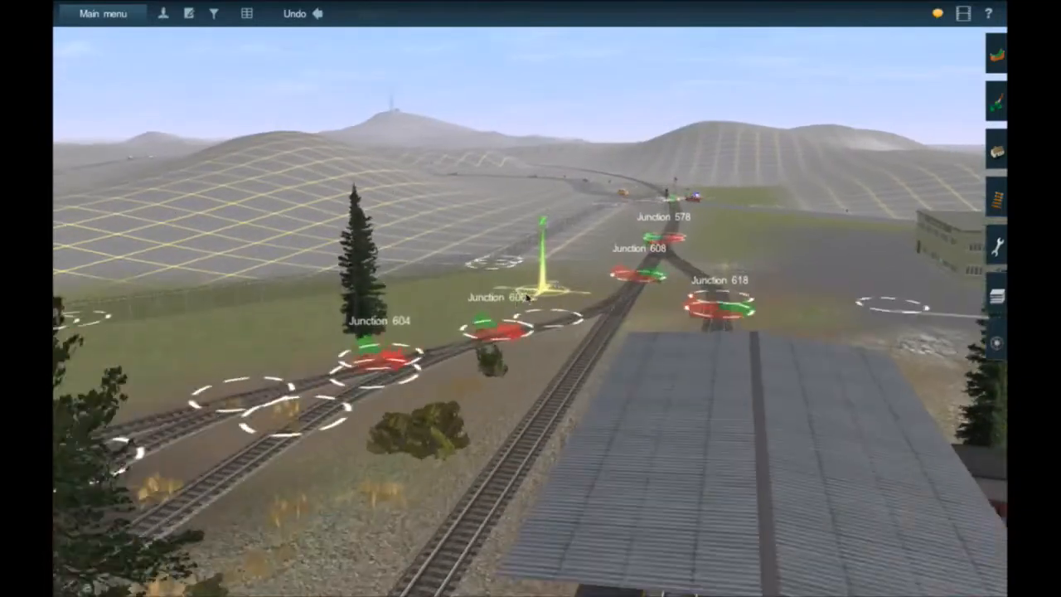
{"action": "key", "text": "Right"}
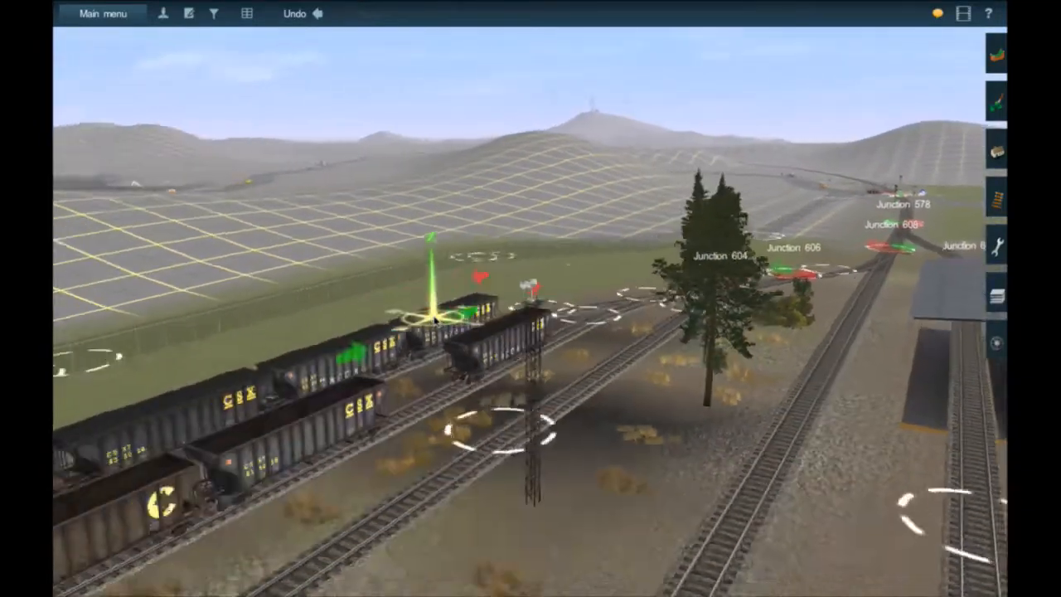
Tour the riverside town, viewing its road bridge, street intersection, buildings, church and surrounding trees.
{"action": "key", "text": "Right"}
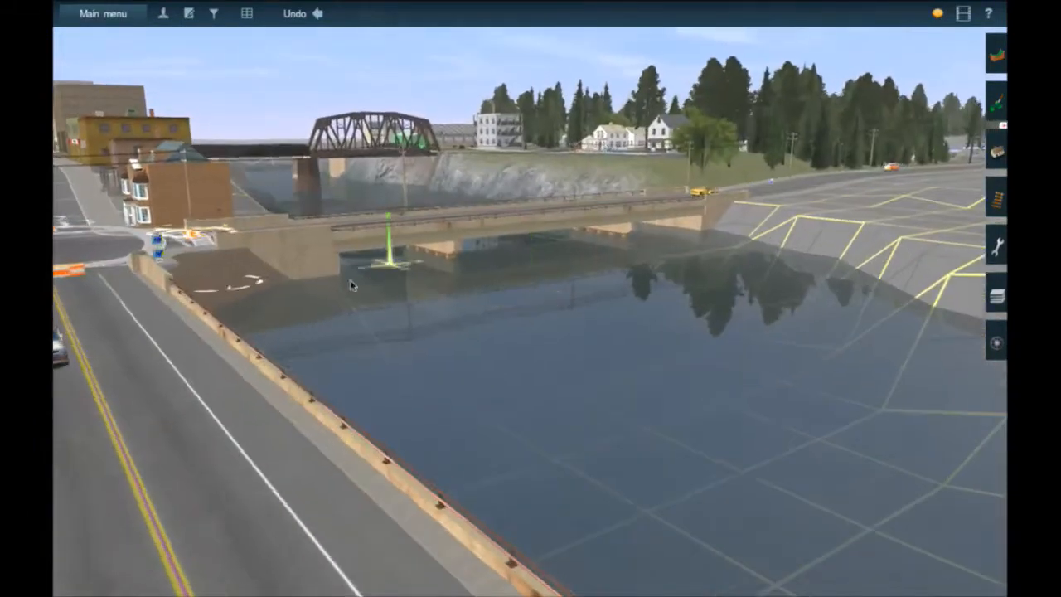
{"action": "key", "text": "Left"}
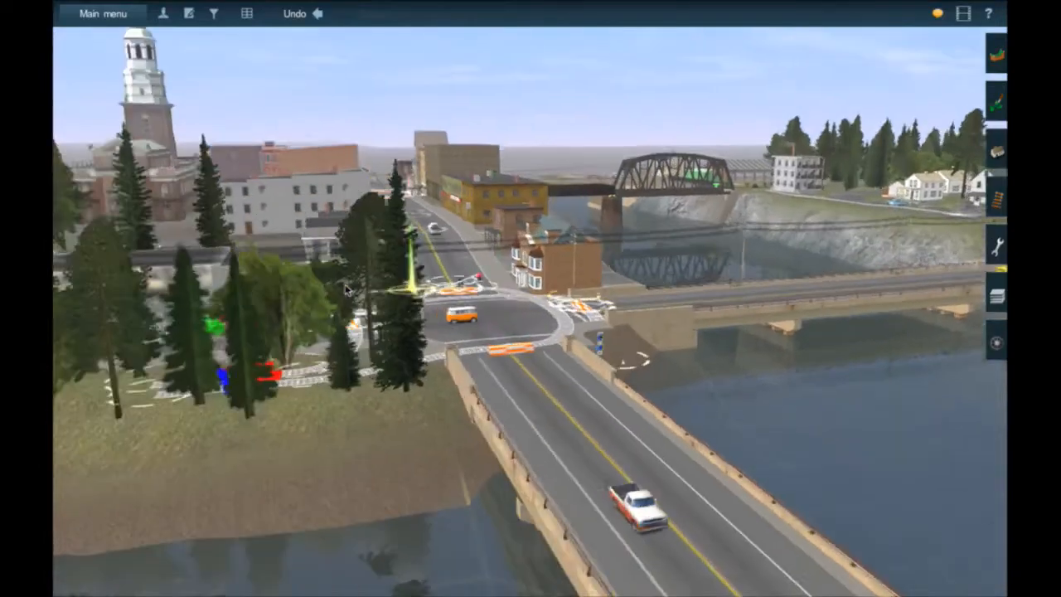
{"action": "key", "text": "Right"}
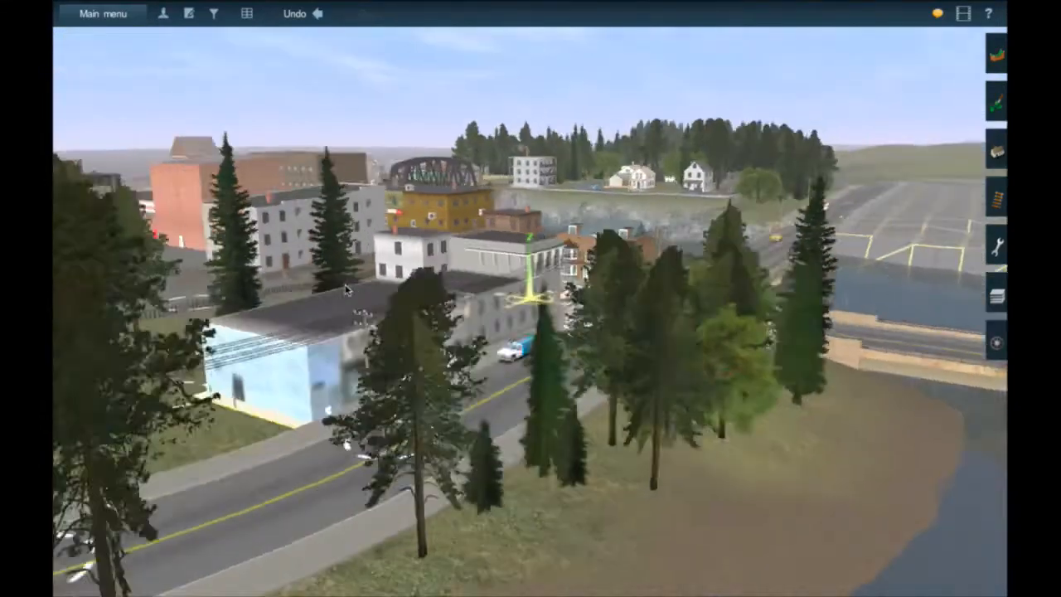
{"action": "key", "text": "Up"}
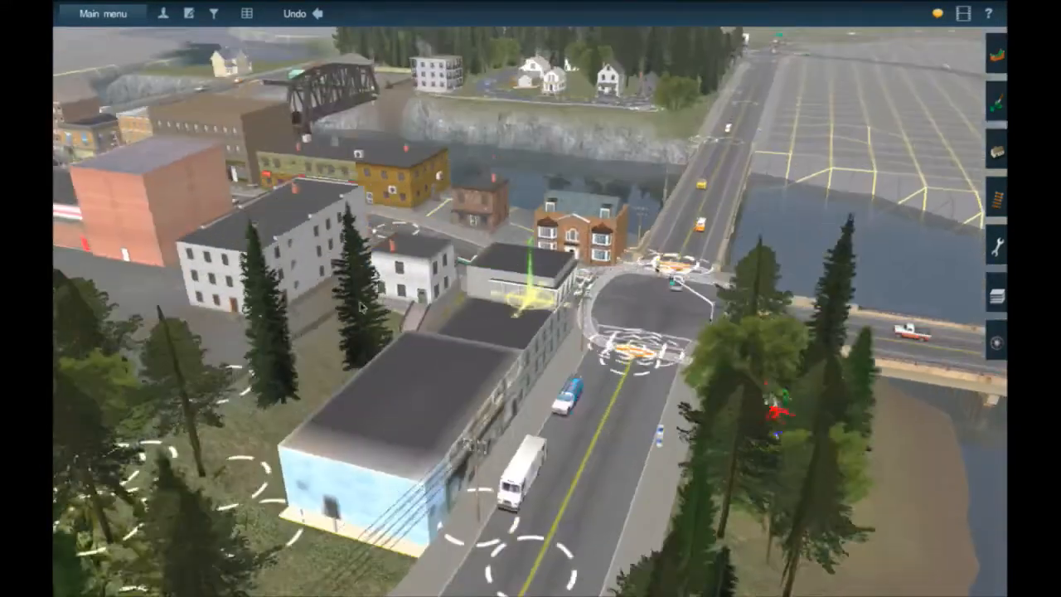
{"action": "key", "text": "Left"}
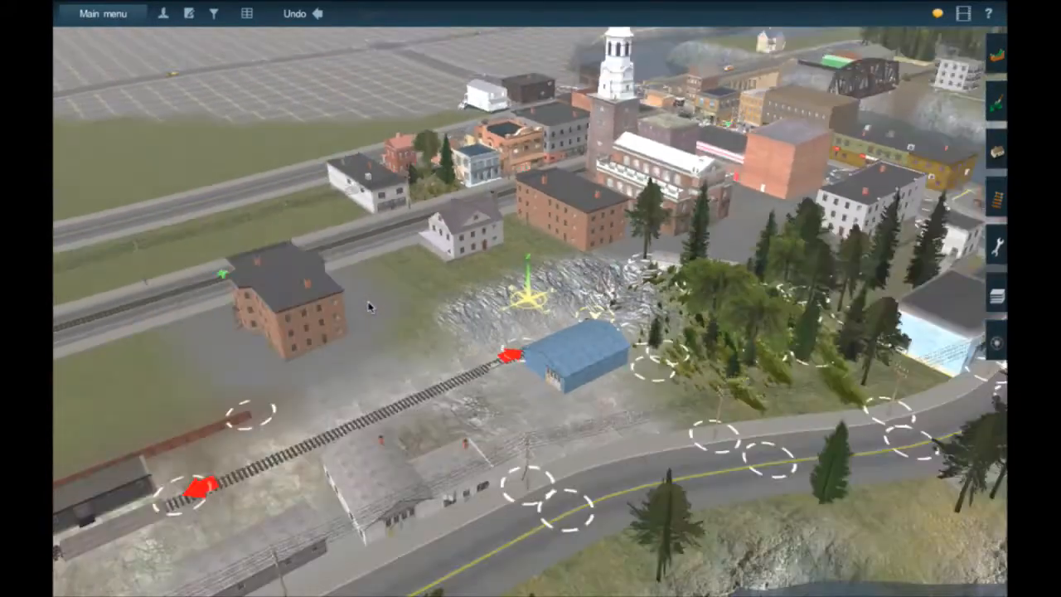
{"action": "scroll", "coordinate": [369, 306], "scroll_direction": "down", "scroll_amount": 3}
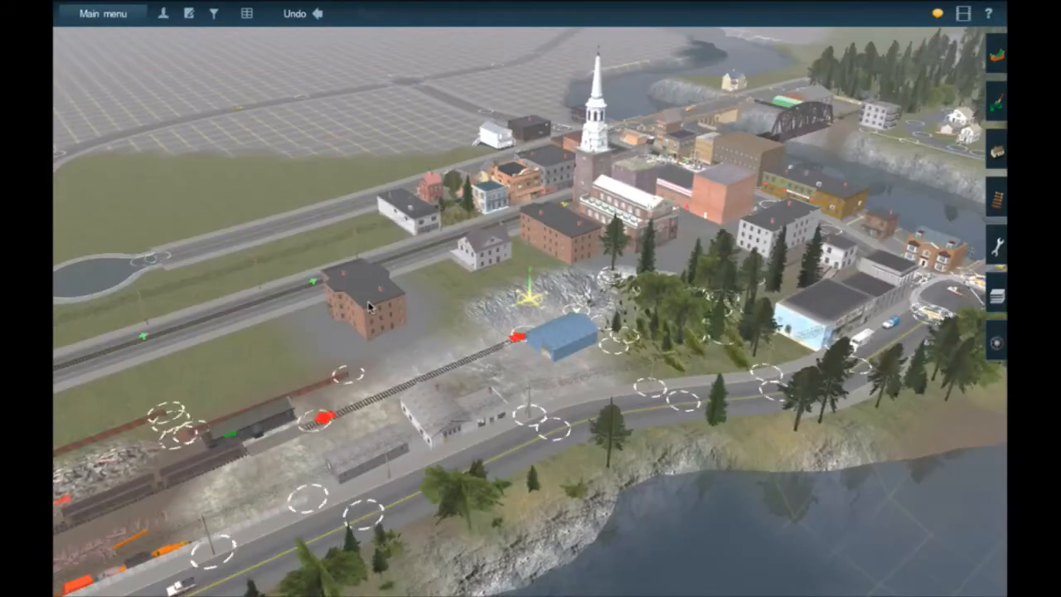
{"action": "key", "text": "Down"}
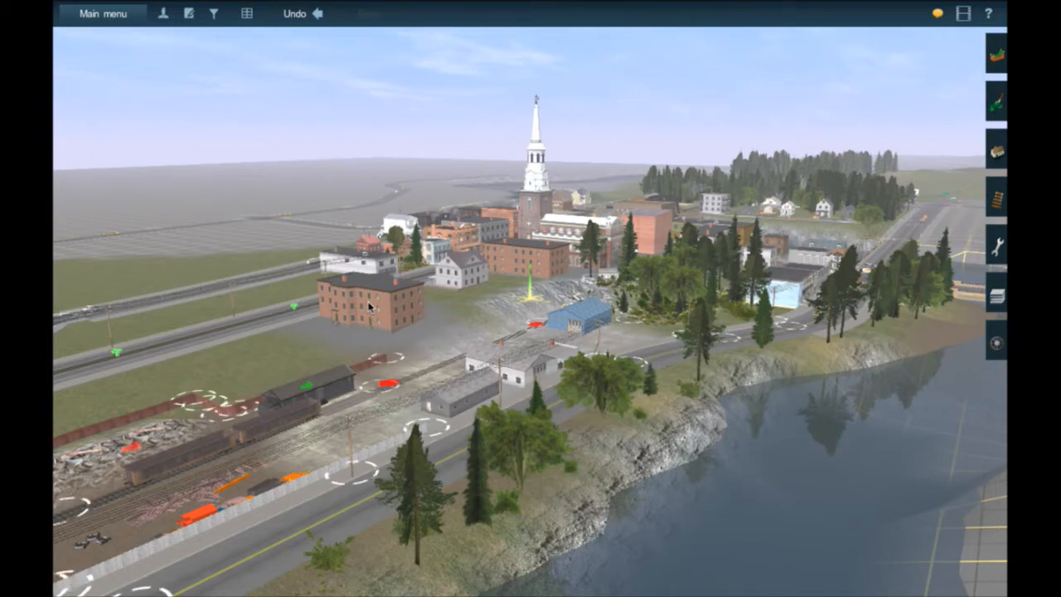
Inspect the industrial siding by the blue shed and the scrapyard with its parked freight cars and debris piles.
{"action": "right_click_drag", "start_coordinate": [370, 306], "coordinate": [420, 398]}
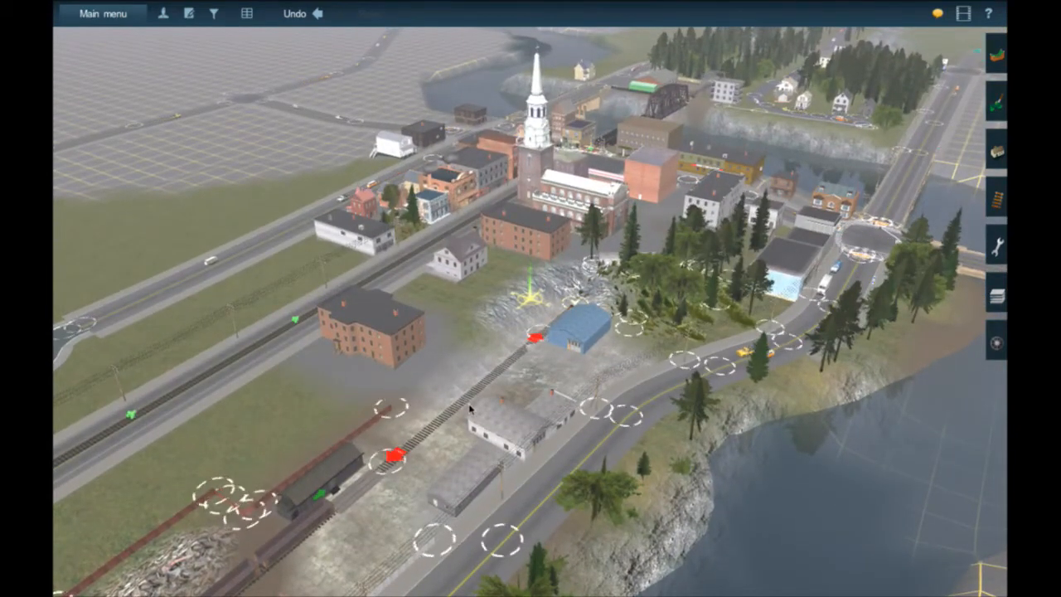
{"action": "scroll", "coordinate": [457, 391], "scroll_direction": "up", "scroll_amount": 5}
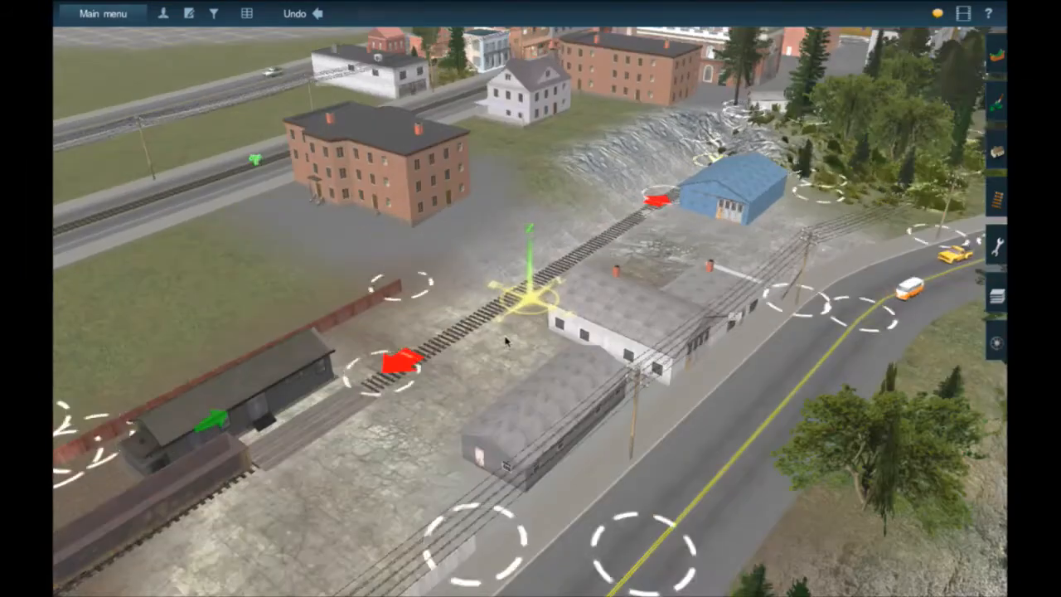
{"action": "scroll", "coordinate": [506, 340], "scroll_direction": "up", "scroll_amount": 3}
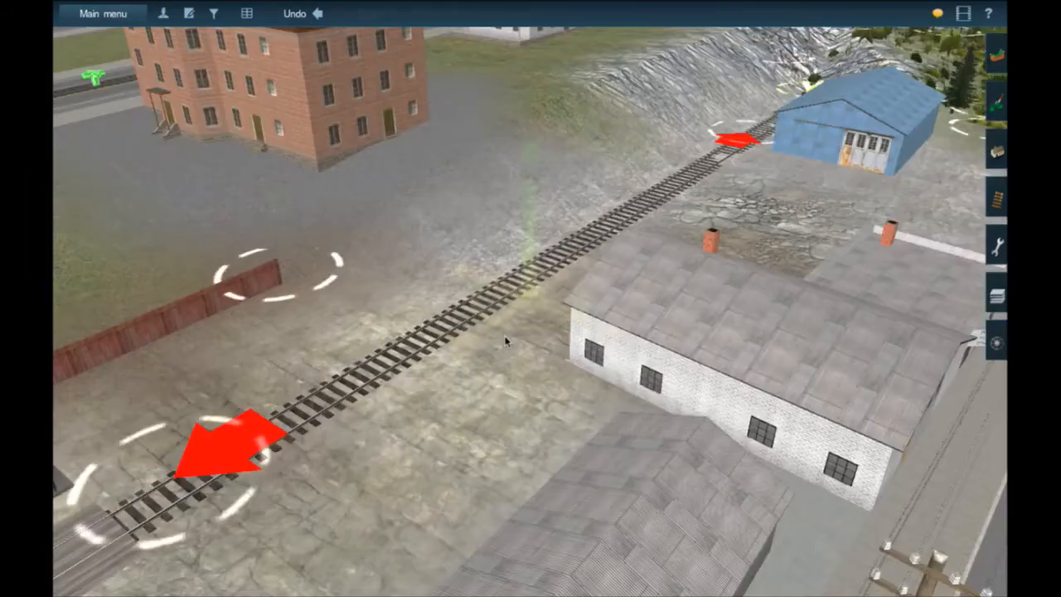
{"action": "scroll", "coordinate": [505, 340], "scroll_direction": "down", "scroll_amount": 3}
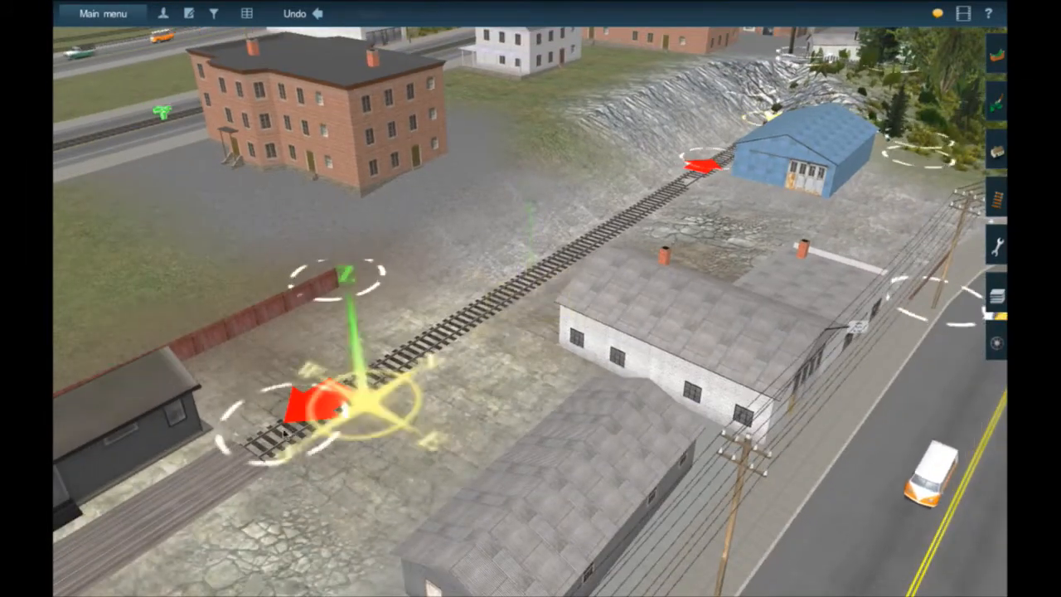
{"action": "right_click_drag", "start_coordinate": [284, 431], "coordinate": [504, 257]}
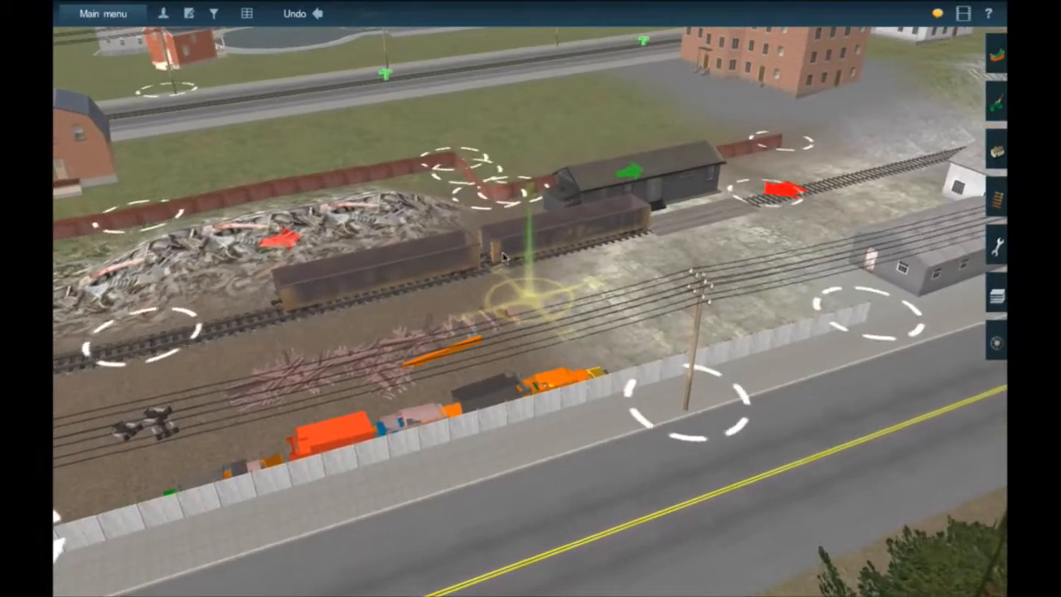
{"action": "scroll", "coordinate": [545, 238], "scroll_direction": "down", "scroll_amount": 3}
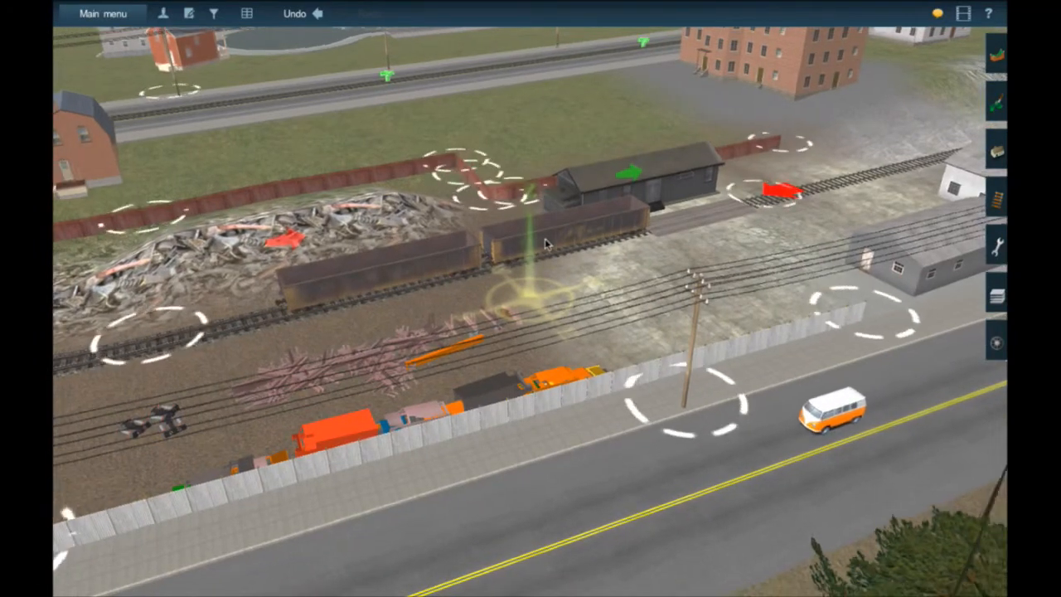
Examine the scrapyard, freight siding and roadside warehouses, together with the wooded, rocky bank along the river road.
{"action": "right_click_drag", "start_coordinate": [544, 238], "coordinate": [591, 259]}
{"action": "scroll", "coordinate": [591, 259], "scroll_direction": "up", "scroll_amount": 5}
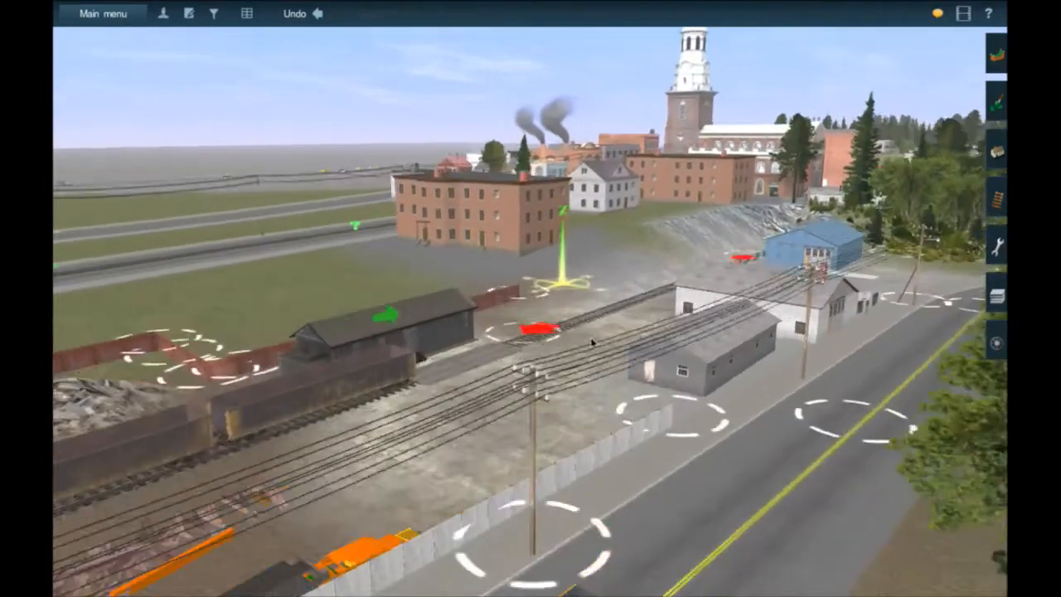
{"action": "right_click_drag", "start_coordinate": [592, 343], "coordinate": [545, 323]}
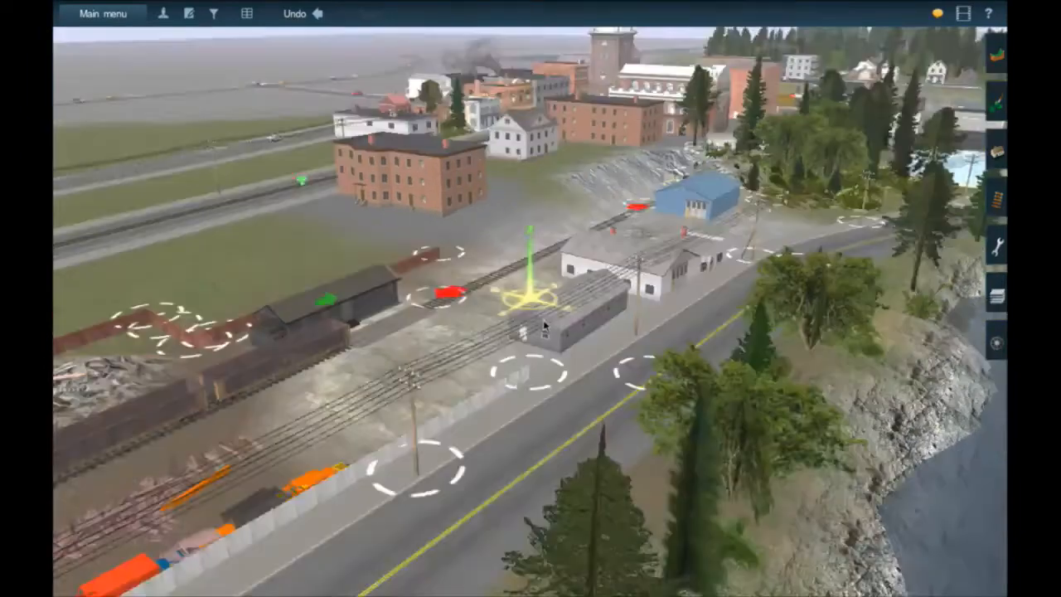
{"action": "right_click_drag", "start_coordinate": [453, 398], "coordinate": [463, 374]}
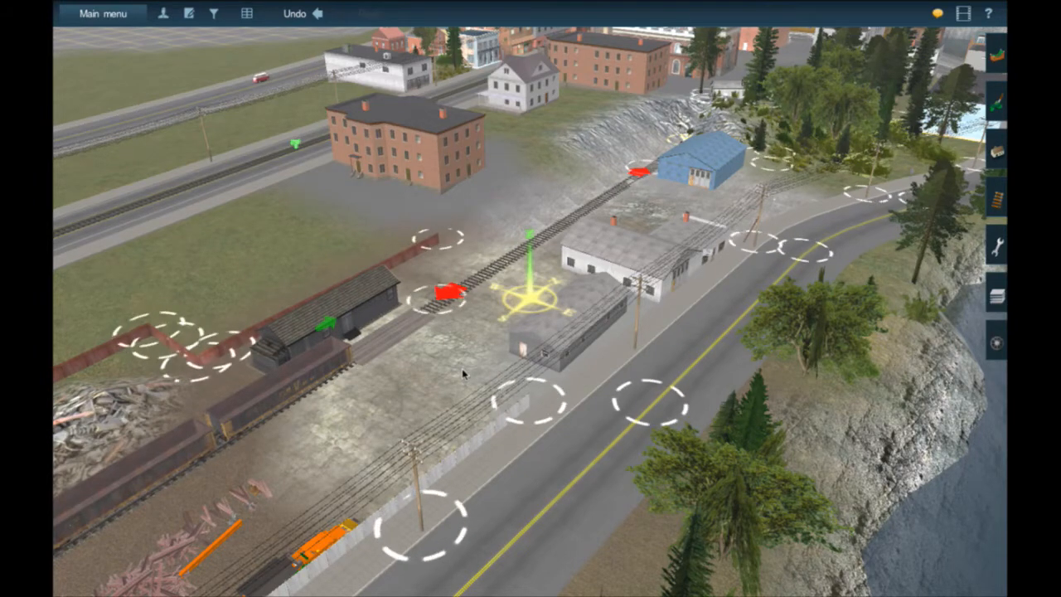
{"action": "scroll", "coordinate": [461, 368], "scroll_direction": "up", "scroll_amount": 3}
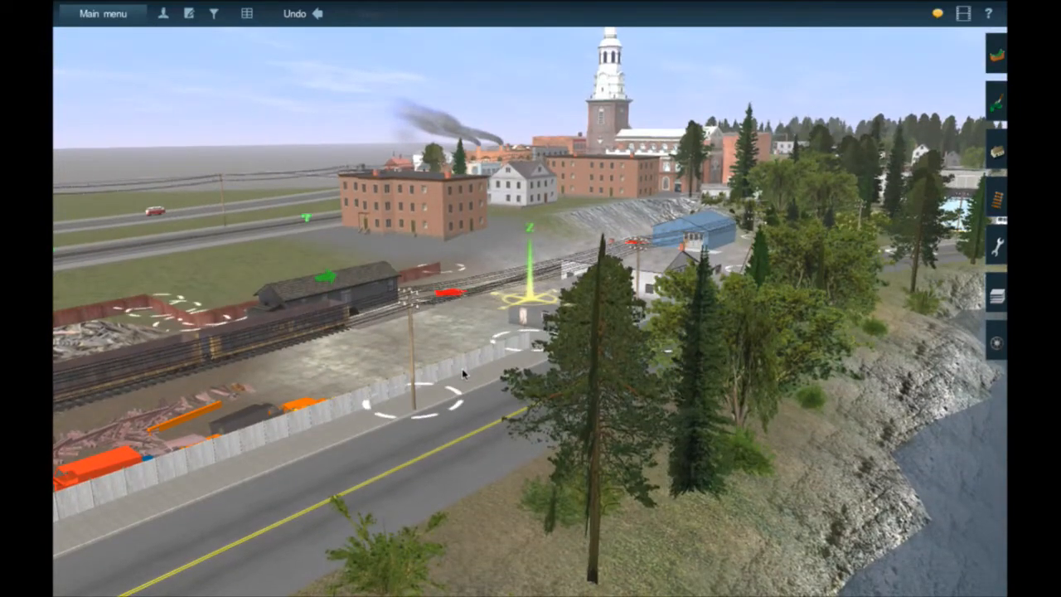
{"action": "scroll", "coordinate": [462, 373], "scroll_direction": "down", "scroll_amount": 3}
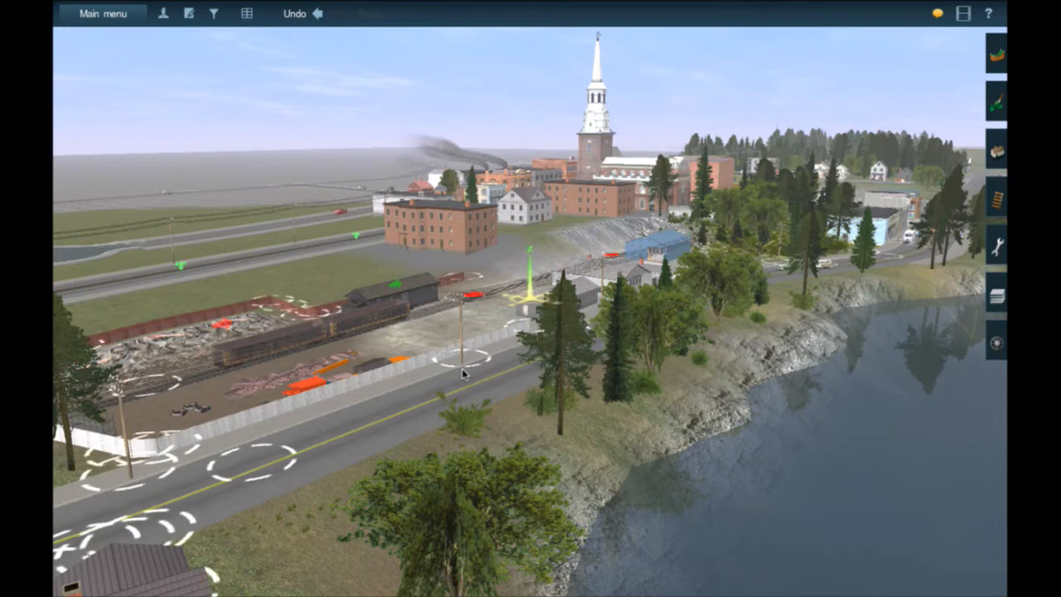
{"action": "scroll", "coordinate": [461, 373], "scroll_direction": "down", "scroll_amount": 3}
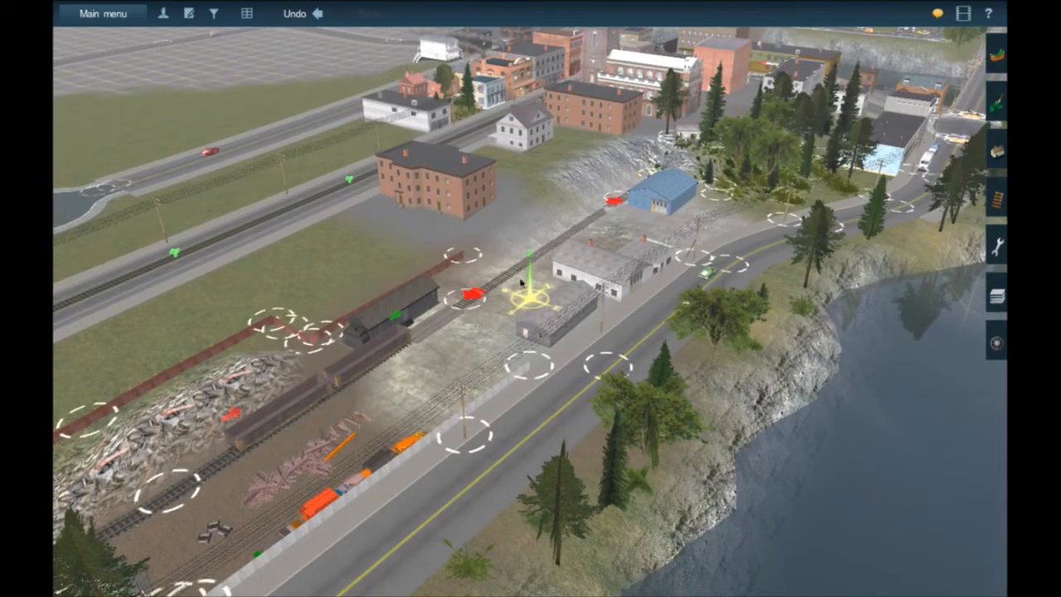
Examine the church and the brick buildings lining the street-running track, from the blue shed to the town centre.
{"action": "scroll", "coordinate": [547, 190], "scroll_direction": "up", "scroll_amount": 2}
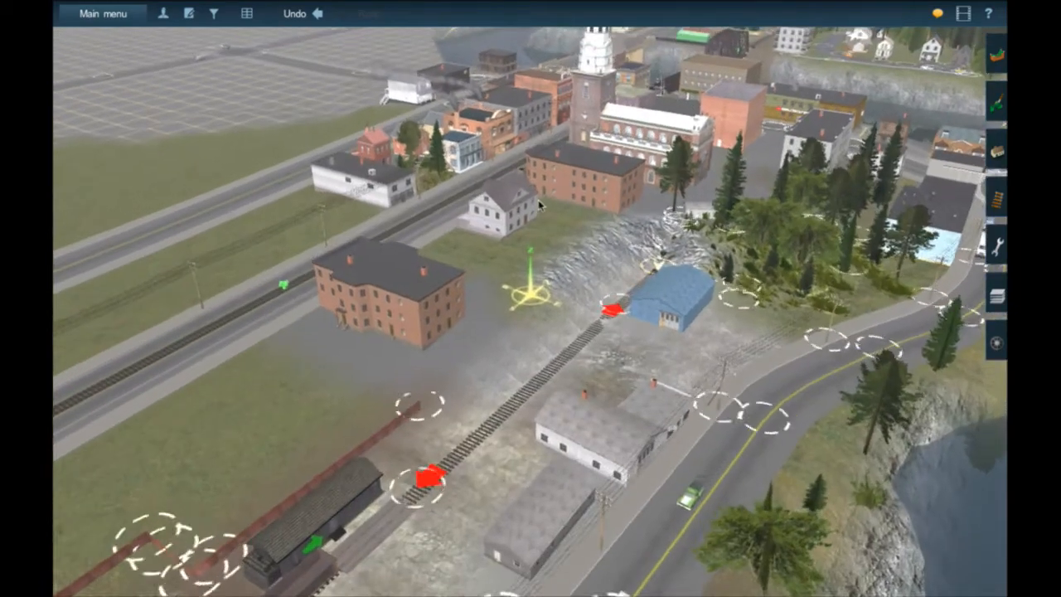
{"action": "scroll", "coordinate": [546, 203], "scroll_direction": "up", "scroll_amount": 3}
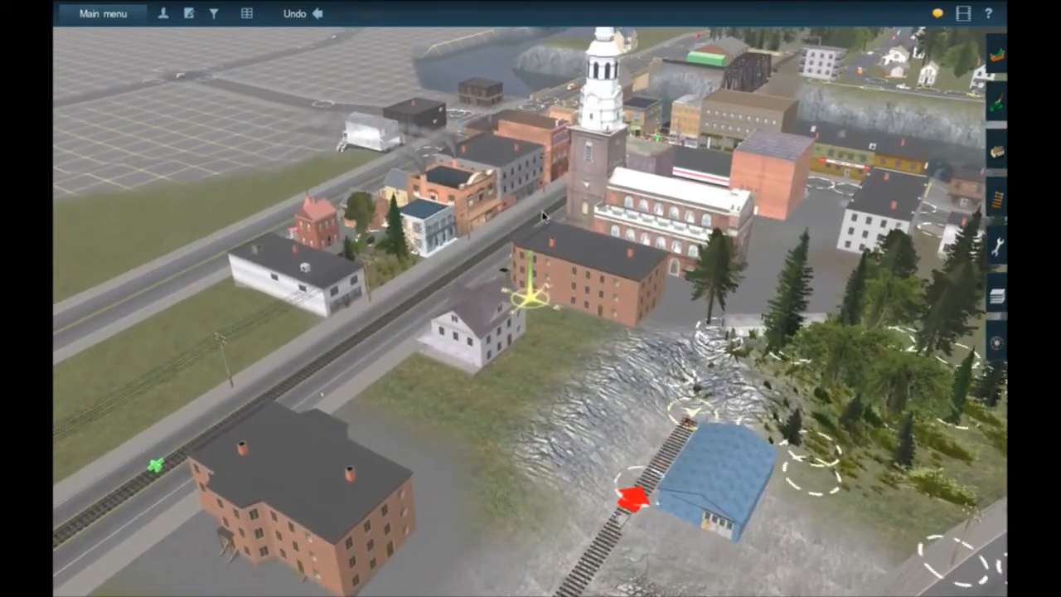
{"action": "scroll", "coordinate": [544, 215], "scroll_direction": "up", "scroll_amount": 3}
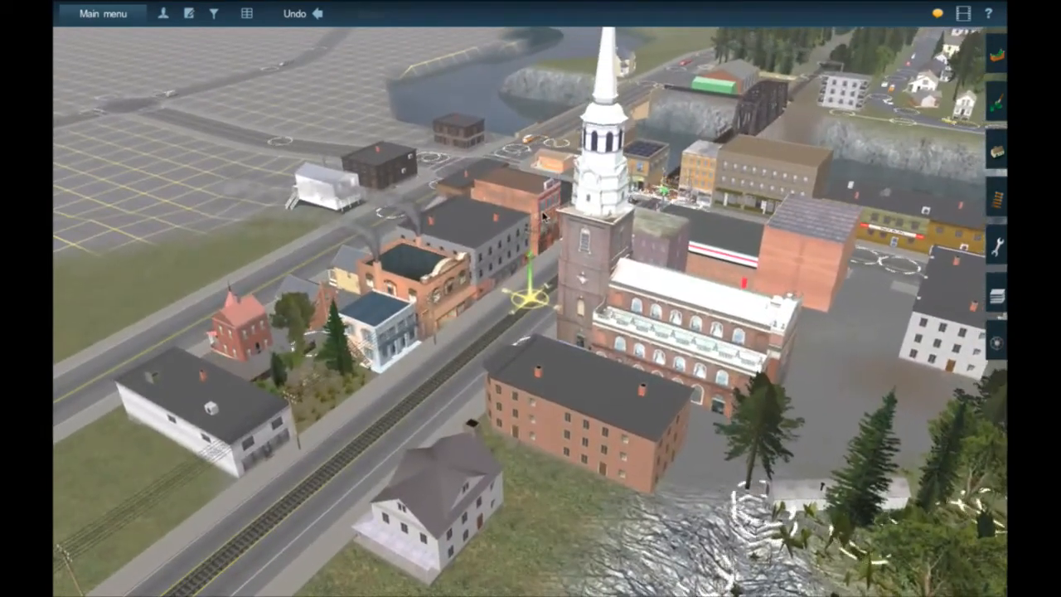
{"action": "scroll", "coordinate": [545, 216], "scroll_direction": "down", "scroll_amount": 2}
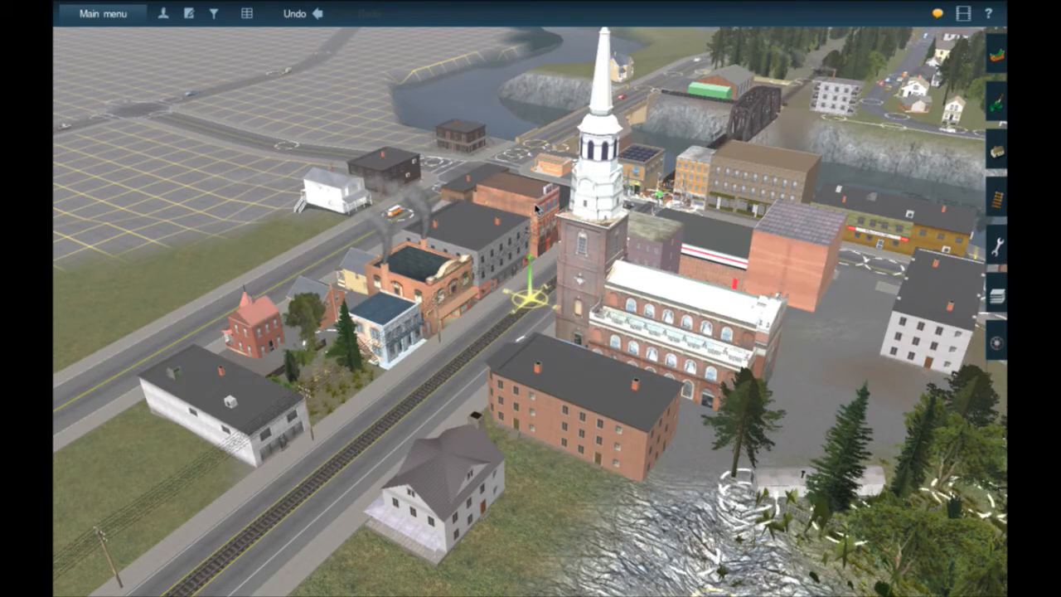
{"action": "scroll", "coordinate": [537, 207], "scroll_direction": "down", "scroll_amount": 2}
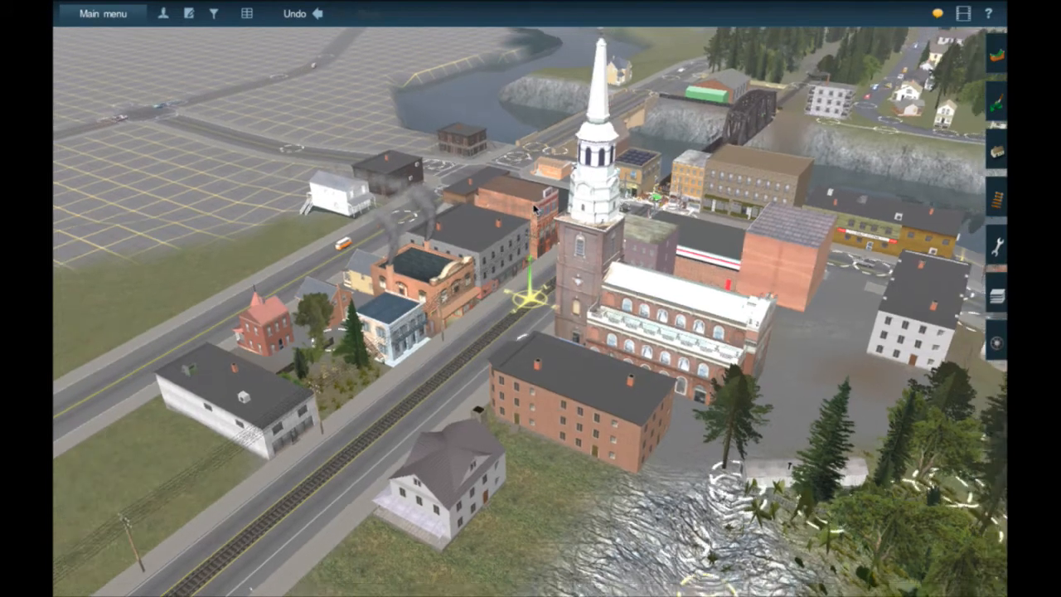
{"action": "scroll", "coordinate": [536, 208], "scroll_direction": "down", "scroll_amount": 2}
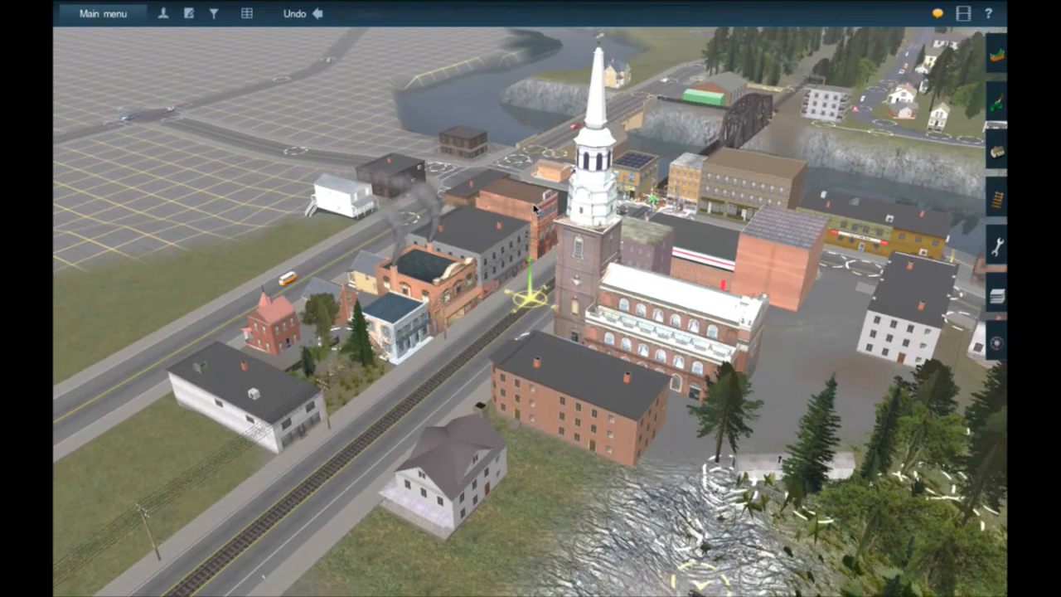
{"action": "scroll", "coordinate": [533, 207], "scroll_direction": "up", "scroll_amount": 5}
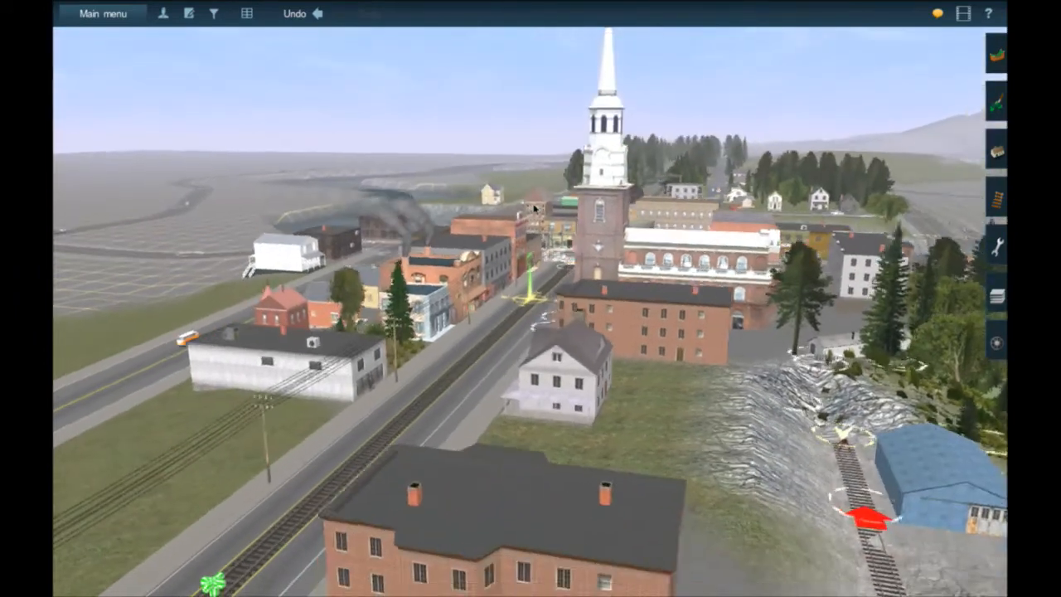
{"action": "scroll", "coordinate": [535, 207], "scroll_direction": "down", "scroll_amount": 4}
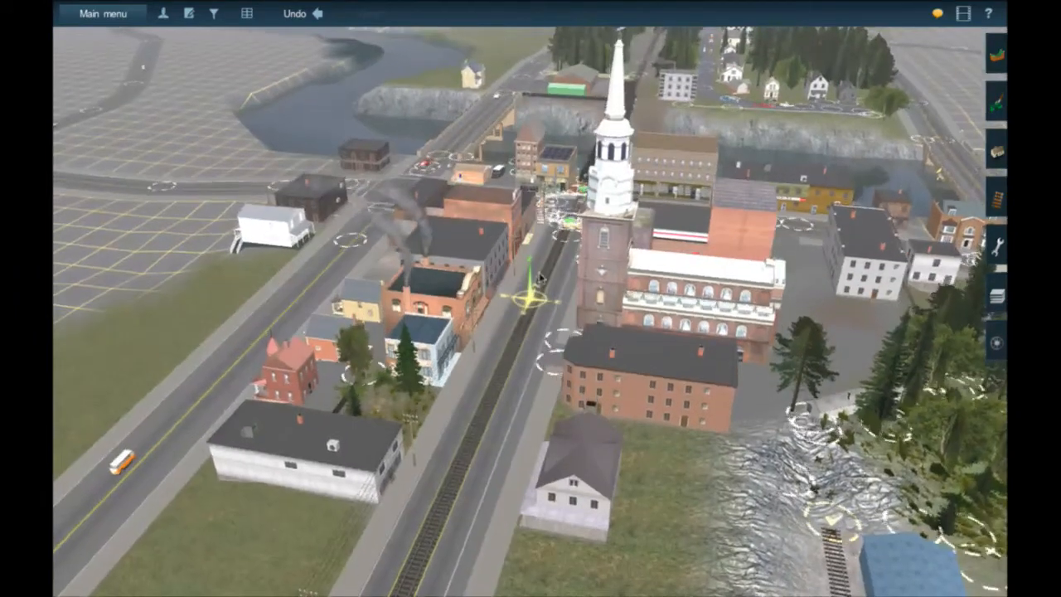
{"action": "scroll", "coordinate": [546, 275], "scroll_direction": "up", "scroll_amount": 2}
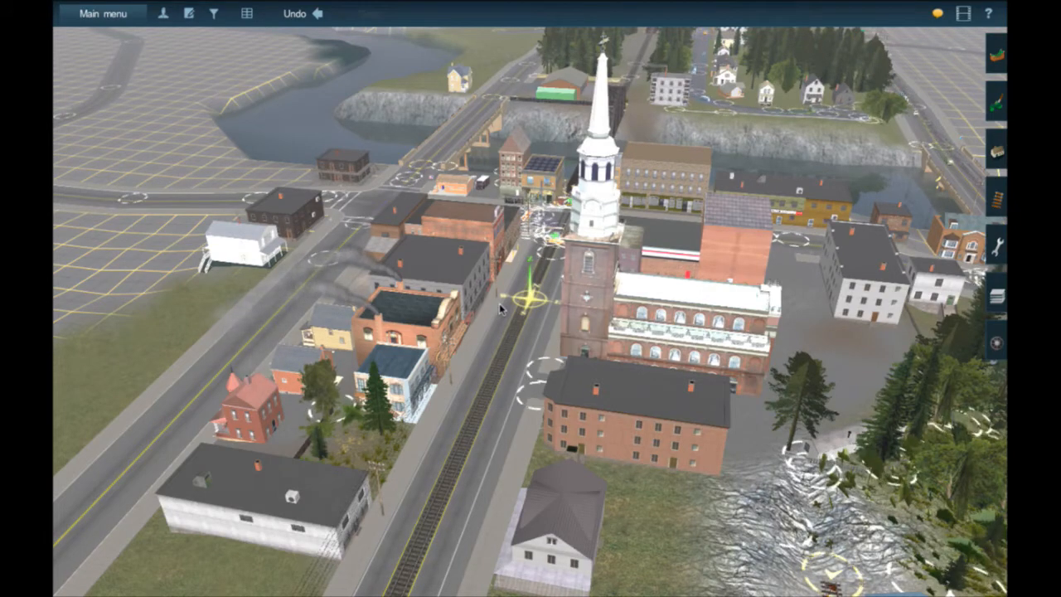
Follow the track along the town's main street past the church to the intersection beside the river.
{"action": "key", "text": "Down"}
{"action": "key", "text": "Down"}
{"action": "key", "text": "Down"}
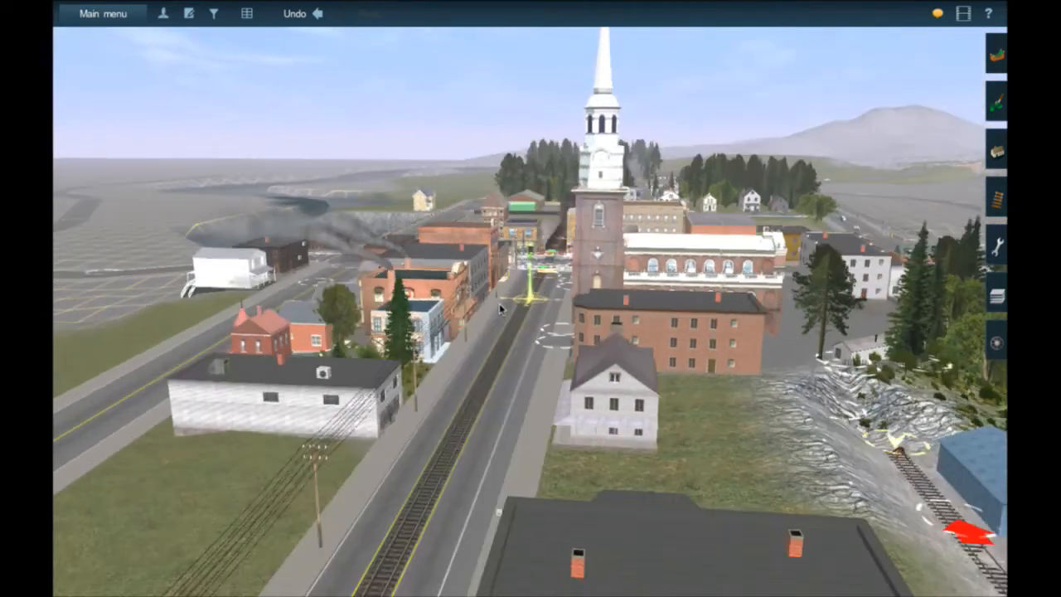
{"action": "key", "text": "Up"}
{"action": "key", "text": "Up"}
{"action": "key", "text": "Up"}
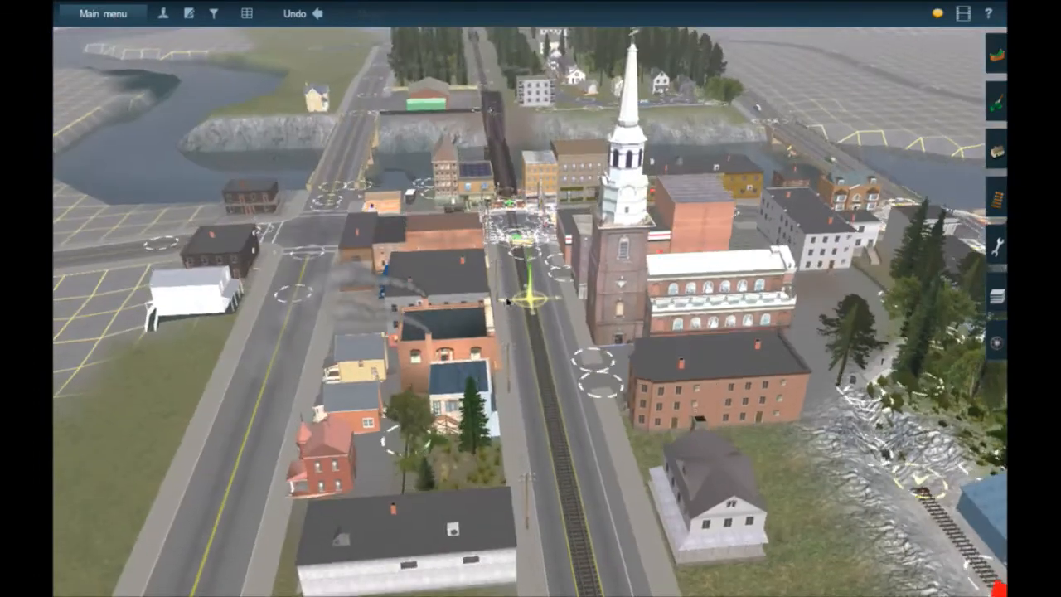
{"action": "key", "text": "Down"}
{"action": "key", "text": "Down"}
{"action": "key", "text": "Down"}
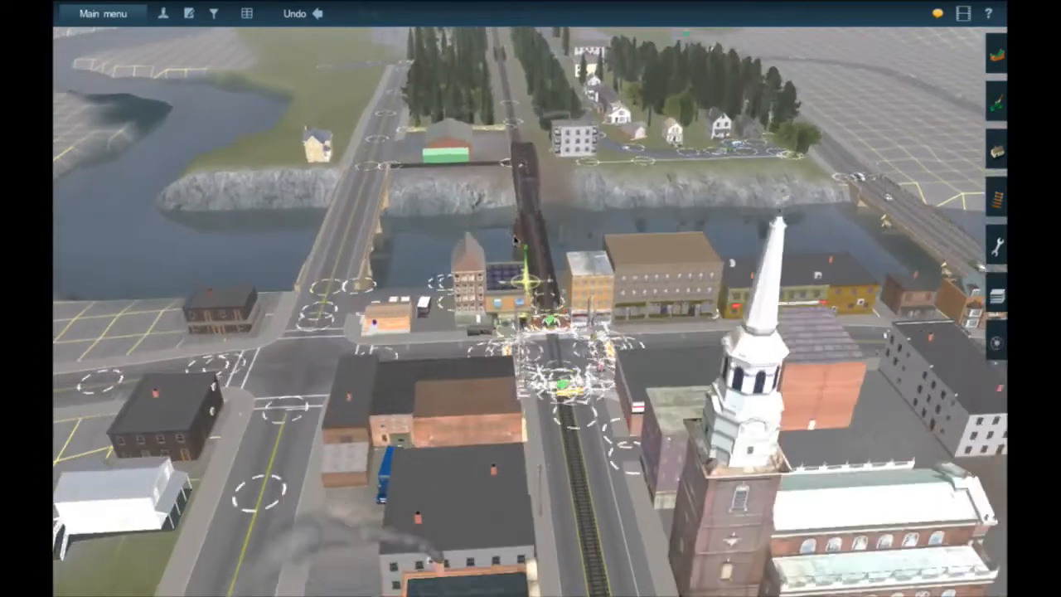
Tour the far side of the river, viewing the truss rail bridge, road bridge, houses and tree-lined track.
{"action": "scroll", "coordinate": [516, 240], "scroll_direction": "up", "scroll_amount": 3}
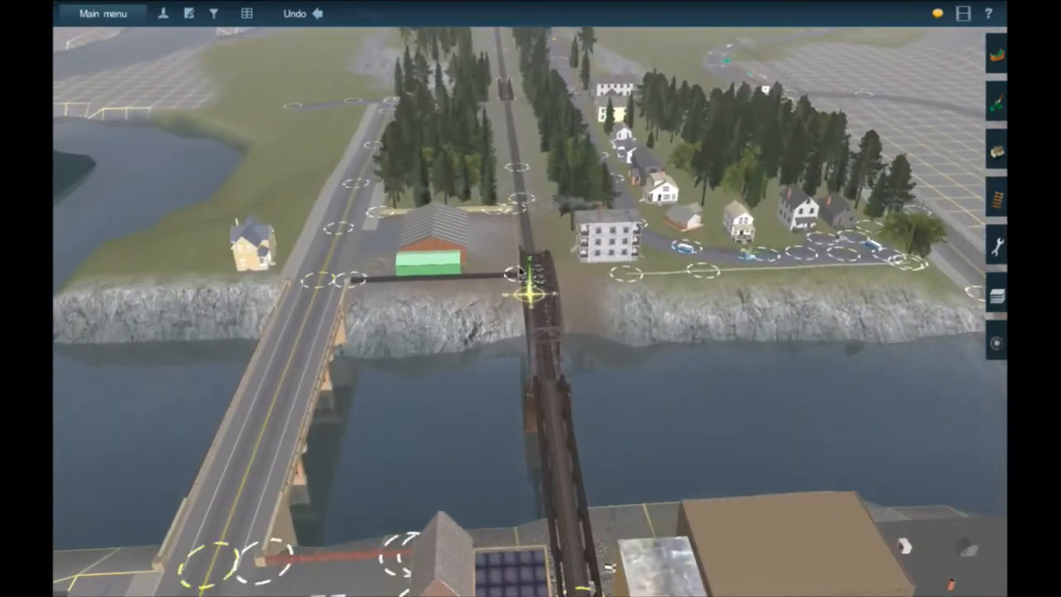
{"action": "scroll", "coordinate": [524, 255], "scroll_direction": "up", "scroll_amount": 2}
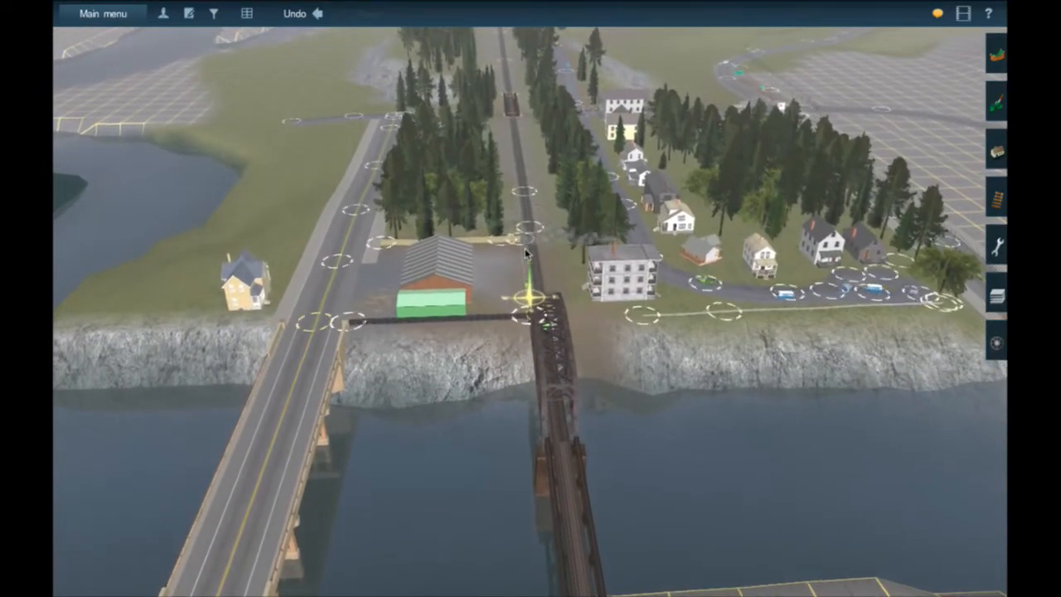
{"action": "key", "text": "Right"}
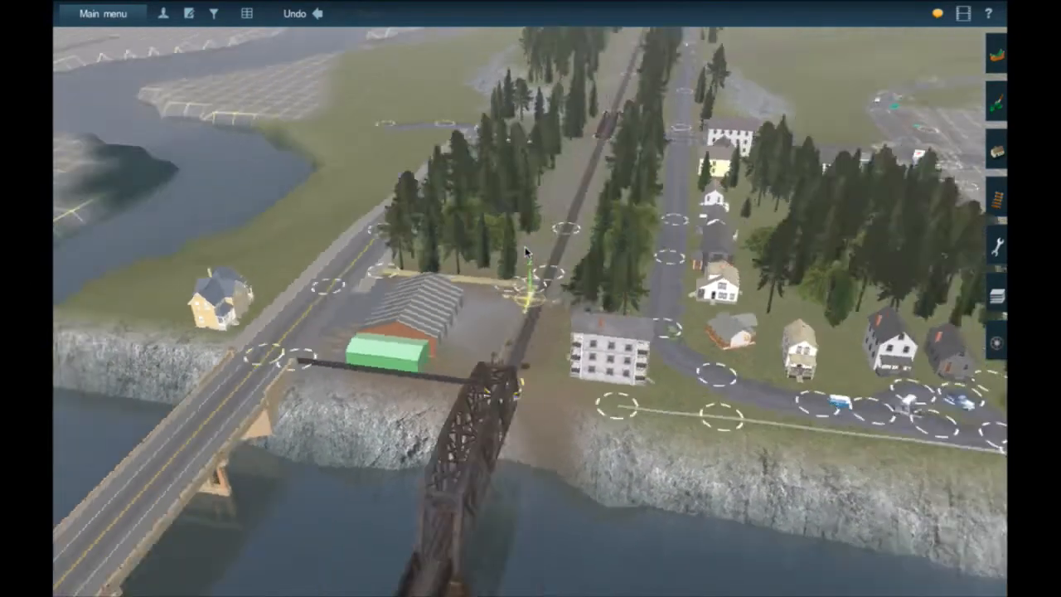
{"action": "key", "text": "Right"}
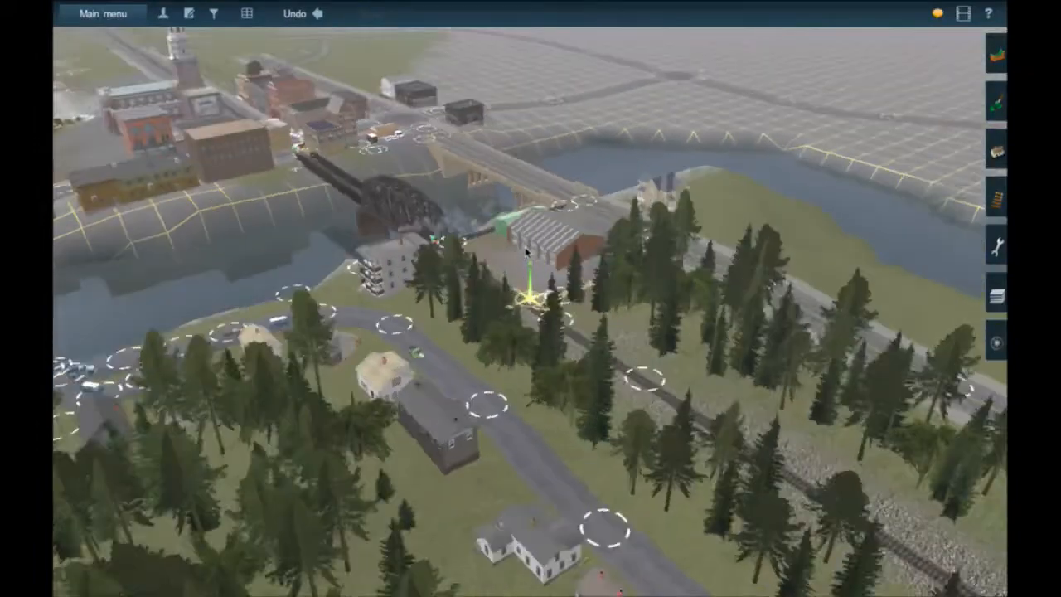
{"action": "key", "text": "Right"}
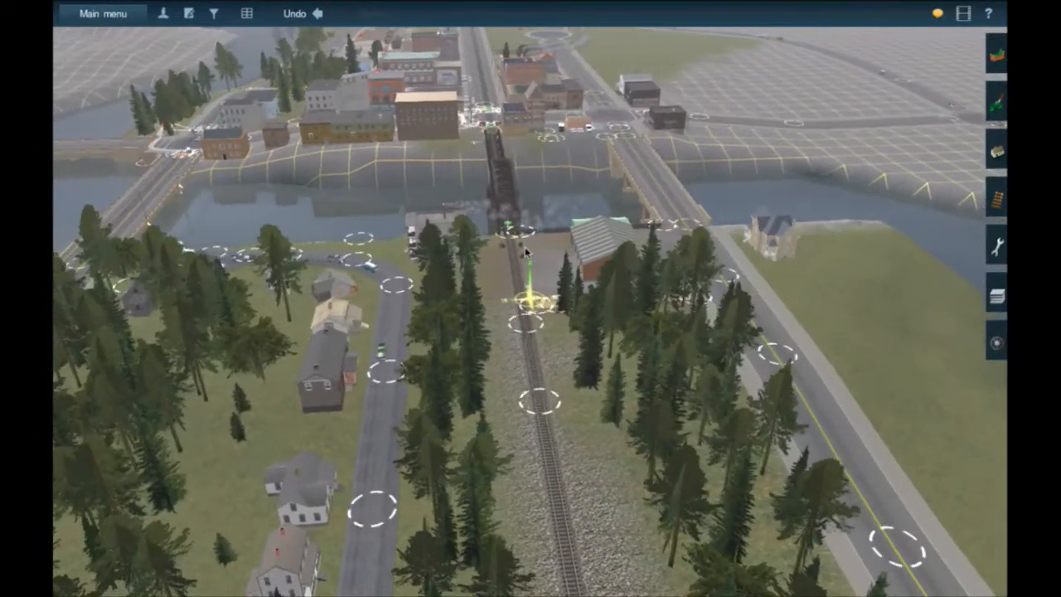
{"action": "key", "text": "Down"}
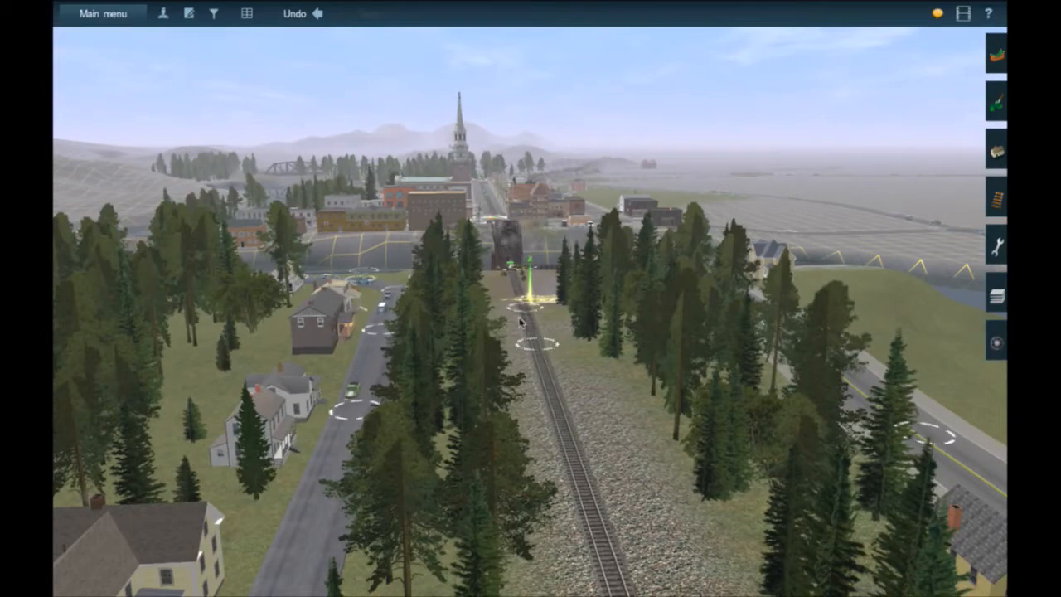
{"action": "key", "text": "Right"}
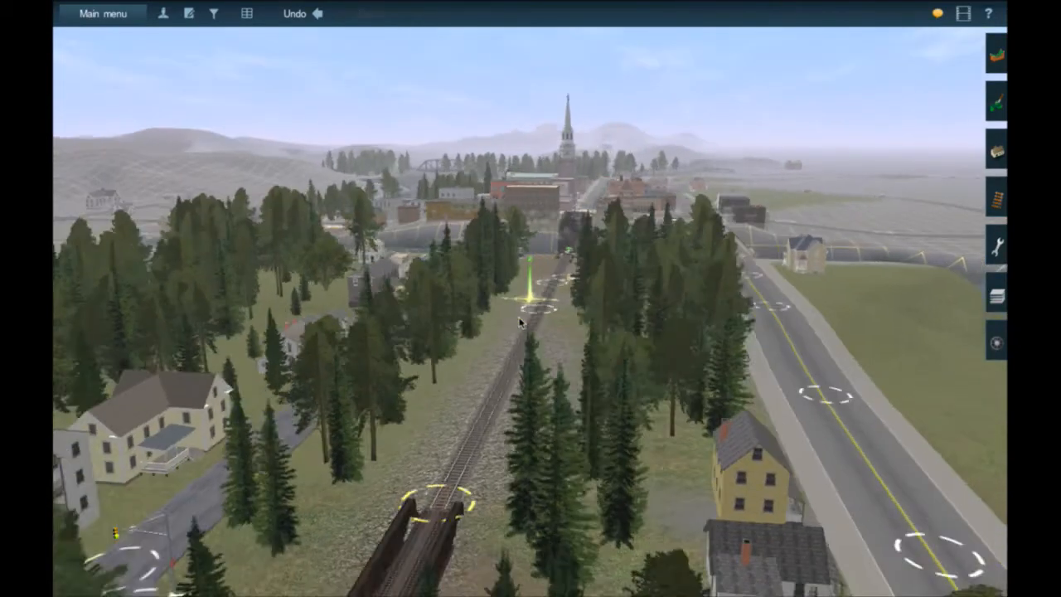
{"action": "key", "text": "Left"}
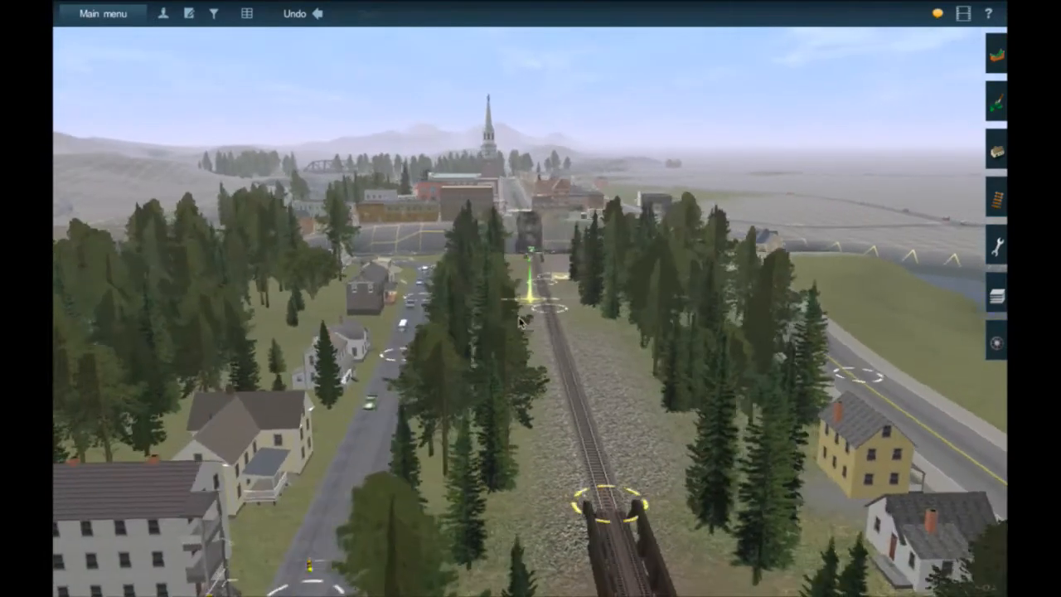
{"action": "key", "text": "Left"}
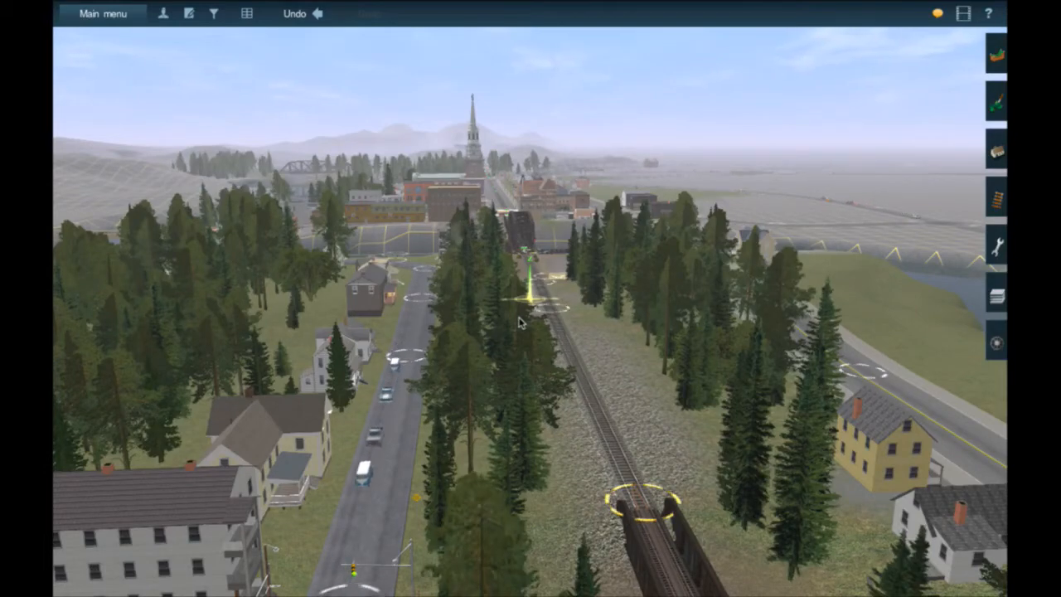
{"action": "key", "text": "Up"}
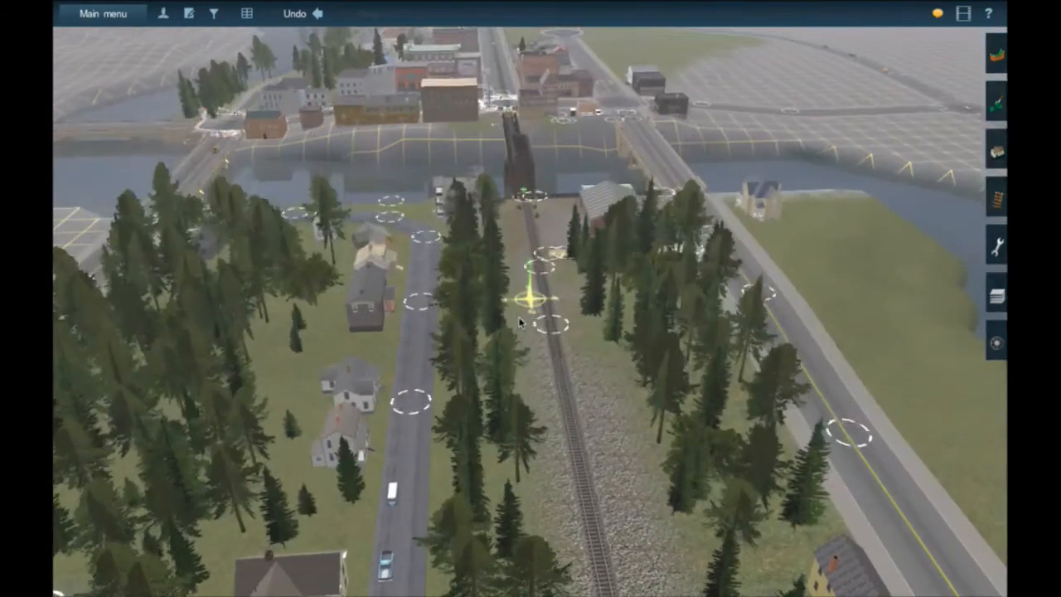
{"action": "key", "text": "Up"}
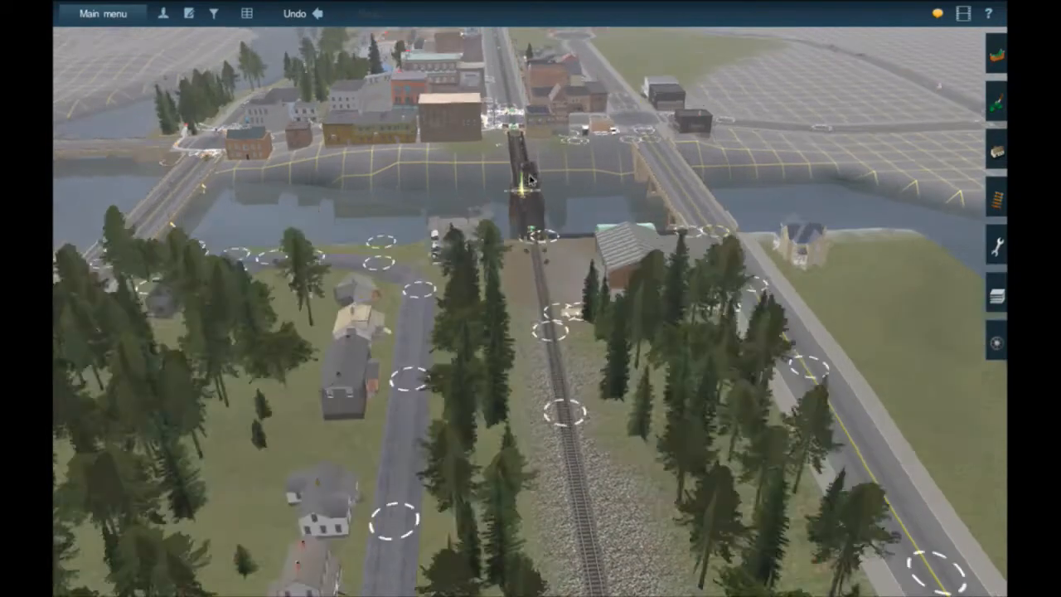
Return across the river and survey the town centre's intersections, storefronts, church and surrounding houses from several angles.
{"action": "key", "text": "Up"}
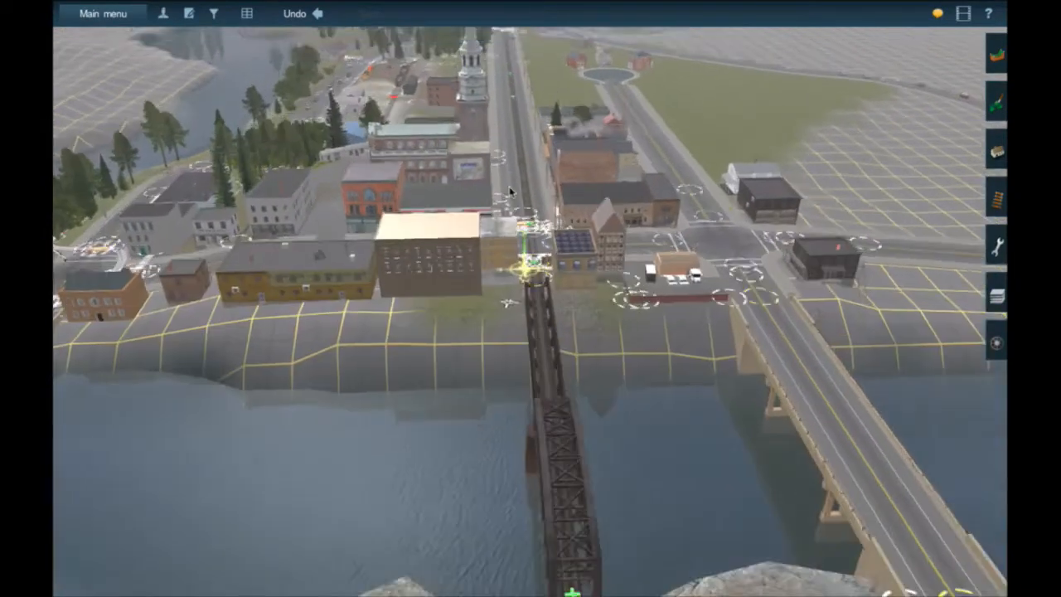
{"action": "key", "text": "Up"}
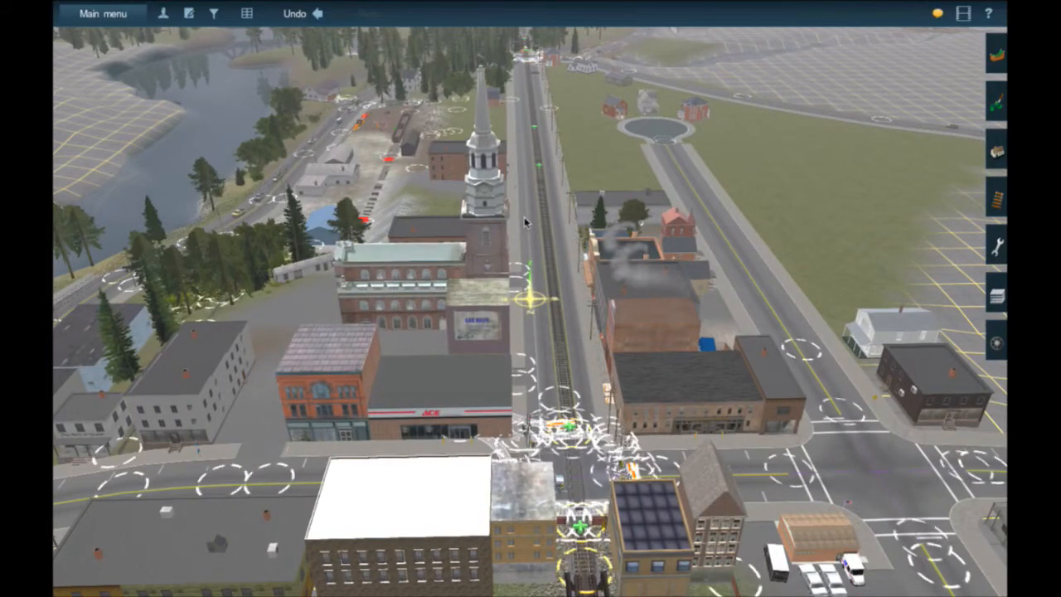
{"action": "key", "text": "Left"}
{"action": "key", "text": "Left"}
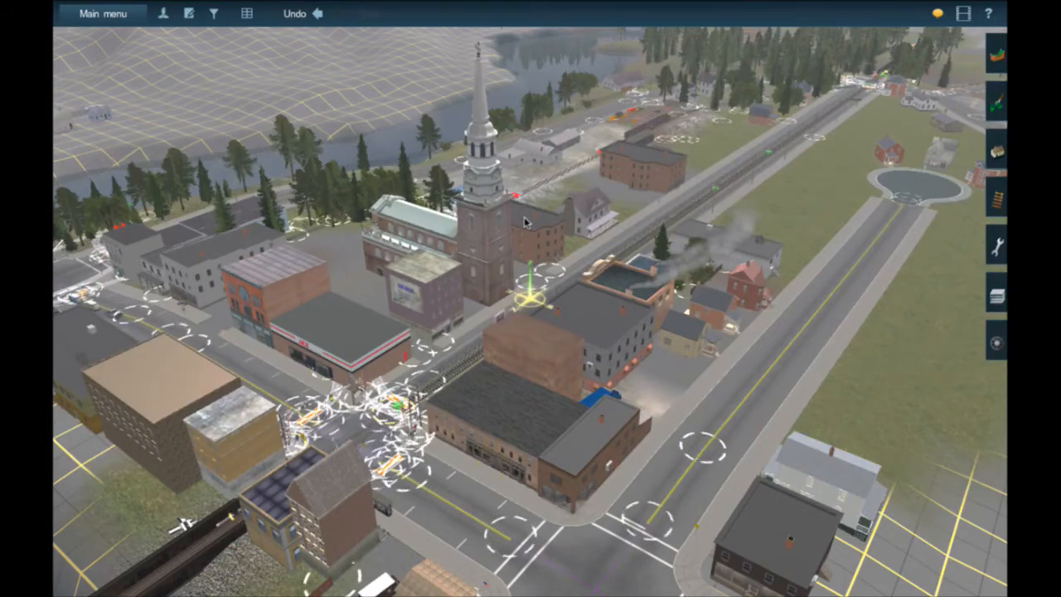
{"action": "right_click_drag", "start_coordinate": [524, 218], "coordinate": [523, 218]}
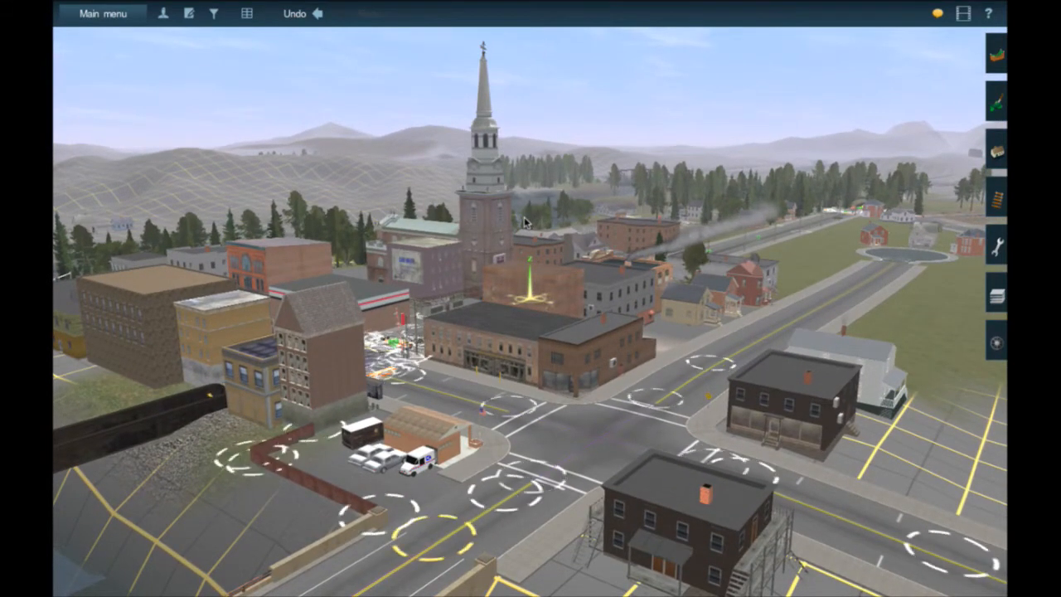
{"action": "right_click_drag", "start_coordinate": [523, 217], "coordinate": [523, 220]}
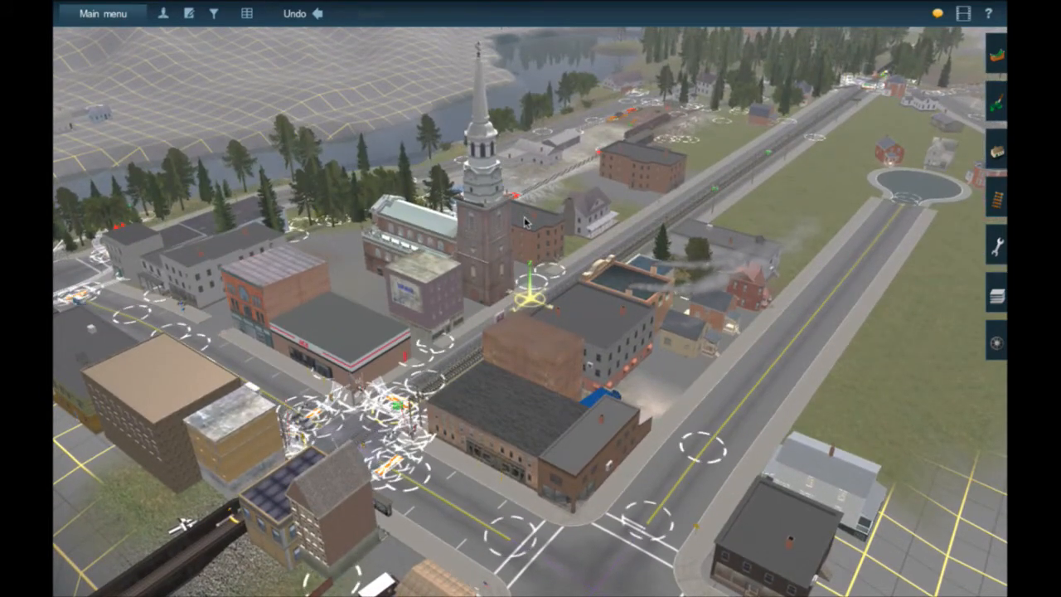
{"action": "right_click_drag", "start_coordinate": [523, 220], "coordinate": [523, 219]}
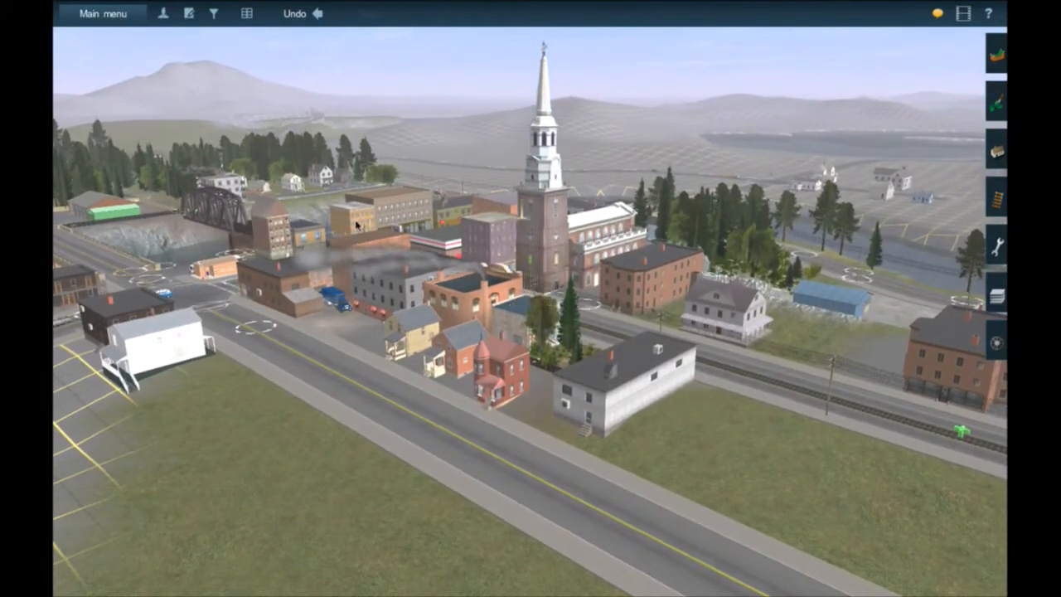
Tour the untextured part of the route, viewing the rail yards, the winding river and the tree-lined track on its bank.
{"action": "mouse_move", "coordinate": [356, 226]}
{"action": "right_mouse_down"}
{"action": "mouse_move", "coordinate": [385, 272]}
{"action": "mouse_move", "coordinate": [543, 266]}
{"action": "mouse_move", "coordinate": [824, 170]}
{"action": "mouse_move", "coordinate": [843, 187]}
{"action": "mouse_move", "coordinate": [539, 145]}
{"action": "mouse_move", "coordinate": [473, 147]}
{"action": "mouse_move", "coordinate": [494, 206]}
{"action": "mouse_move", "coordinate": [464, 208]}
{"action": "mouse_move", "coordinate": [514, 178]}
{"action": "mouse_move", "coordinate": [509, 197]}
{"action": "mouse_move", "coordinate": [538, 157]}
{"action": "mouse_move", "coordinate": [502, 150]}
{"action": "mouse_move", "coordinate": [605, 190]}
{"action": "mouse_move", "coordinate": [456, 147]}
{"action": "mouse_move", "coordinate": [432, 124]}
{"action": "mouse_move", "coordinate": [395, 141]}
{"action": "mouse_move", "coordinate": [521, 201]}
{"action": "mouse_move", "coordinate": [608, 324]}
{"action": "mouse_move", "coordinate": [620, 492]}
{"action": "mouse_move", "coordinate": [521, 467]}
{"action": "mouse_move", "coordinate": [603, 306]}
{"action": "mouse_move", "coordinate": [720, 289]}
{"action": "right_mouse_up"}
{"action": "scroll", "coordinate": [575, 248], "scroll_direction": "down", "scroll_amount": 3}
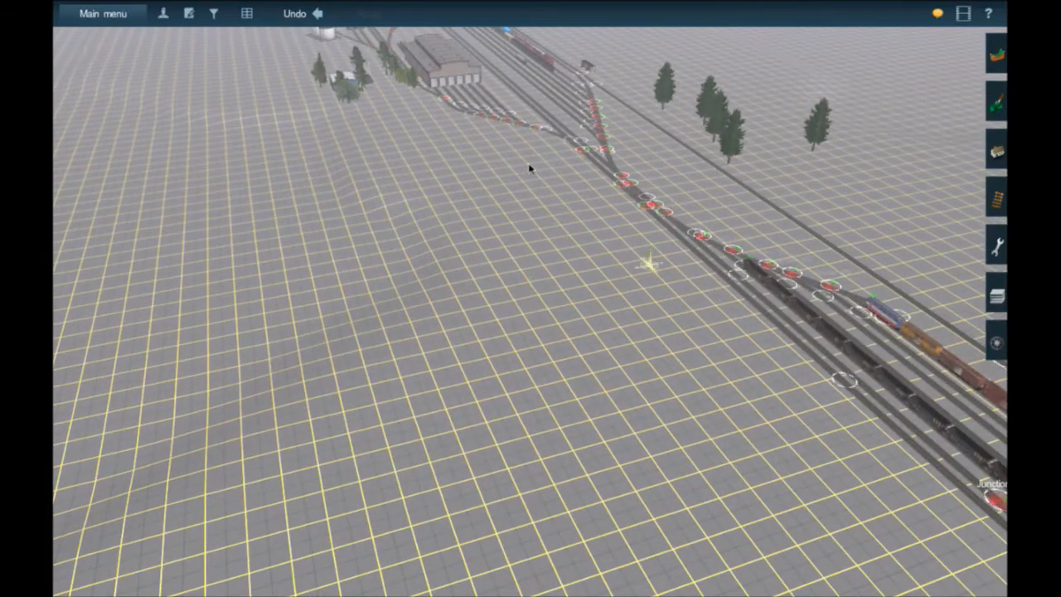
{"action": "right_click_drag", "start_coordinate": [528, 168], "coordinate": [501, 236]}
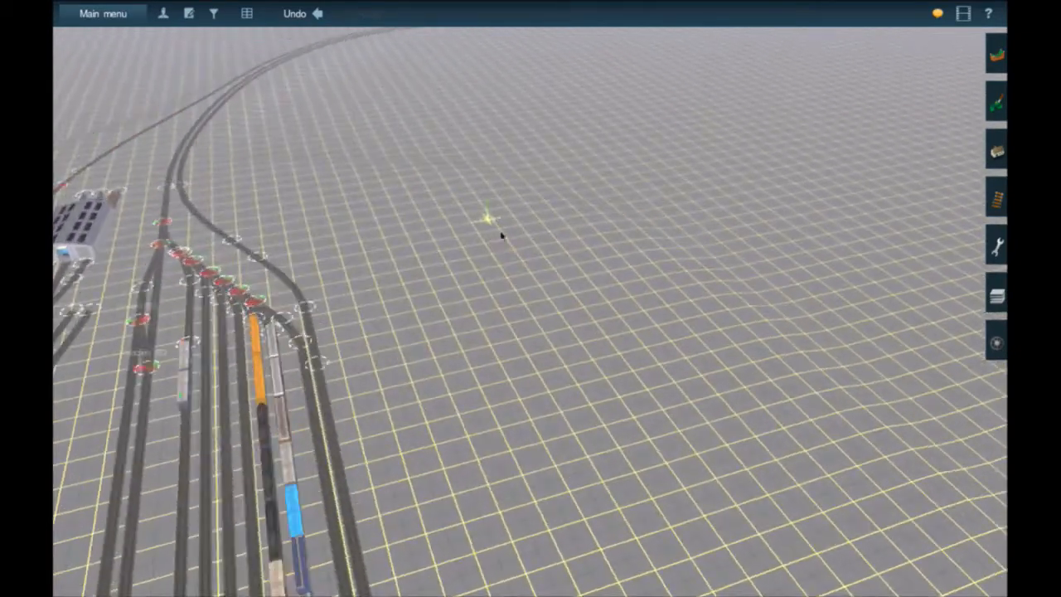
{"action": "right_click_drag", "start_coordinate": [567, 225], "coordinate": [308, 277]}
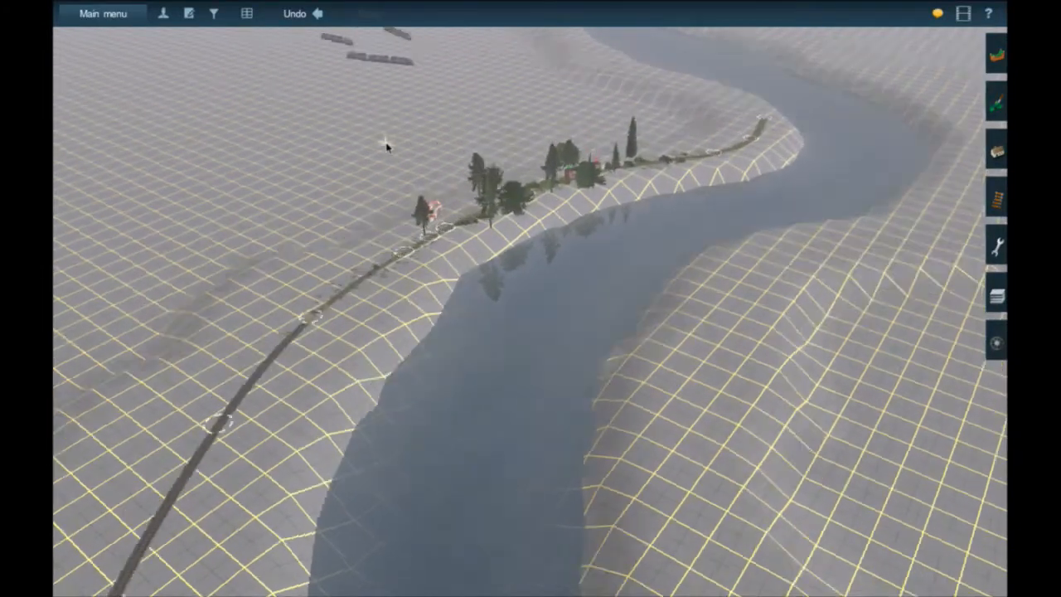
{"action": "left_click_drag", "start_coordinate": [387, 142], "coordinate": [616, 235]}
{"action": "scroll", "coordinate": [617, 234], "scroll_direction": "down", "scroll_amount": 3}
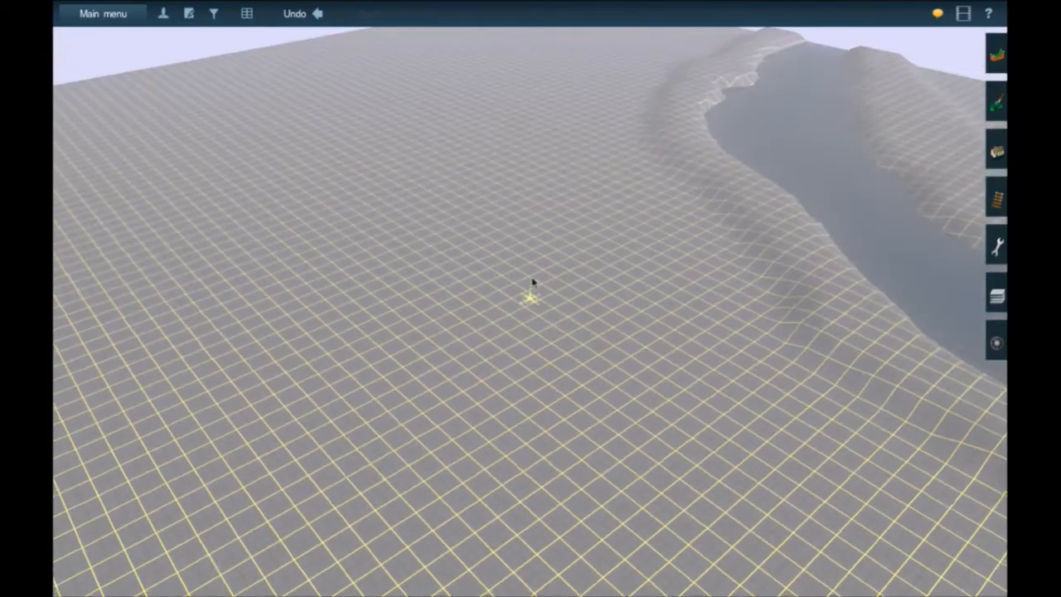
{"action": "left_click_drag", "start_coordinate": [533, 282], "coordinate": [558, 256]}
{"action": "scroll", "coordinate": [559, 256], "scroll_direction": "down", "scroll_amount": 2}
{"action": "left_click_drag", "start_coordinate": [558, 374], "coordinate": [547, 345]}
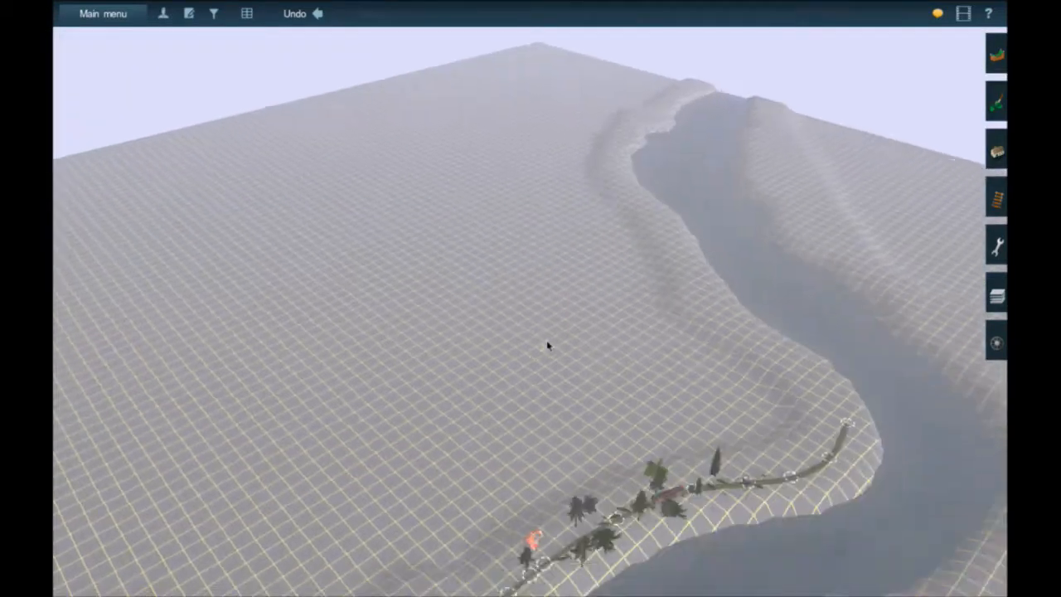
Check the river's course near Border Line Grain on the route map, and examine the riverside track with its trees and red boxcar.
{"action": "key", "text": "m"}
{"action": "scroll", "coordinate": [543, 339], "scroll_direction": "down", "scroll_amount": 5}
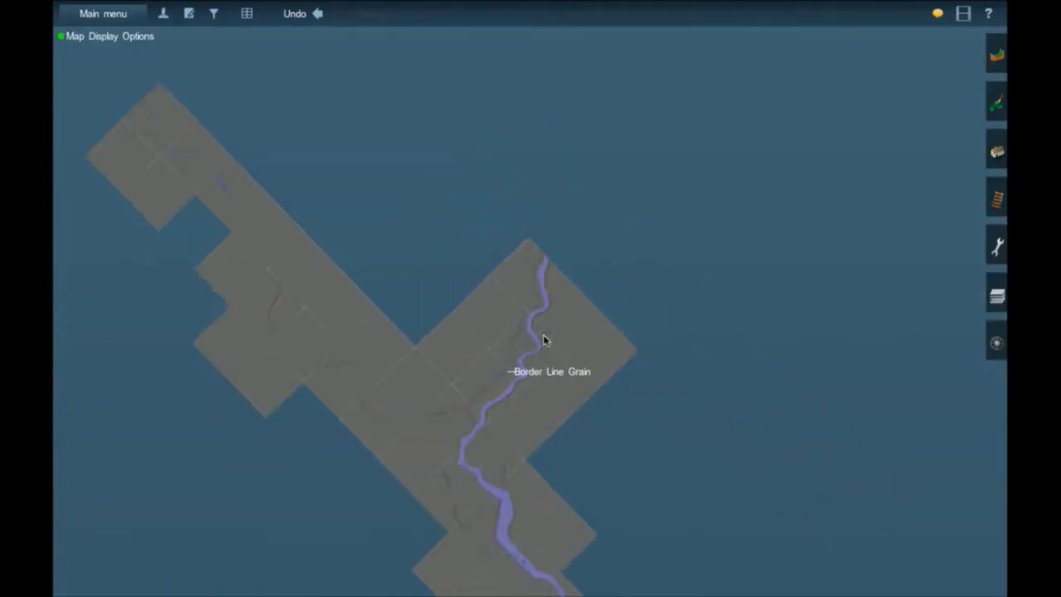
{"action": "scroll", "coordinate": [543, 339], "scroll_direction": "up", "scroll_amount": 8}
{"action": "scroll", "coordinate": [542, 339], "scroll_direction": "down", "scroll_amount": 6}
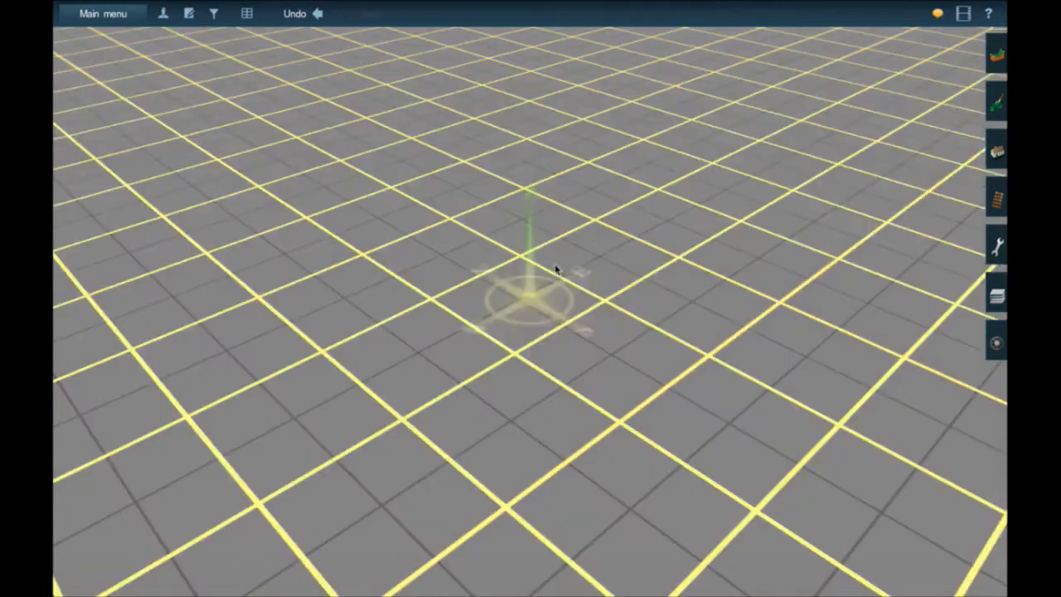
{"action": "scroll", "coordinate": [506, 237], "scroll_direction": "down", "scroll_amount": 6}
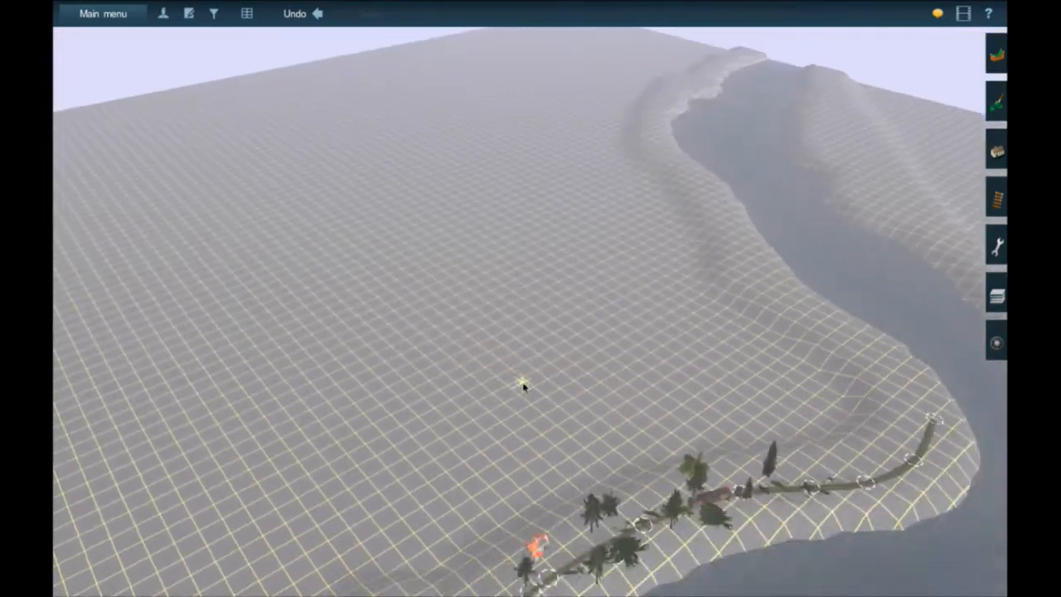
{"action": "right_click_drag", "start_coordinate": [523, 385], "coordinate": [447, 153]}
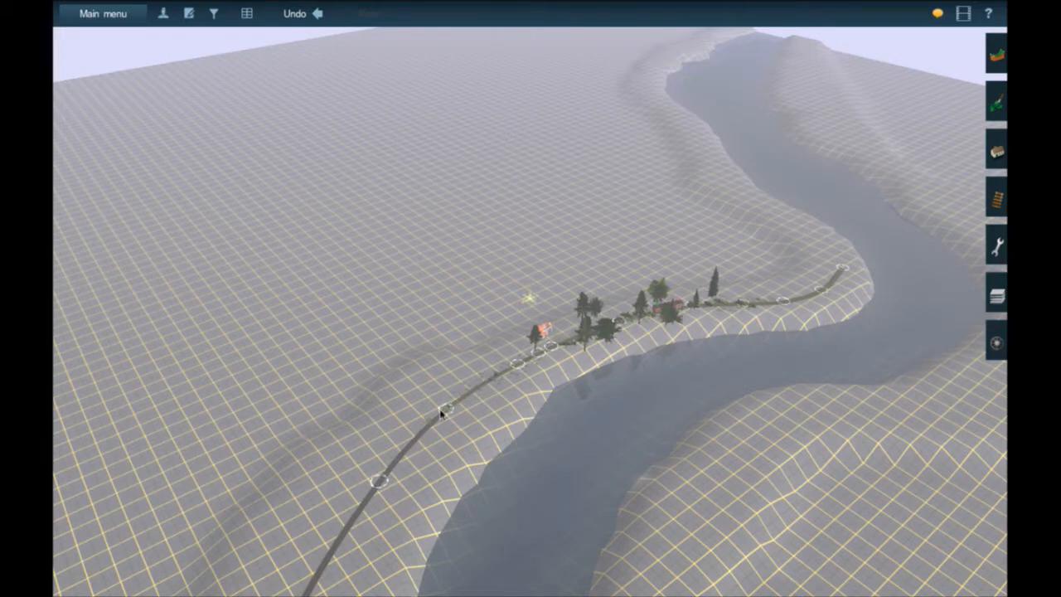
{"action": "right_click_drag", "start_coordinate": [442, 412], "coordinate": [561, 260]}
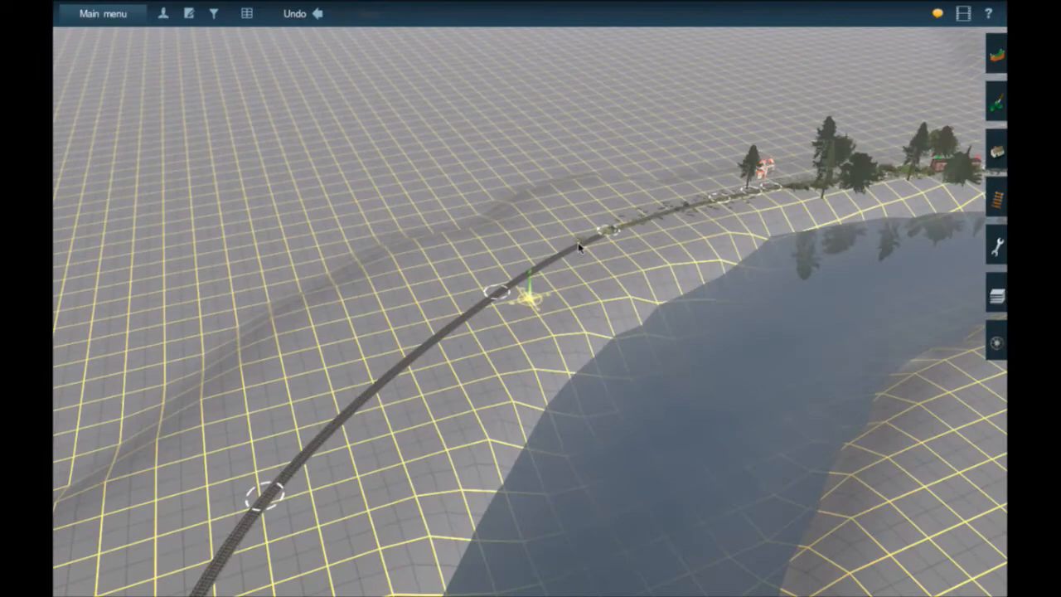
{"action": "scroll", "coordinate": [578, 246], "scroll_direction": "up", "scroll_amount": 5}
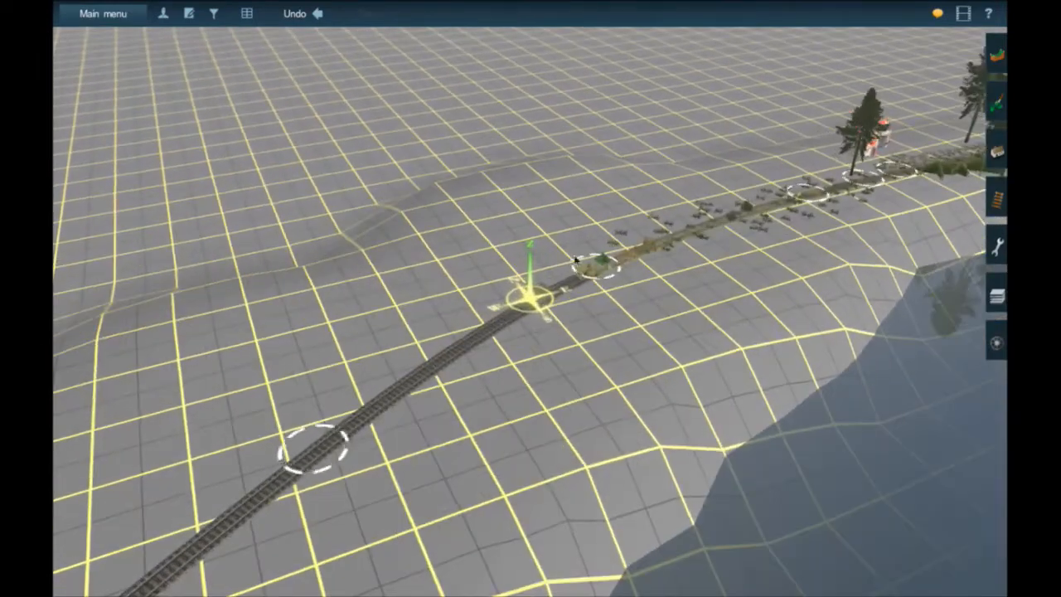
{"action": "key", "text": "Up"}
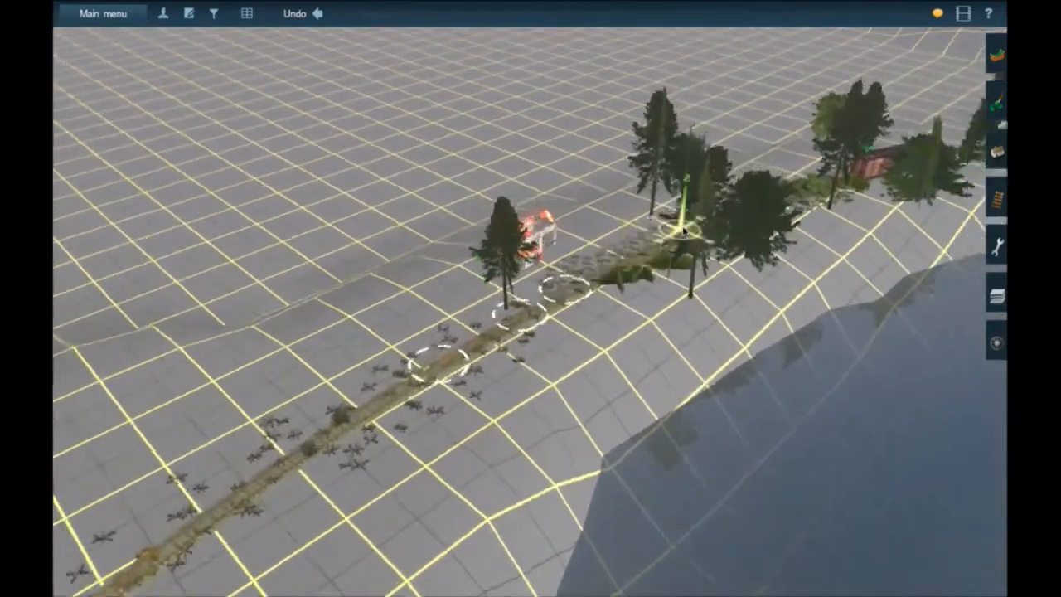
{"action": "key", "text": "Up"}
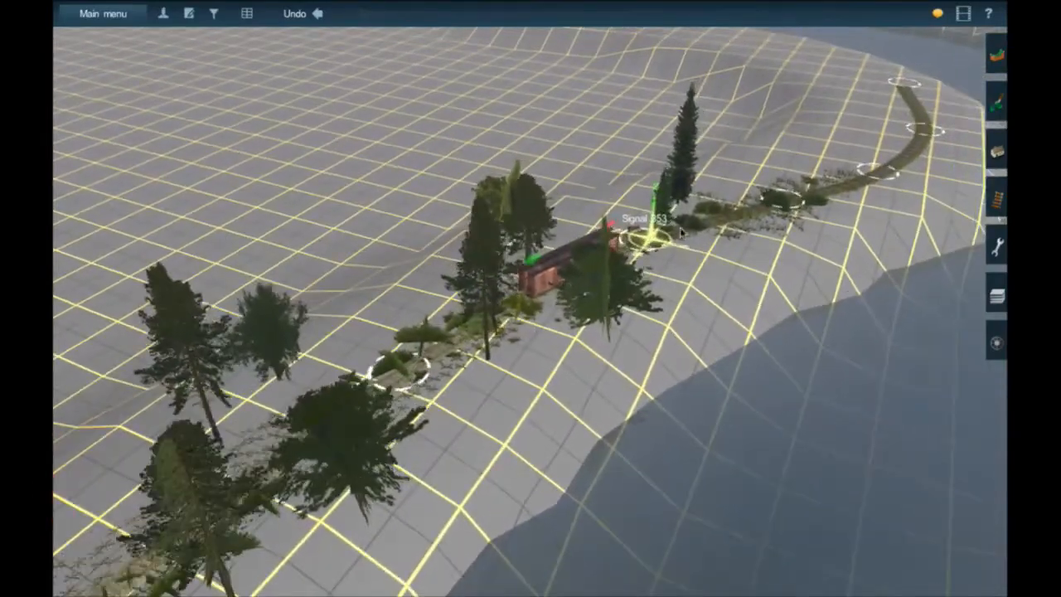
{"action": "key", "text": "Right"}
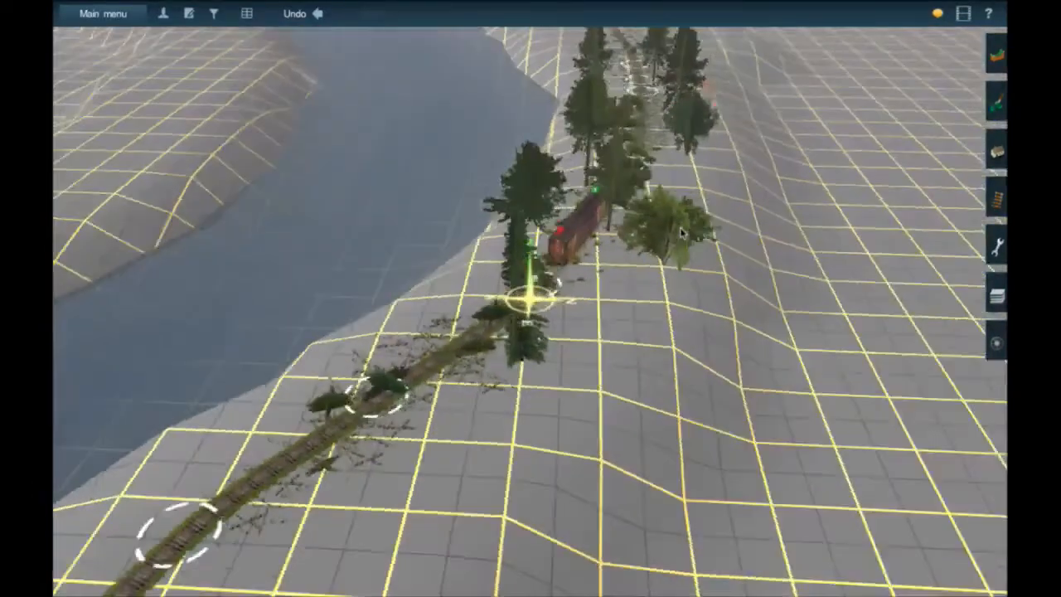
{"action": "key", "text": "Down"}
{"action": "key", "text": "Up"}
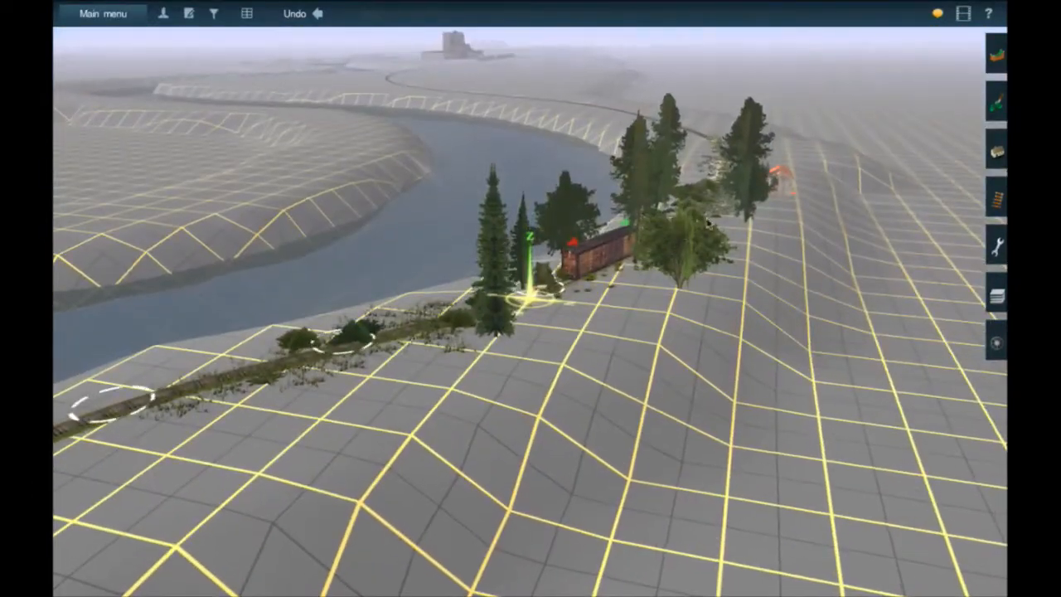
Follow the track away from the riverside trees past the grain facility and hopper cars to the truss rail bridge.
{"action": "key", "text": "Up"}
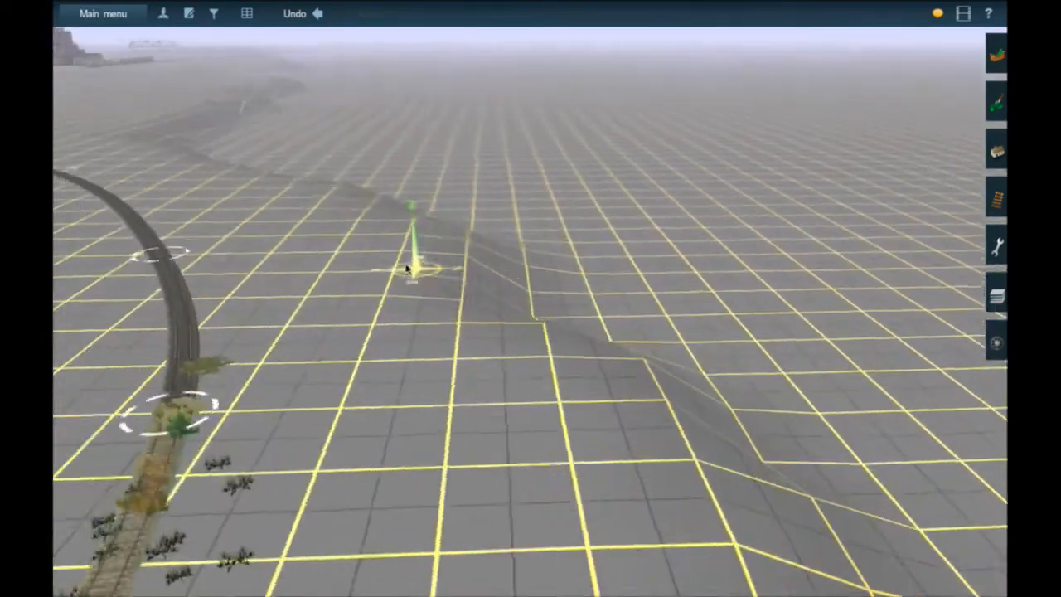
{"action": "key", "text": "Down"}
{"action": "key", "text": "Left"}
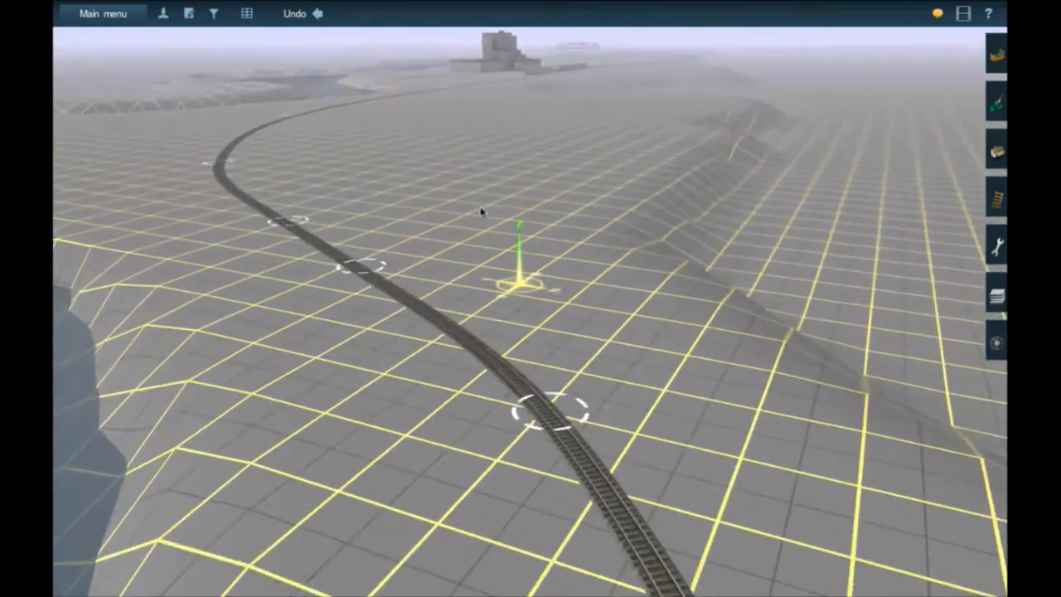
{"action": "key", "text": "Right"}
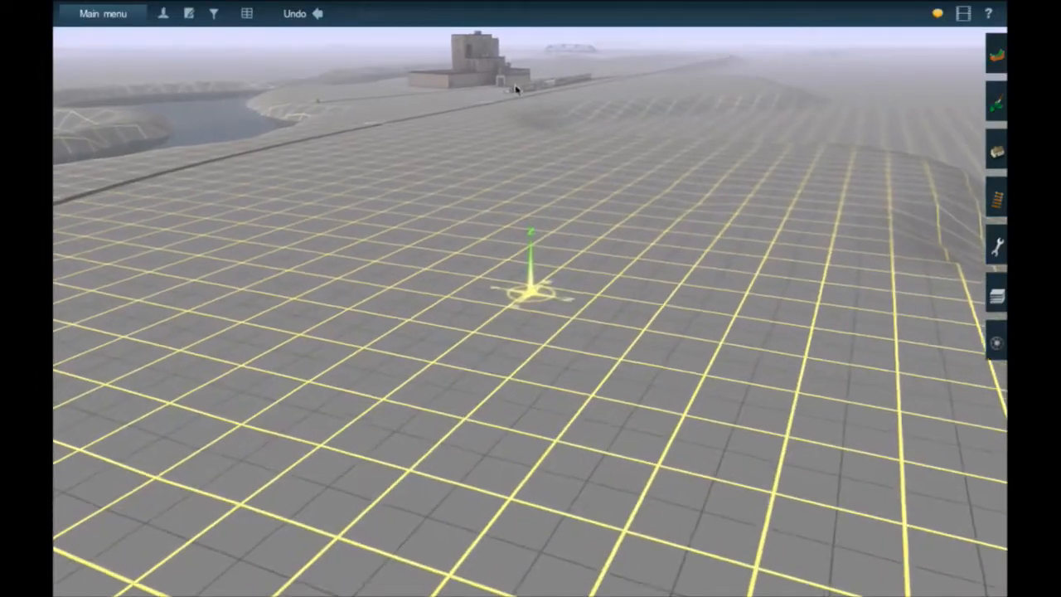
{"action": "key", "text": "Right"}
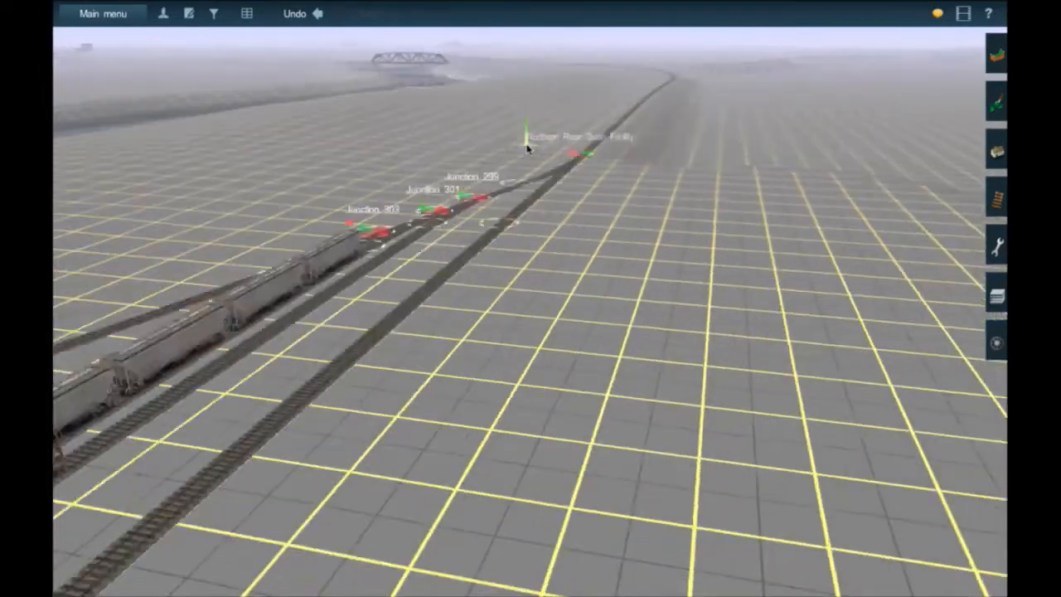
{"action": "key", "text": "Left"}
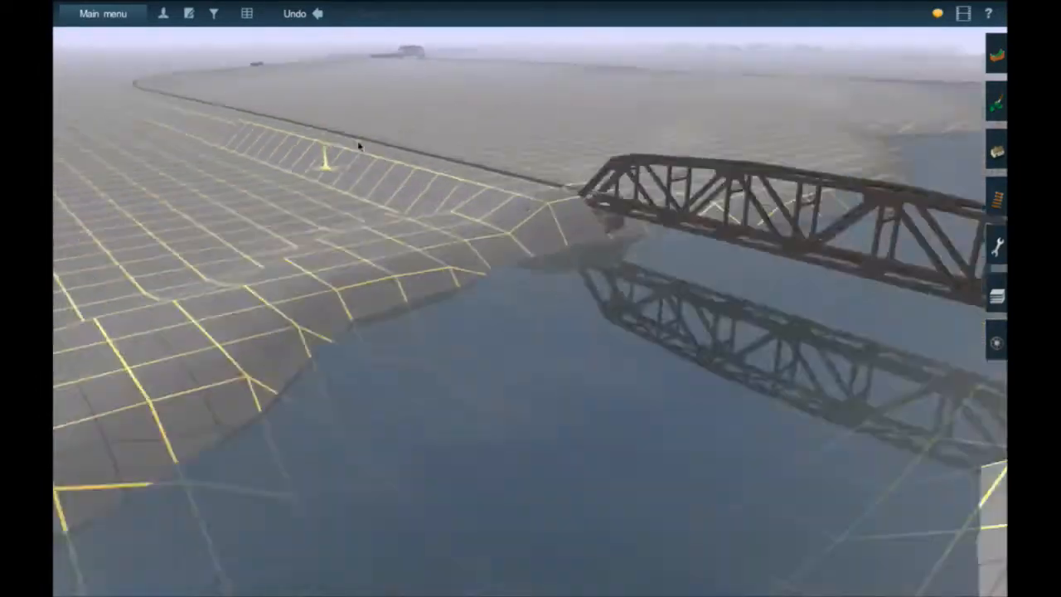
Survey the route map past River Front Scrap to the isolated short track, and examine the divided highway's level crossing there.
{"action": "key", "text": "m"}
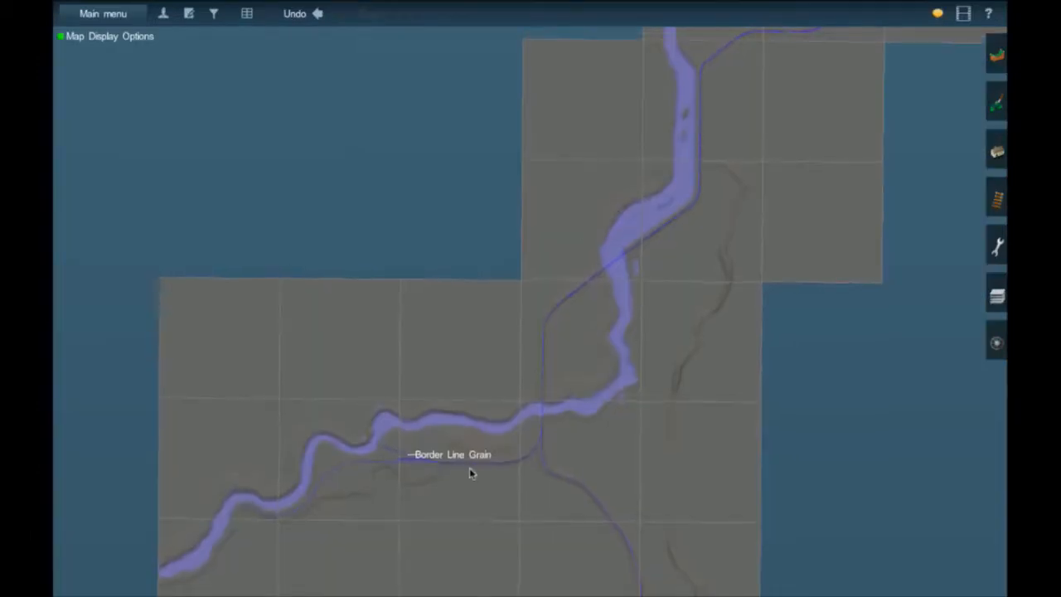
{"action": "key", "text": "Down"}
{"action": "key", "text": "Up"}
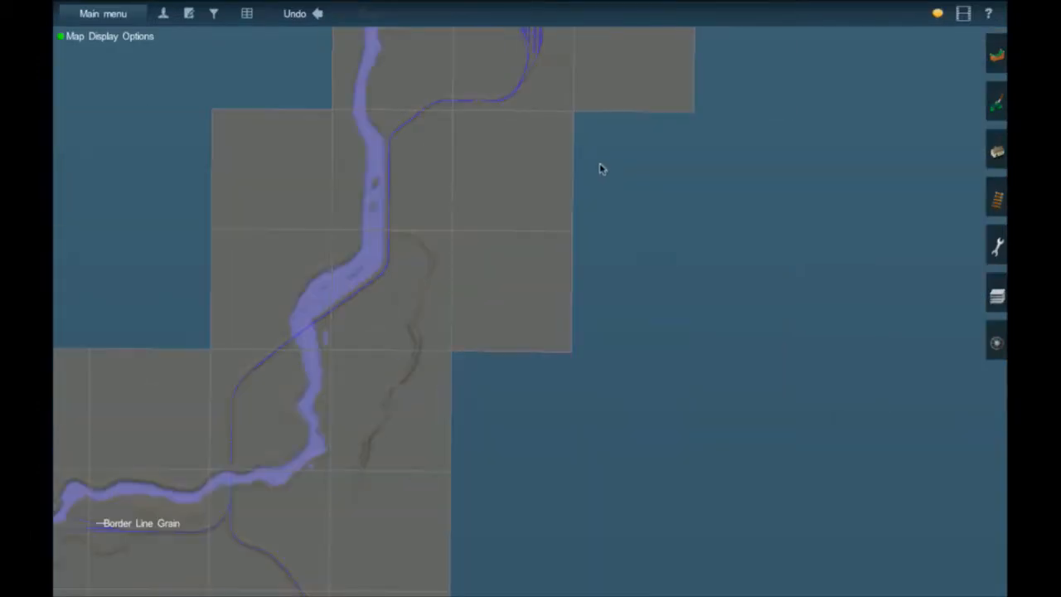
{"action": "key", "text": "Up"}
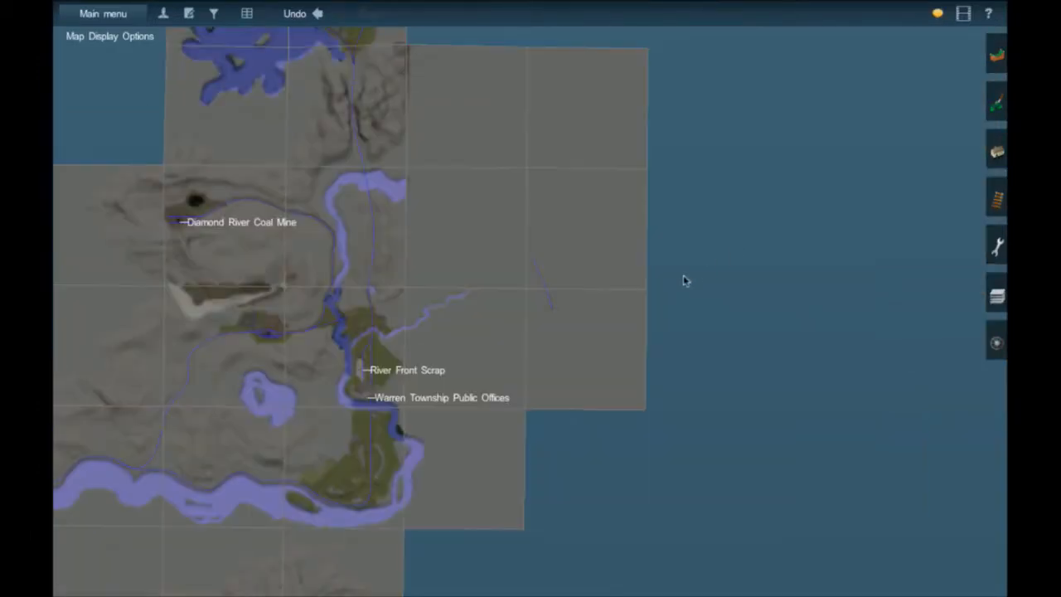
{"action": "key", "text": "Up"}
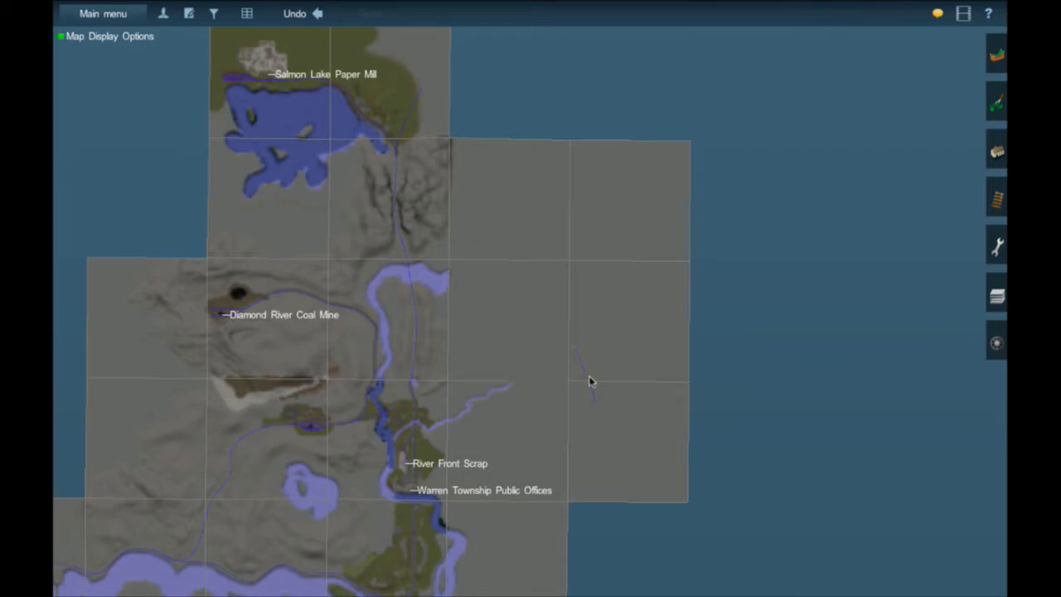
{"action": "scroll", "coordinate": [590, 382], "scroll_direction": "up", "scroll_amount": 5}
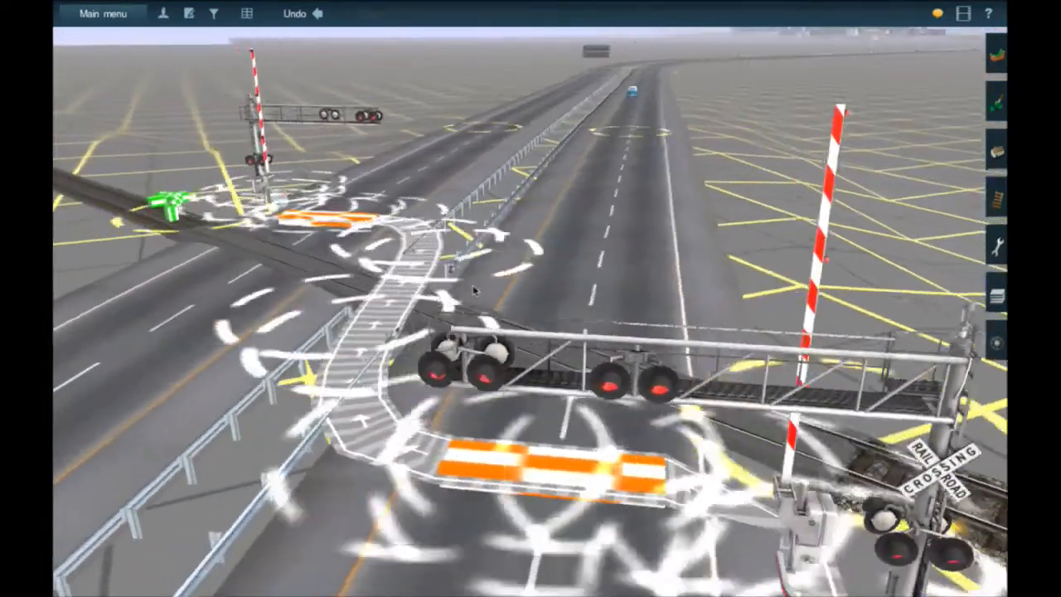
{"action": "left_click", "coordinate": [474, 290]}
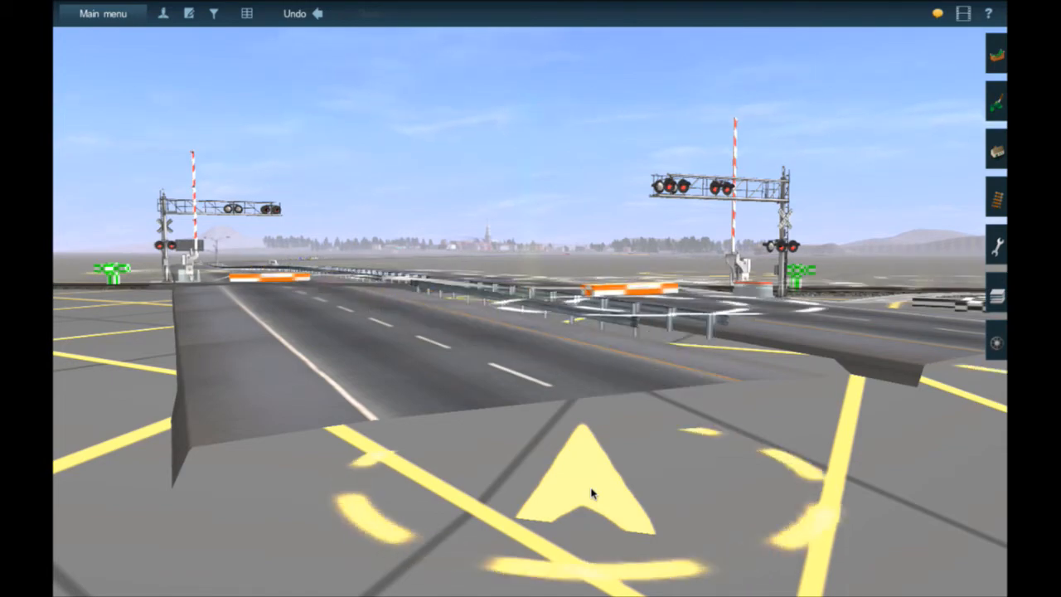
{"action": "scroll", "coordinate": [591, 493], "scroll_direction": "down", "scroll_amount": 5}
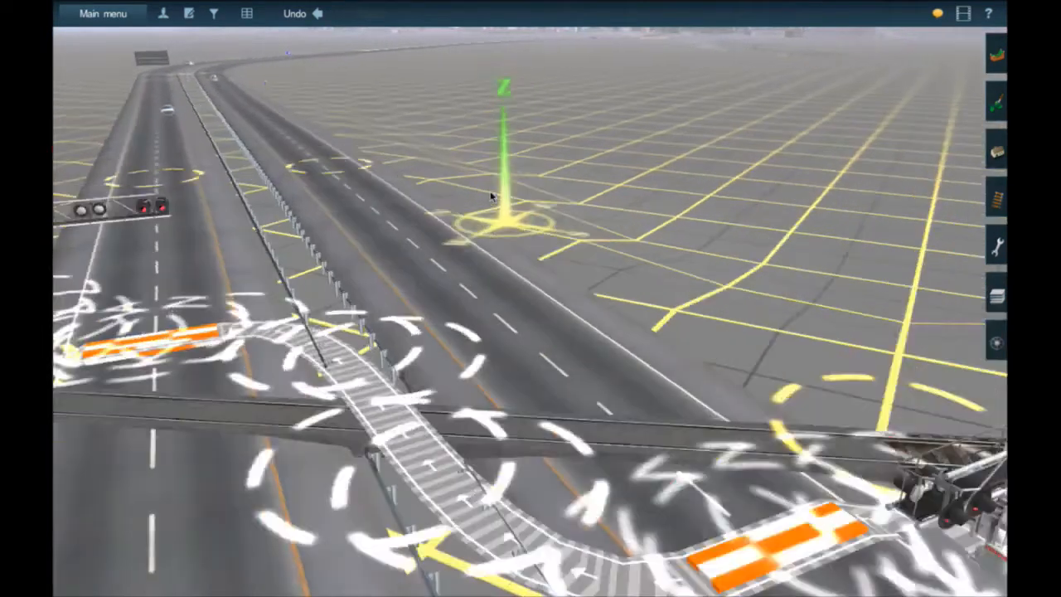
Travel from the highway crossing across the bare grid back to the town, and view its church, storefronts and street-running track.
{"action": "key", "text": "d"}
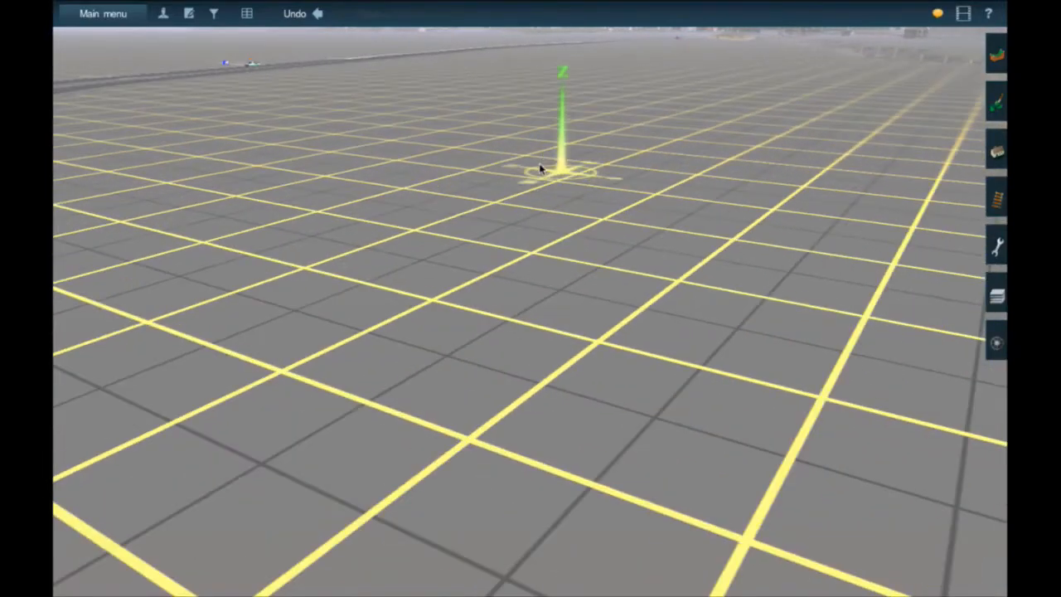
{"action": "key", "text": "a"}
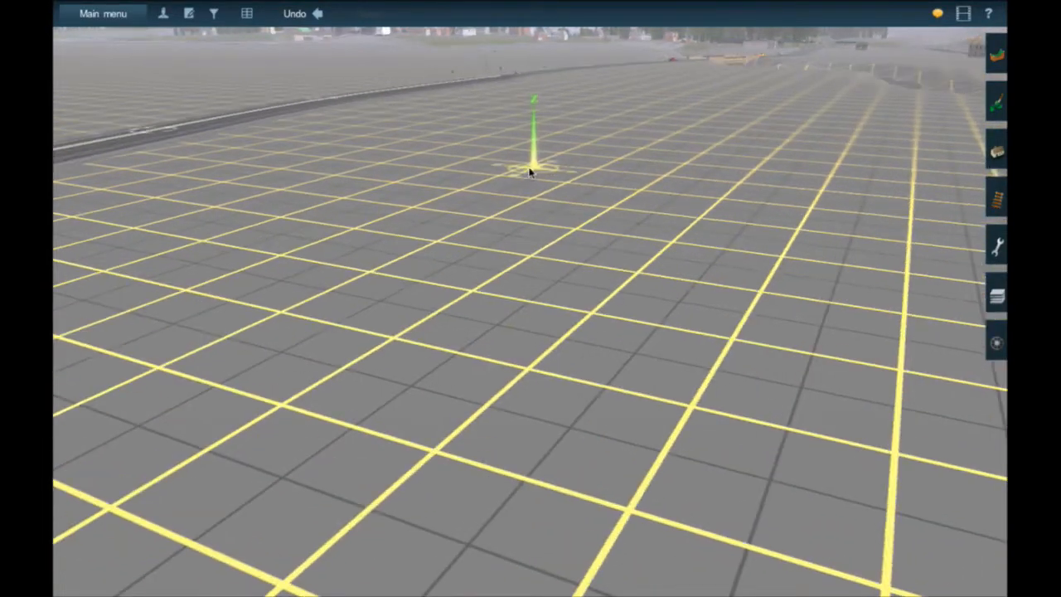
{"action": "key", "text": "a"}
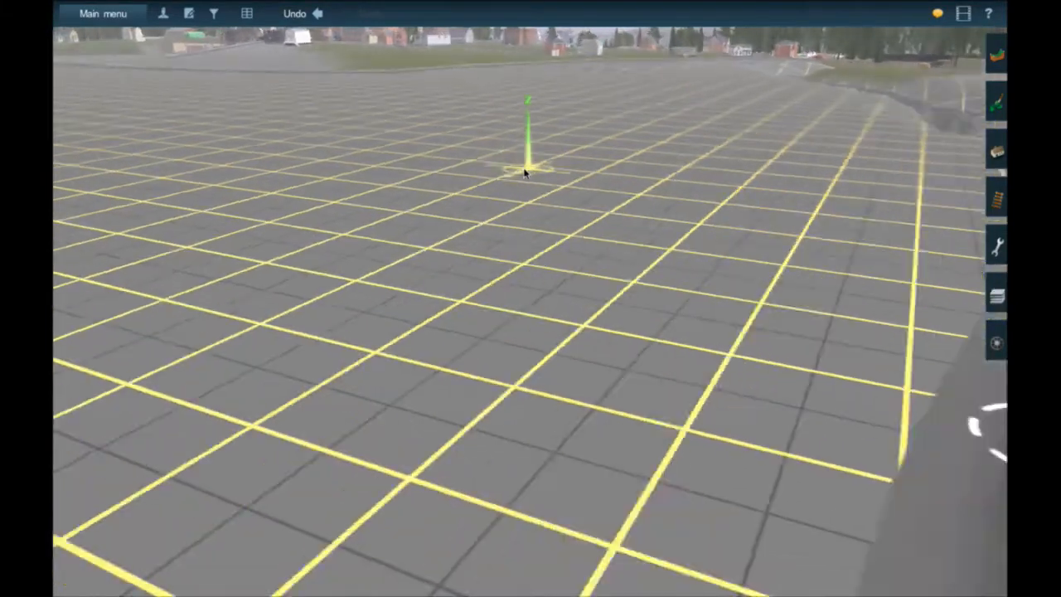
{"action": "key", "text": "w"}
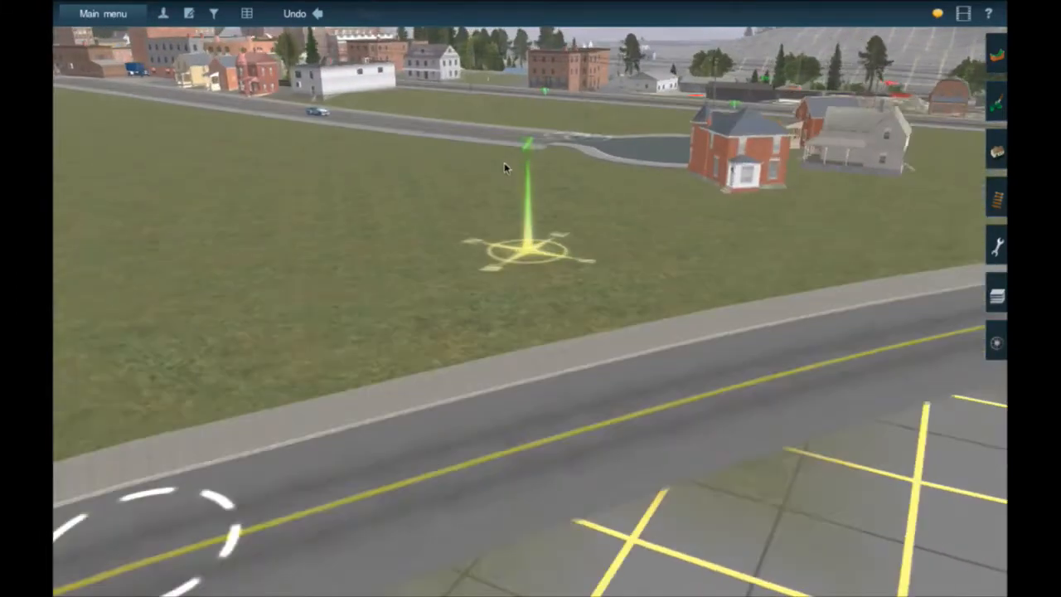
{"action": "key", "text": "w"}
{"action": "key", "text": "a"}
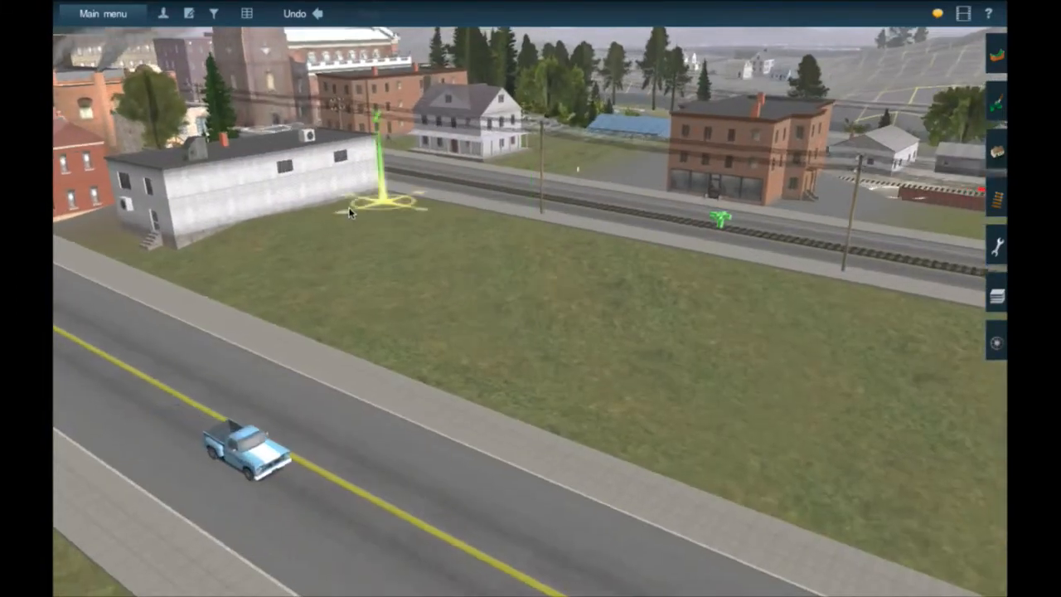
{"action": "key", "text": "Left"}
{"action": "scroll", "coordinate": [356, 213], "scroll_direction": "down", "scroll_amount": 5}
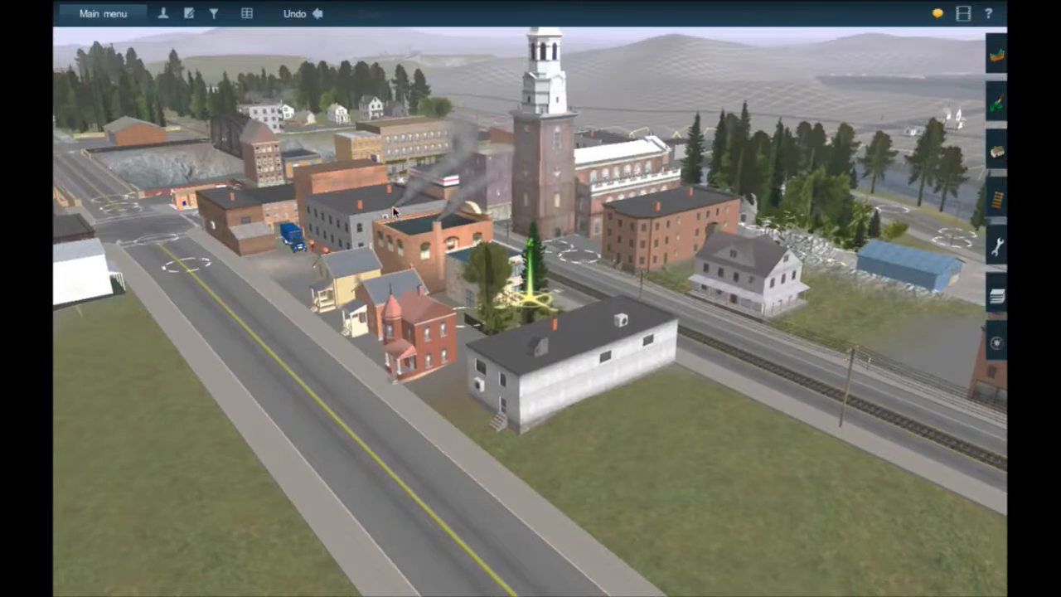
{"action": "scroll", "coordinate": [394, 211], "scroll_direction": "down", "scroll_amount": 2}
{"action": "scroll", "coordinate": [394, 211], "scroll_direction": "down", "scroll_amount": 2}
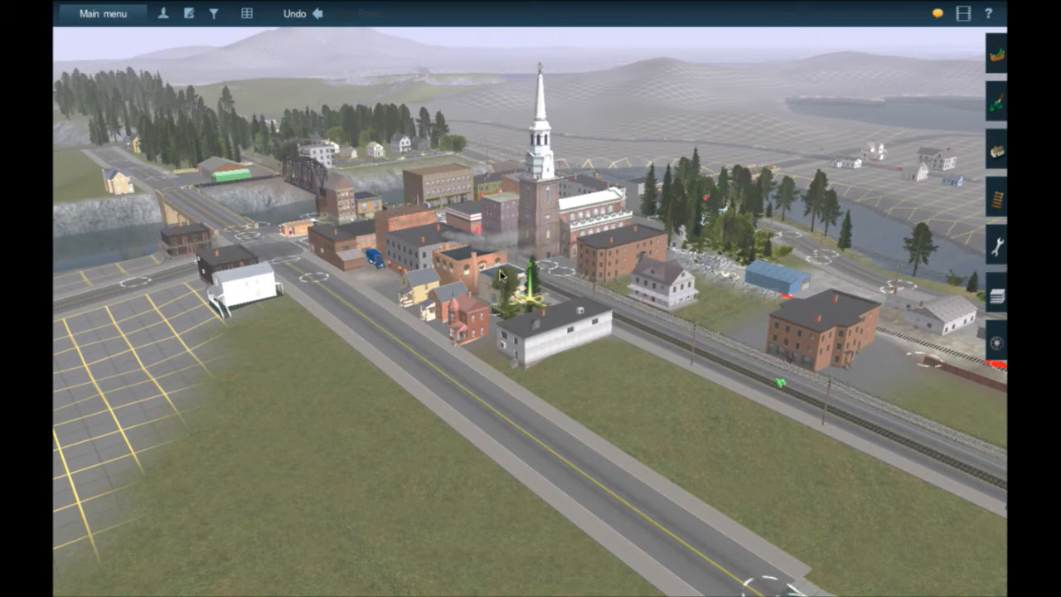
{"action": "scroll", "coordinate": [500, 276], "scroll_direction": "up", "scroll_amount": 4}
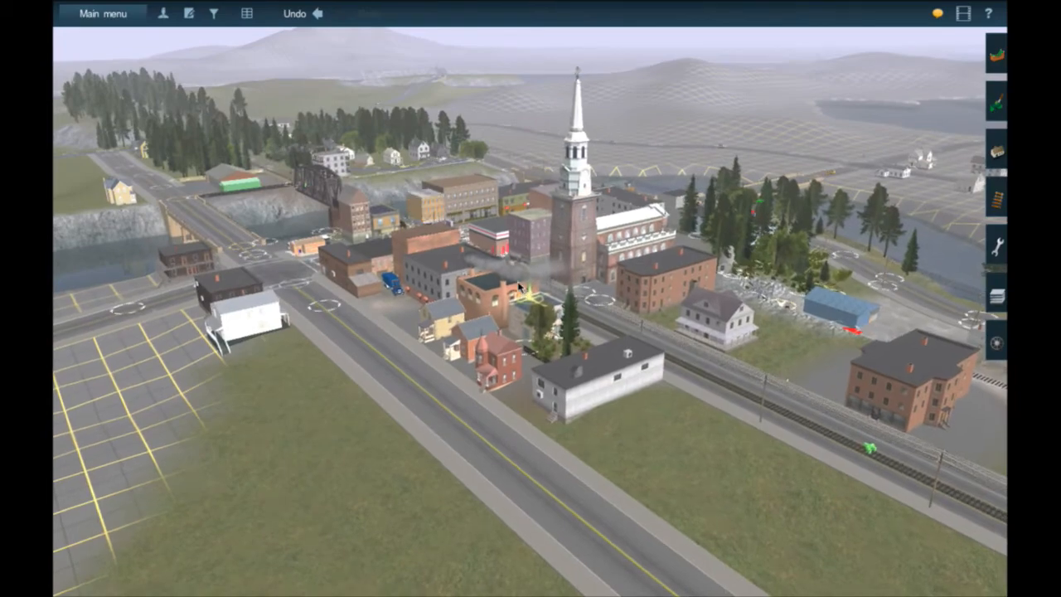
Descend from the town overview to the street-running track, and view it from near the church and brick building.
{"action": "scroll", "coordinate": [517, 286], "scroll_direction": "up", "scroll_amount": 5}
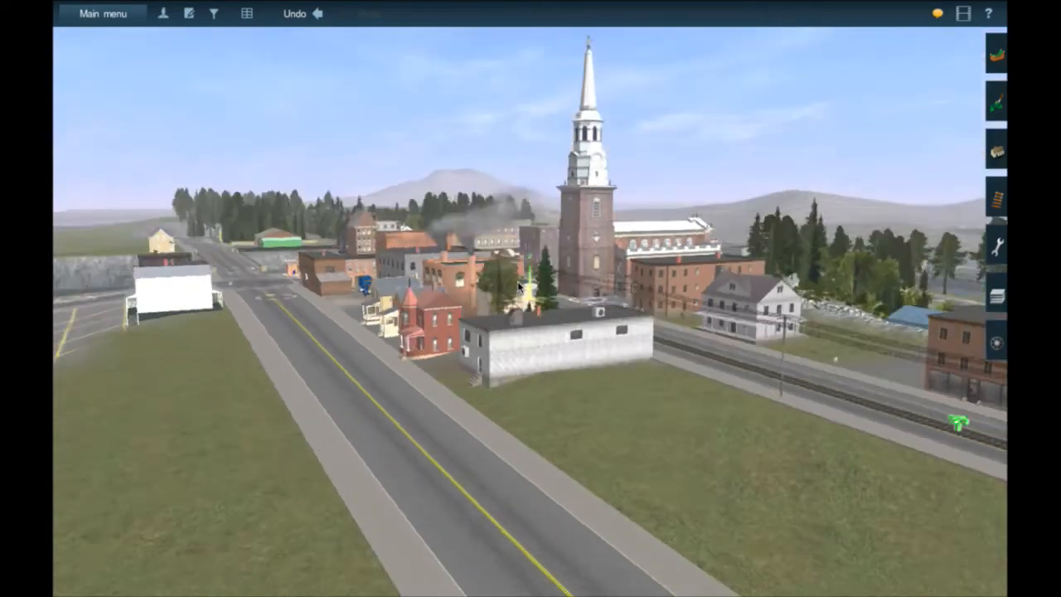
{"action": "scroll", "coordinate": [518, 286], "scroll_direction": "up", "scroll_amount": 4}
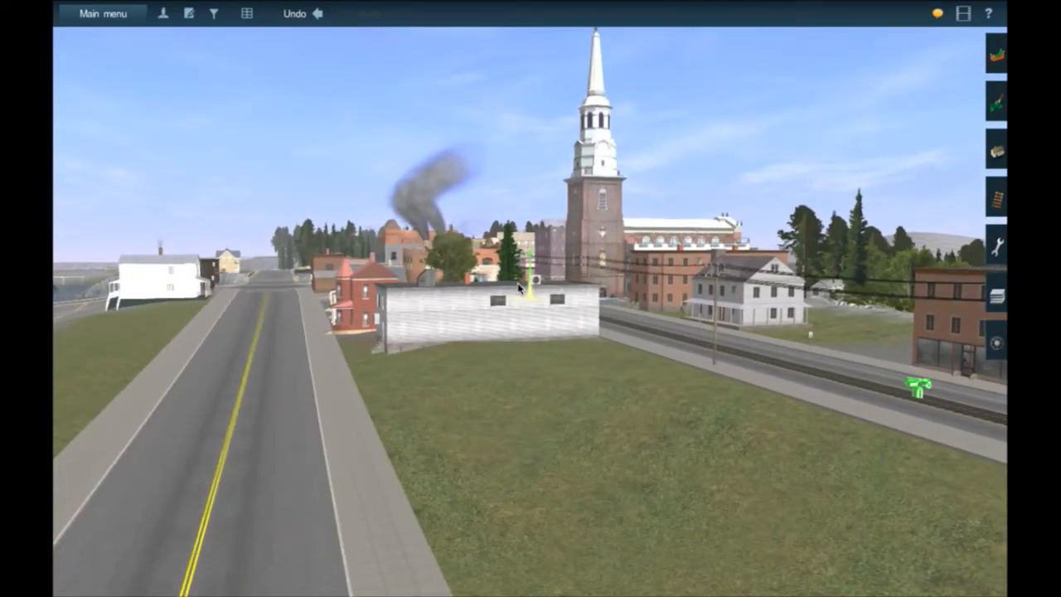
{"action": "scroll", "coordinate": [518, 288], "scroll_direction": "up", "scroll_amount": 4}
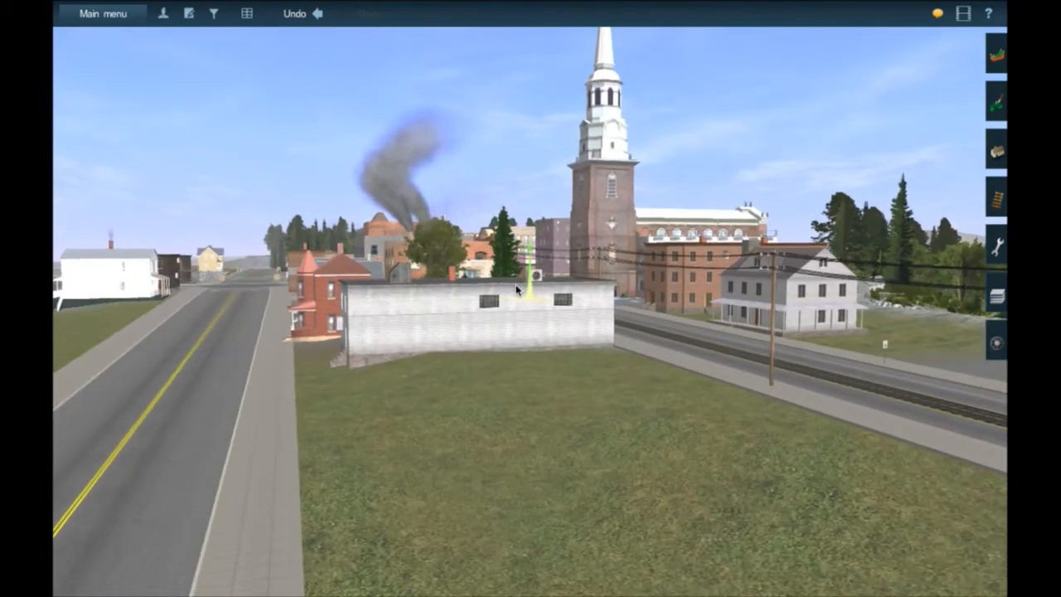
{"action": "scroll", "coordinate": [514, 289], "scroll_direction": "up", "scroll_amount": 1}
{"action": "key", "text": "Right"}
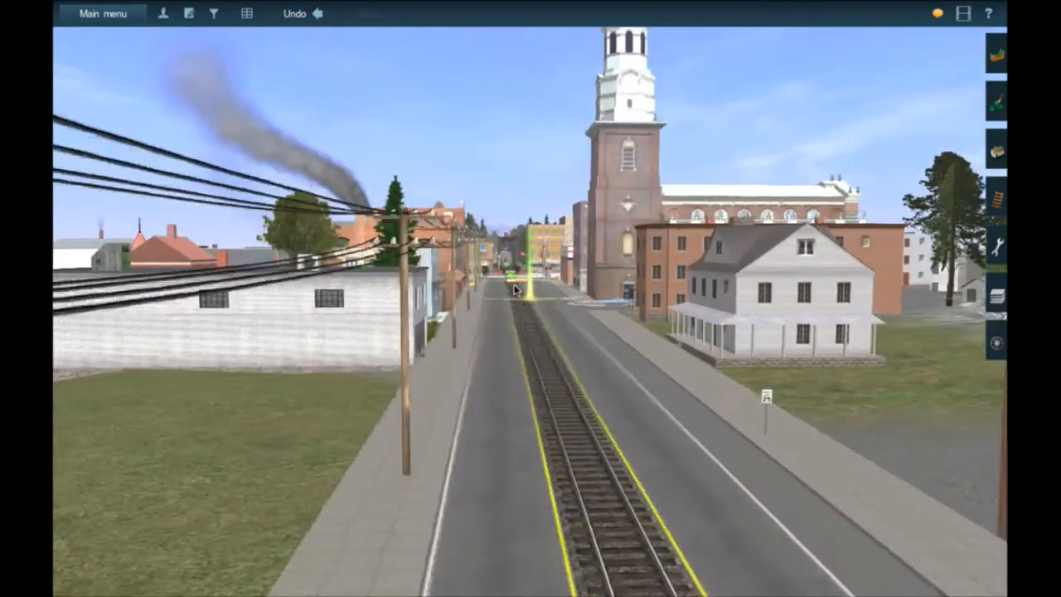
{"action": "key", "text": "Up"}
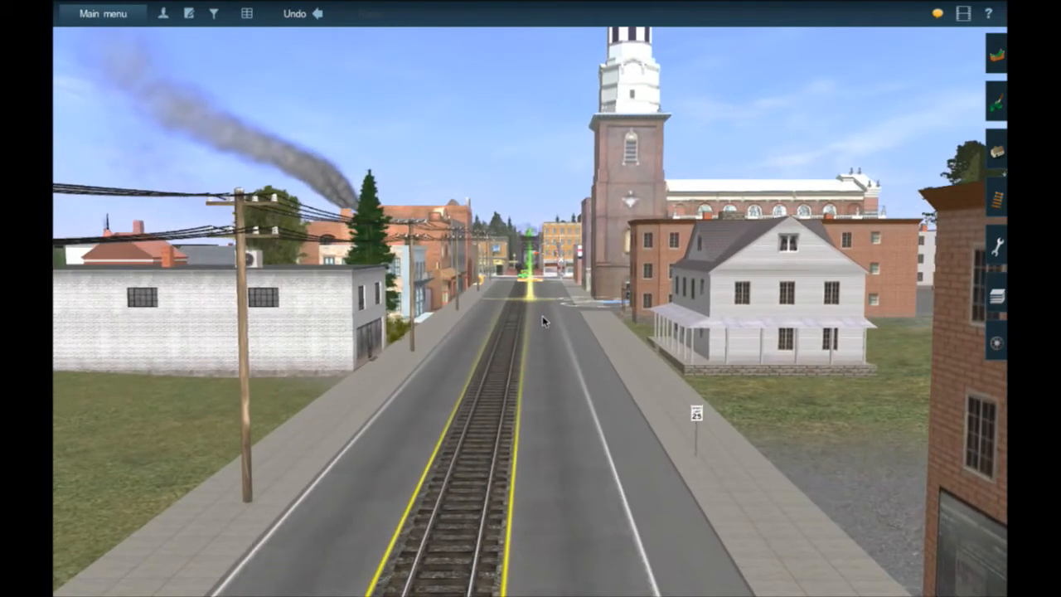
{"action": "key", "text": "Up"}
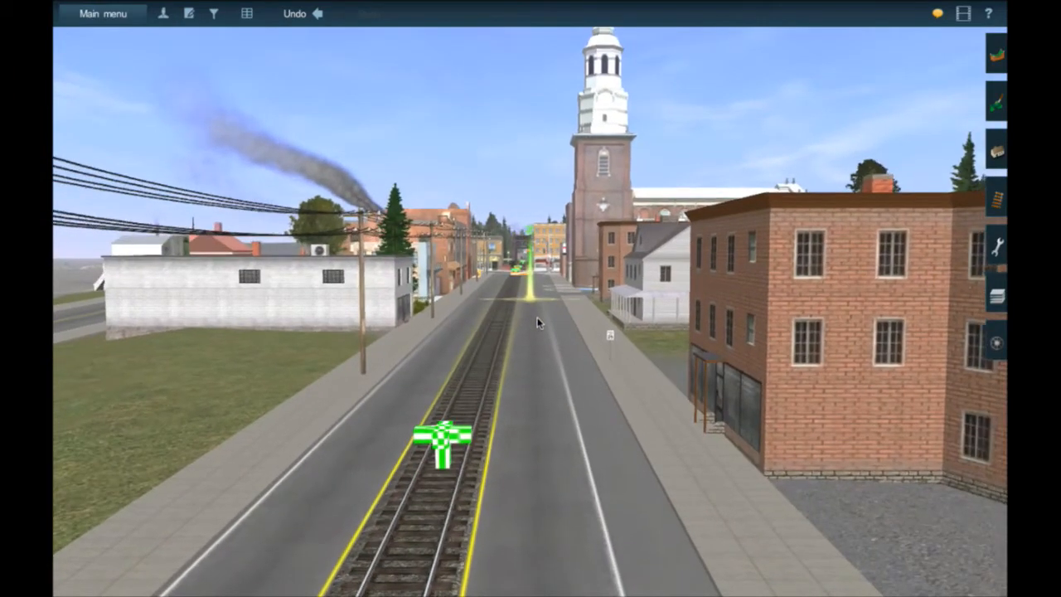
Examine the storefronts, white house and church tower along the street-running track from street level and slightly above.
{"action": "scroll", "coordinate": [538, 322], "scroll_direction": "up", "scroll_amount": 5}
{"action": "scroll", "coordinate": [537, 321], "scroll_direction": "down", "scroll_amount": 3}
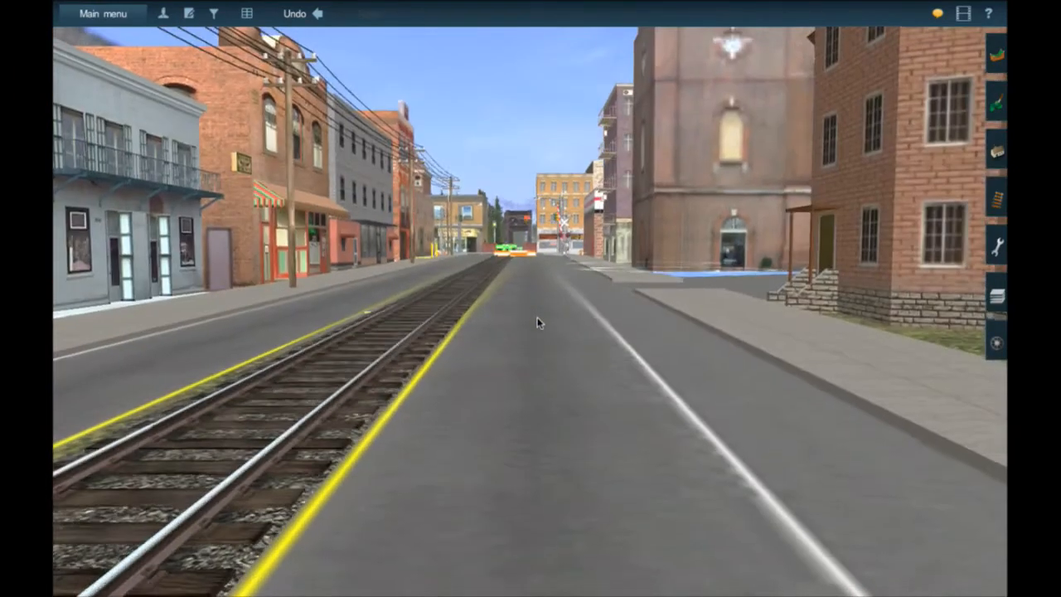
{"action": "key", "text": "Down"}
{"action": "key", "text": "Up"}
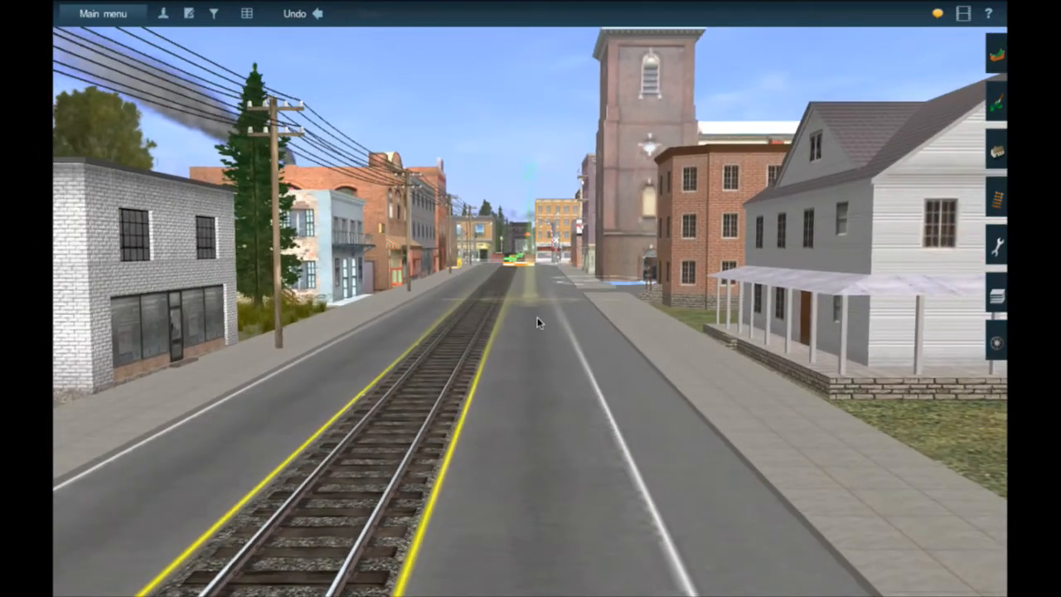
{"action": "key", "text": "Down"}
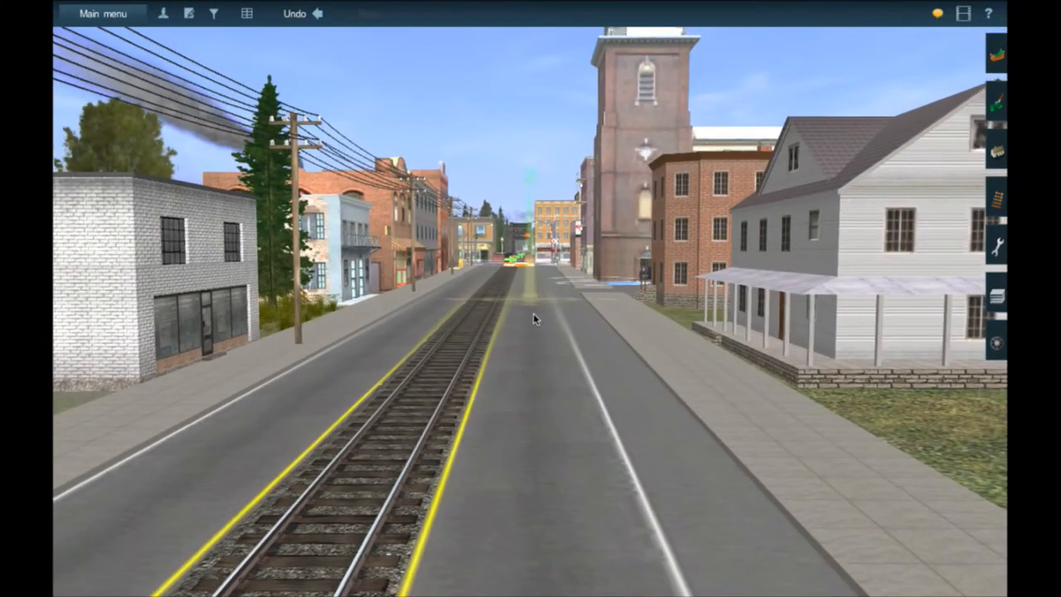
{"action": "scroll", "coordinate": [530, 316], "scroll_direction": "down", "scroll_amount": 3}
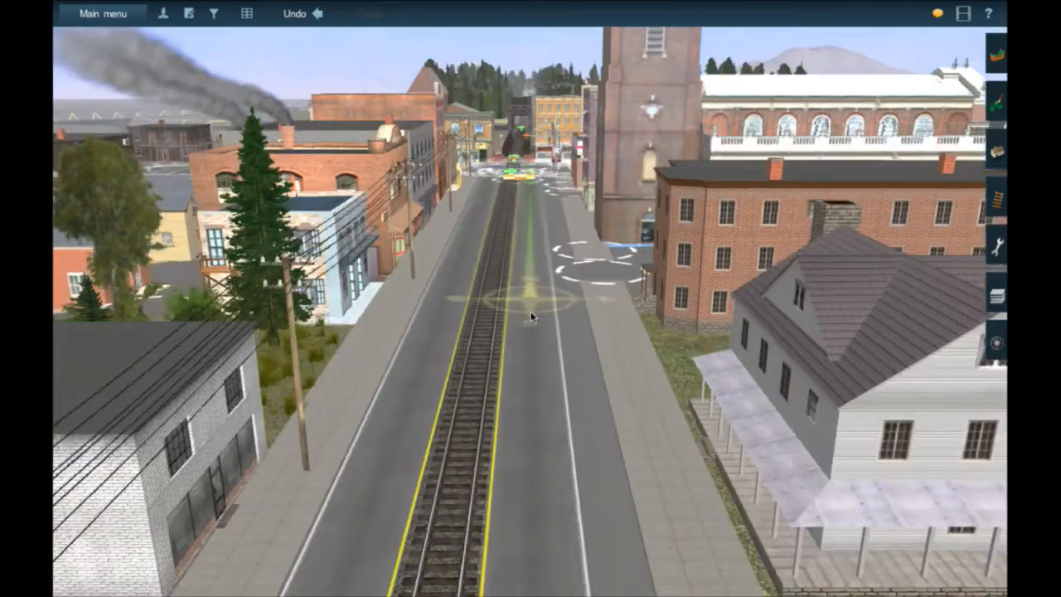
Follow the street-running track past the church to the level crossing by the truss bridge, and inspect the crossing and post office.
{"action": "scroll", "coordinate": [537, 250], "scroll_direction": "up", "scroll_amount": 2}
{"action": "key", "text": "Up"}
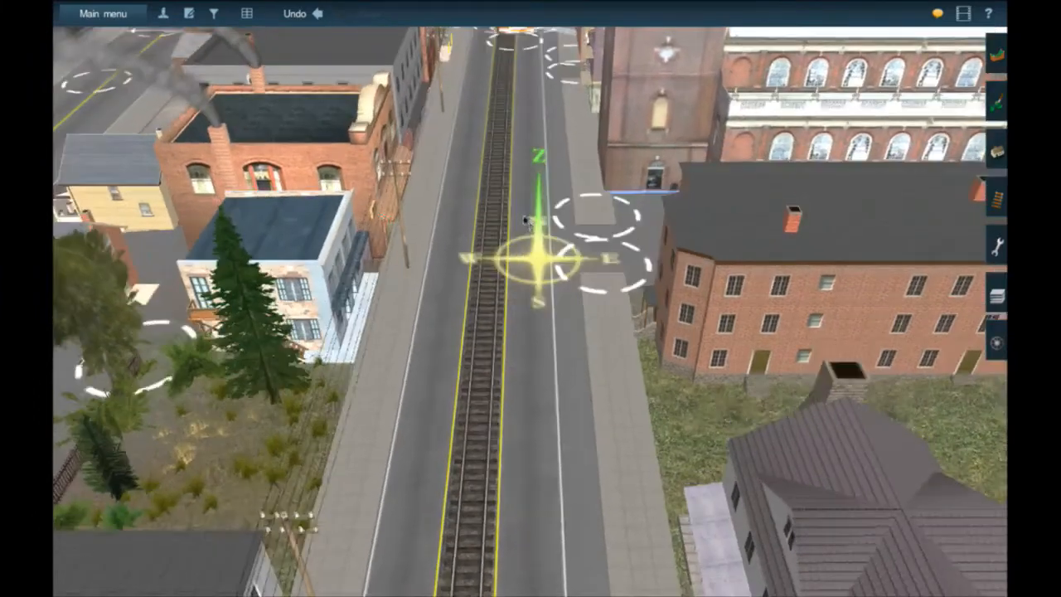
{"action": "key", "text": "Up"}
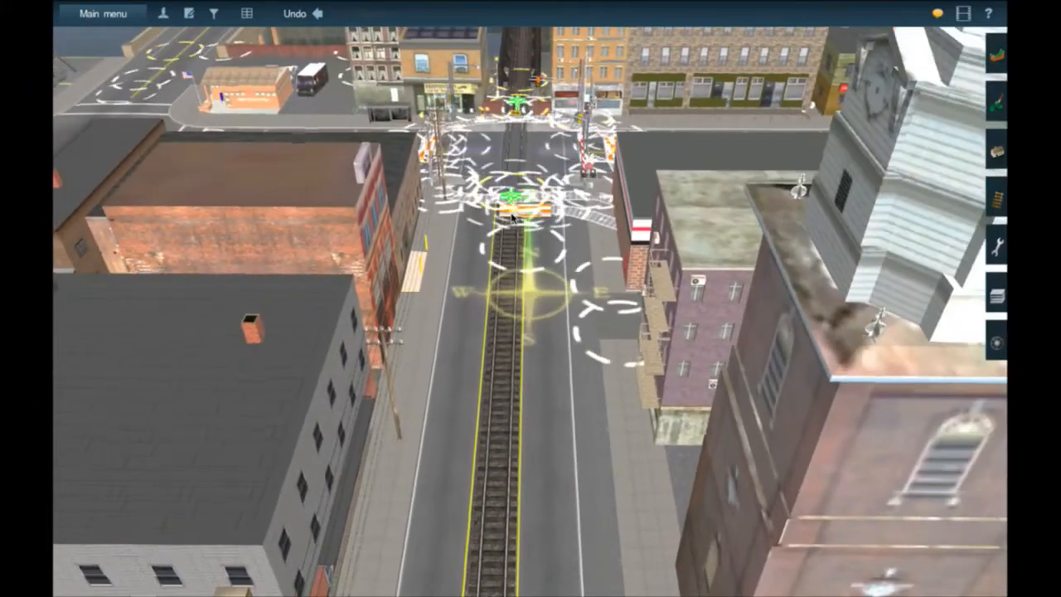
{"action": "key", "text": "Up"}
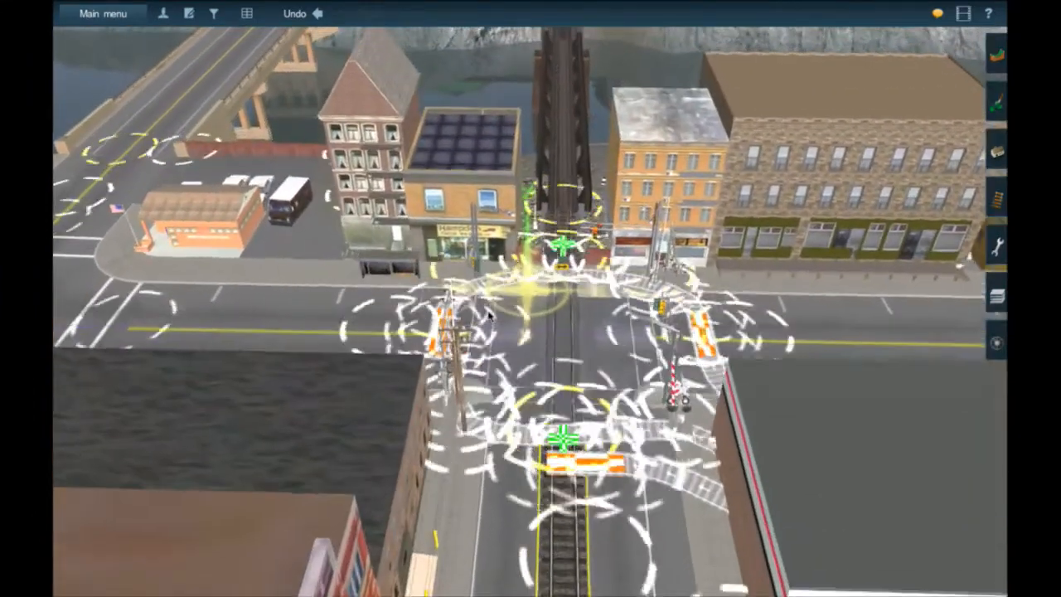
{"action": "key", "text": "Down"}
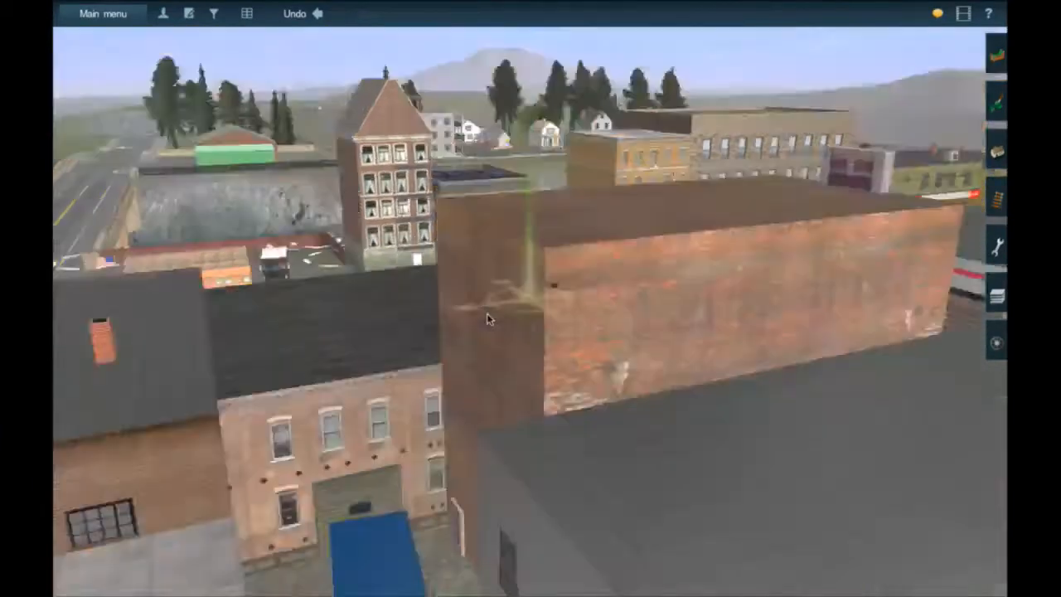
{"action": "scroll", "coordinate": [488, 319], "scroll_direction": "down", "scroll_amount": 5}
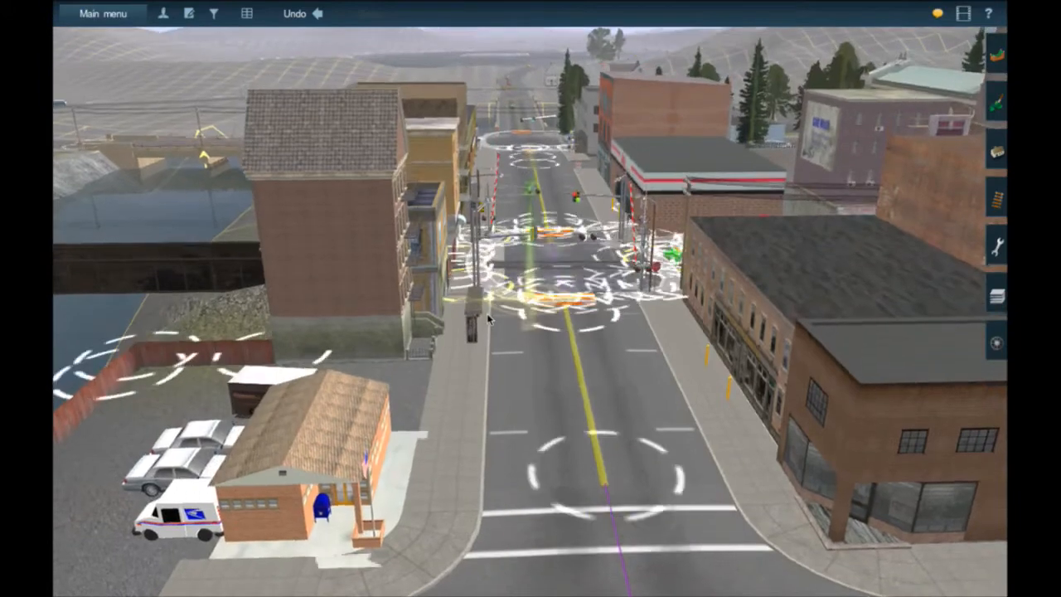
Survey the whole town from above, including the river, road bridges, truss rail bridge and surrounding bare grid.
{"action": "right_click_drag", "start_coordinate": [489, 317], "coordinate": [577, 276]}
{"action": "scroll", "coordinate": [578, 276], "scroll_direction": "down", "scroll_amount": 10}
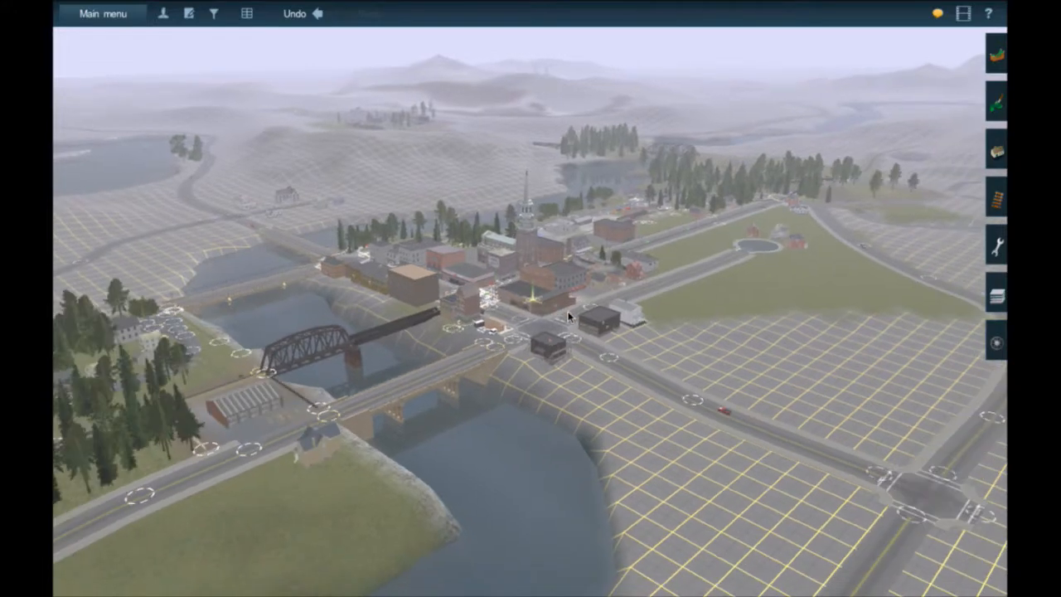
{"action": "scroll", "coordinate": [510, 273], "scroll_direction": "up", "scroll_amount": 5}
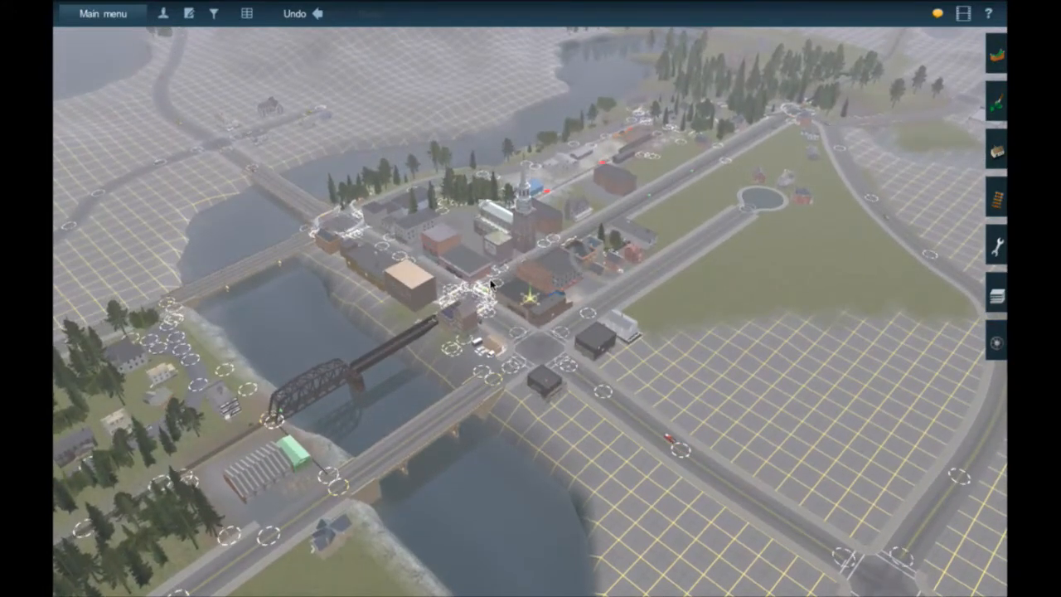
{"action": "scroll", "coordinate": [493, 286], "scroll_direction": "up", "scroll_amount": 3}
{"action": "scroll", "coordinate": [501, 304], "scroll_direction": "up", "scroll_amount": 4}
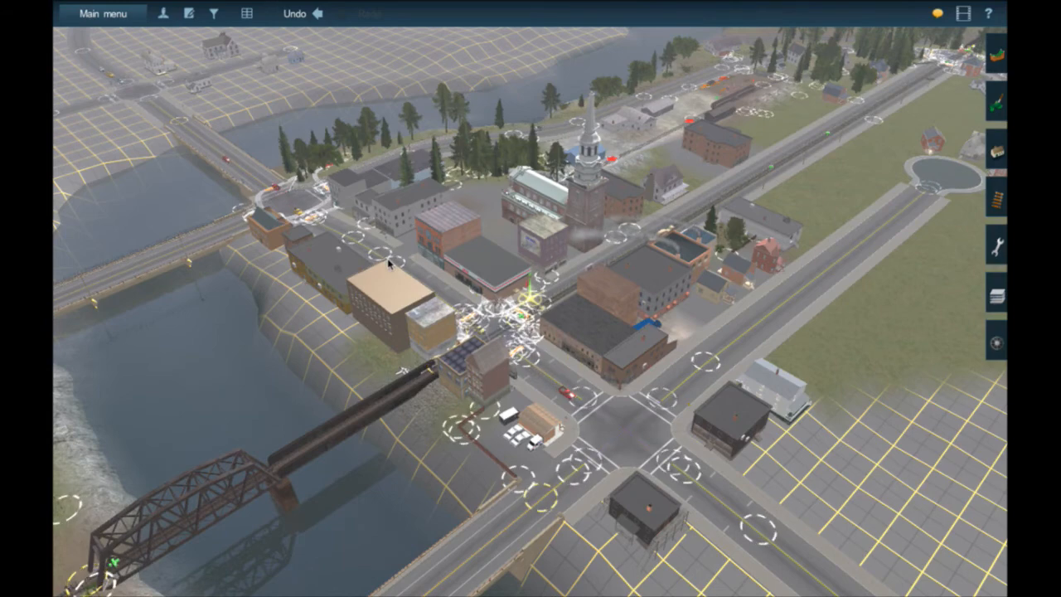
Leave Surveyor and save the changes, overwriting the existing Carrabassett Valley Railroad route and its session.
{"action": "left_click", "coordinate": [100, 17]}
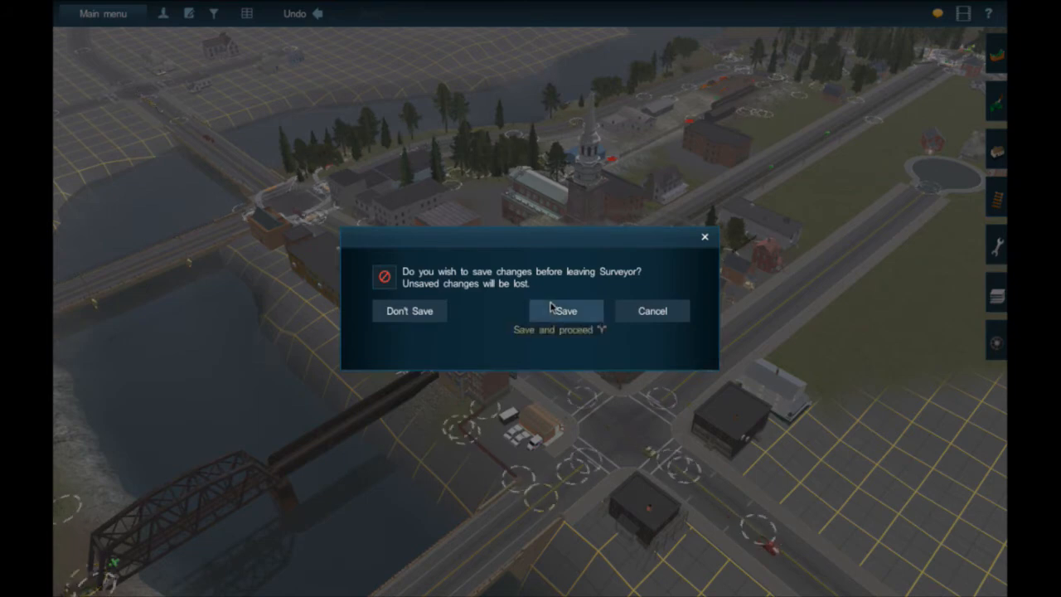
{"action": "left_click", "coordinate": [551, 309]}
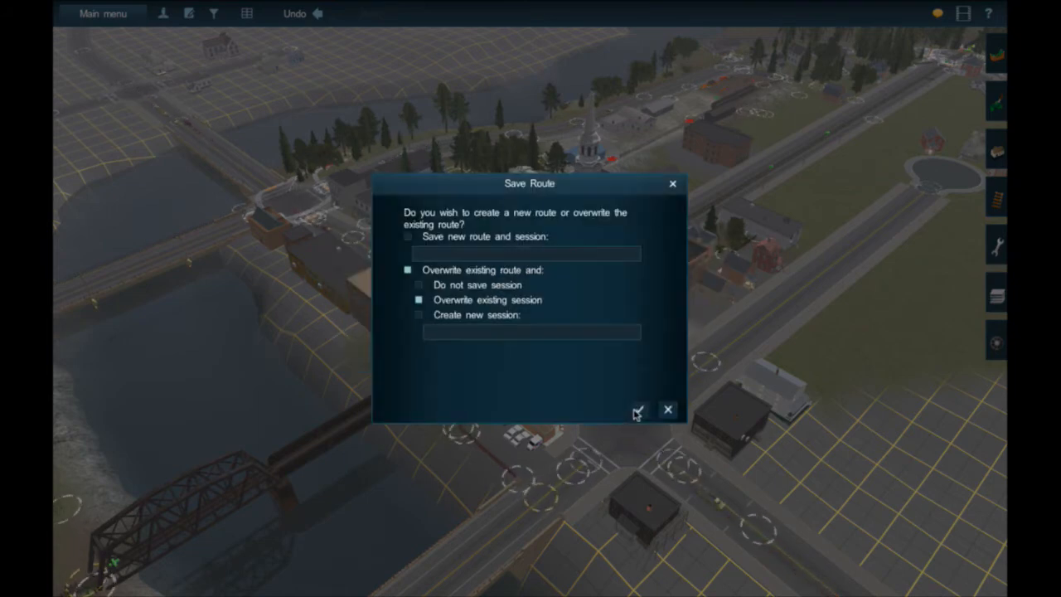
{"action": "left_click", "coordinate": [637, 411]}
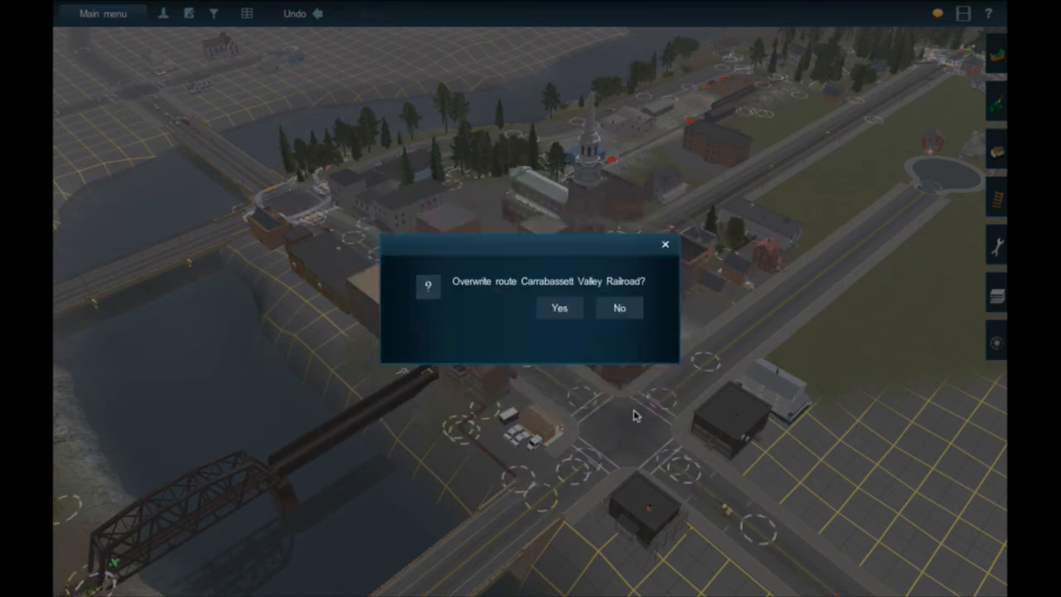
{"action": "left_click", "coordinate": [558, 307]}
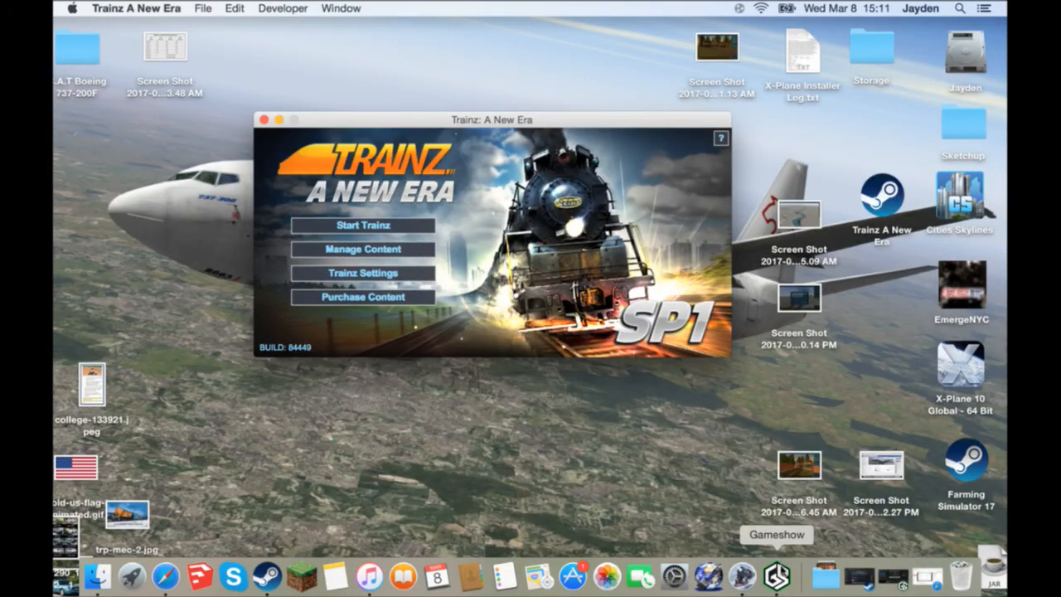
Switch to Gameshow and open its output options.
{"action": "left_click", "coordinate": [777, 574]}
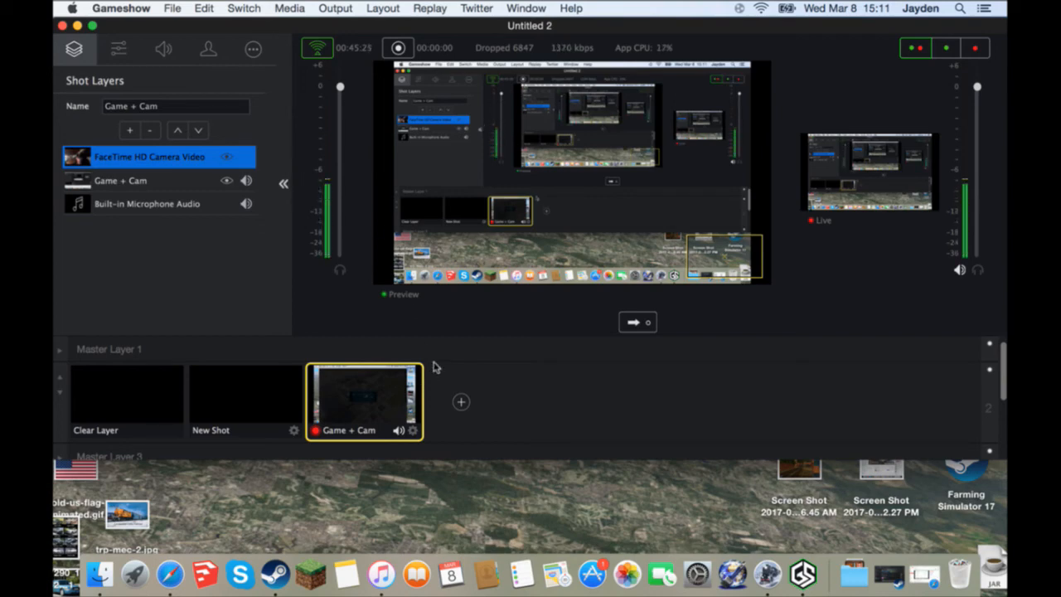
{"action": "left_click", "coordinate": [337, 7]}
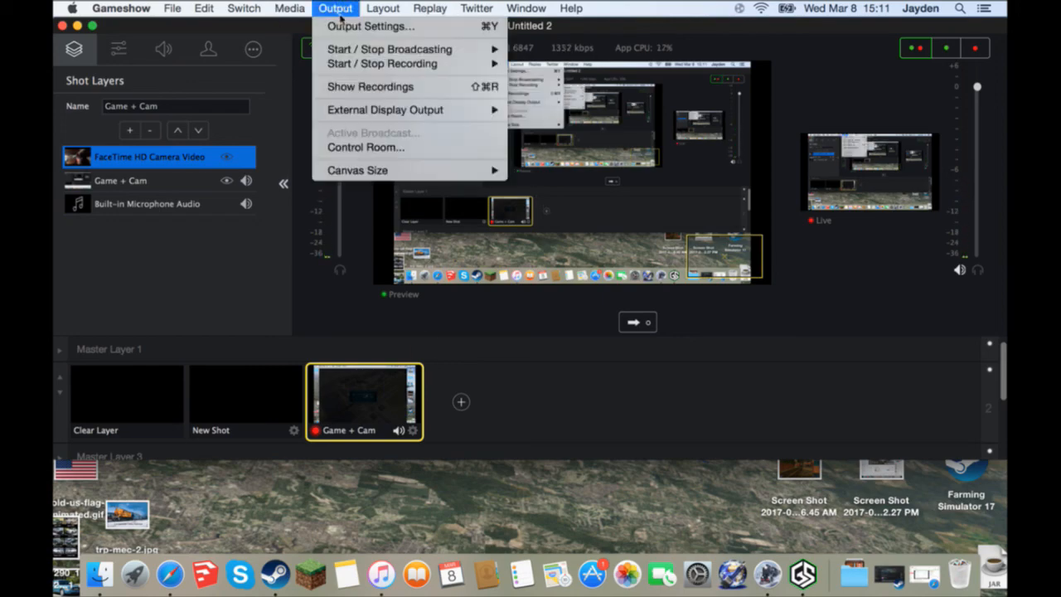